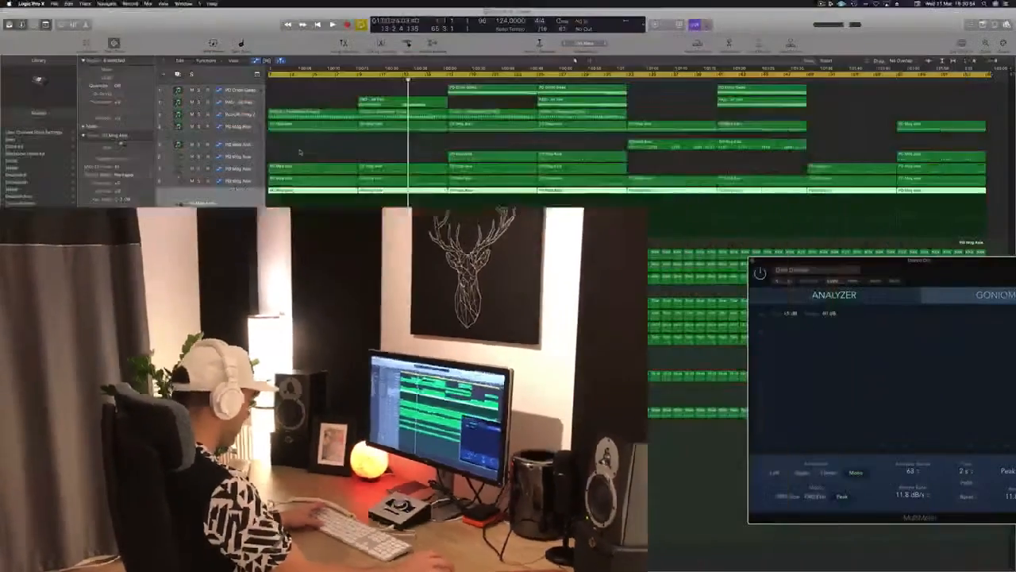
# Play back part of the arrangement, reposition the Stereo Out MultiMeter window and close it.
pyautogui.press('space')
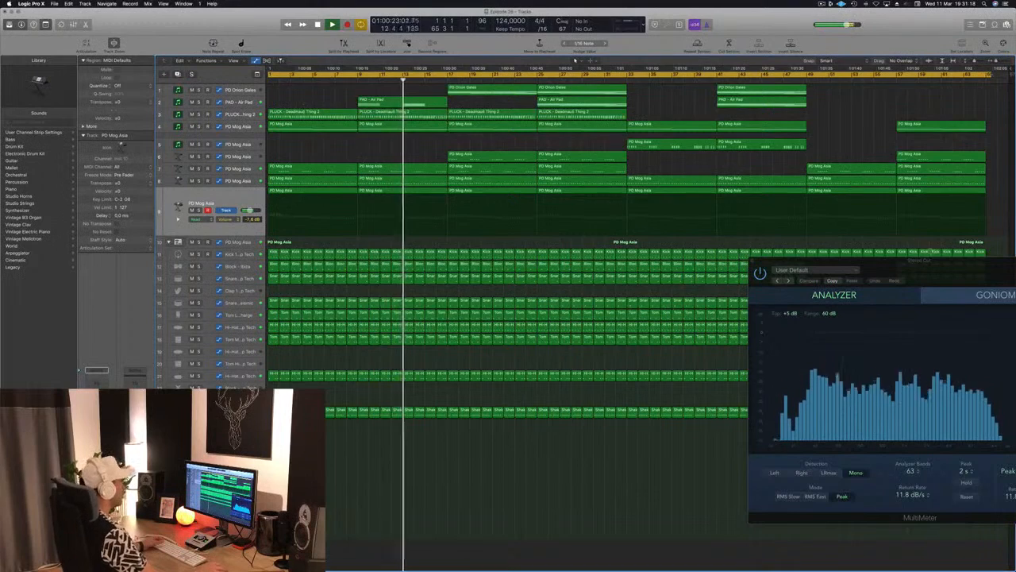
pyautogui.moveTo(896, 267); pyautogui.dragTo(779, 255)
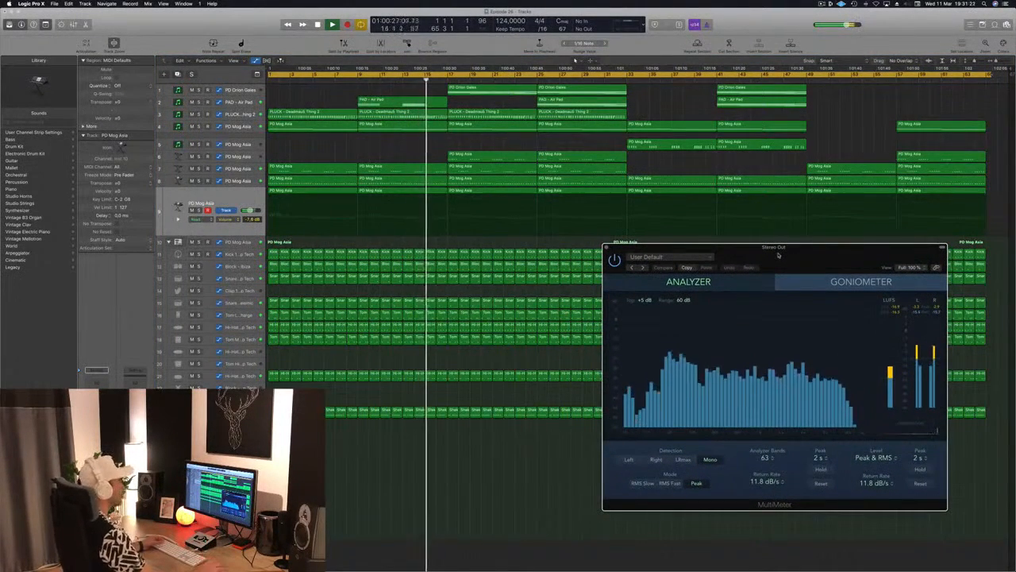
pyautogui.moveTo(792, 251); pyautogui.dragTo(775, 251)
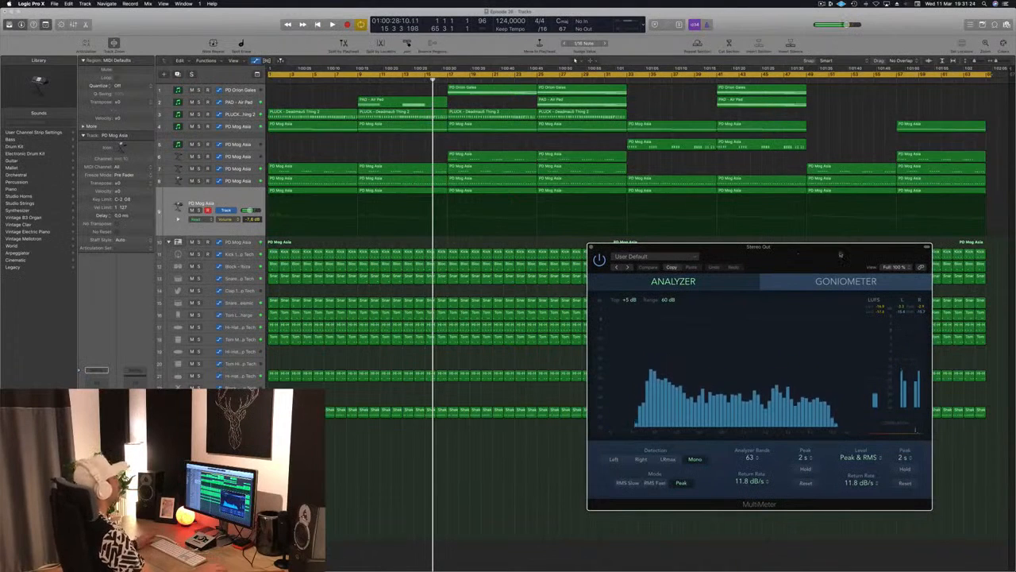
pyautogui.moveTo(838, 254); pyautogui.dragTo(801, 288)
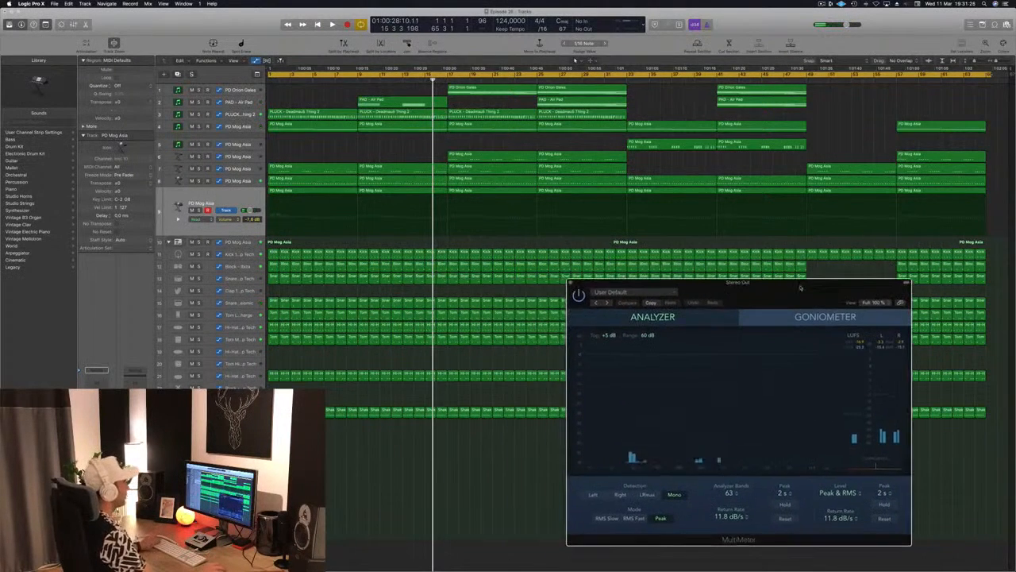
pyautogui.click(571, 283)
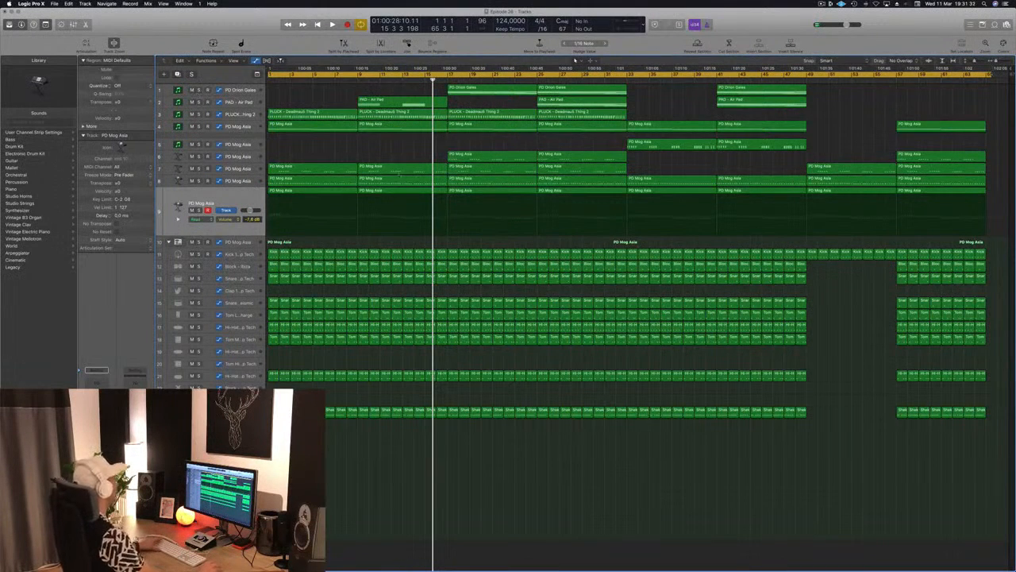
# Set the cycle range to the eight bars from bar 1 to bar 9 and repeat that section three times.
pyautogui.press('Return')
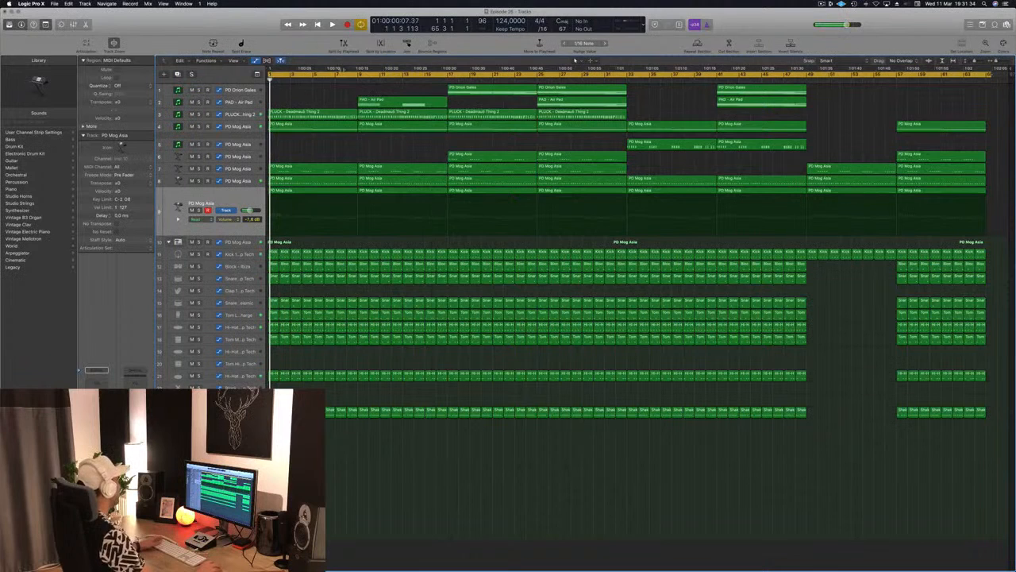
pyautogui.press('c')
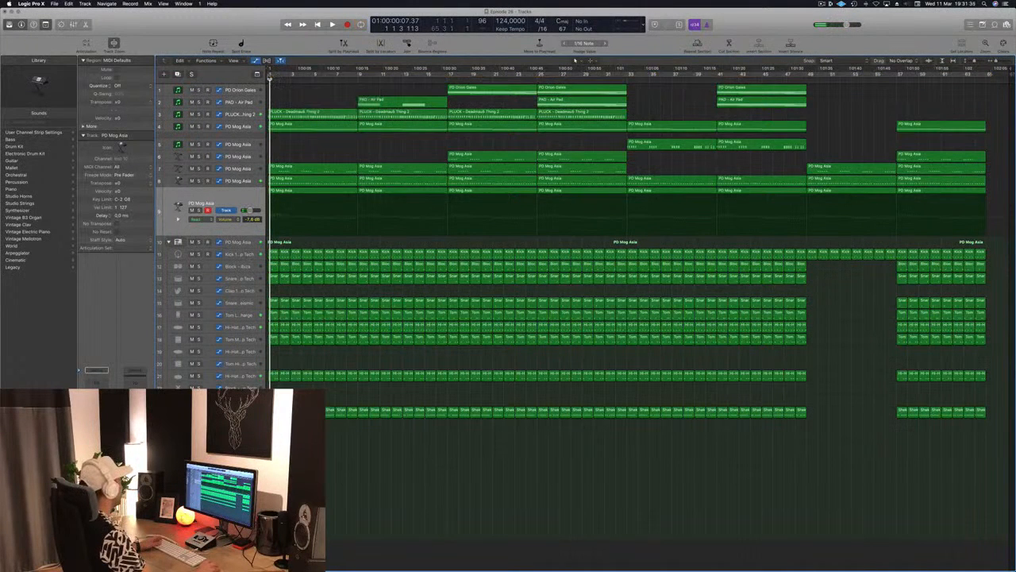
pyautogui.moveTo(270, 73); pyautogui.dragTo(359, 74)
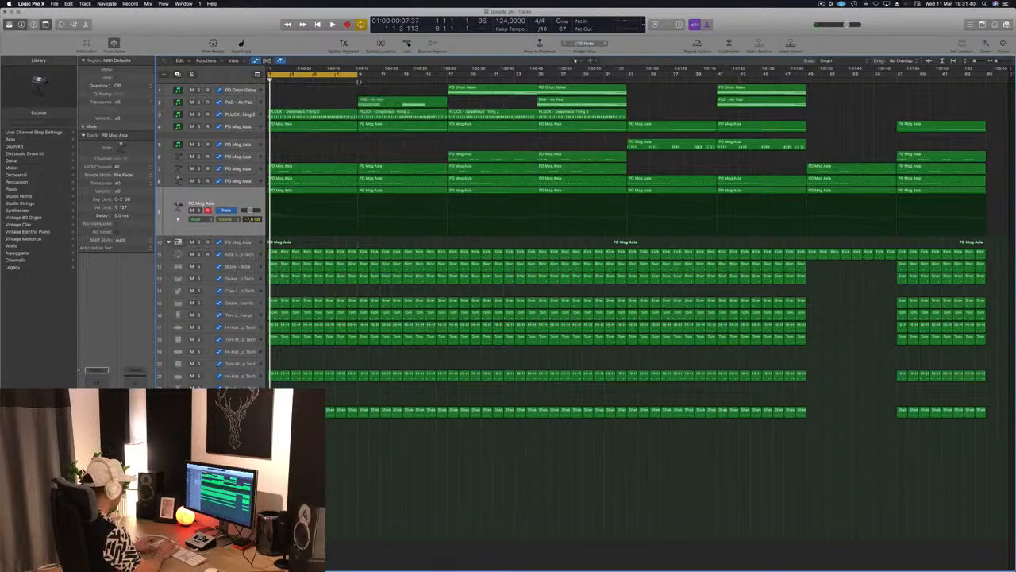
pyautogui.press('super+r')
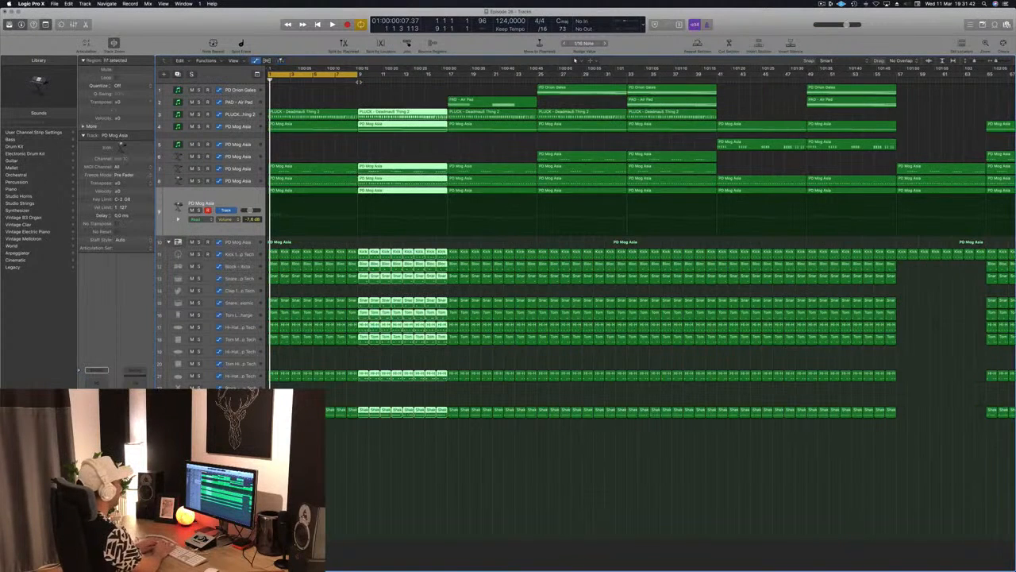
pyautogui.press('super+r')
pyautogui.press('super+r')
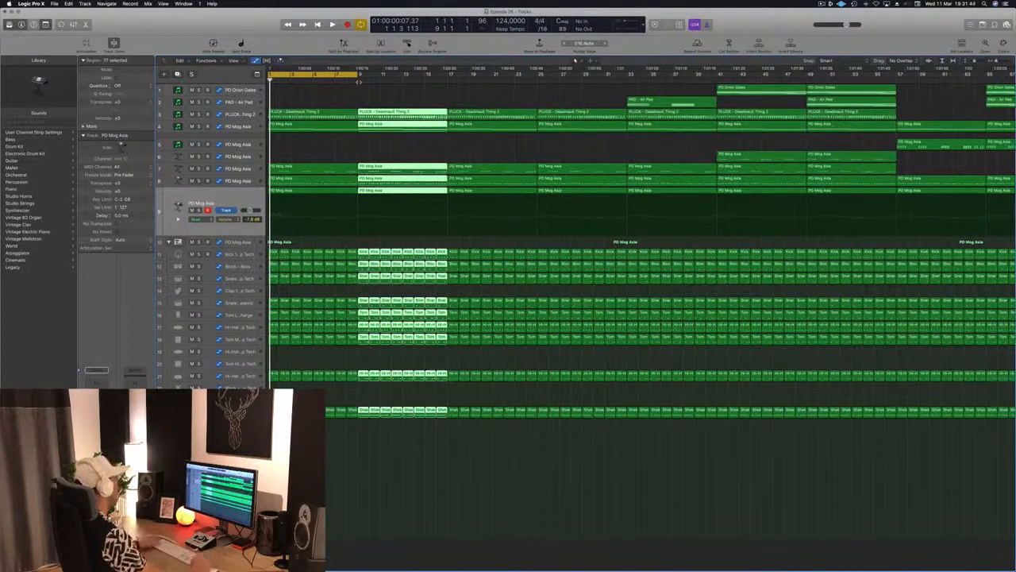
pyautogui.click(343, 101)
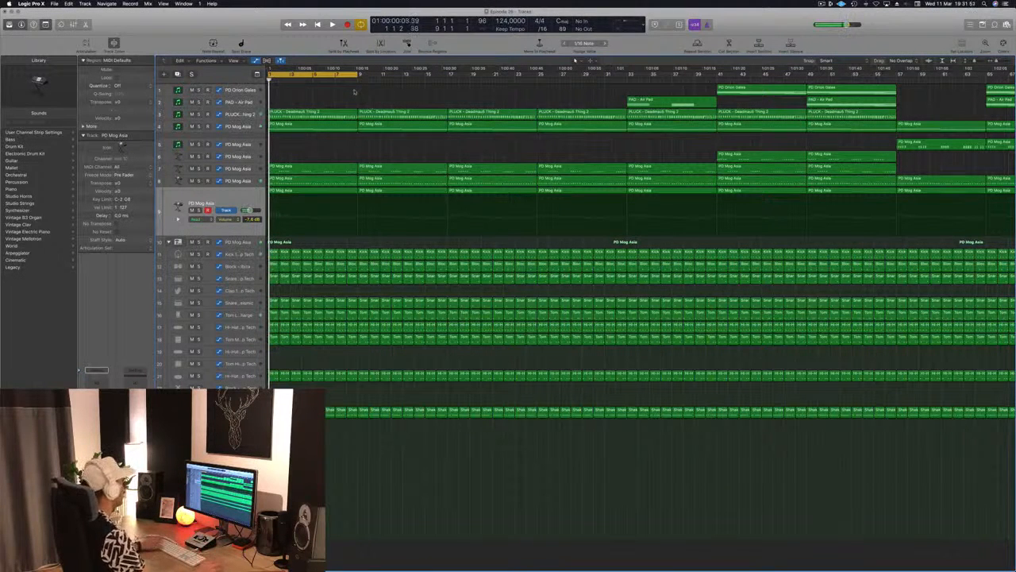
# Solo the PLUCK - Deadmau5 Thing 2 track and play it from the start of the arrangement.
pyautogui.click(247, 115)
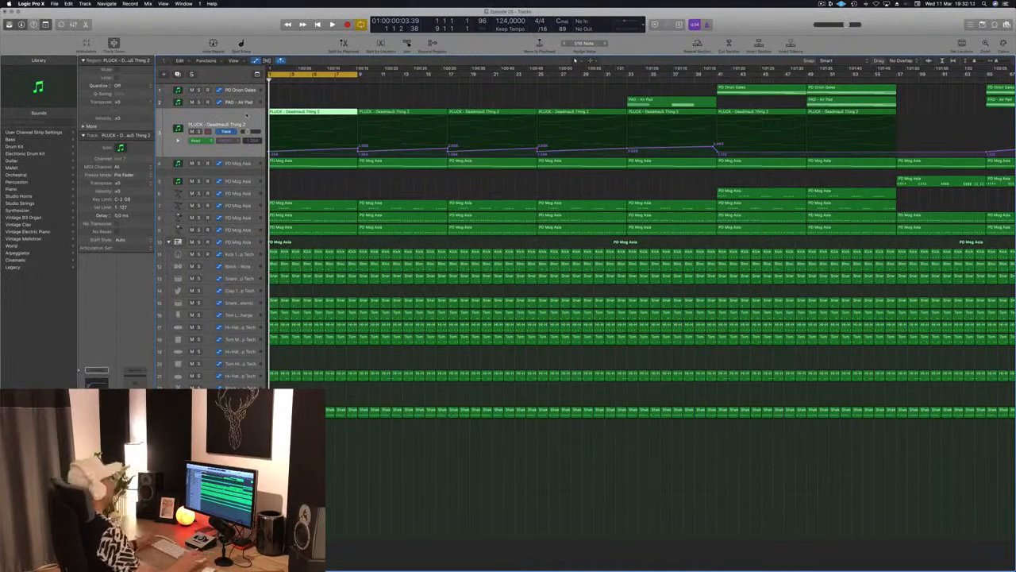
pyautogui.click(338, 181)
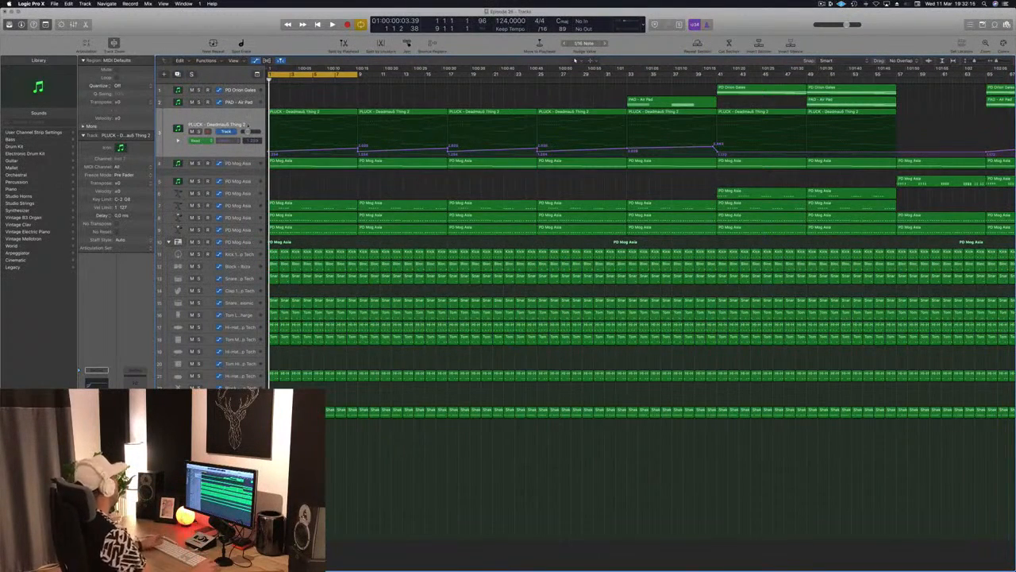
pyautogui.press('Right')
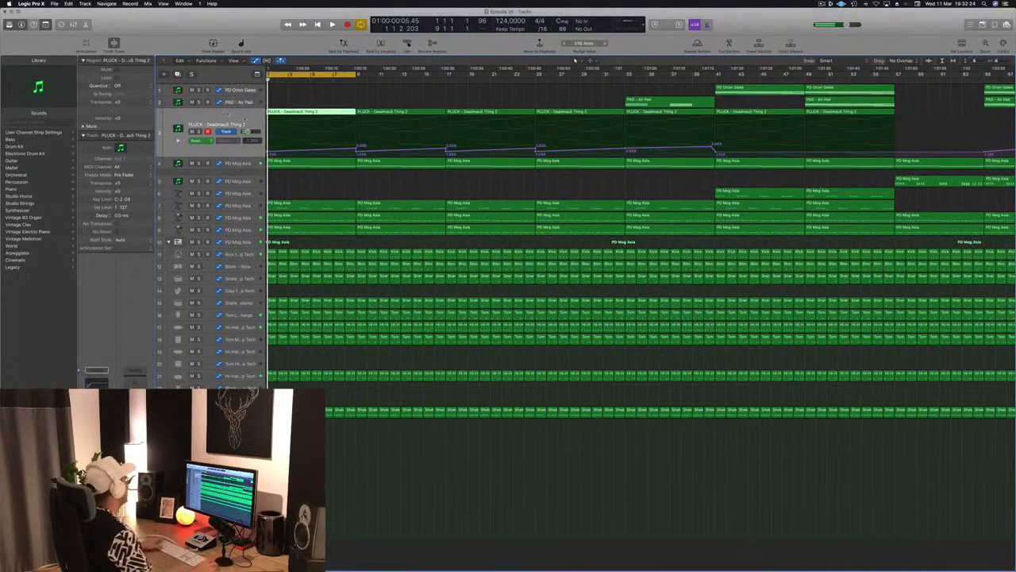
pyautogui.press('space')
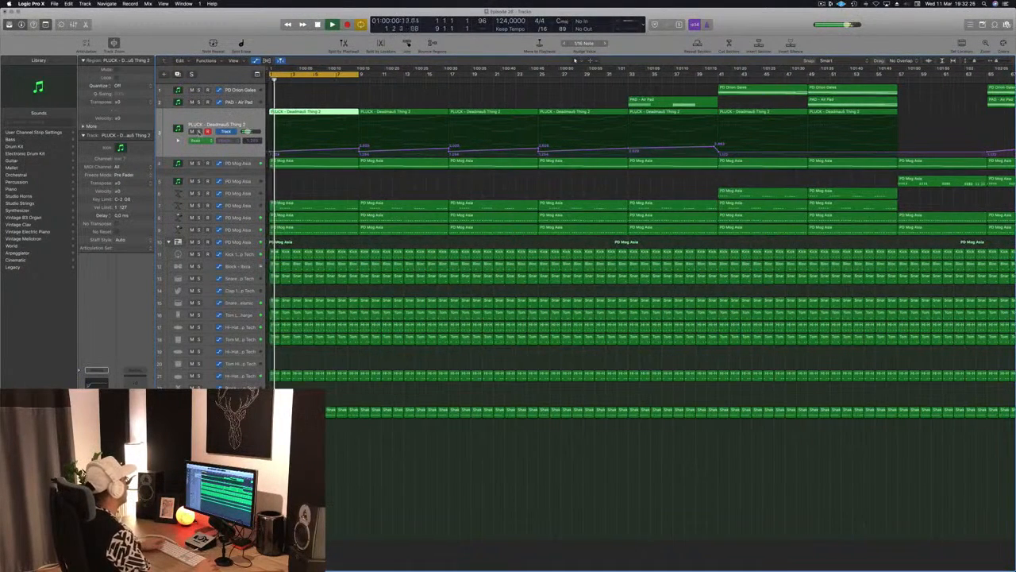
pyautogui.press('s')
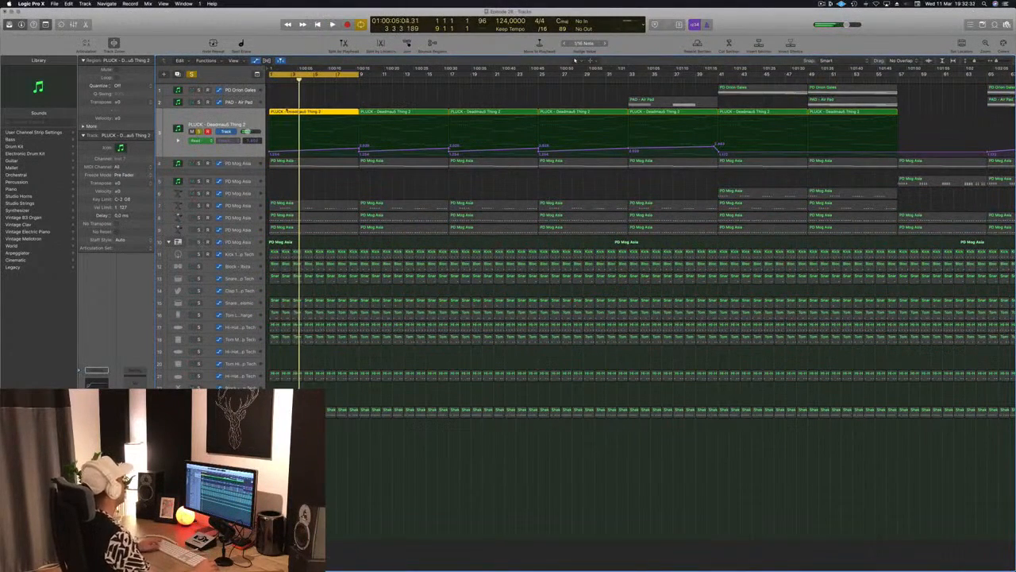
# Split the first PLUCK region at bar 3 and delete the part up to bar 9.
pyautogui.press('super+t')
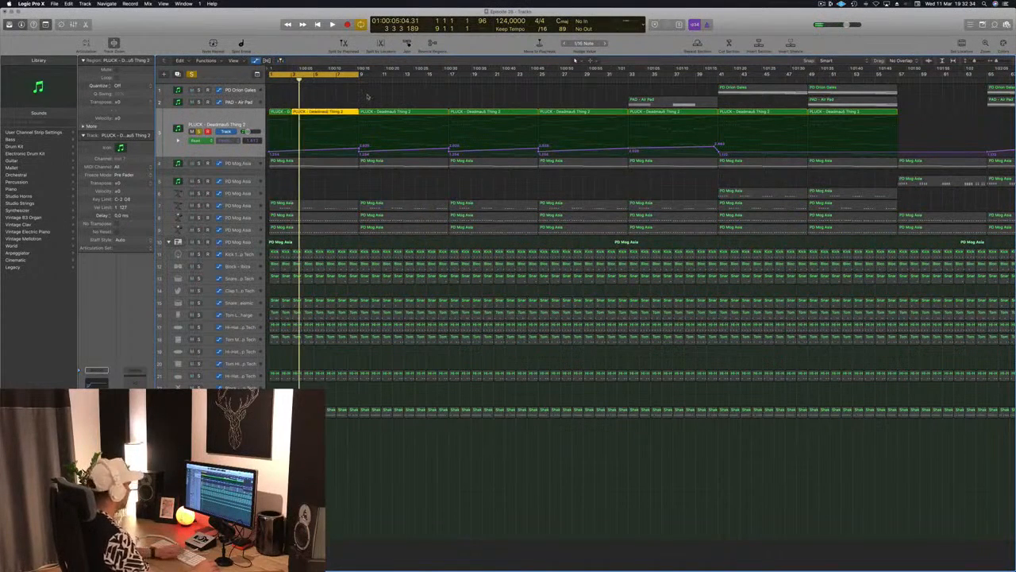
pyautogui.press('Delete')
pyautogui.press('space')
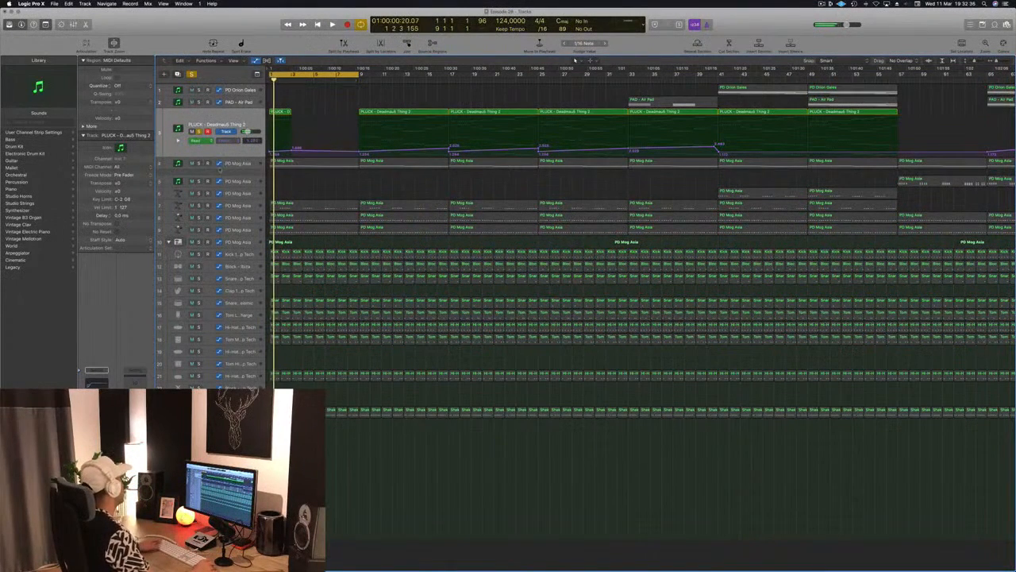
# Solo the PD Mog Asia track 4 alongside the pluck and play its first region.
pyautogui.click(302, 162)
pyautogui.click(192, 163)
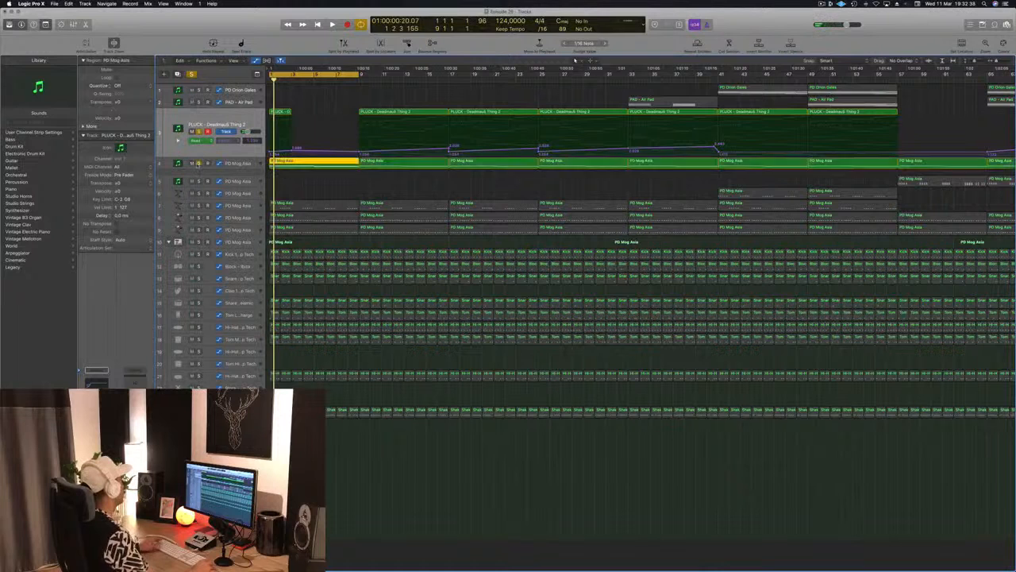
pyautogui.press('space')
pyautogui.press('space')
pyautogui.press('space')
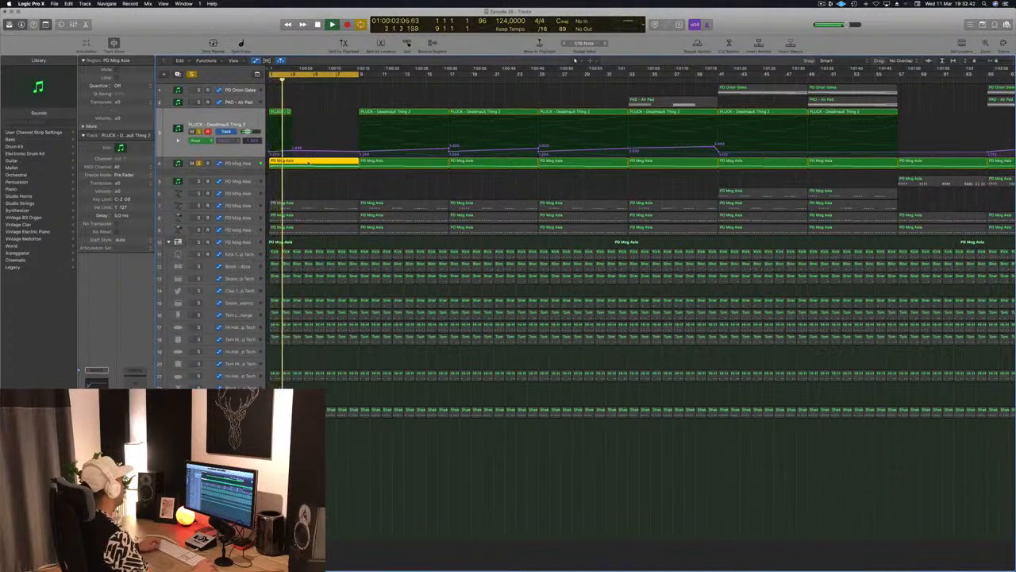
# Open the first region of track 4 in the Piano Roll and examine its notes during playback.
pyautogui.doubleClick(308, 163)
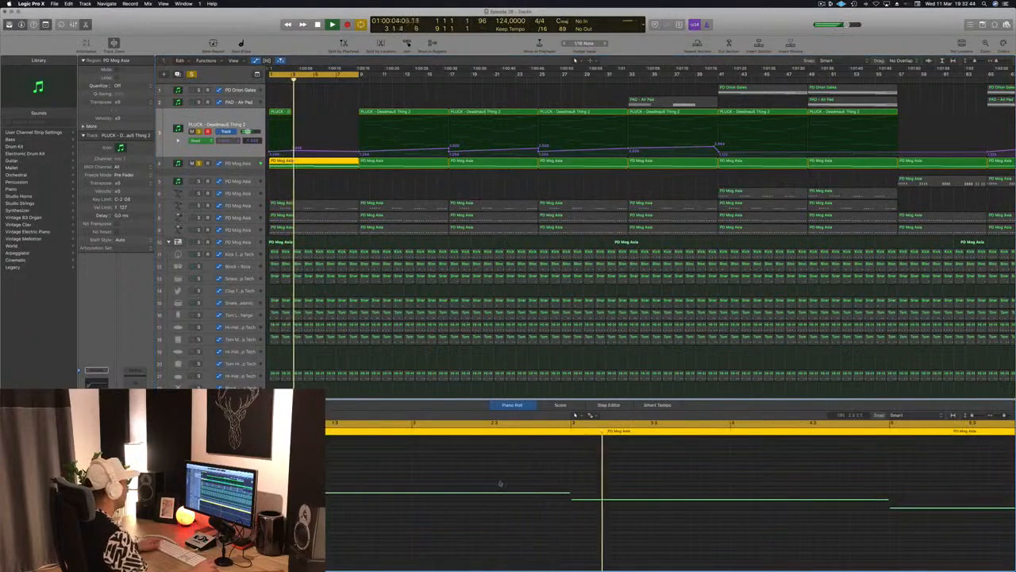
pyautogui.scroll(1, 500, 482)
pyautogui.scroll(-5, 500, 482)
pyautogui.scroll(1, 499, 482)
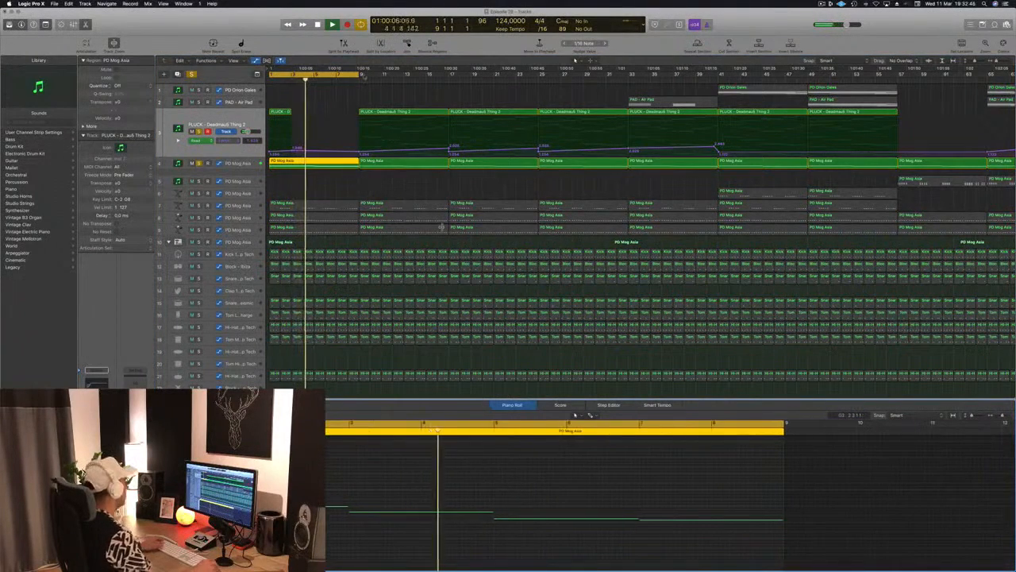
pyautogui.press('space')
pyautogui.press('space')
# Divide track 4's first region at bar 3, delete the part up to bar 9 and play from the start.
pyautogui.keyDown('super'); pyautogui.doubleClick(291, 162); pyautogui.keyUp('super')
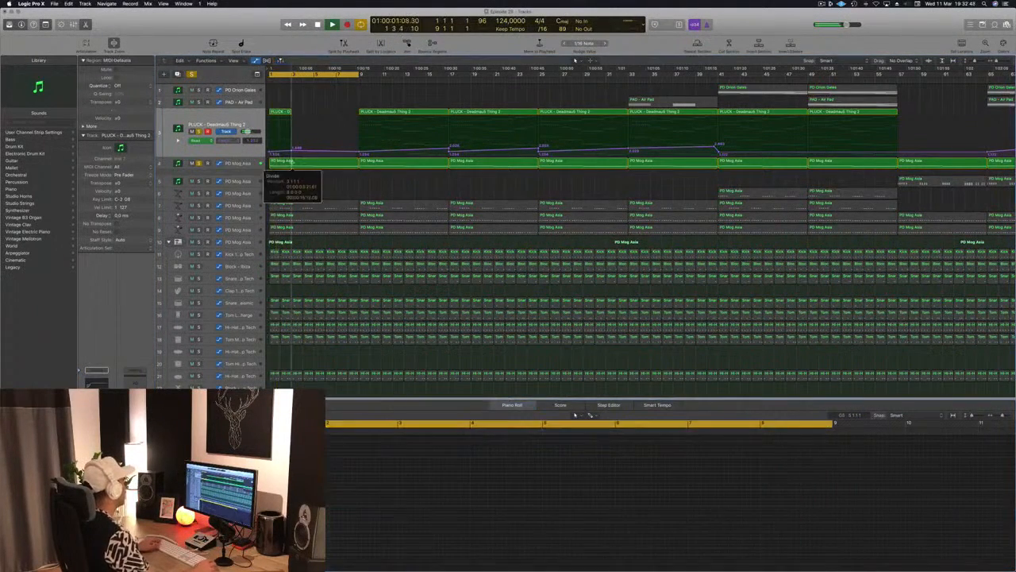
pyautogui.press('Delete')
pyautogui.press('space')
pyautogui.press('Return')
pyautogui.press('space')
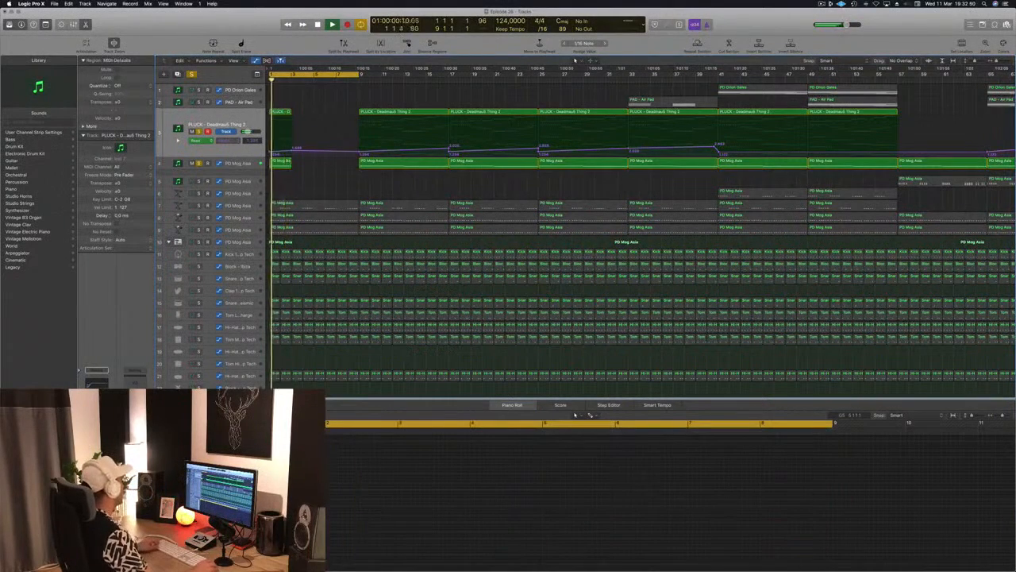
# Solo track 7 and delete its first region, spanning bars 1 to 9.
pyautogui.click(199, 205)
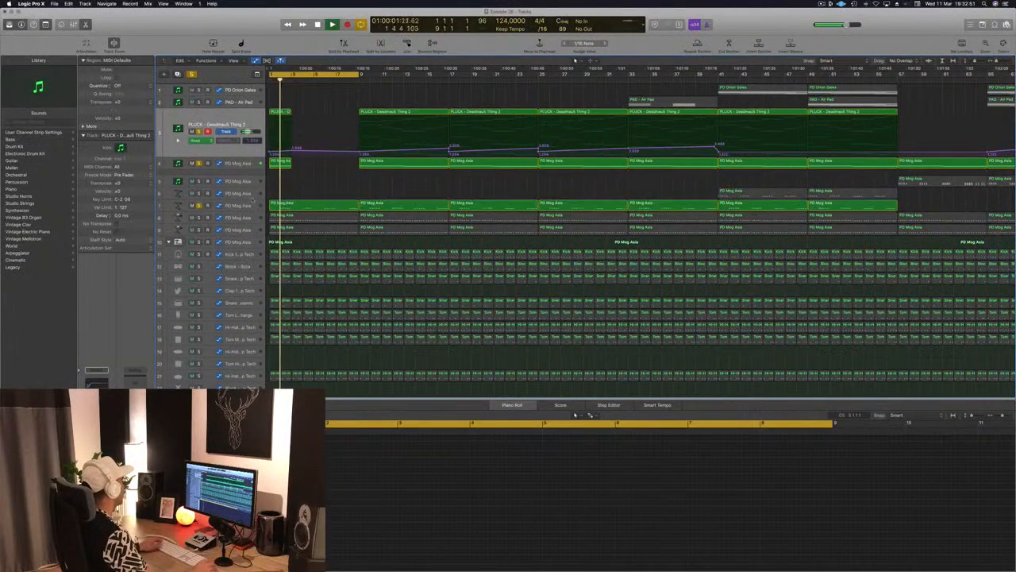
pyautogui.click(325, 204)
pyautogui.press('Delete')
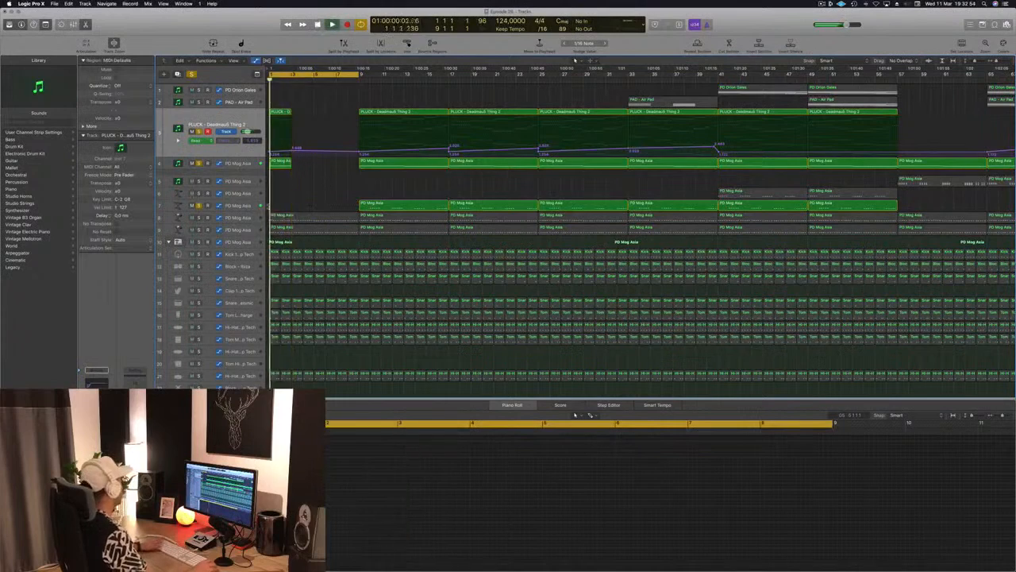
# Solo track 8 and delete its first region, spanning bars 1 to 9.
pyautogui.click(238, 217)
pyautogui.click(199, 198)
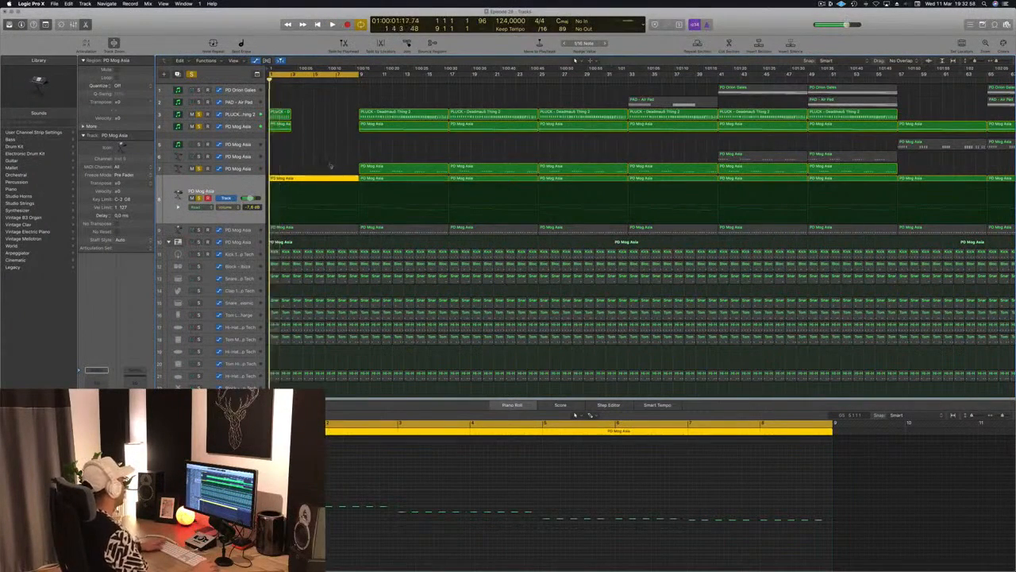
pyautogui.press('Delete')
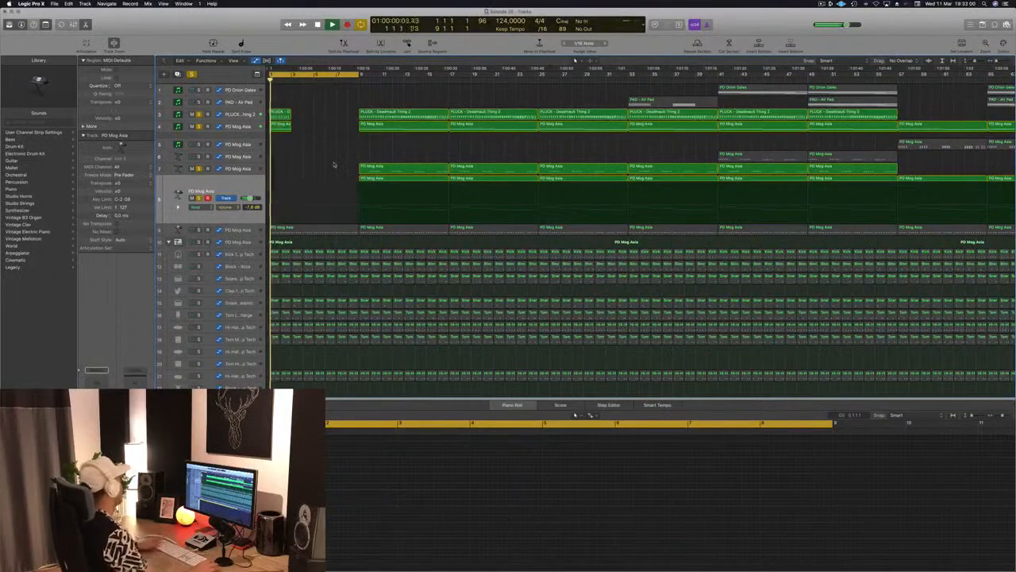
# Solo track 9, audition it from the start and delete its first region, spanning bars 1 to 9.
pyautogui.scroll(-2, 334, 164)
pyautogui.click(199, 212)
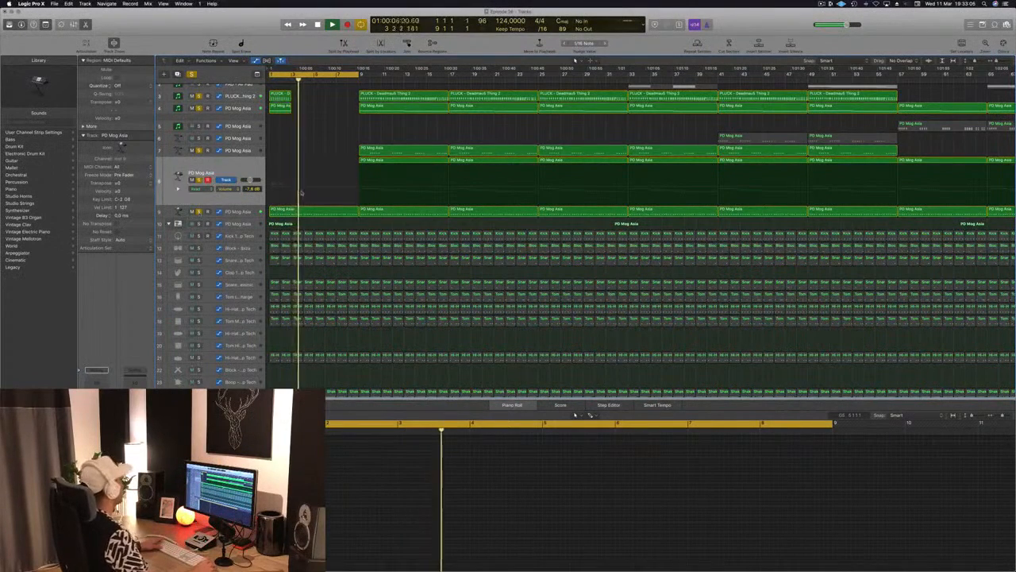
pyautogui.press('Return')
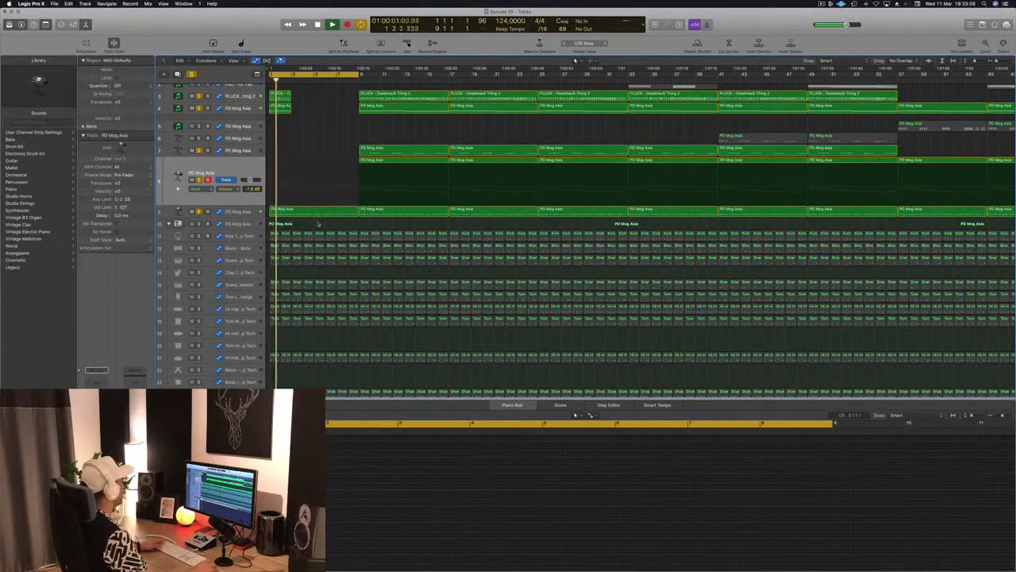
pyautogui.scroll(2, 329, 199)
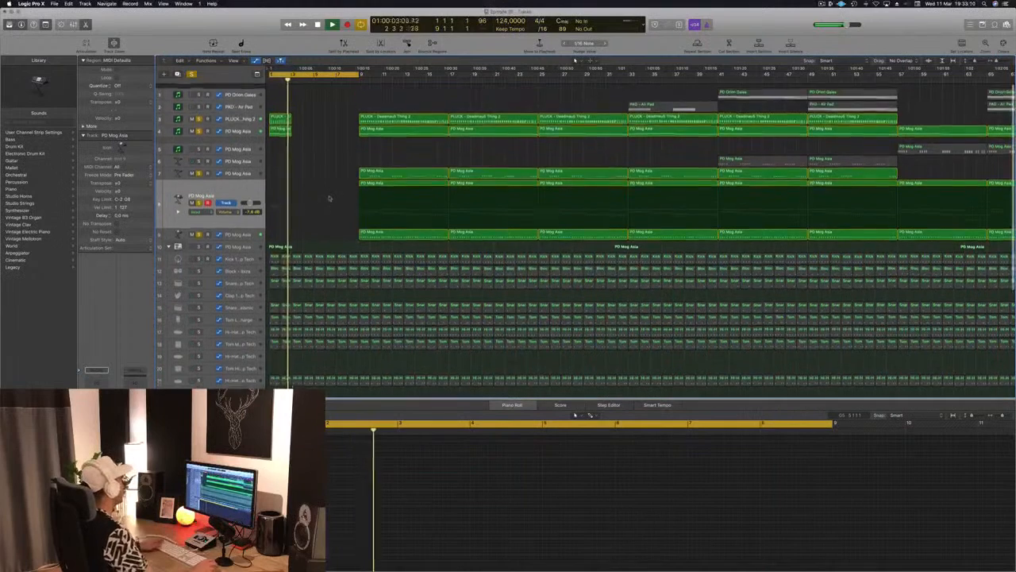
pyautogui.scroll(-1, 330, 159)
# Copy the two-bar regions on tracks 3 and 4 to fill the section up to bar 9, and play it with all solos off.
pyautogui.press('space')
pyautogui.press('space')
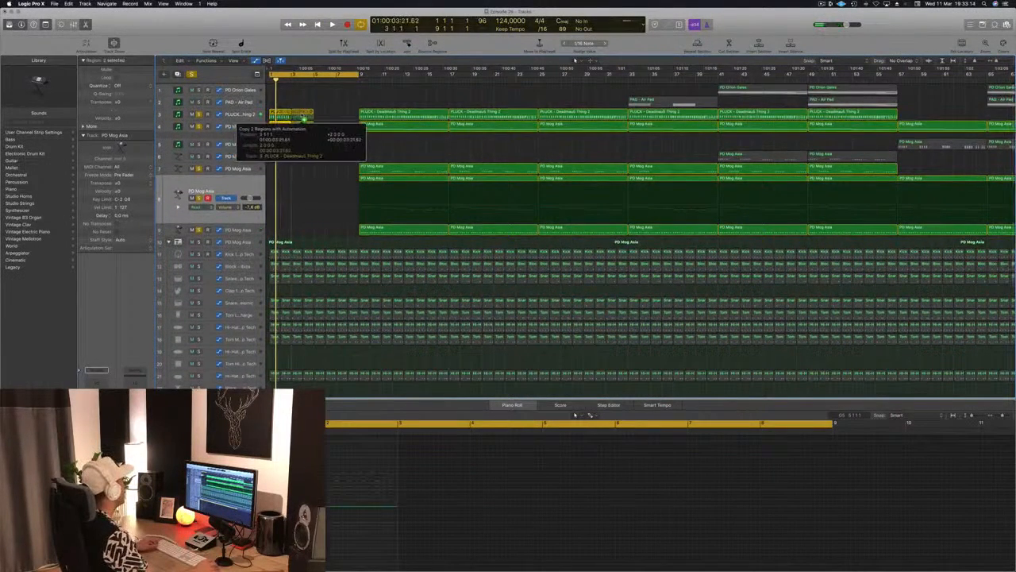
pyautogui.press('super+r')
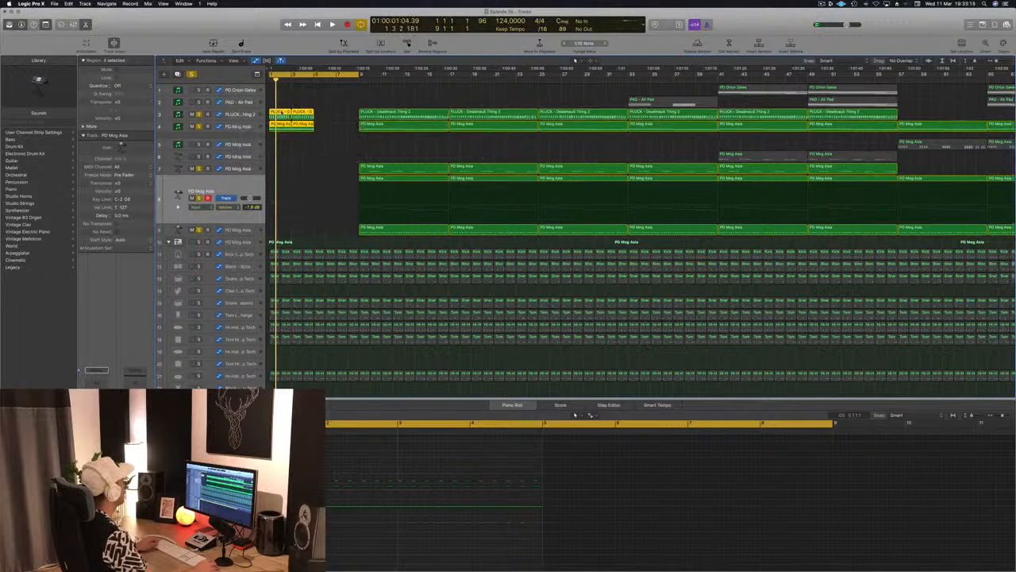
pyautogui.moveTo(282, 113); pyautogui.dragTo(327, 113)
pyautogui.press('space')
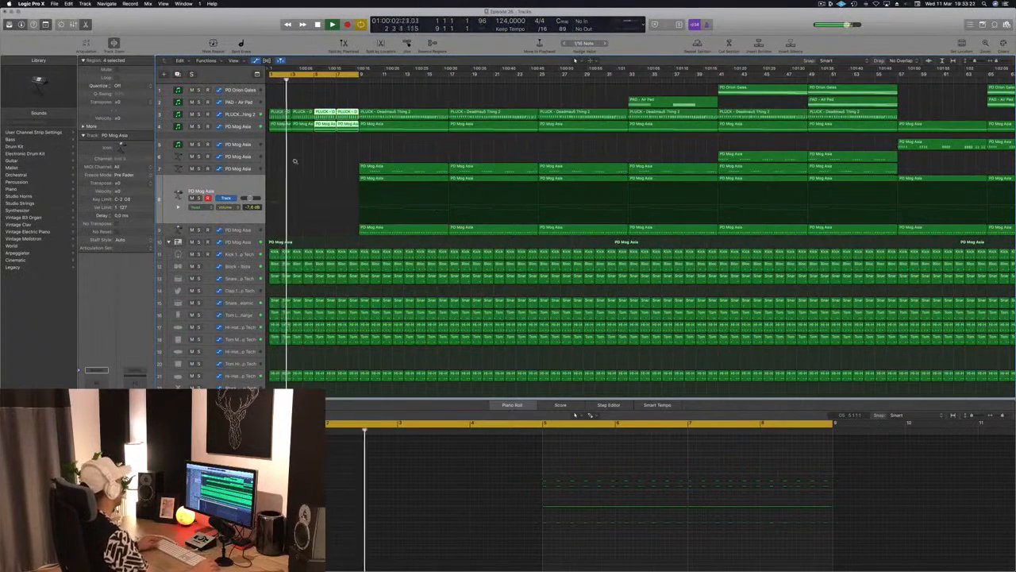
pyautogui.press('super+Left')
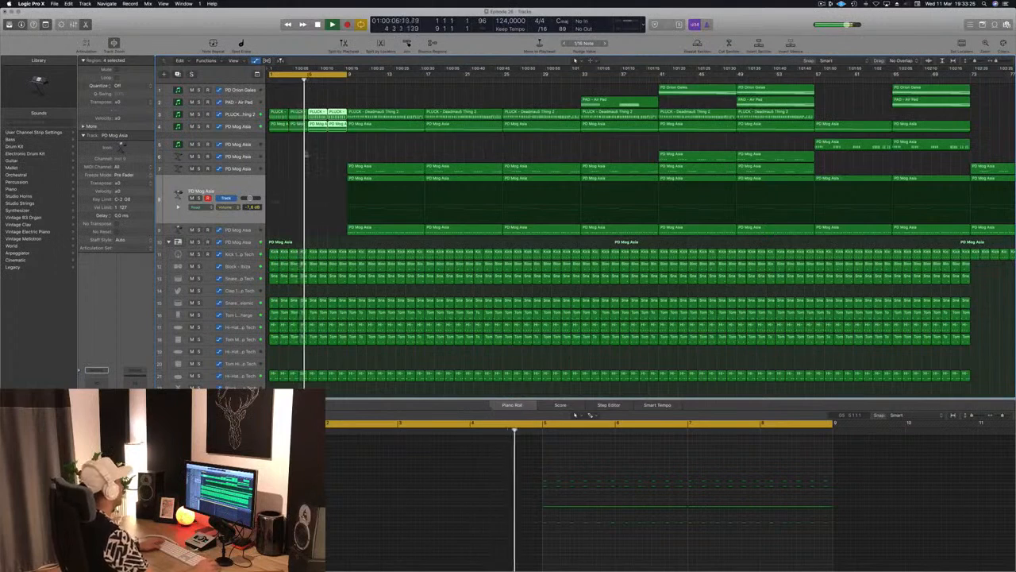
# Select the drum kit on track 10 and play the arrangement from the start.
pyautogui.press('super+shift+a')
pyautogui.press('space')
pyautogui.click(239, 255)
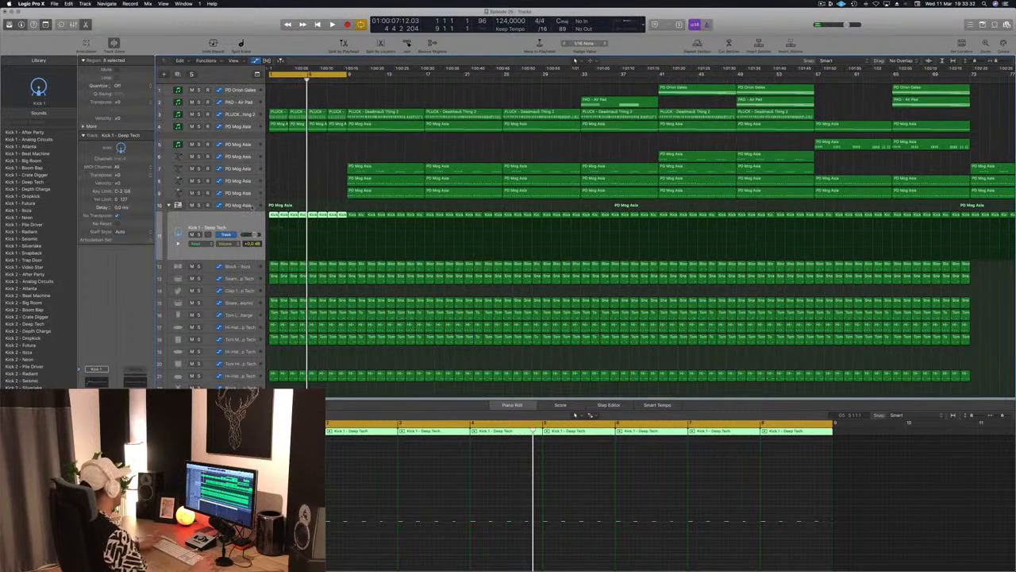
pyautogui.click(253, 207)
pyautogui.press('space')
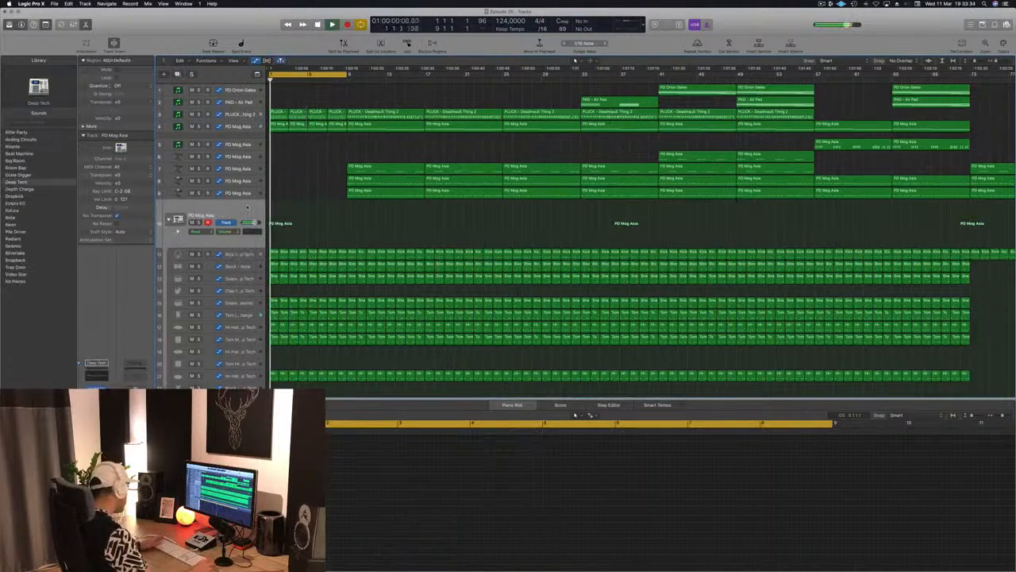
# Open the drum kit's Drum Machine Designer and Smart Controls, and try the kit's Low Cut Filter during playback.
pyautogui.click(96, 387)
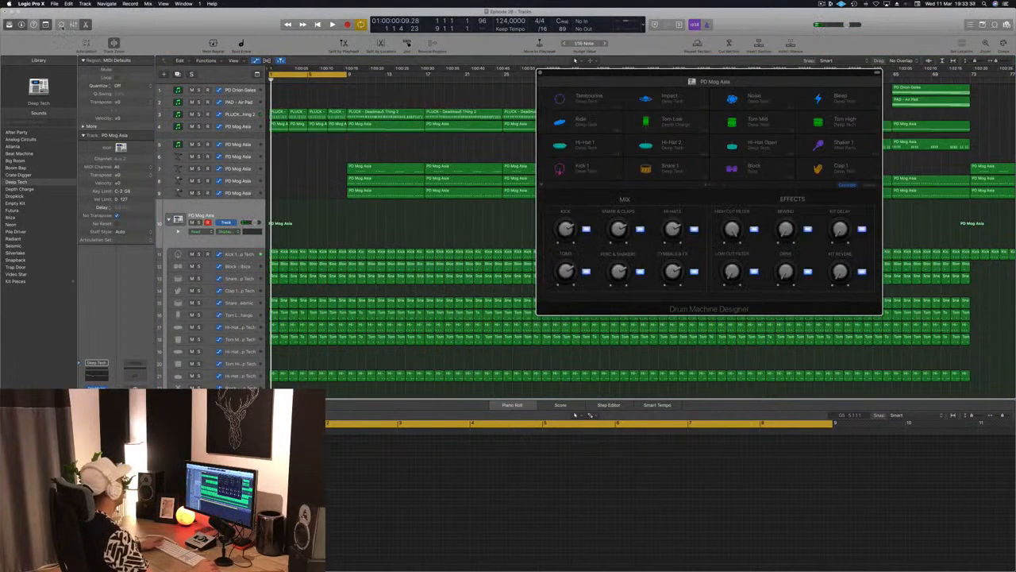
pyautogui.click(62, 25)
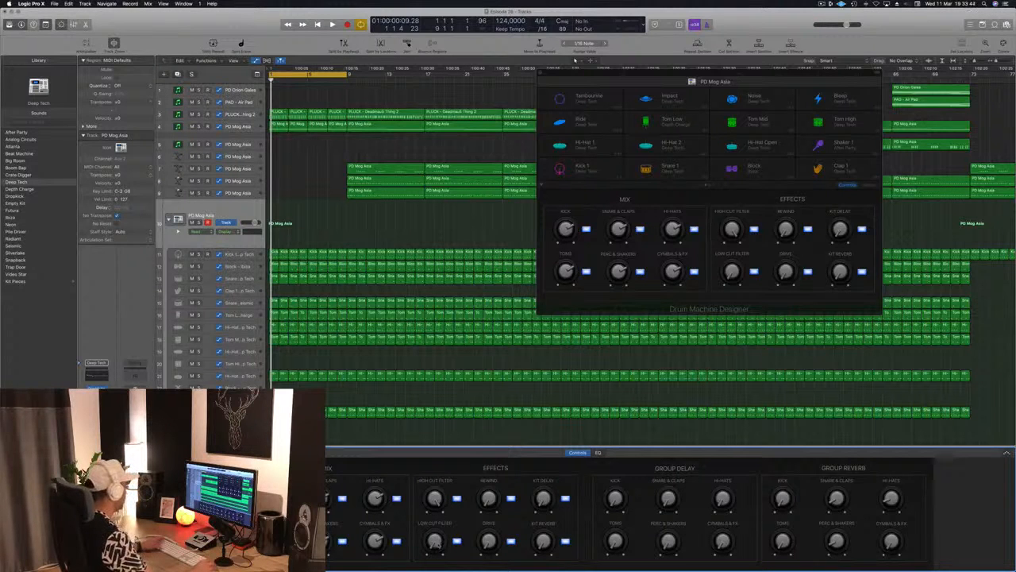
pyautogui.press('space')
pyautogui.moveTo(437, 544); pyautogui.dragTo(438, 510)
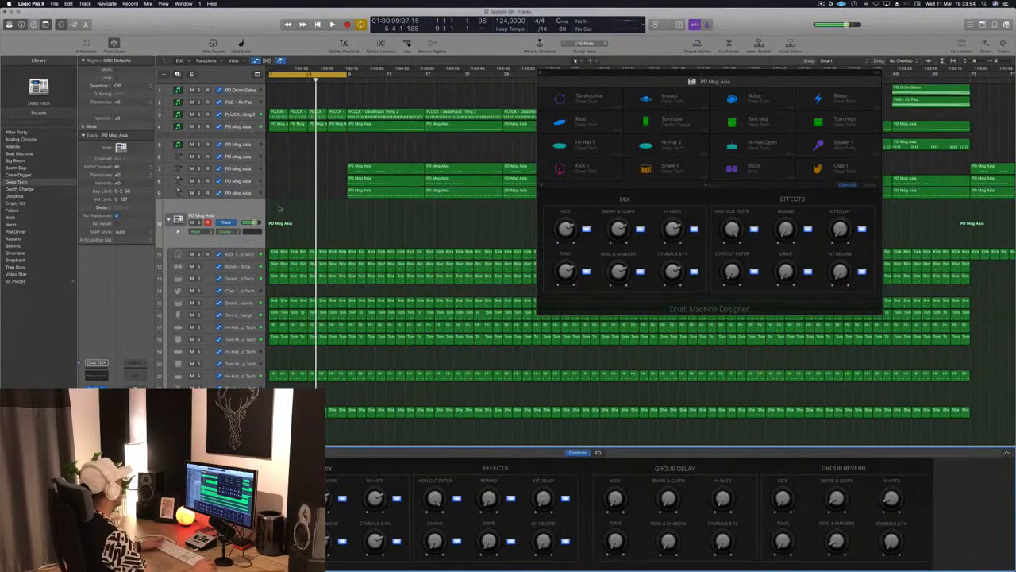
# Play with the Kick 1 track selected, return to the whole drum kit and close the Drum Machine Designer window.
pyautogui.click(243, 254)
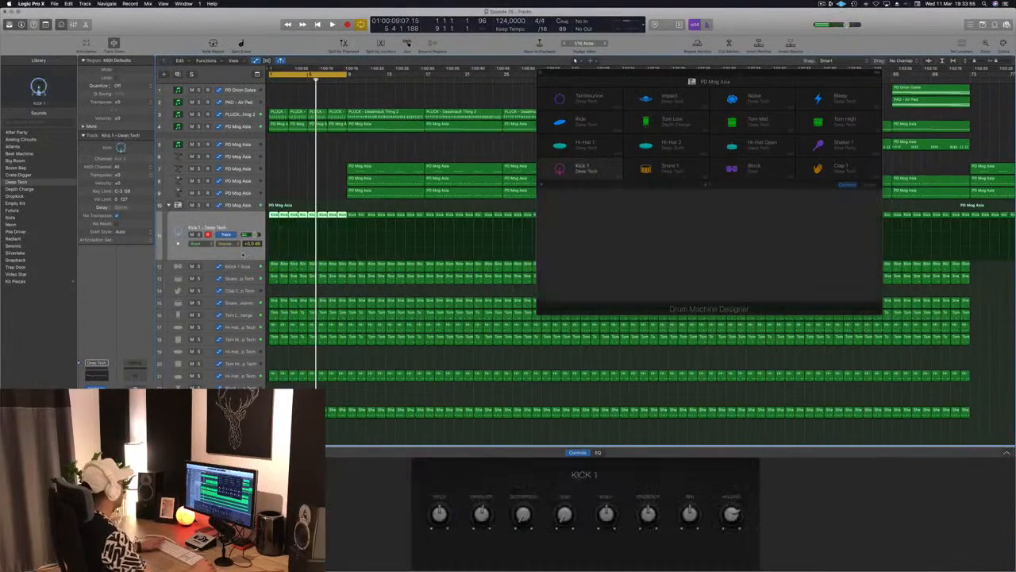
pyautogui.press('space')
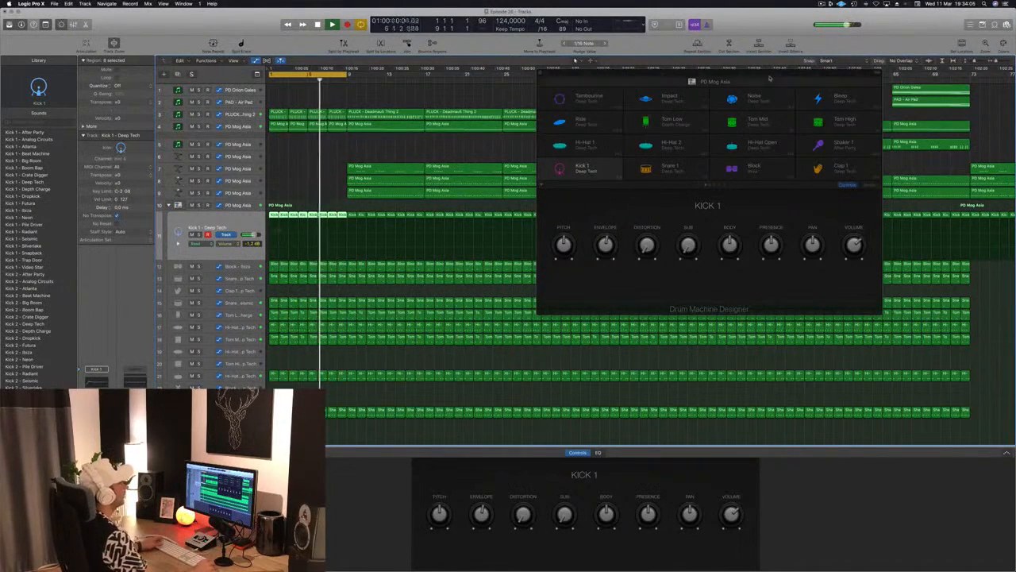
pyautogui.moveTo(769, 77); pyautogui.dragTo(747, 77)
pyautogui.click(707, 83)
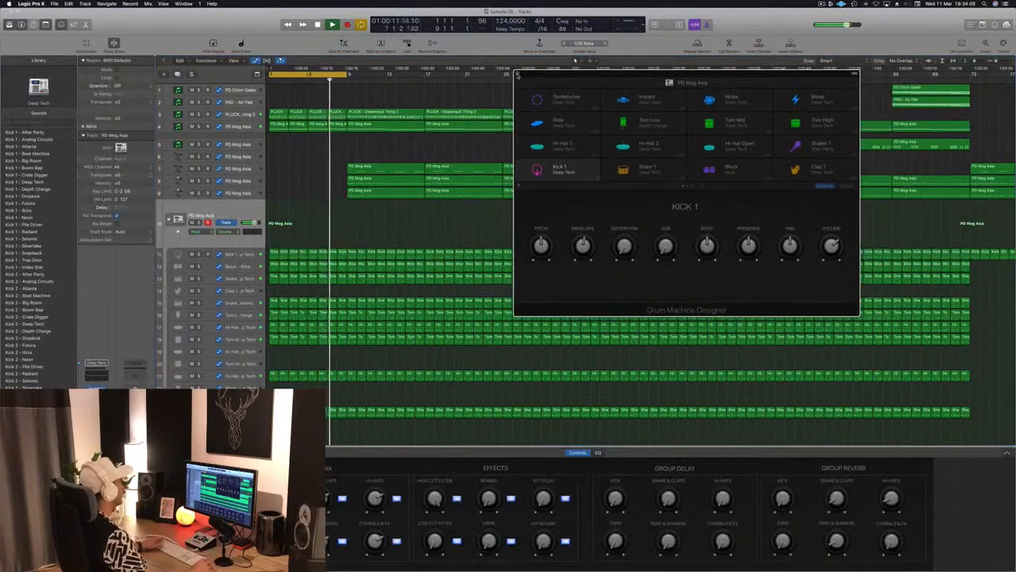
pyautogui.click(519, 74)
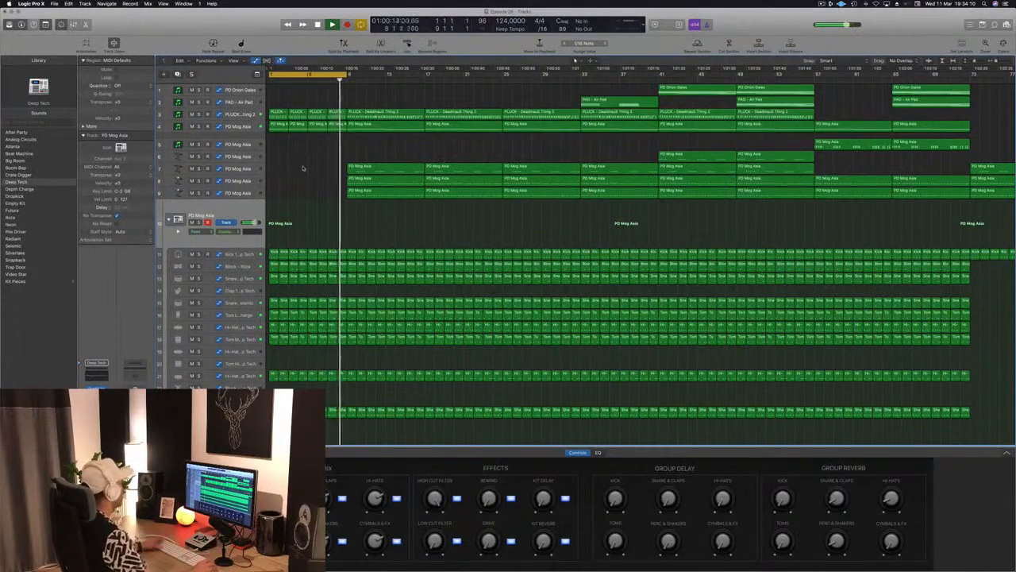
# Set the drum kit track's automation mode to Touch and record a Low Cut Filter move from bar 1.
pyautogui.press('space')
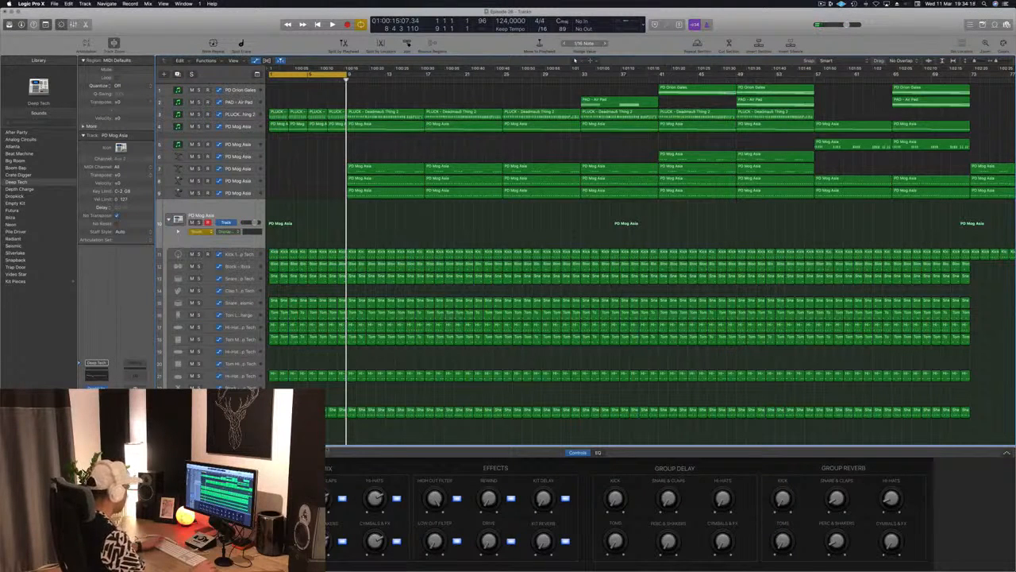
pyautogui.press('Return')
pyautogui.press('space')
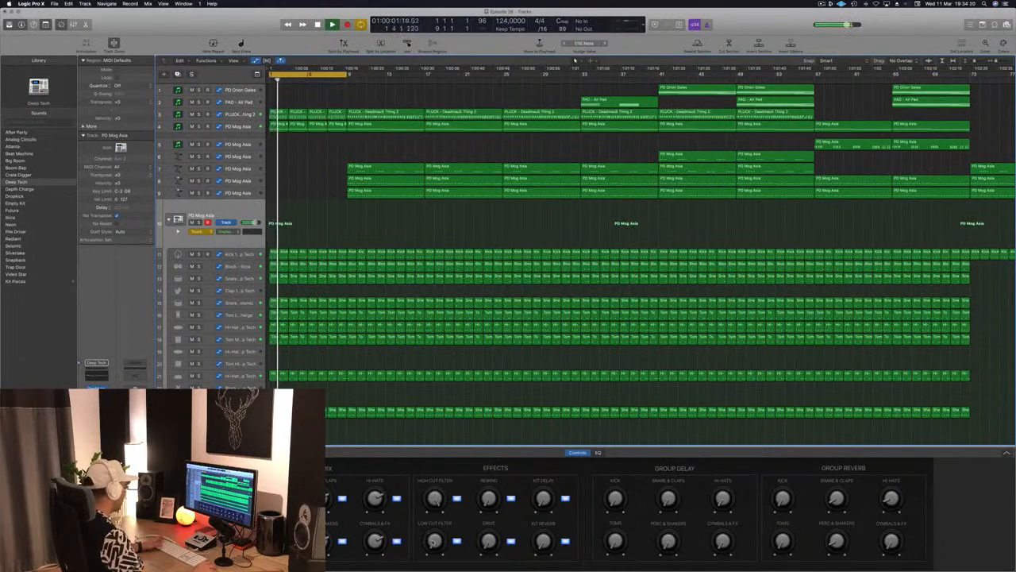
pyautogui.press('space')
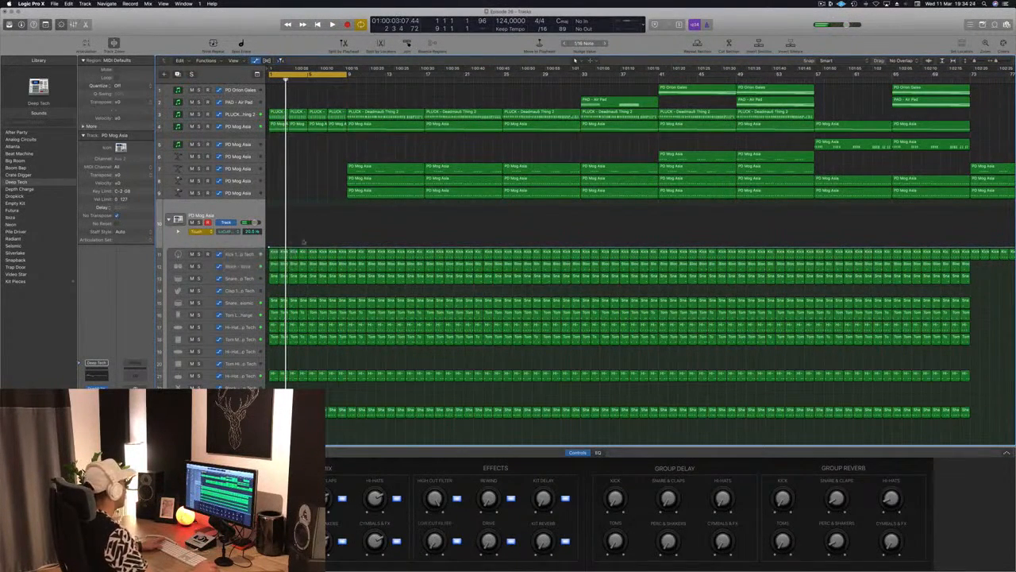
# Raise the drum kit's Low Cut Filter automation line to 148 Hz, checking the sound from the start.
pyautogui.moveTo(268, 249); pyautogui.dragTo(269, 236)
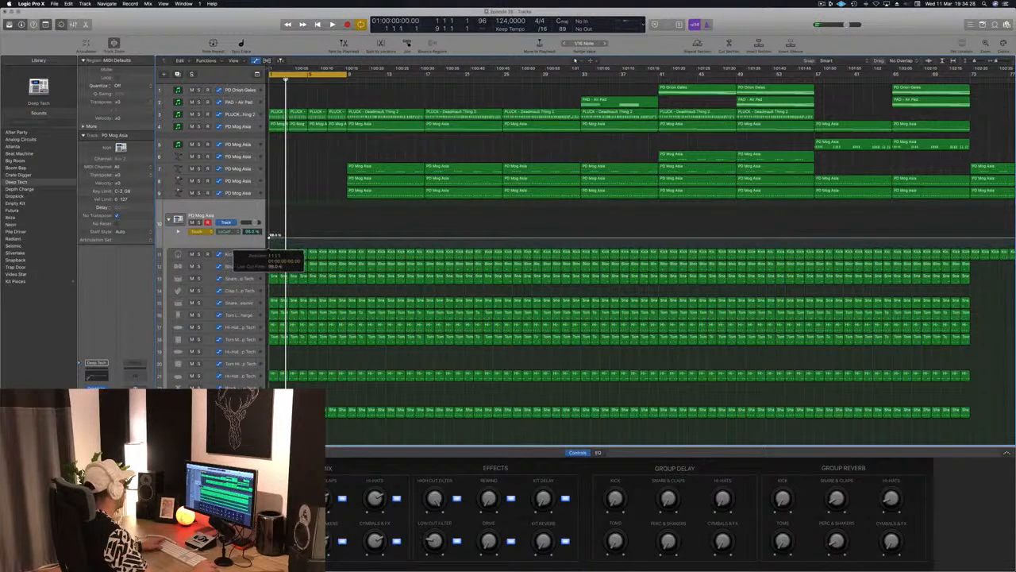
pyautogui.press('space')
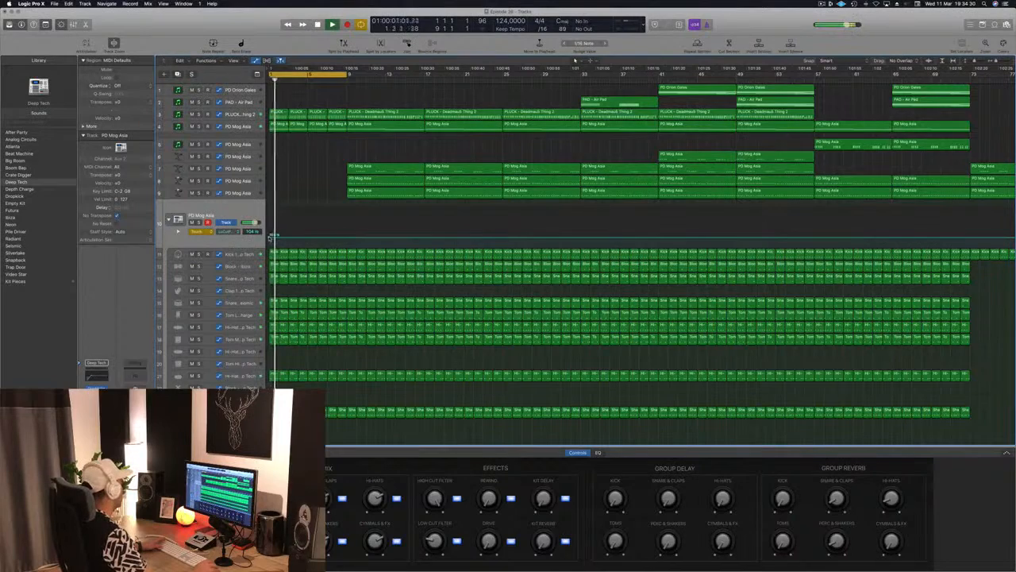
pyautogui.press('space')
pyautogui.press('space')
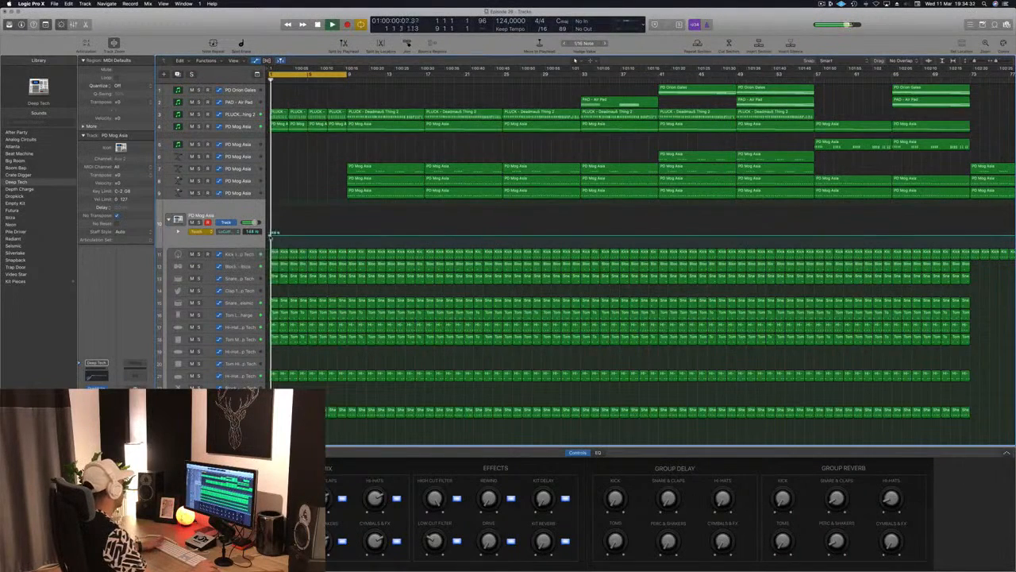
# Set the drum kit's automation to Read and add points so the Low Cut Filter falls from 148 Hz to 20 Hz at bar 9.
pyautogui.click(195, 231)
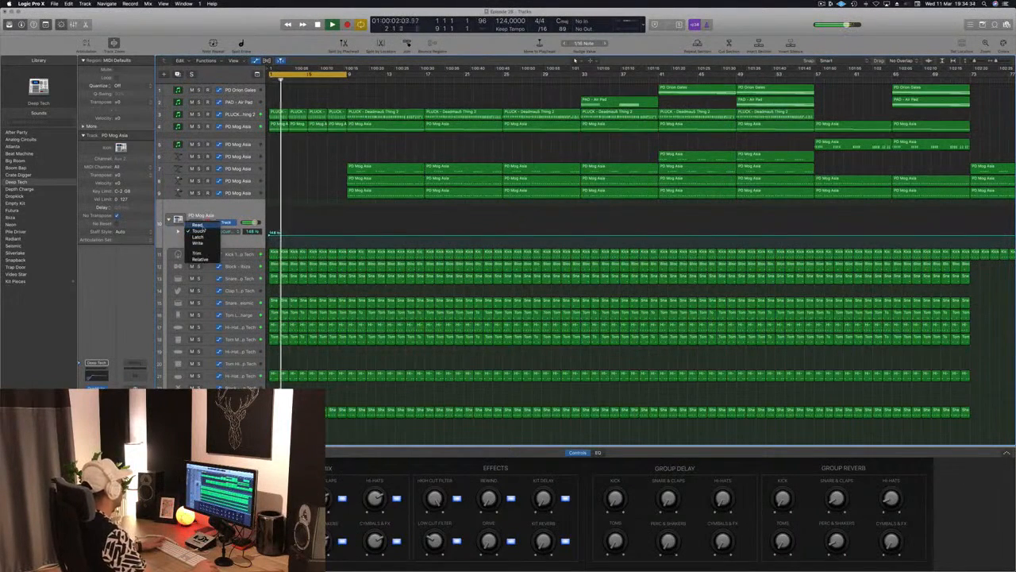
pyautogui.click(199, 222)
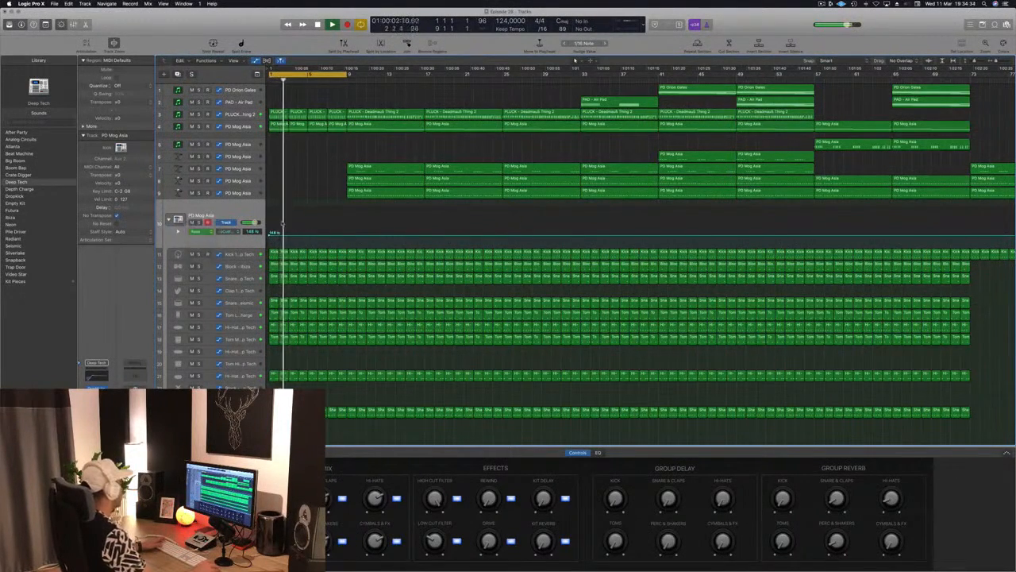
pyautogui.click(347, 236)
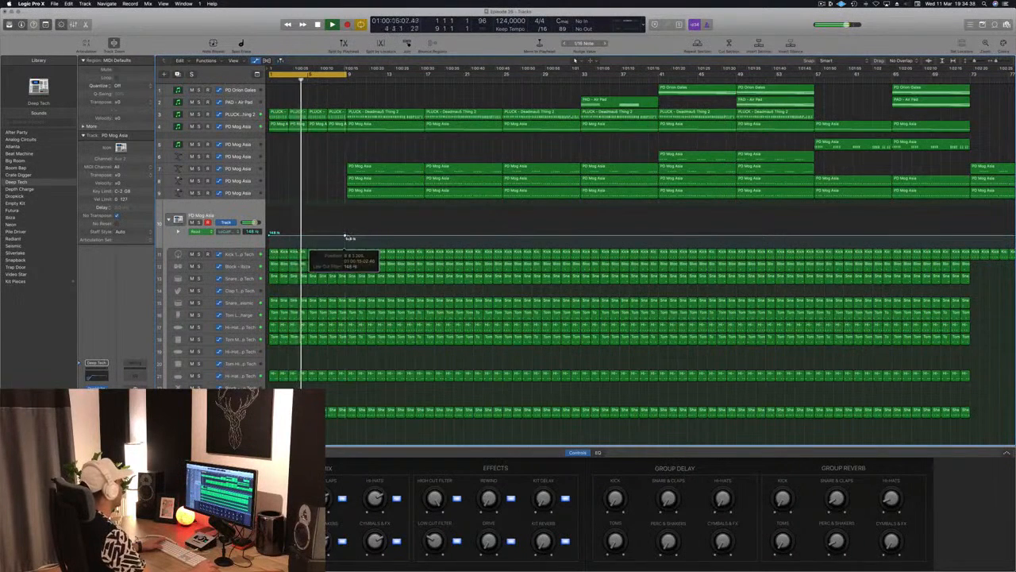
pyautogui.press('Return')
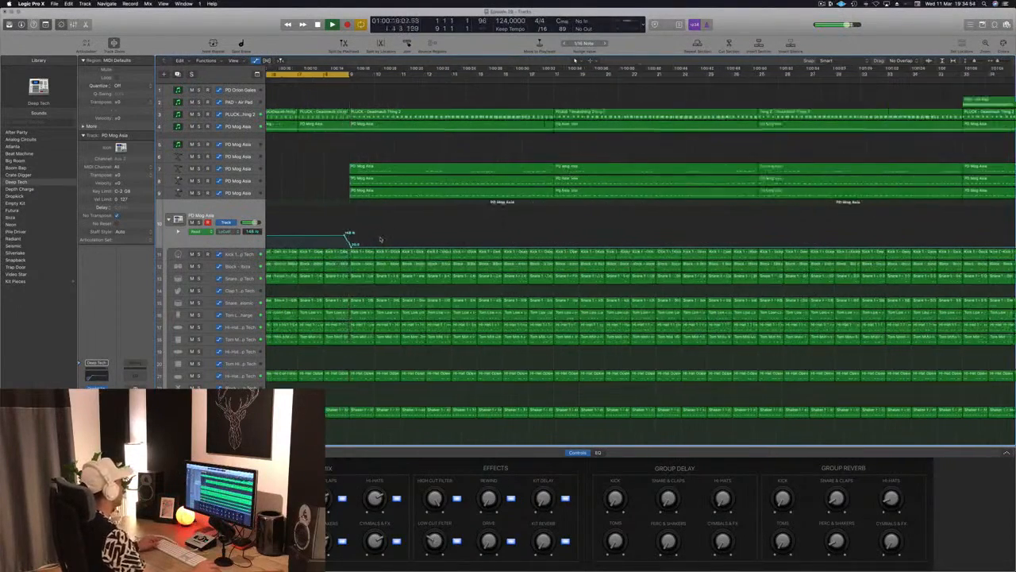
# Delete the melodic regions in bars 9 to 17 and fill tracks 3 and 4 there with copies of their two-bar intro regions.
pyautogui.hscroll(3, 333, 231)
pyautogui.scroll(5, 335, 216)
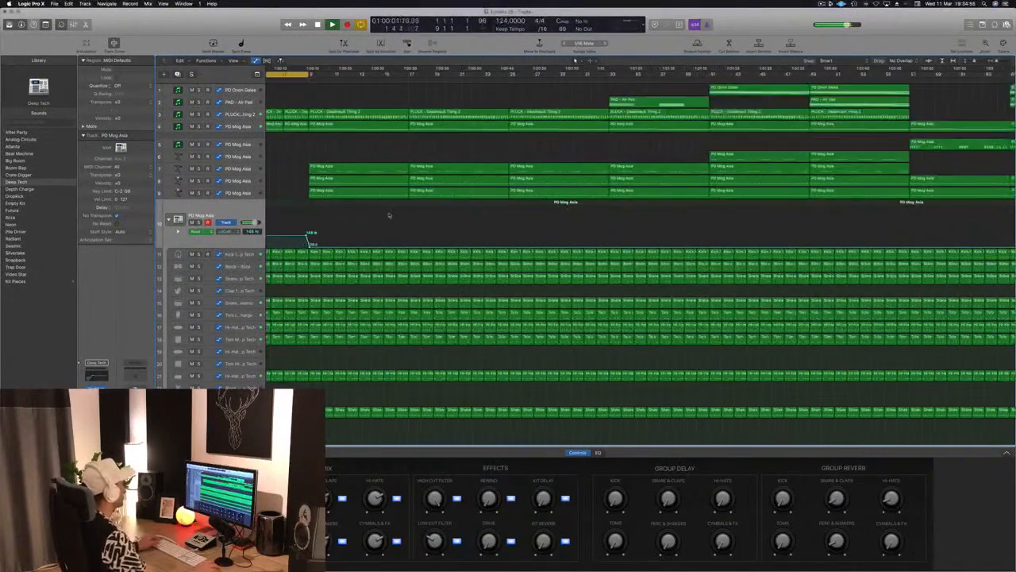
pyautogui.scroll(-2, 320, 184)
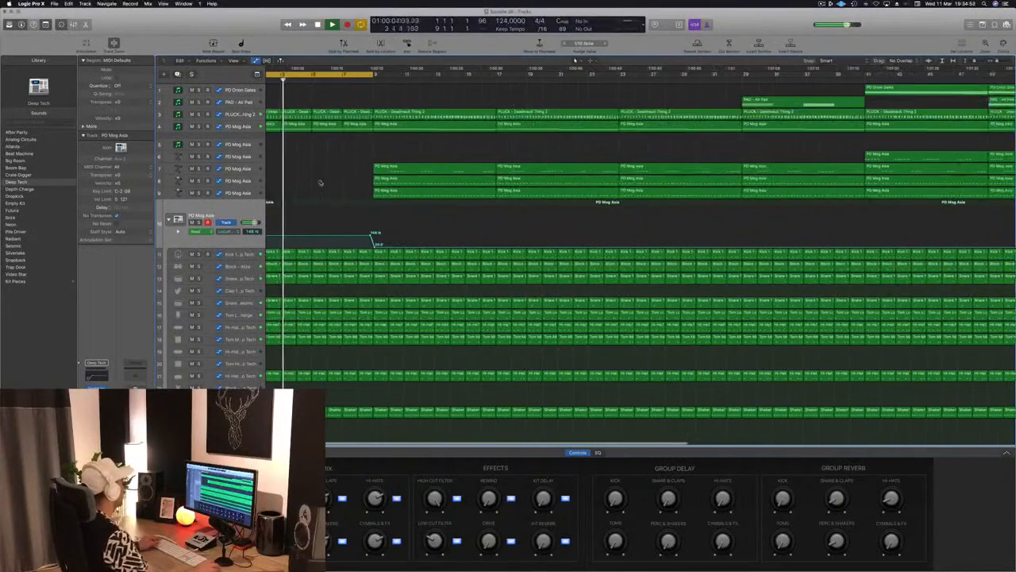
pyautogui.moveTo(413, 98); pyautogui.dragTo(460, 199)
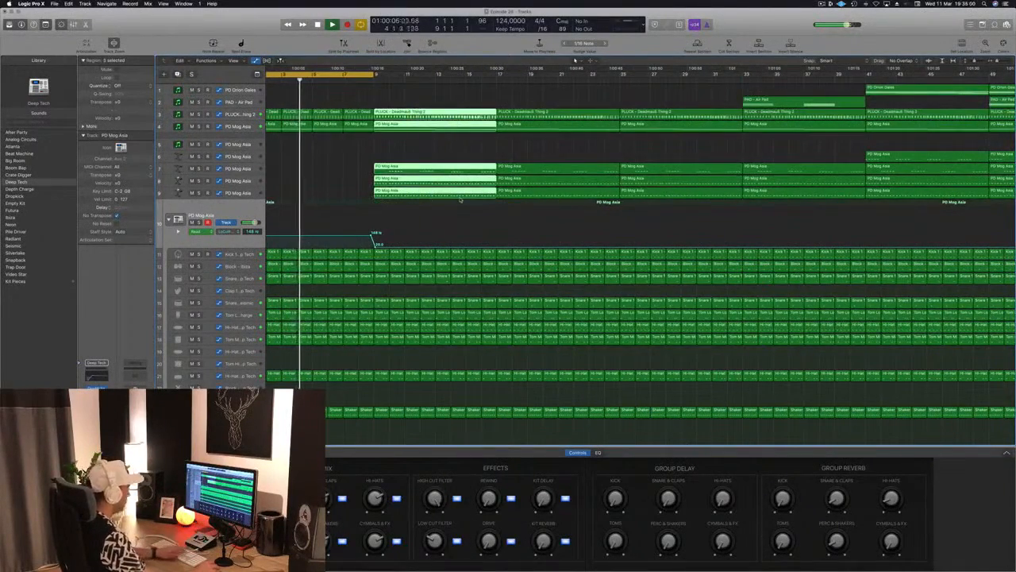
pyautogui.press('Delete')
pyautogui.moveTo(413, 112); pyautogui.dragTo(389, 124)
pyautogui.hscroll(-2, 320, 141)
pyautogui.press('Return')
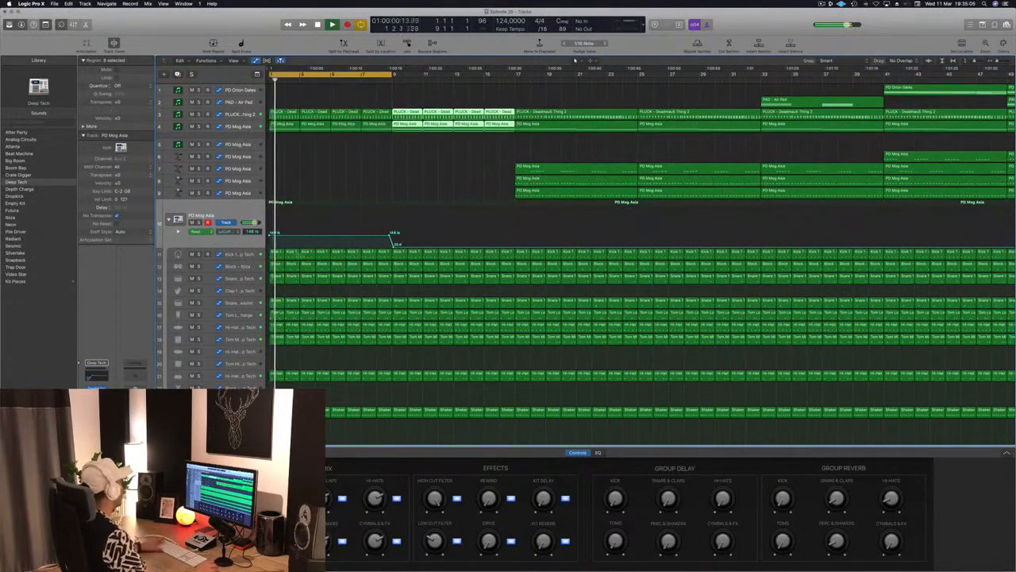
# Solo the hi-hat on track 21 to identify it, and delete the track 15 and 21 regions in bars 1 to 9.
pyautogui.press('Return')
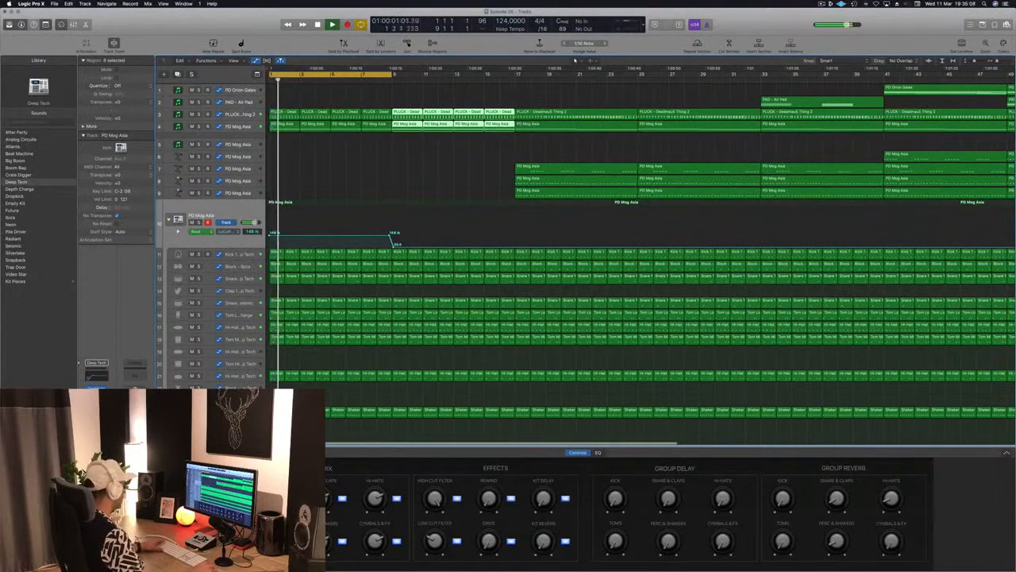
pyautogui.hotkey('ctrl', 'm')
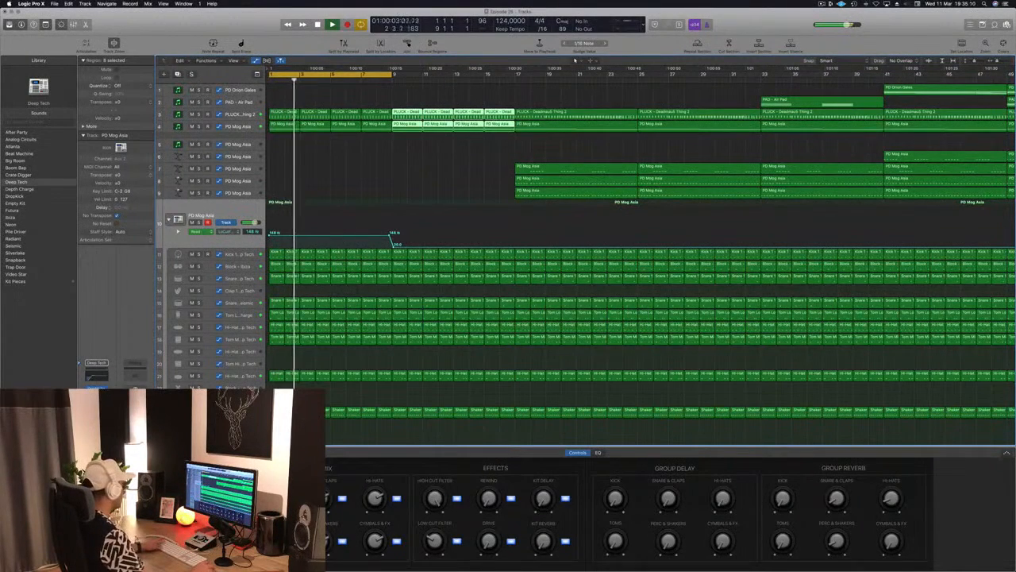
pyautogui.click(199, 376)
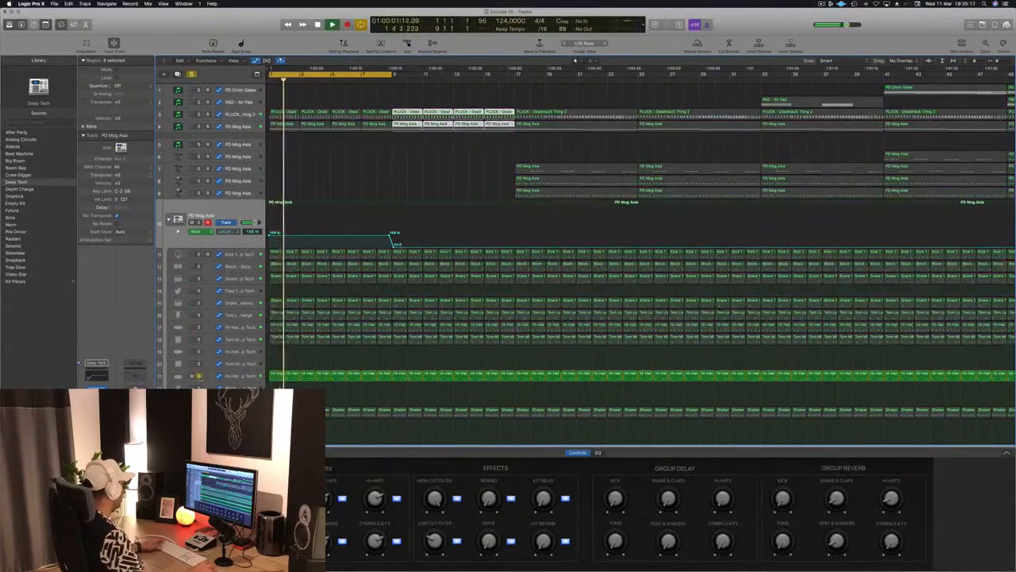
pyautogui.press('s')
pyautogui.press('Return')
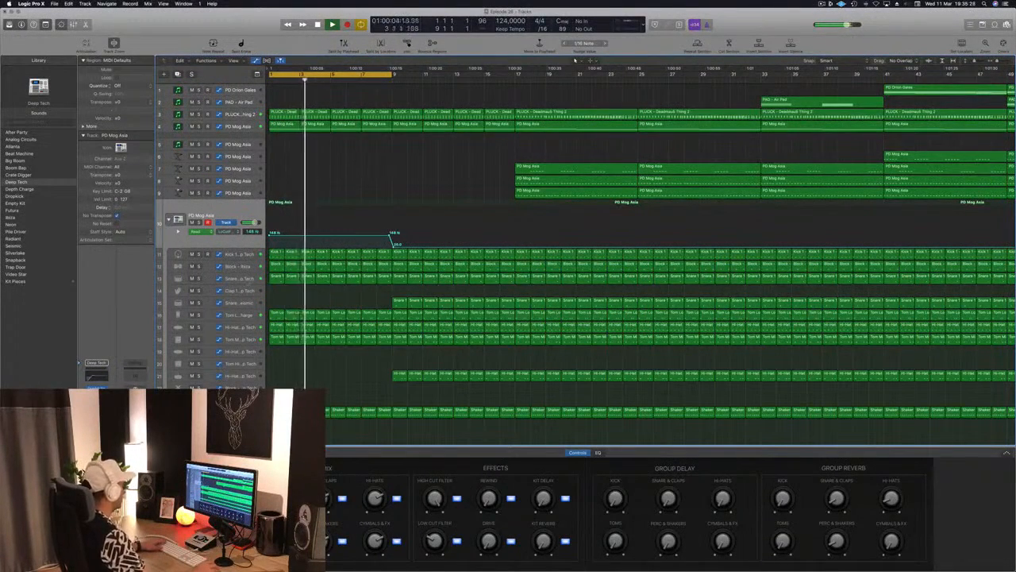
# Select the Snare 1 track and replay the intro from the start.
pyautogui.click(302, 277)
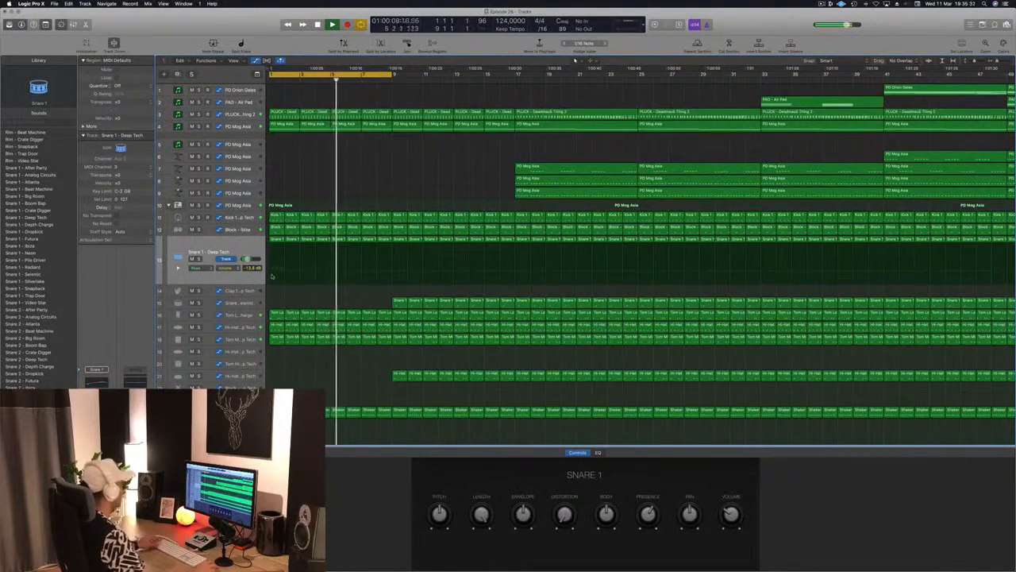
pyautogui.press('super+Left')
pyautogui.press('Return')
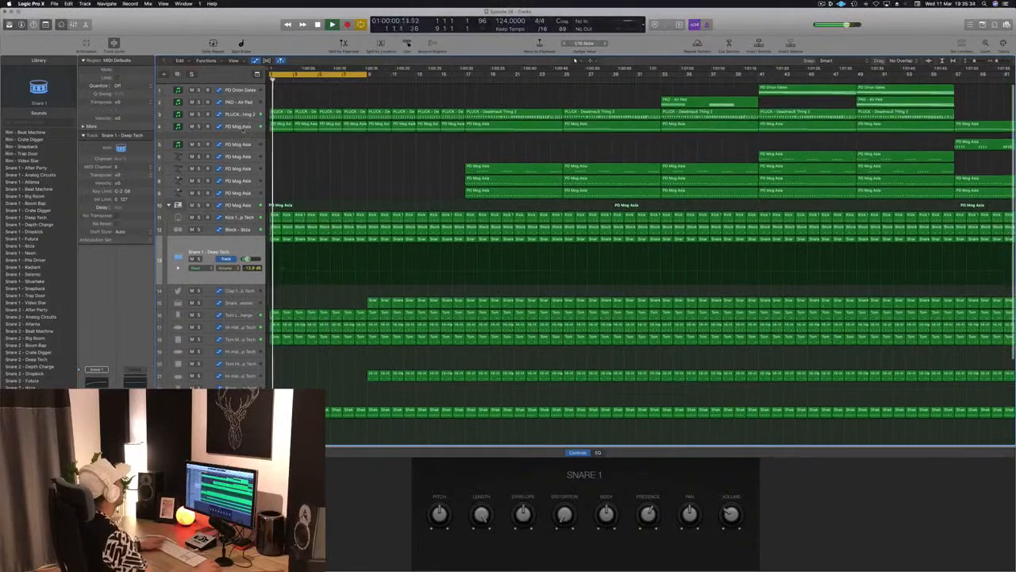
# Remove the zigzag automation points at the start of track 4 to leave one slow ramp up to about bar 11.
pyautogui.click(262, 126)
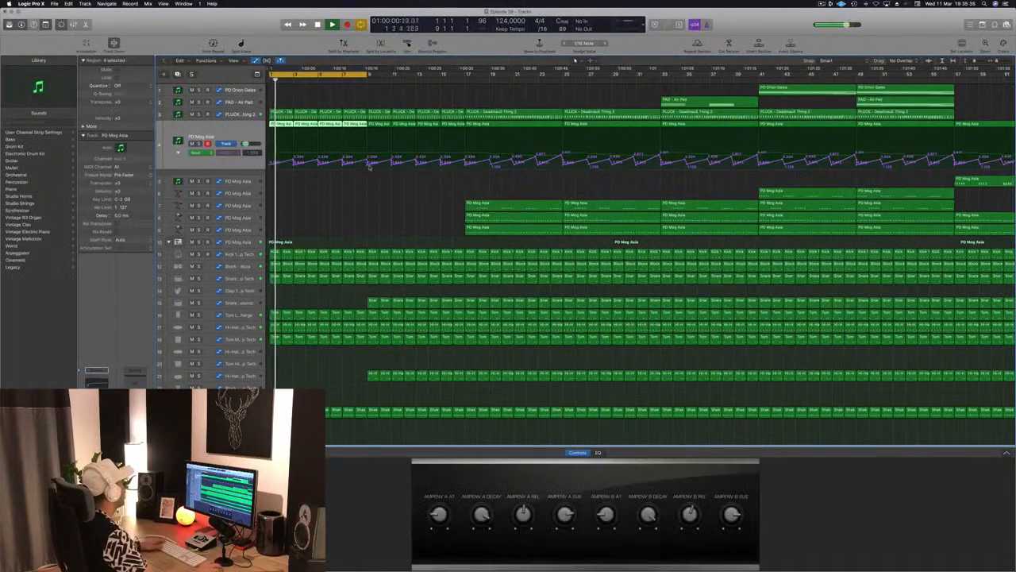
pyautogui.moveTo(369, 165); pyautogui.dragTo(274, 164)
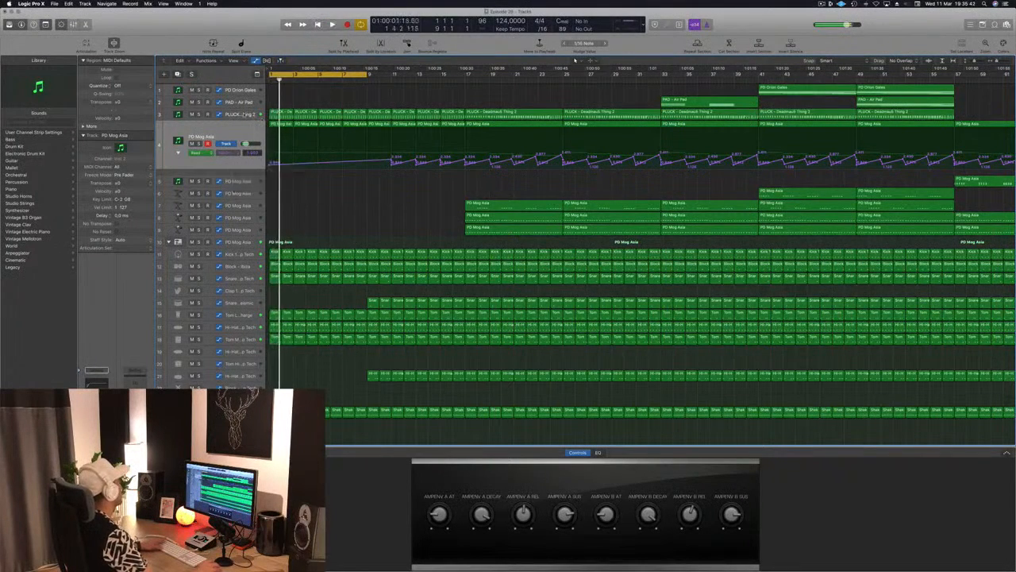
pyautogui.press('space')
# Clear the pluck track's early filter cutoff automation points and shape a gentle rise with a point at bar 9.
pyautogui.press('Up')
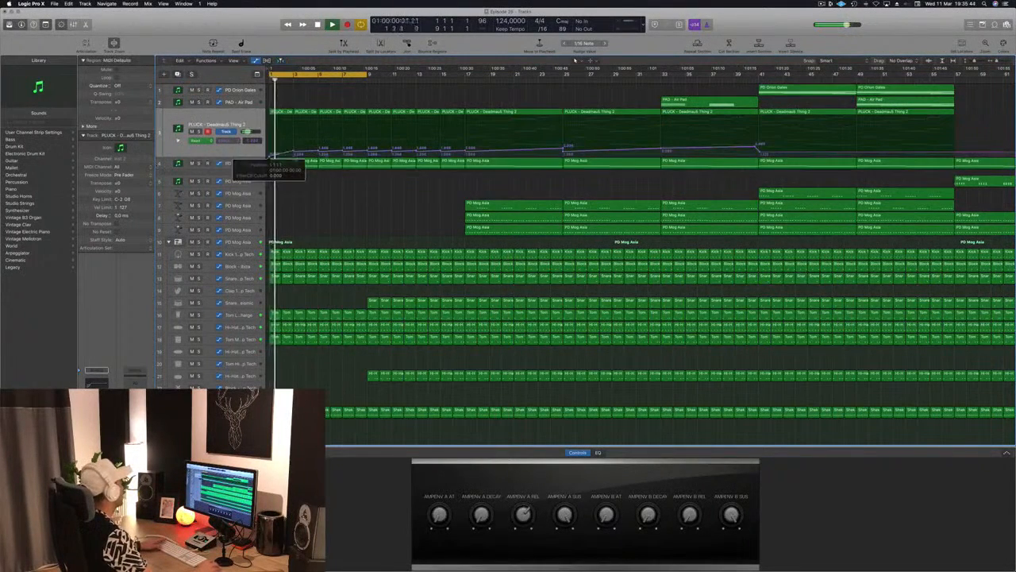
pyautogui.moveTo(443, 154); pyautogui.dragTo(238, 158)
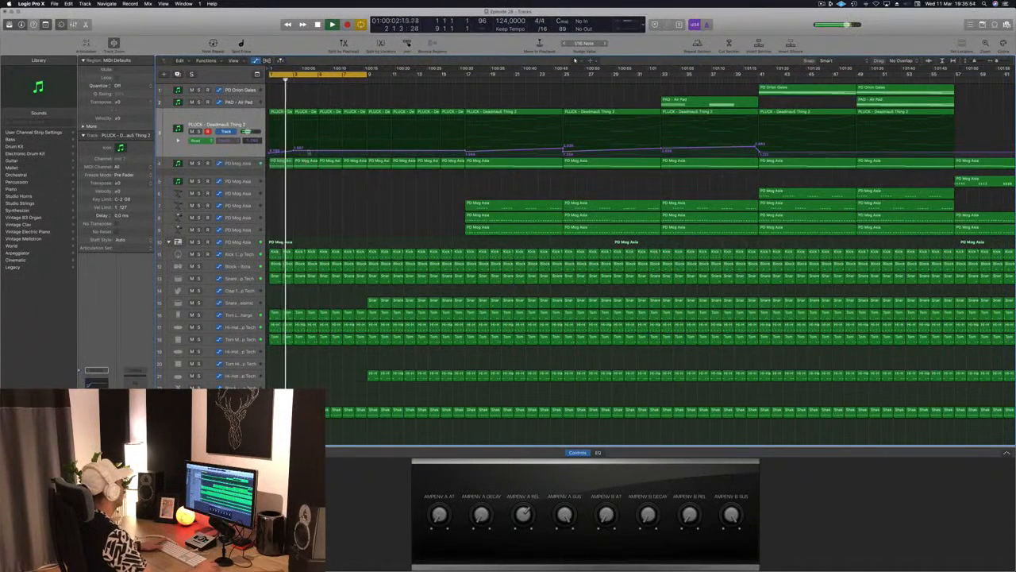
pyautogui.moveTo(314, 148); pyautogui.dragTo(368, 149)
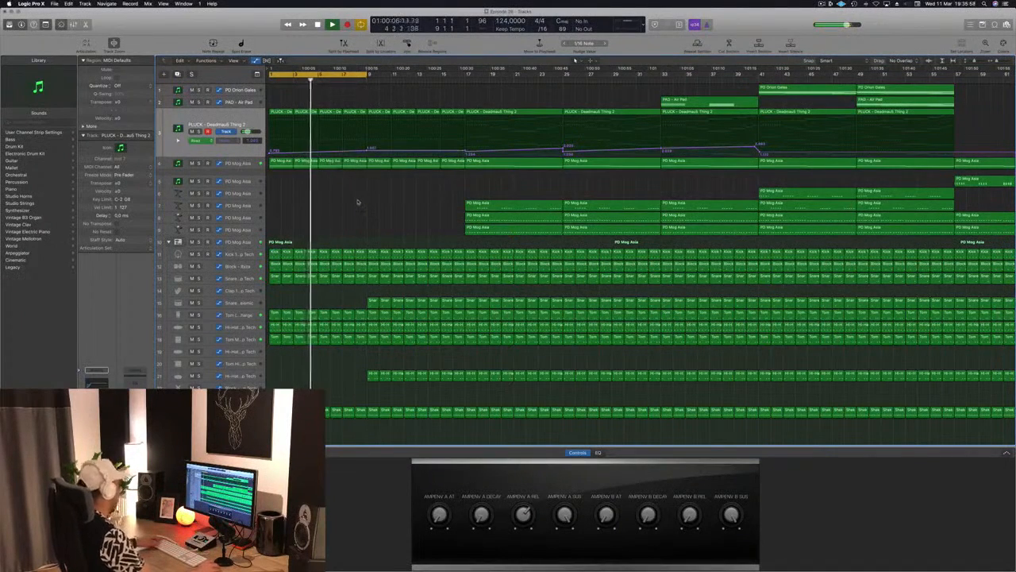
pyautogui.press('super+Left')
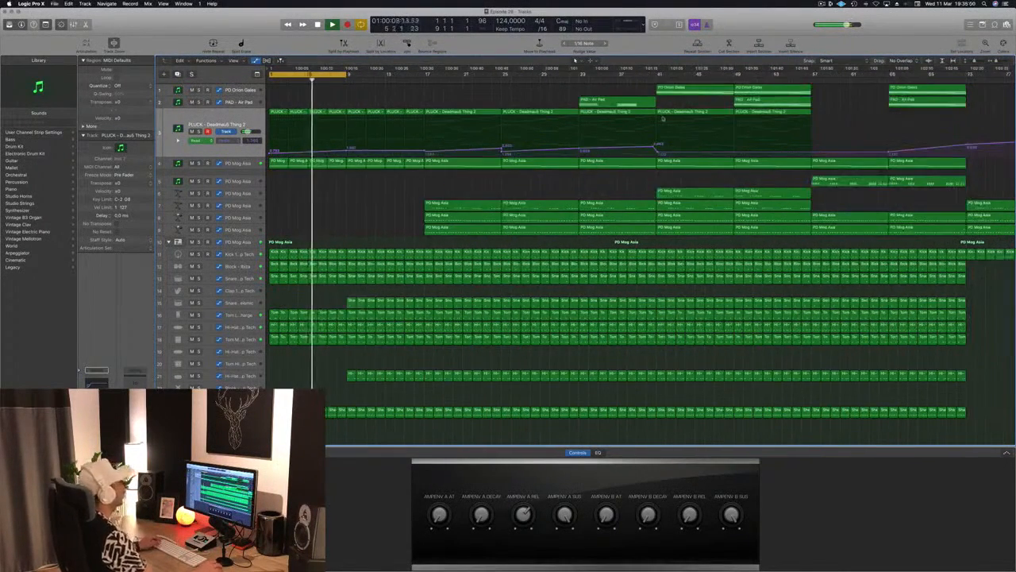
# Copy the PD Orion Gates region on track 1 to bar 1 and replay the intro from the start.
pyautogui.click(701, 92)
pyautogui.moveTo(701, 92); pyautogui.dragTo(276, 95)
pyautogui.press('super+Left')
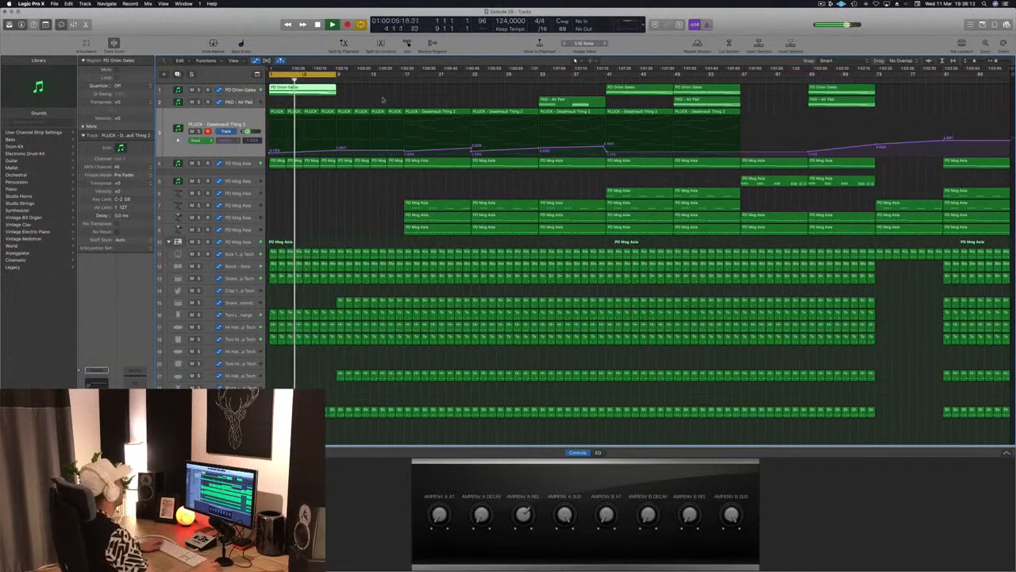
pyautogui.press('Return')
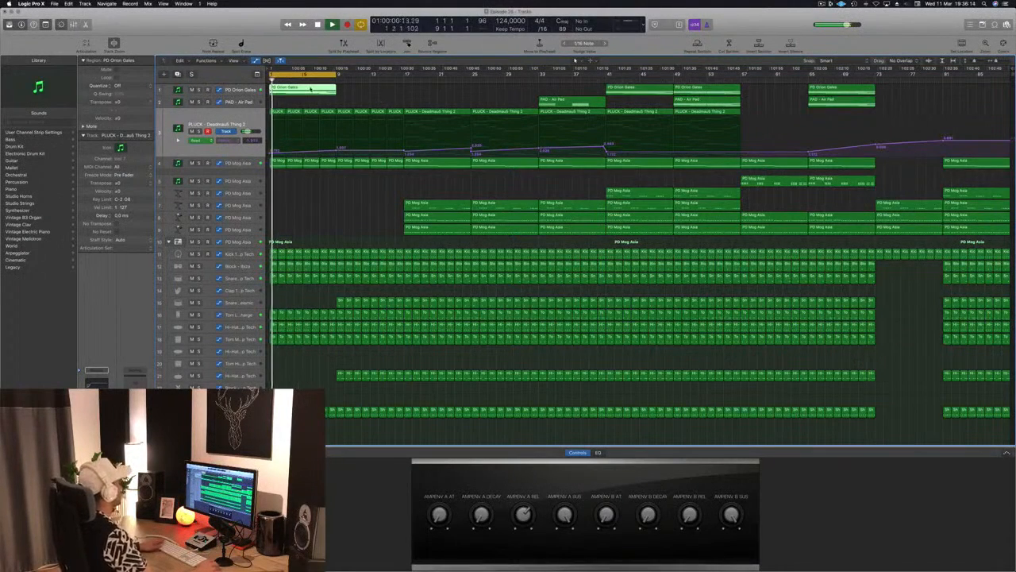
# Delete the notes after the first chord in the copied PD Orion Gates region and stretch that chord to the region's end at bar 9.
pyautogui.press('p')
pyautogui.moveTo(405, 459); pyautogui.dragTo(749, 554)
pyautogui.press('Delete')
pyautogui.press('Return')
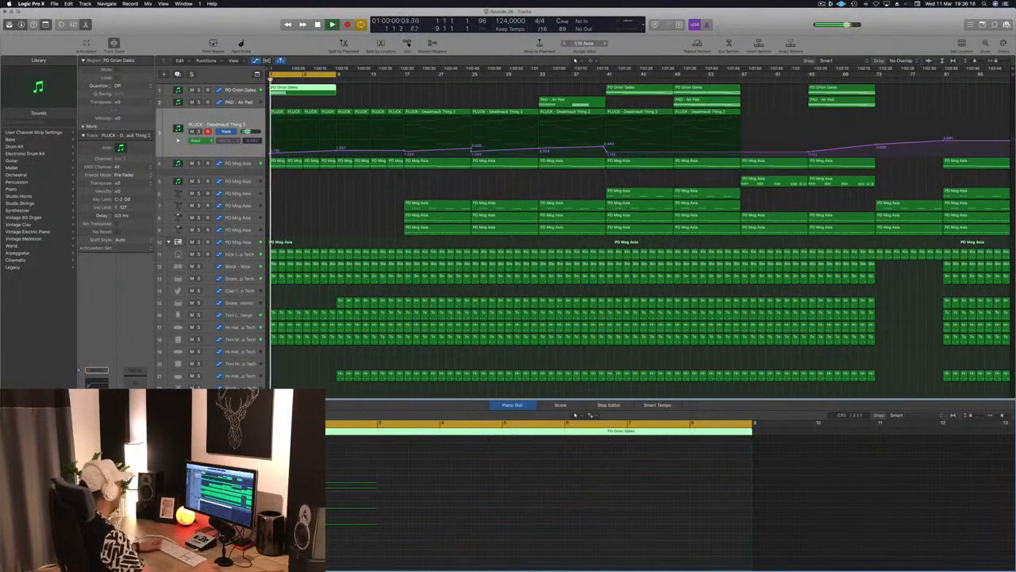
pyautogui.moveTo(419, 458); pyautogui.dragTo(374, 566)
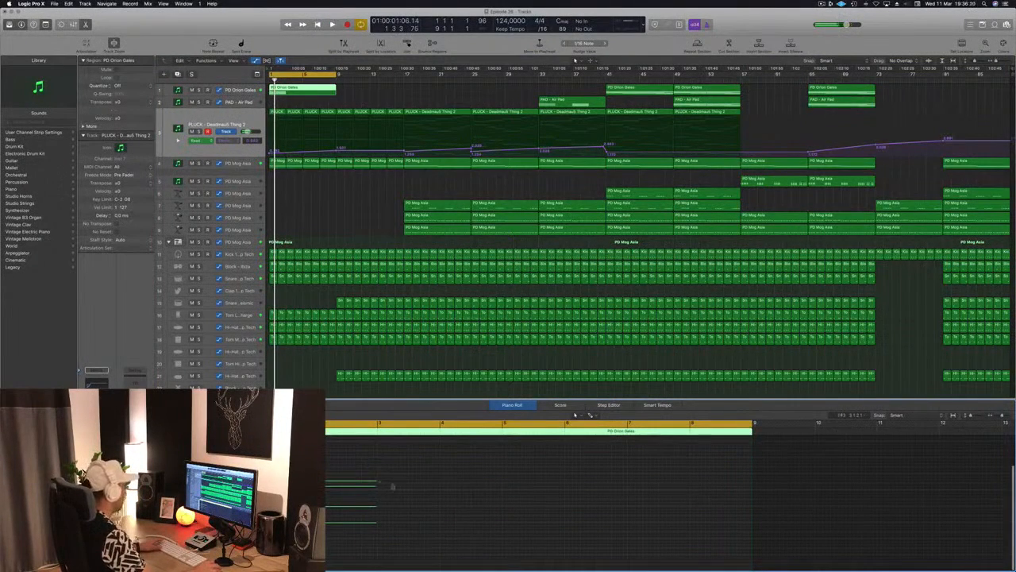
pyautogui.moveTo(379, 484); pyautogui.dragTo(745, 493)
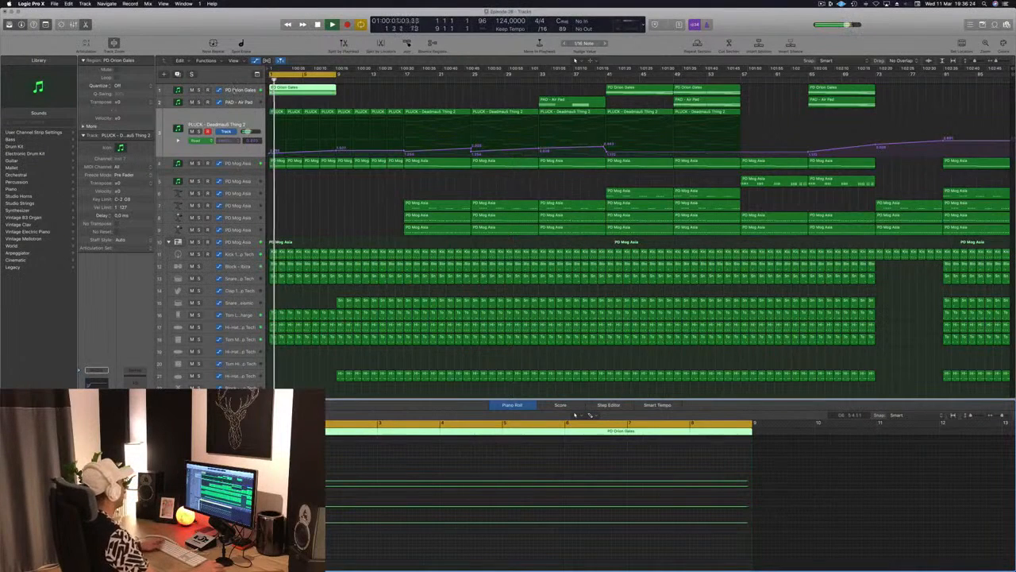
# Move the edited PD Orion Gates region from bar 1 to bar 9 and extend the cycle range to bar 17.
pyautogui.click(233, 90)
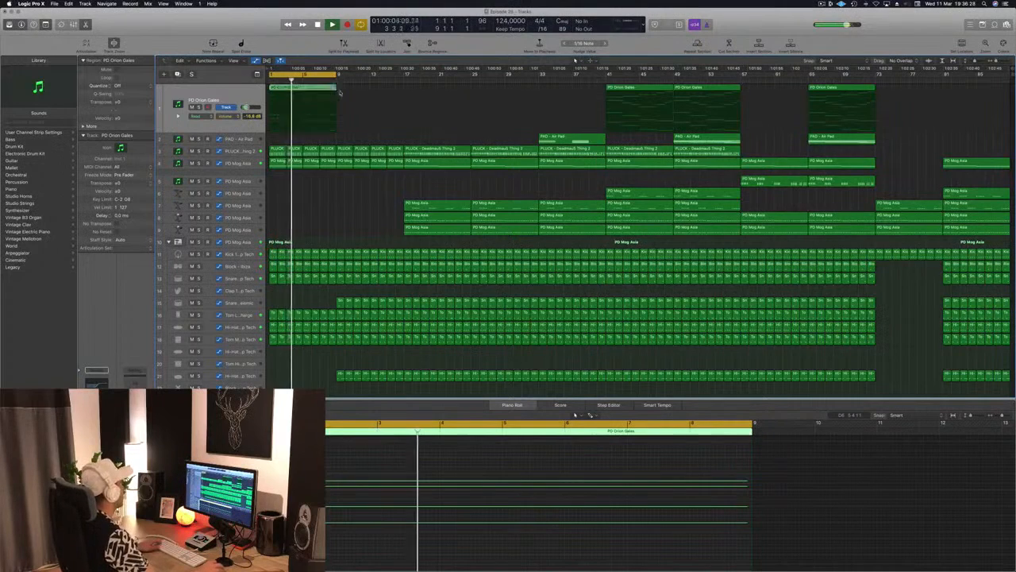
pyautogui.moveTo(301, 89); pyautogui.dragTo(405, 81)
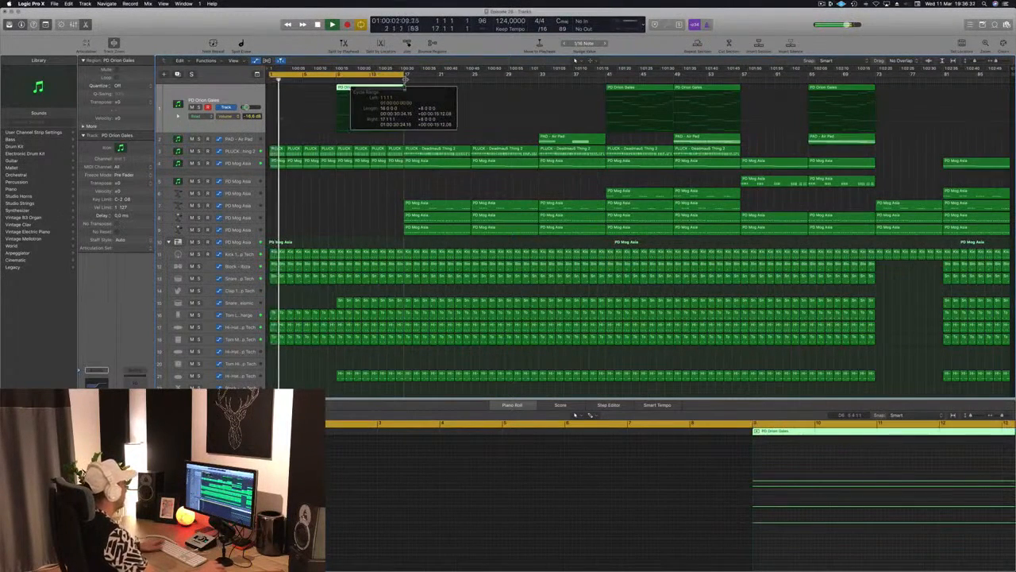
# Delete the track 21 hi-hat and track 15 snare regions between bars 9 and 17.
pyautogui.scroll(-5, 349, 238)
pyautogui.click(350, 296)
pyautogui.moveTo(361, 301); pyautogui.dragTo(397, 307)
pyautogui.press('Delete')
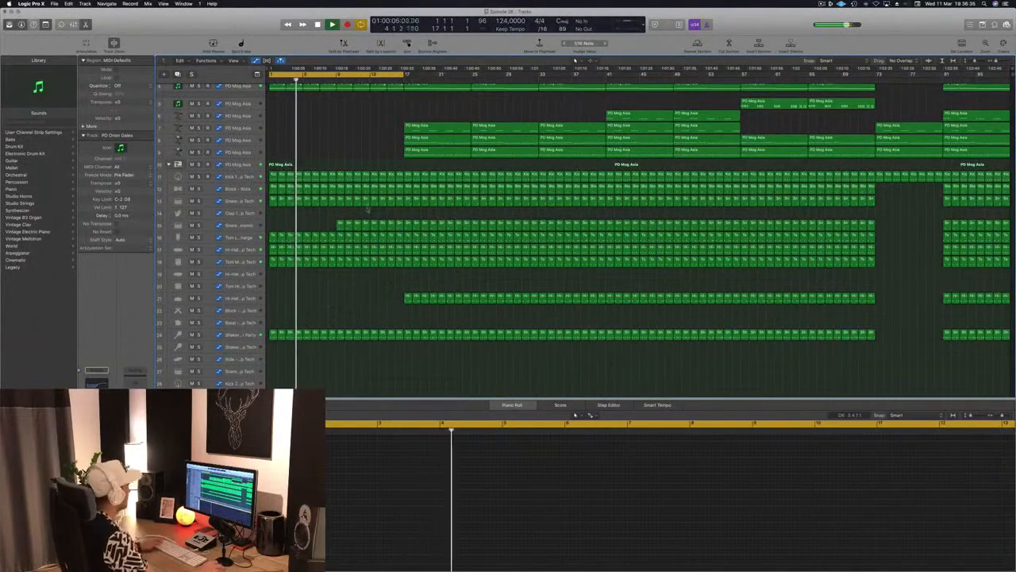
pyautogui.moveTo(323, 222); pyautogui.dragTo(390, 227)
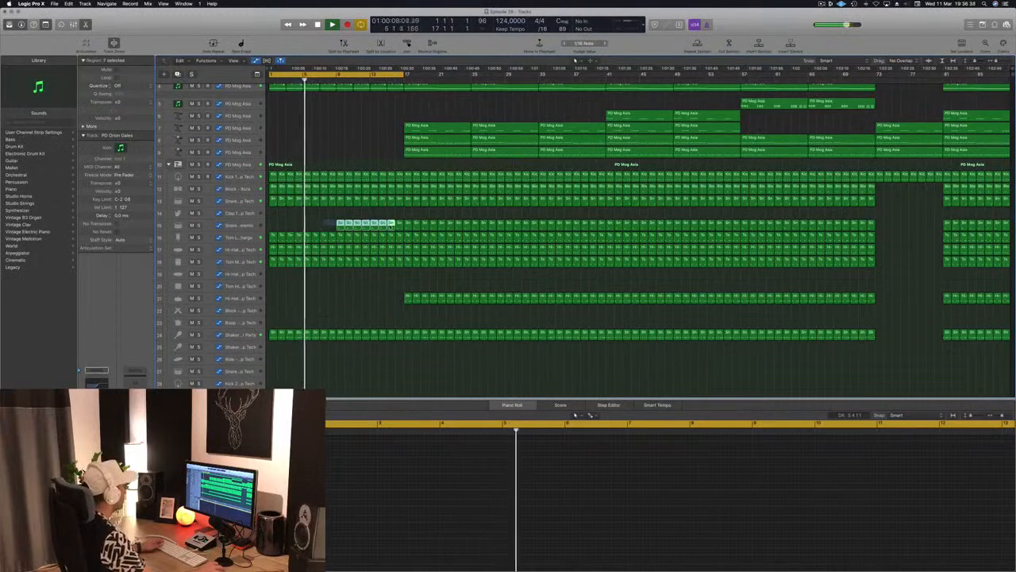
pyautogui.press('Delete')
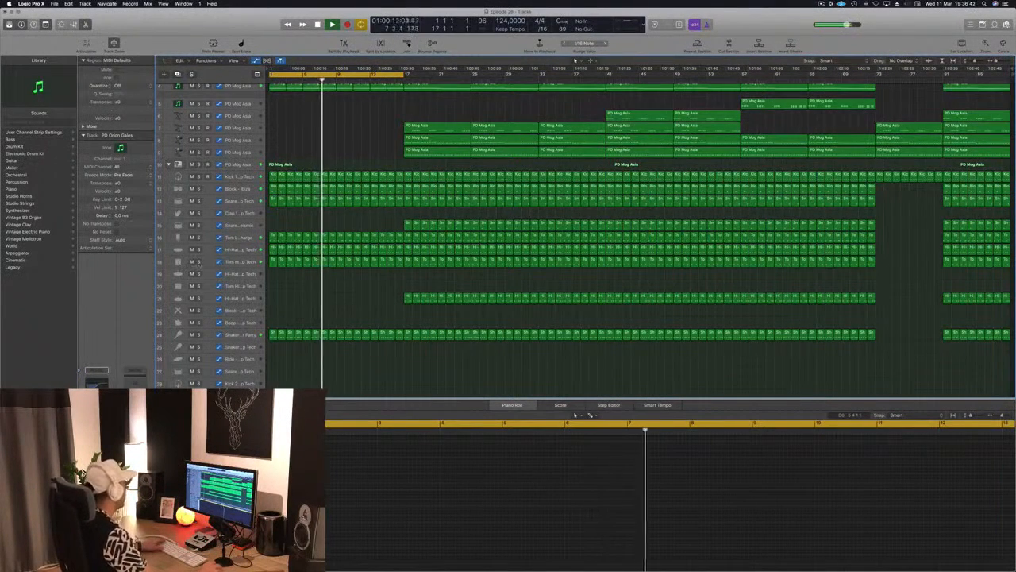
# Briefly solo the tom on track 18, delete its regions from bar 1 to 17 and save the project.
pyautogui.click(199, 262)
pyautogui.click(198, 262)
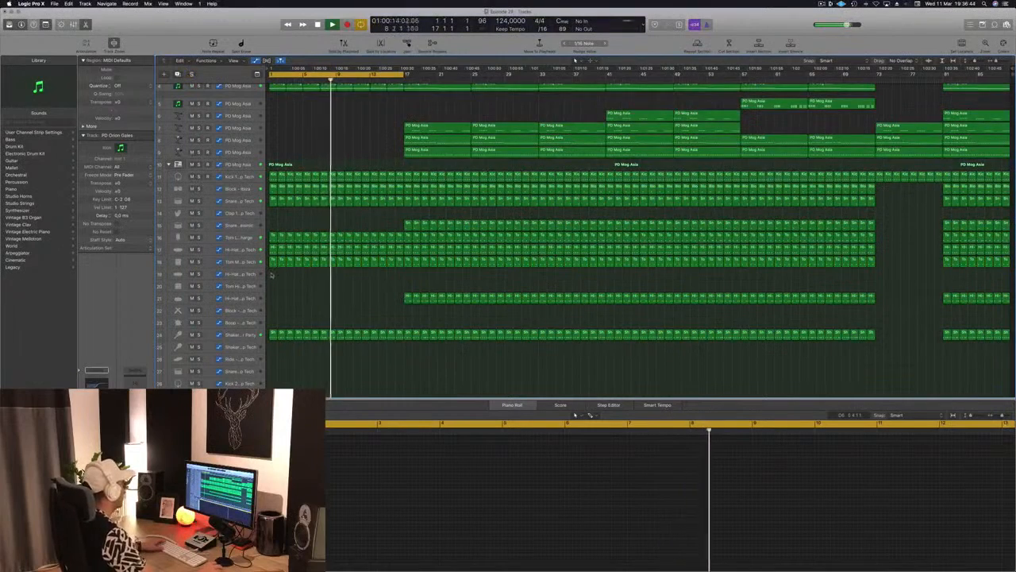
pyautogui.moveTo(271, 274); pyautogui.dragTo(403, 259)
pyautogui.press('Delete')
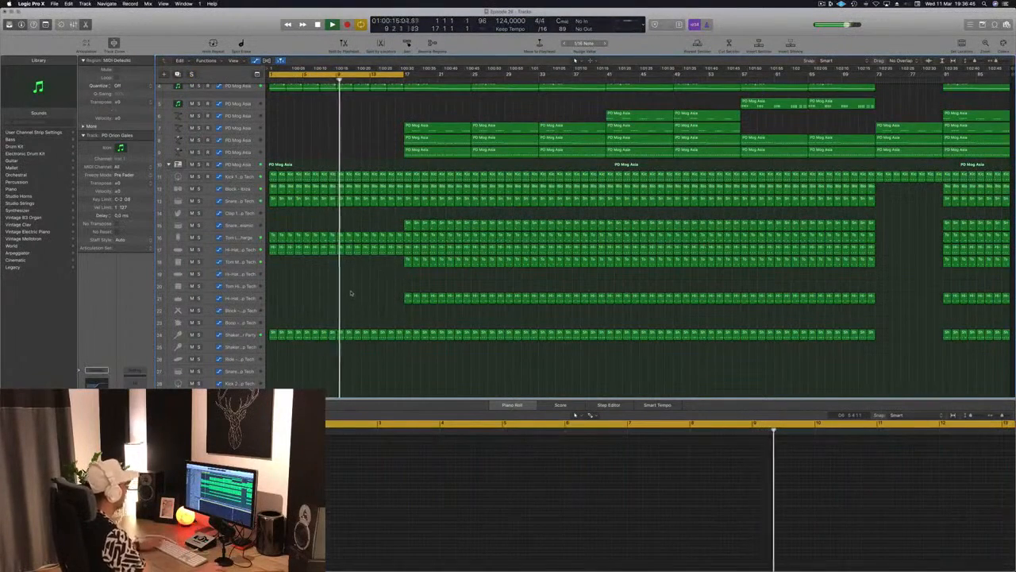
pyautogui.scroll(5, 351, 293)
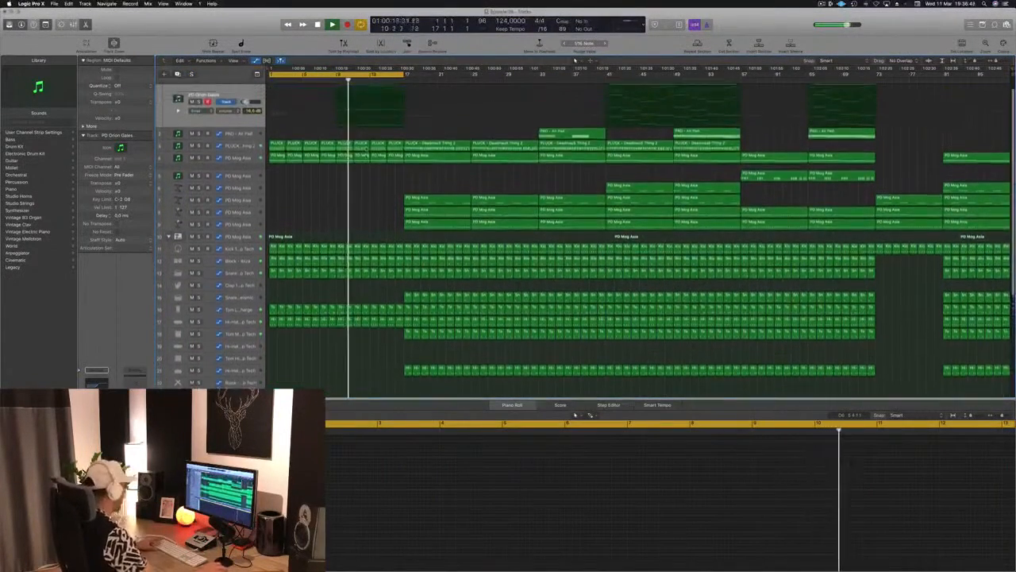
pyautogui.press('super+s')
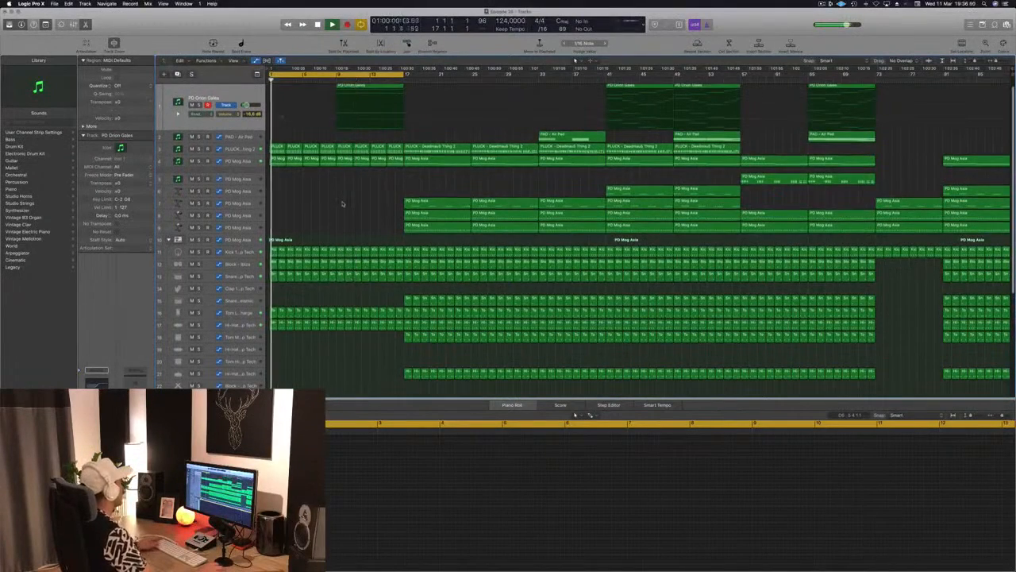
# Copy the Shaker 1 region at bar 9 down to the Impact track, track 30.
pyautogui.scroll(-6, 341, 230)
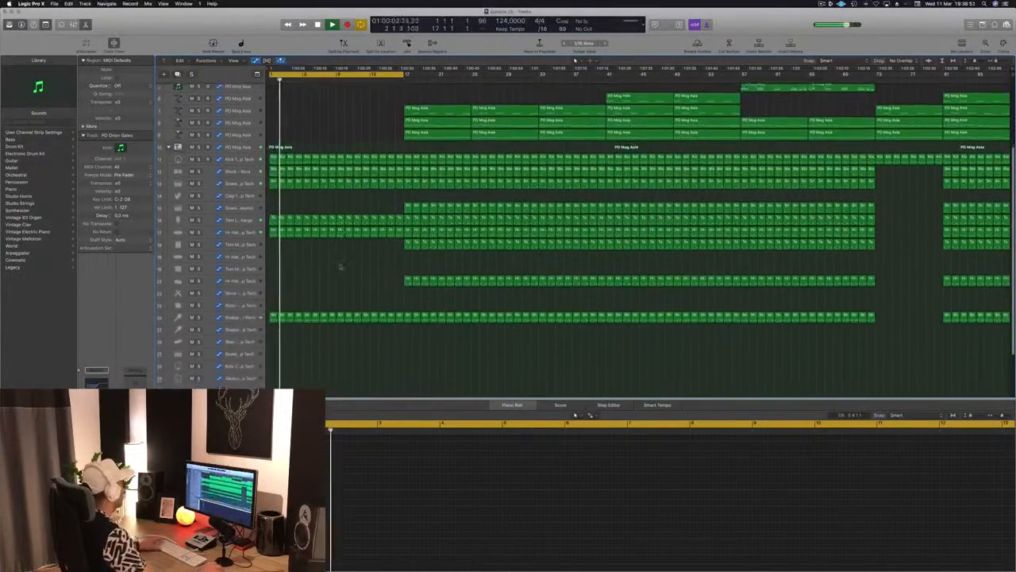
pyautogui.scroll(-1, 342, 266)
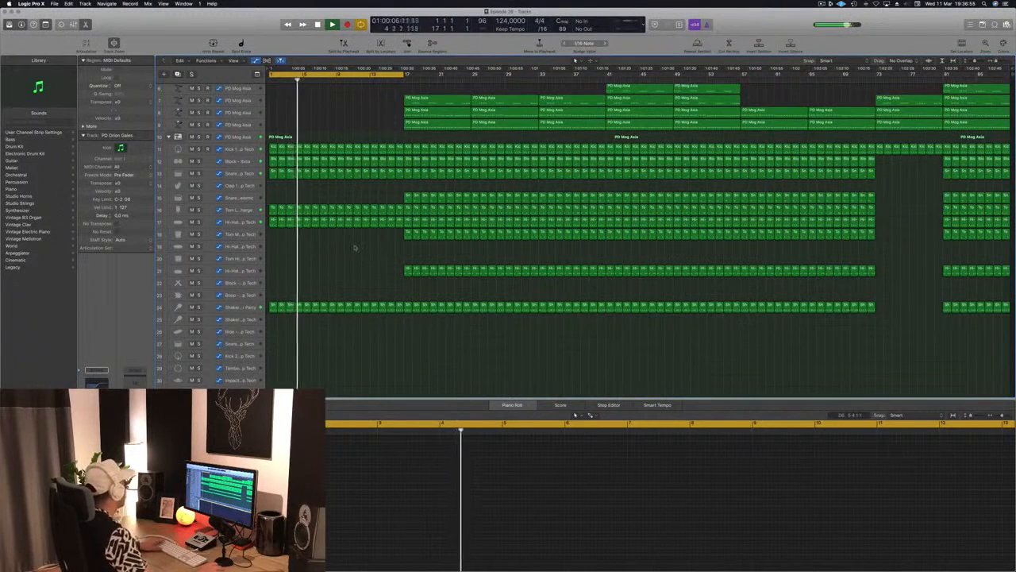
pyautogui.scroll(-1, 348, 264)
pyautogui.scroll(-3, 347, 263)
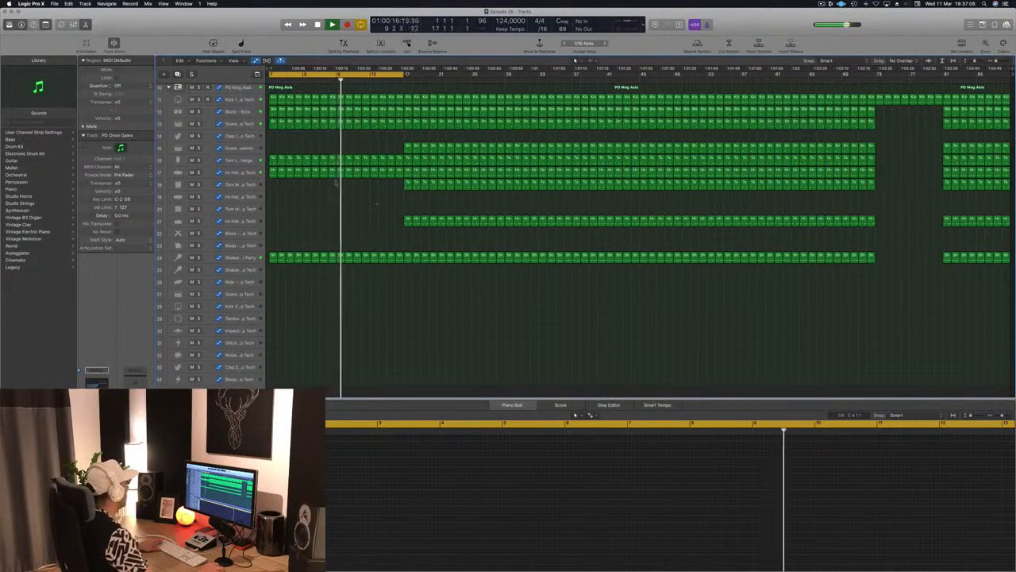
pyautogui.click(339, 277)
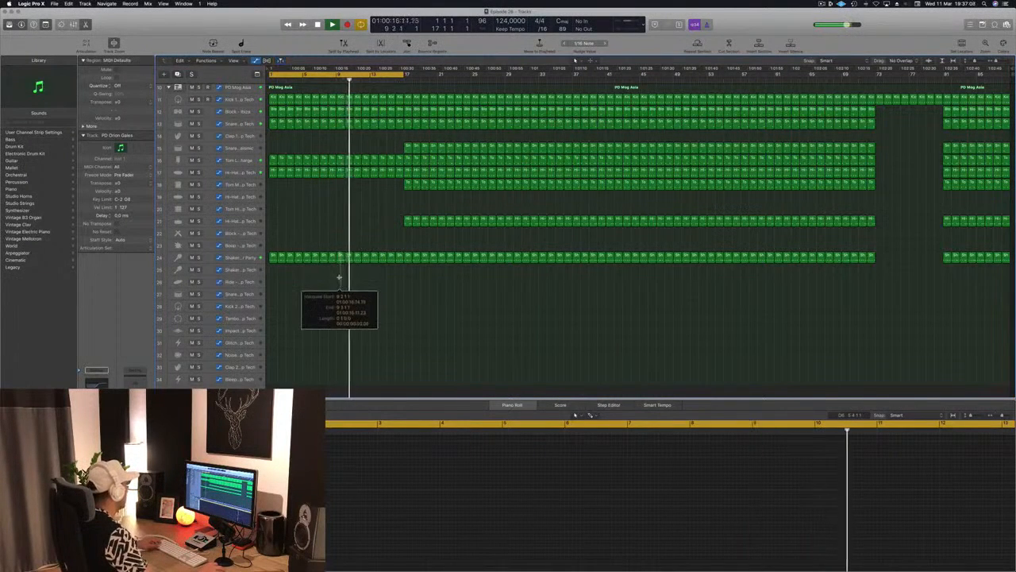
pyautogui.click(340, 257)
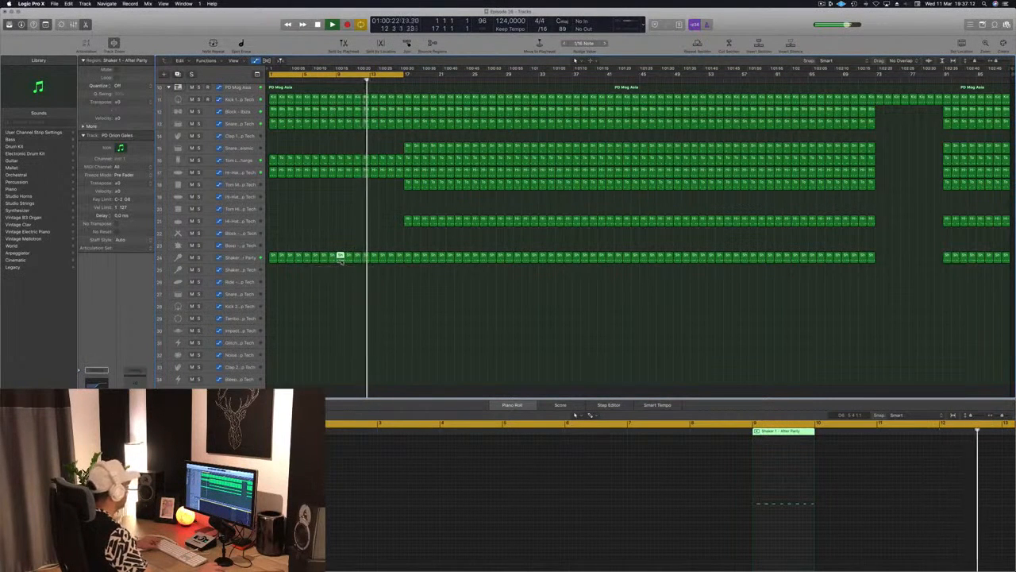
pyautogui.moveTo(340, 256); pyautogui.dragTo(340, 329)
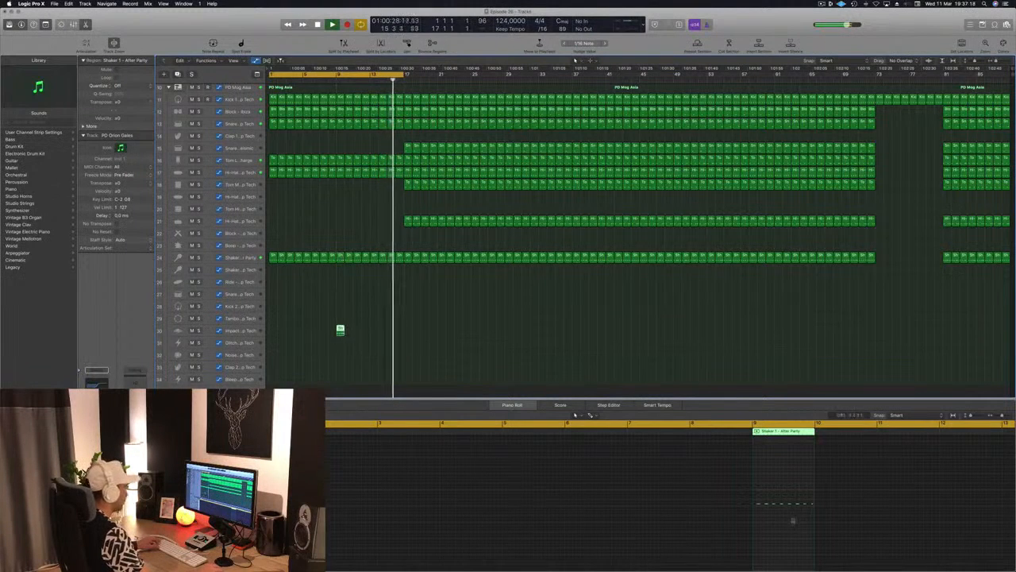
# Clear the shaker notes from the copied region on track 30, leaving a single short note at the start of bar 9.
pyautogui.moveTo(758, 495); pyautogui.dragTo(815, 516)
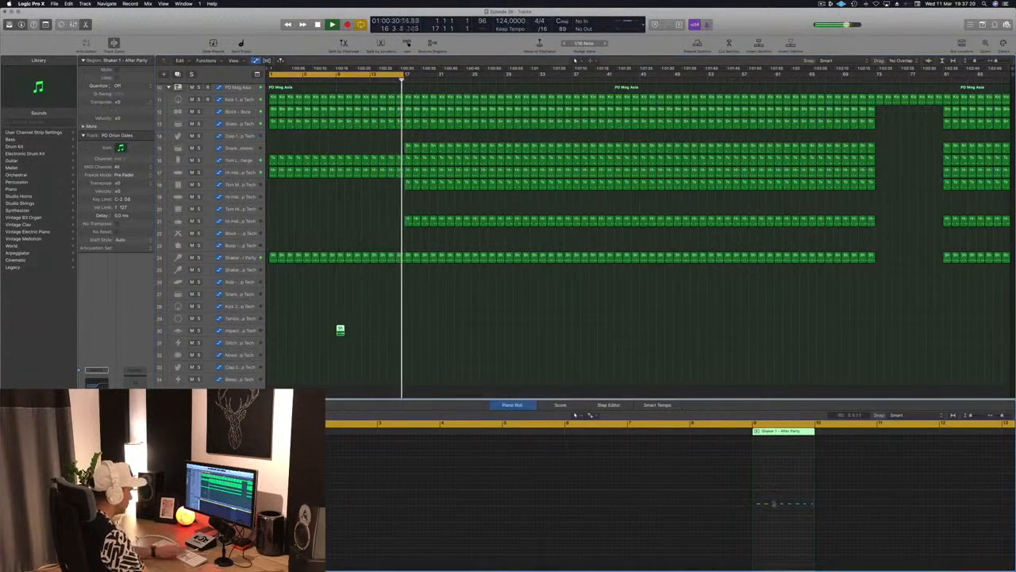
pyautogui.press('BackSpace')
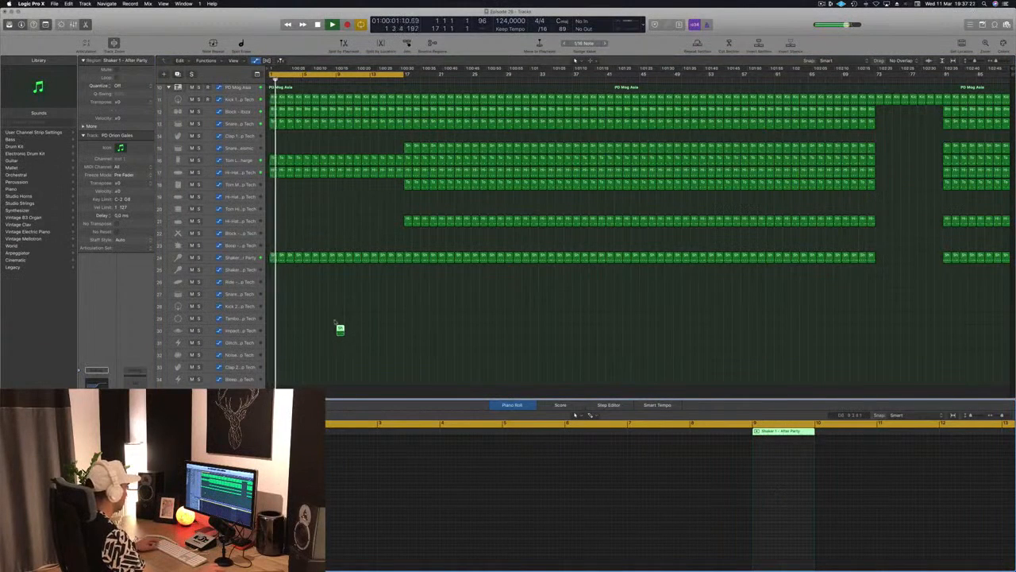
pyautogui.click(340, 331)
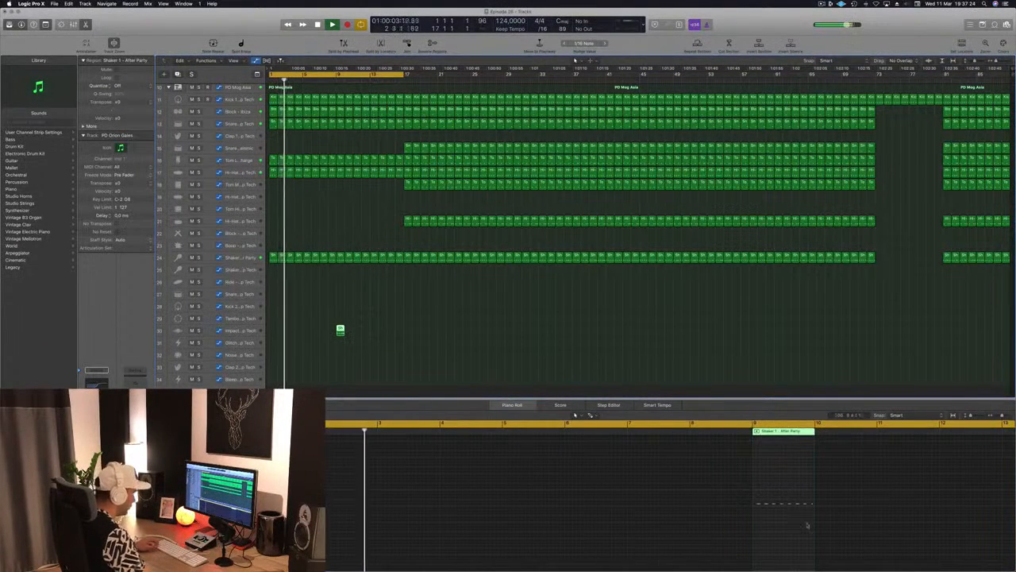
pyautogui.click(780, 495)
pyautogui.moveTo(817, 514); pyautogui.dragTo(742, 518)
pyautogui.press('Delete')
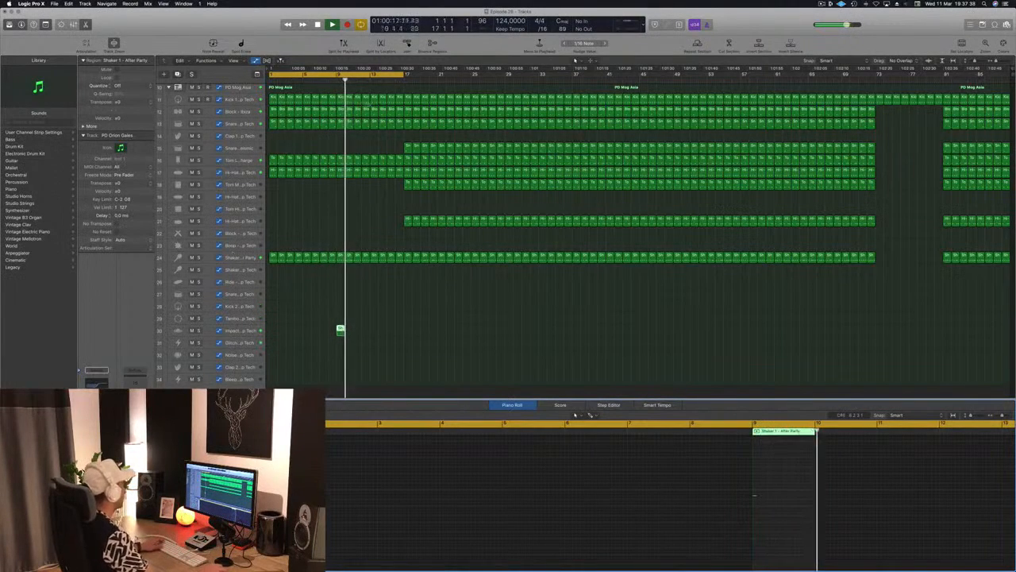
# Replay the passage around bar 9 and load the Noise Hit - Depth Charge sound on the Impact track.
pyautogui.press(',')
pyautogui.press(',')
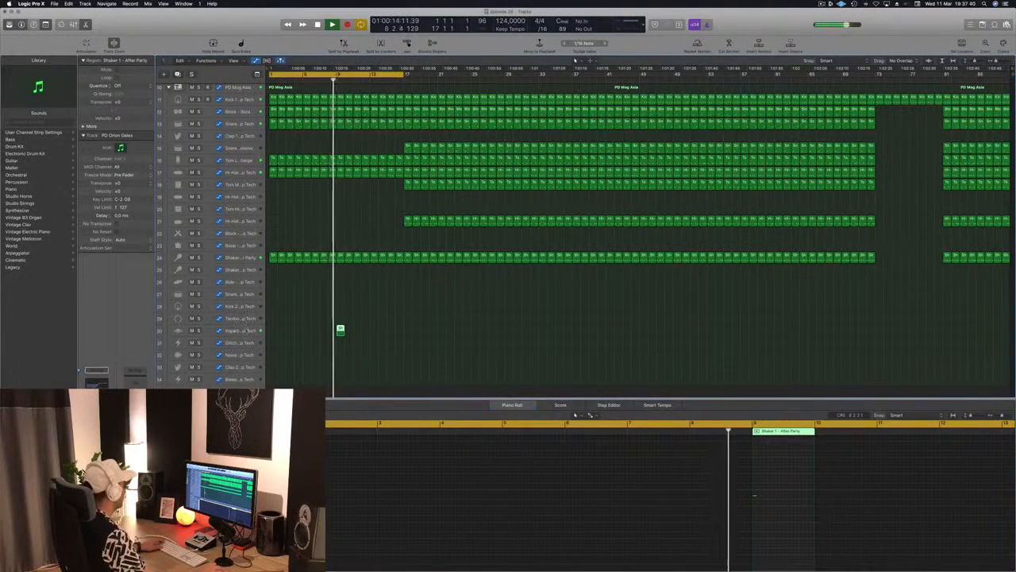
pyautogui.click(246, 330)
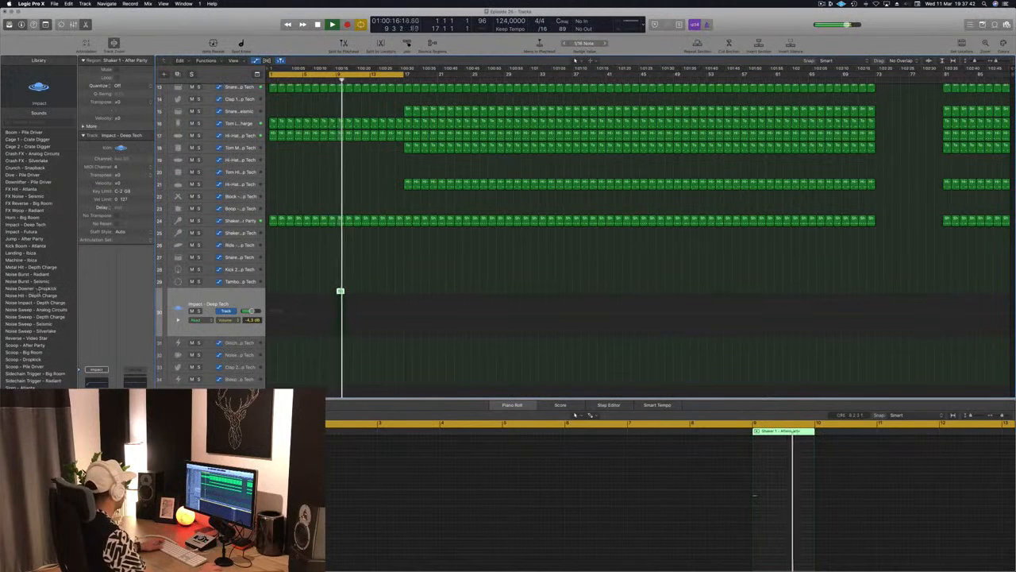
pyautogui.click(14, 296)
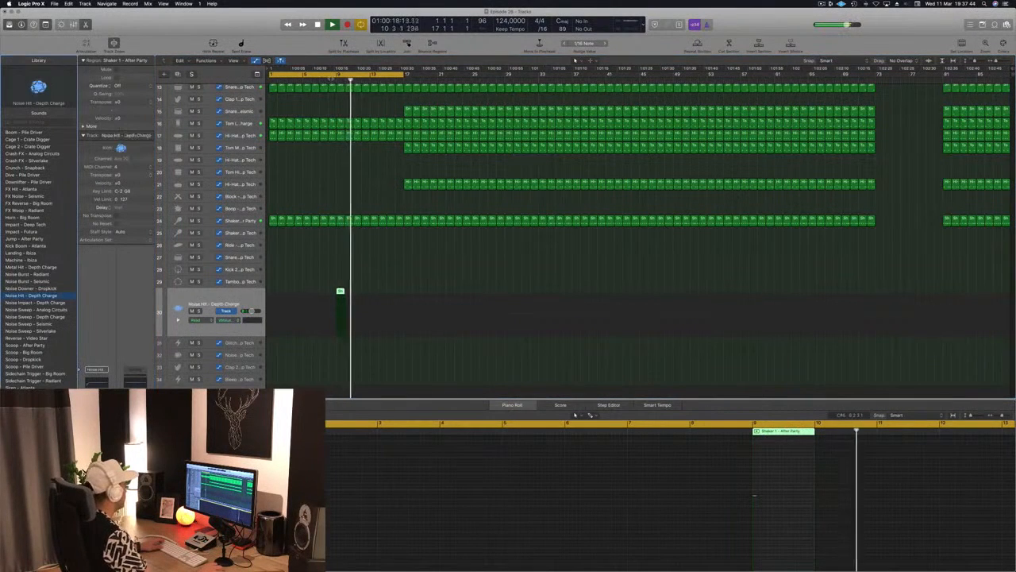
# Change the track 30 sound to Noise Impact - Depth Charge and replay bar 9 to audition it.
pyautogui.press(',')
pyautogui.press(',')
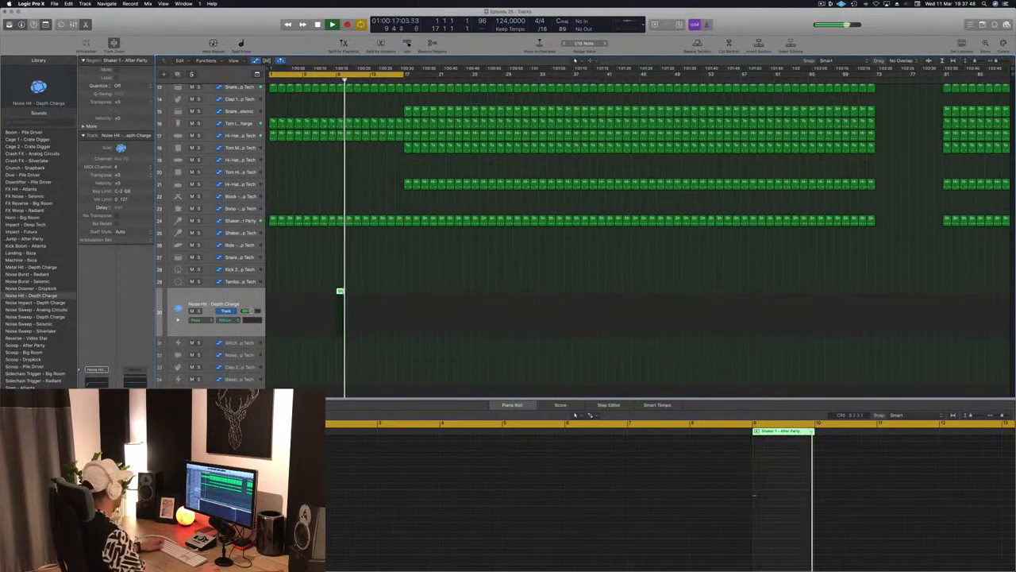
pyautogui.press('Down')
pyautogui.press('space')
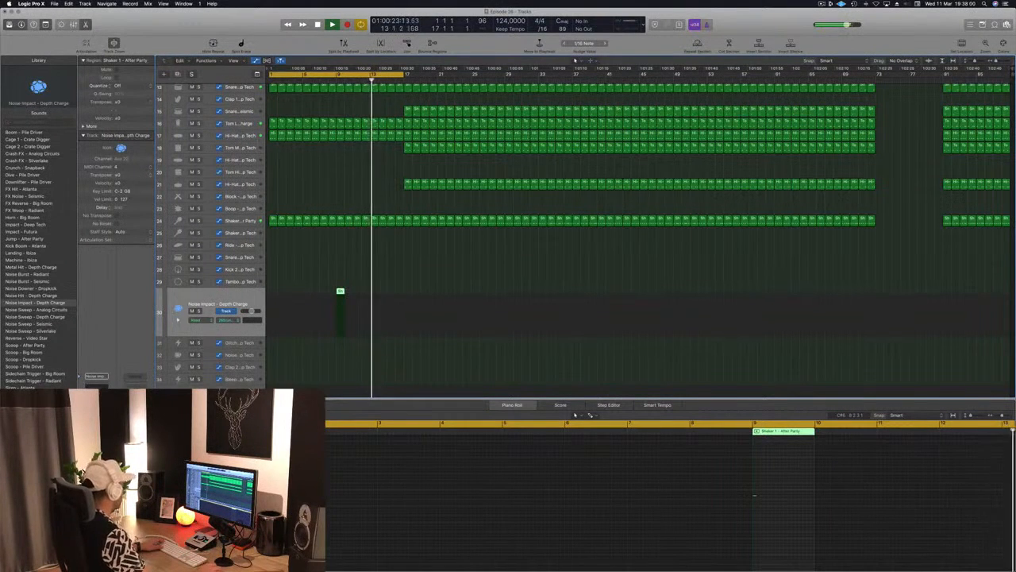
pyautogui.hscroll(5, 576, 415)
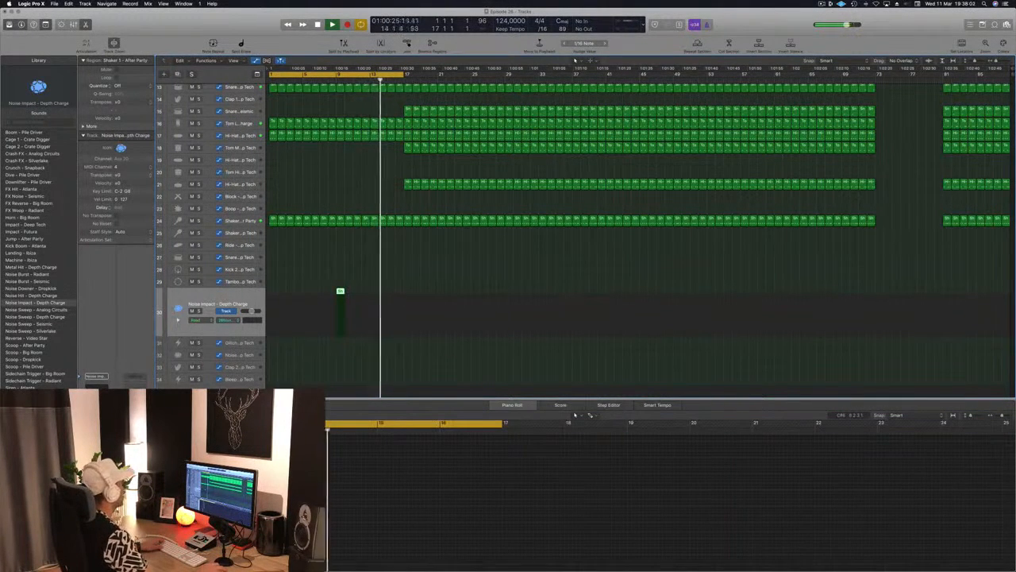
pyautogui.press(',')
pyautogui.press(',')
pyautogui.press(',')
pyautogui.press(',')
pyautogui.press(',')
pyautogui.press(',')
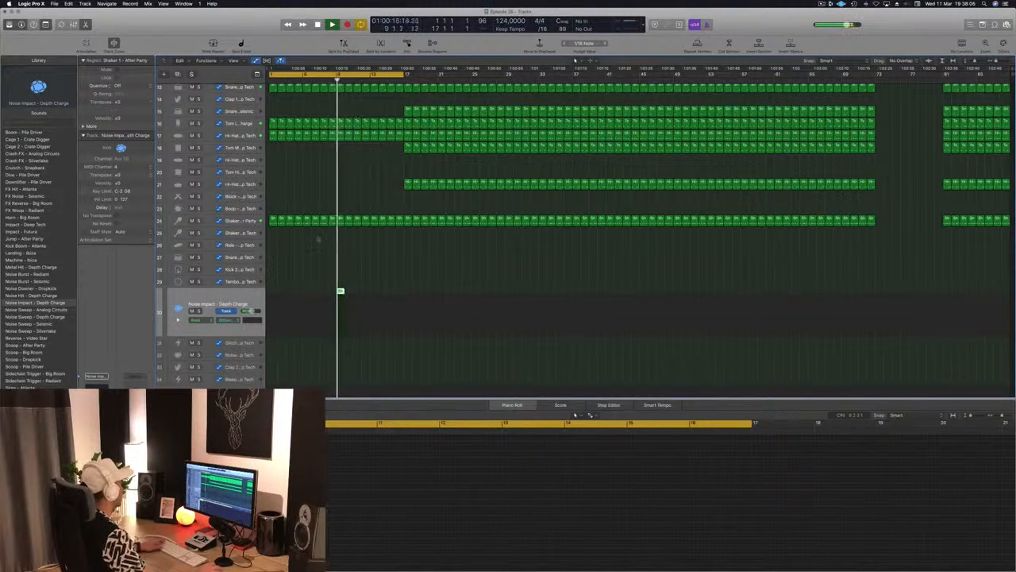
# Solo the Noise Impact track, set its Channel EQ low cut to 455 Hz and end the solo.
pyautogui.click(199, 310)
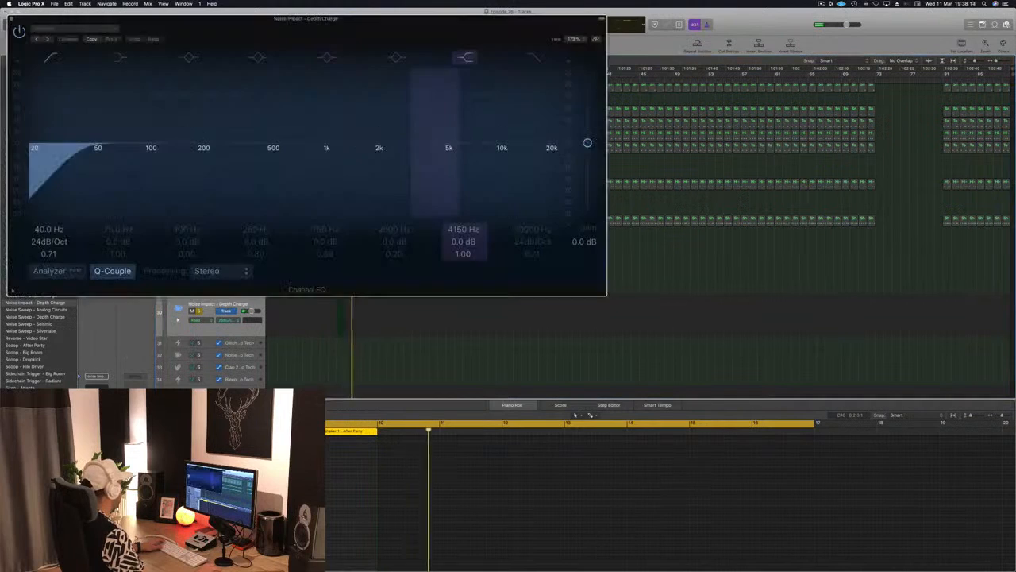
pyautogui.moveTo(39, 151); pyautogui.dragTo(285, 157)
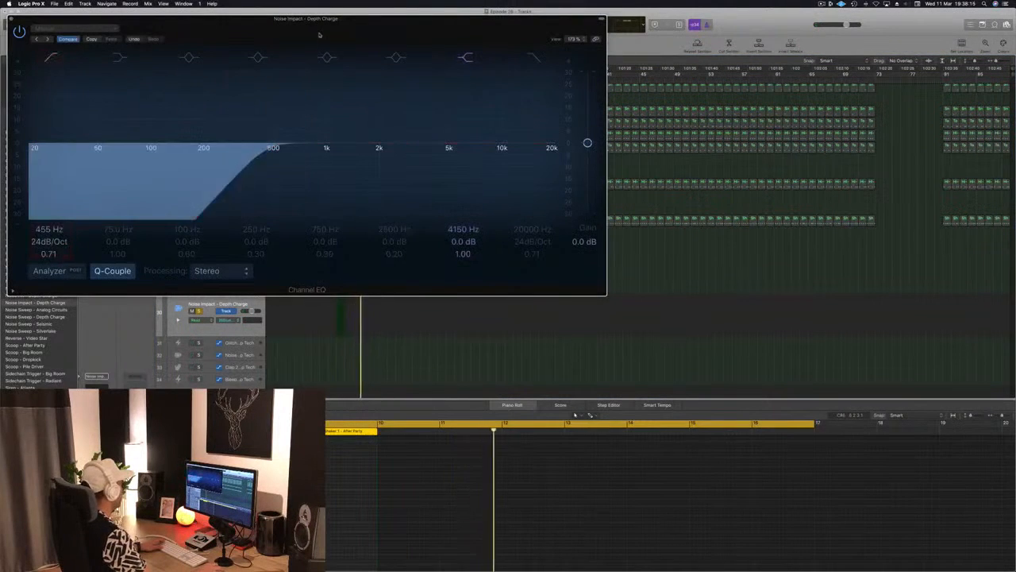
pyautogui.moveTo(238, 18); pyautogui.dragTo(934, 27)
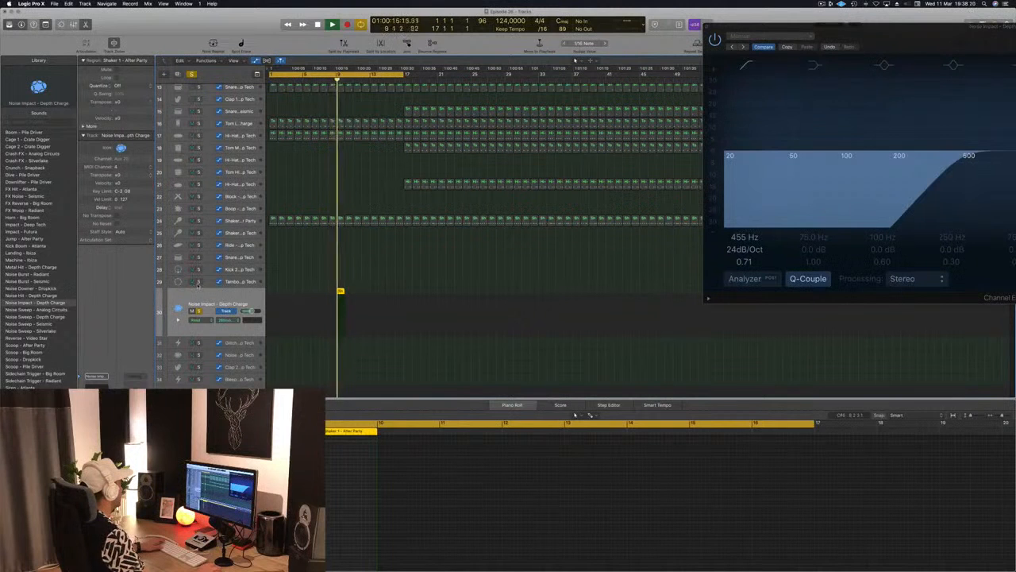
pyautogui.click(199, 311)
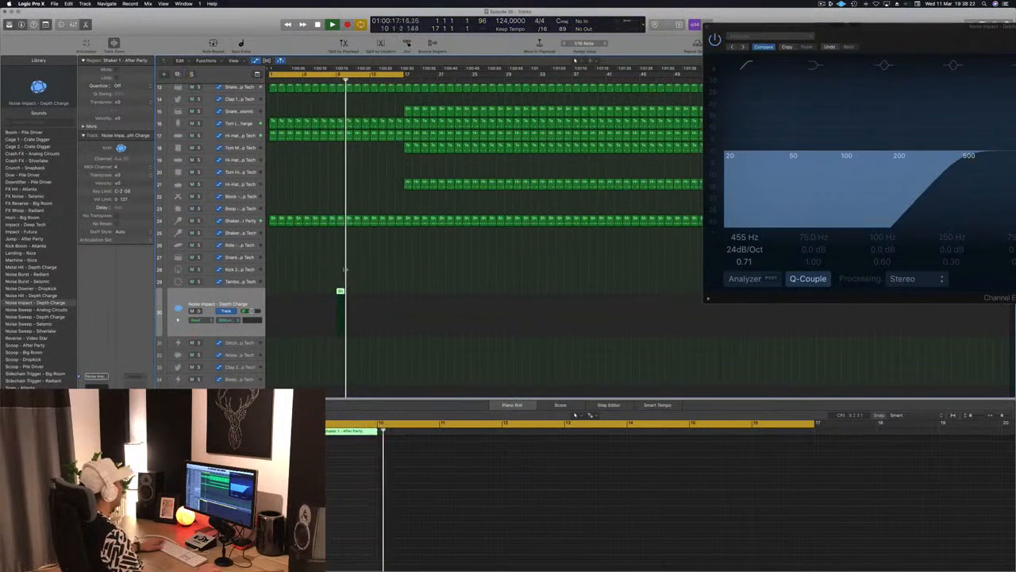
# Close the Channel EQ window and replay the arrangement from bar 1.
pyautogui.moveTo(846, 39); pyautogui.dragTo(529, 93)
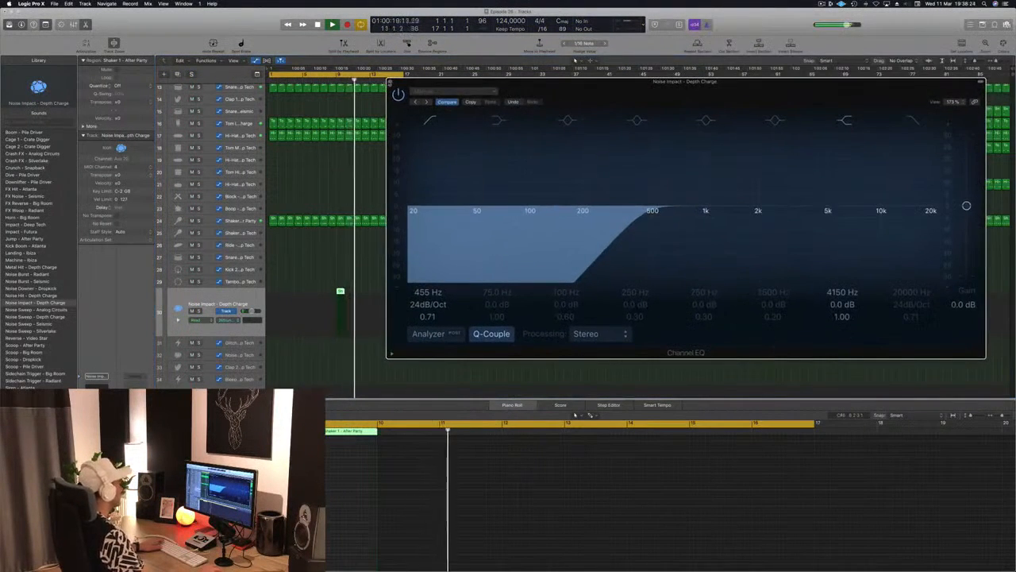
pyautogui.click(390, 80)
pyautogui.scroll(5, 354, 148)
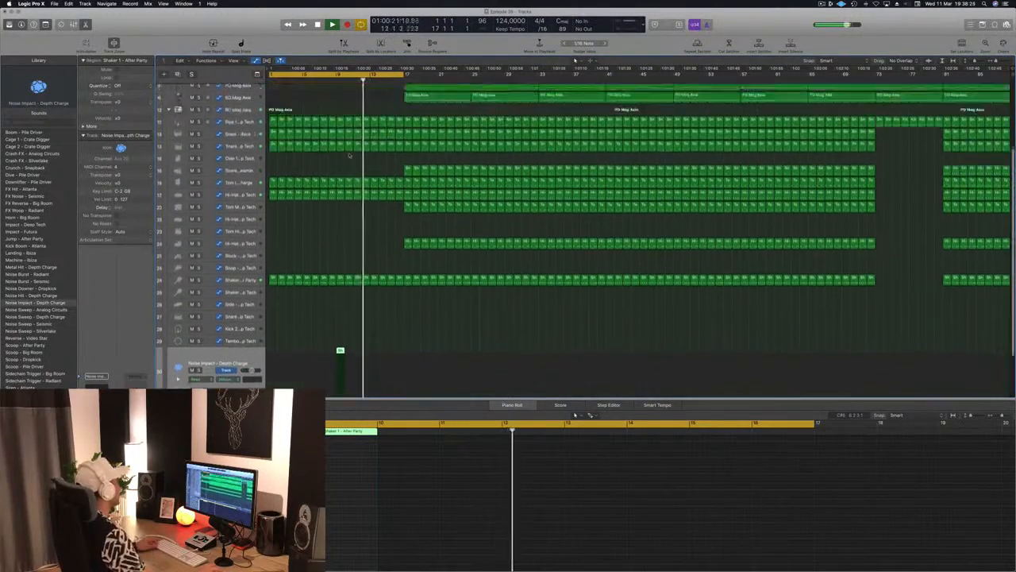
pyautogui.scroll(-5, 349, 154)
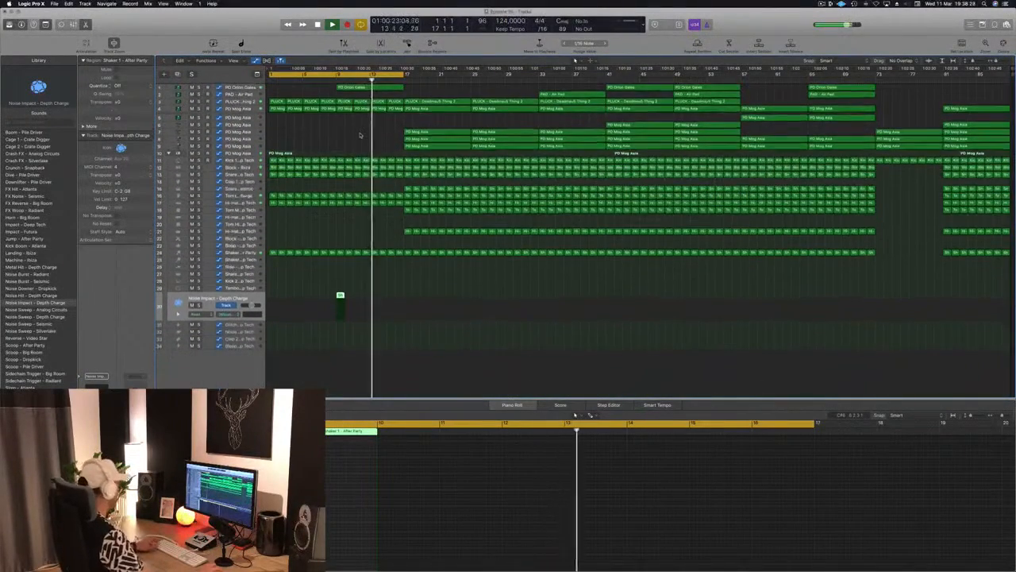
pyautogui.scroll(-3, 362, 127)
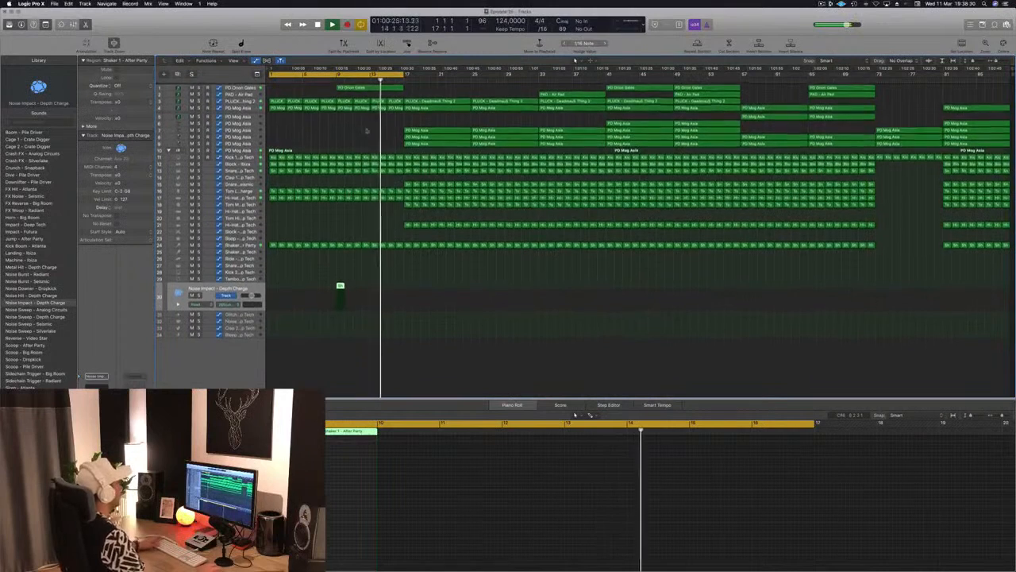
pyautogui.scroll(-1, 372, 113)
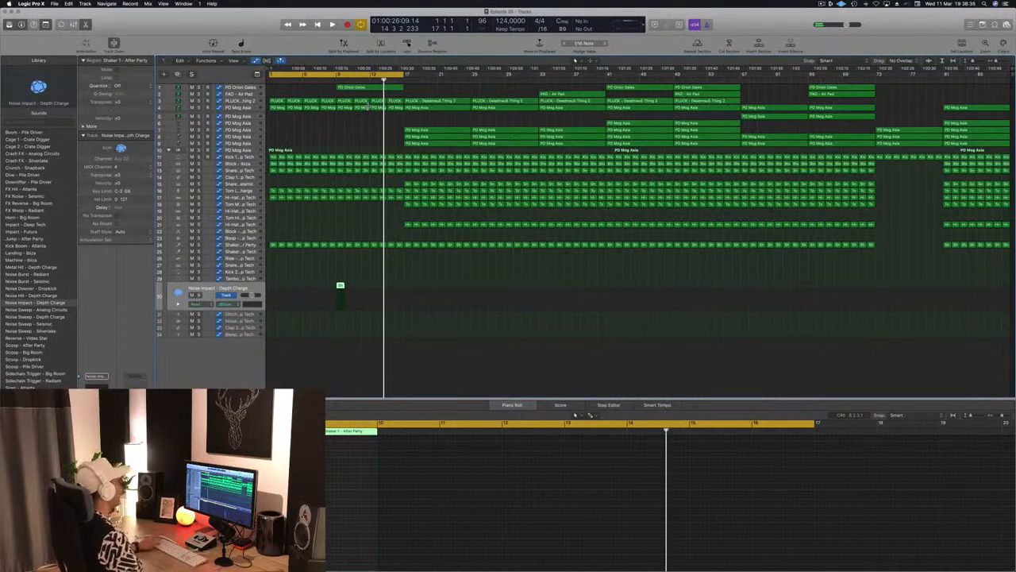
pyautogui.press('Return')
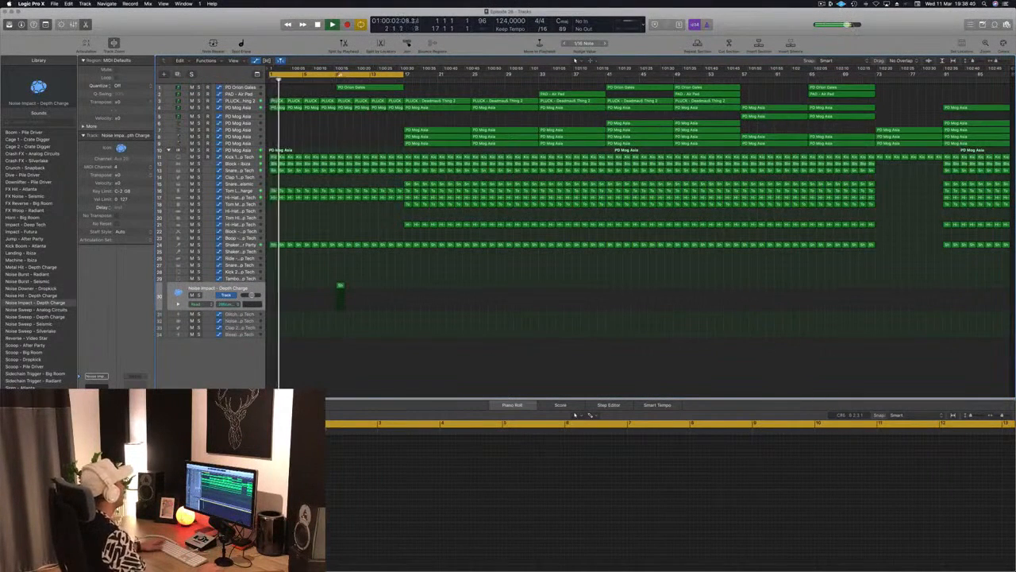
# Shorten the cycle range to bars 9 to 17 and replay it with the PD Orion Gates track kept on Volume automation.
pyautogui.click(337, 75)
pyautogui.moveTo(338, 75); pyautogui.dragTo(402, 79)
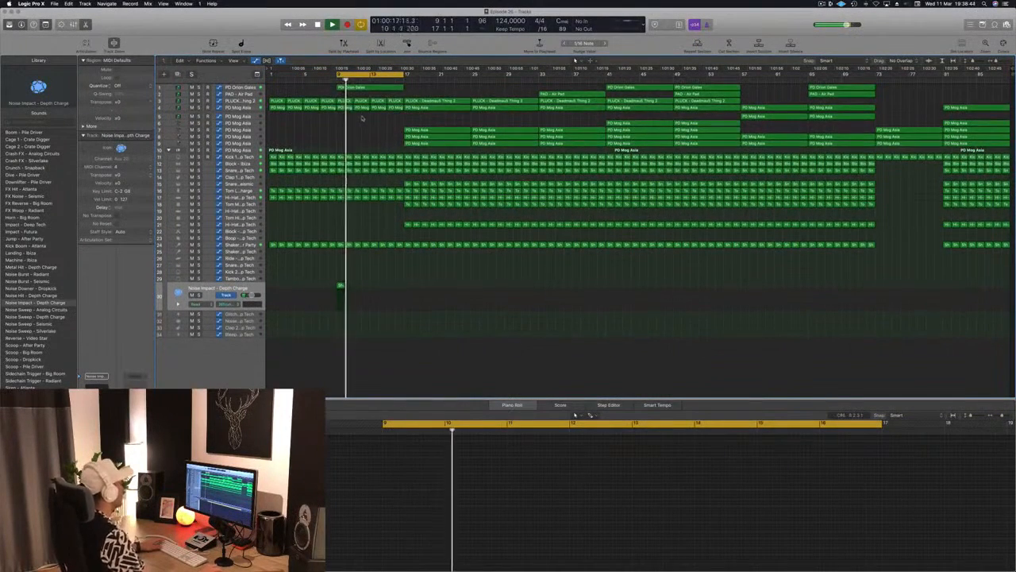
pyautogui.click(369, 87)
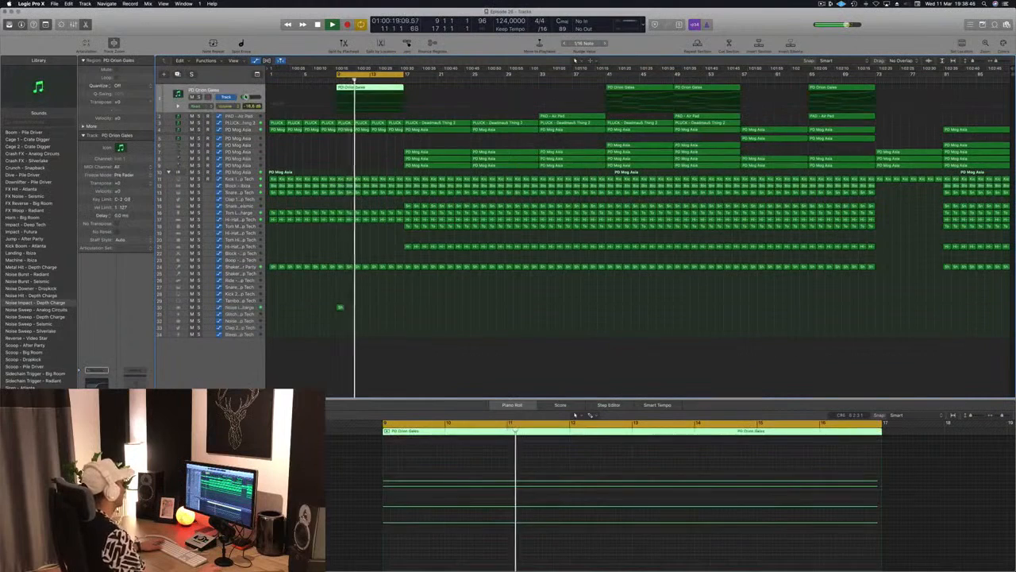
pyautogui.click(238, 106)
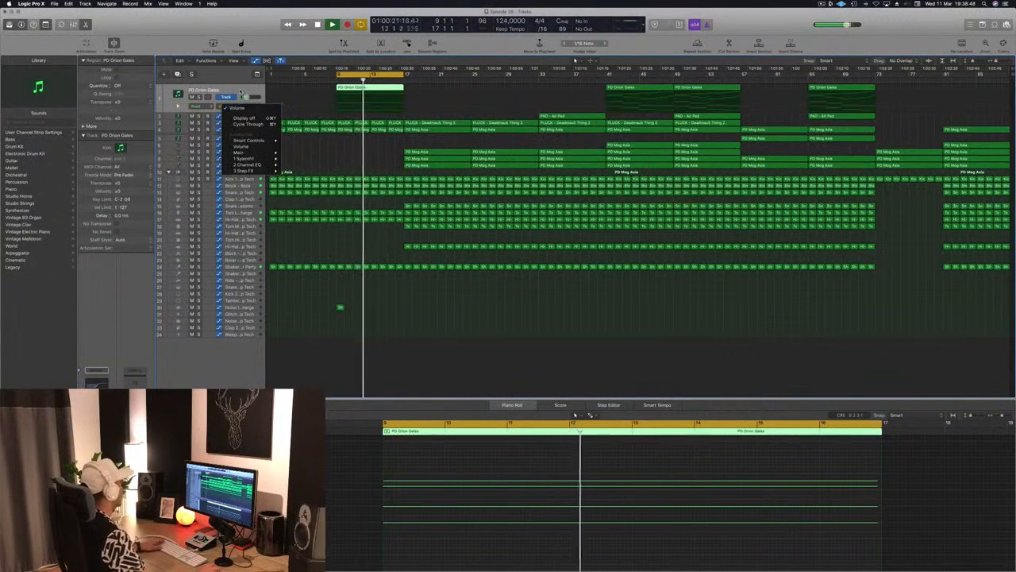
pyautogui.click(236, 107)
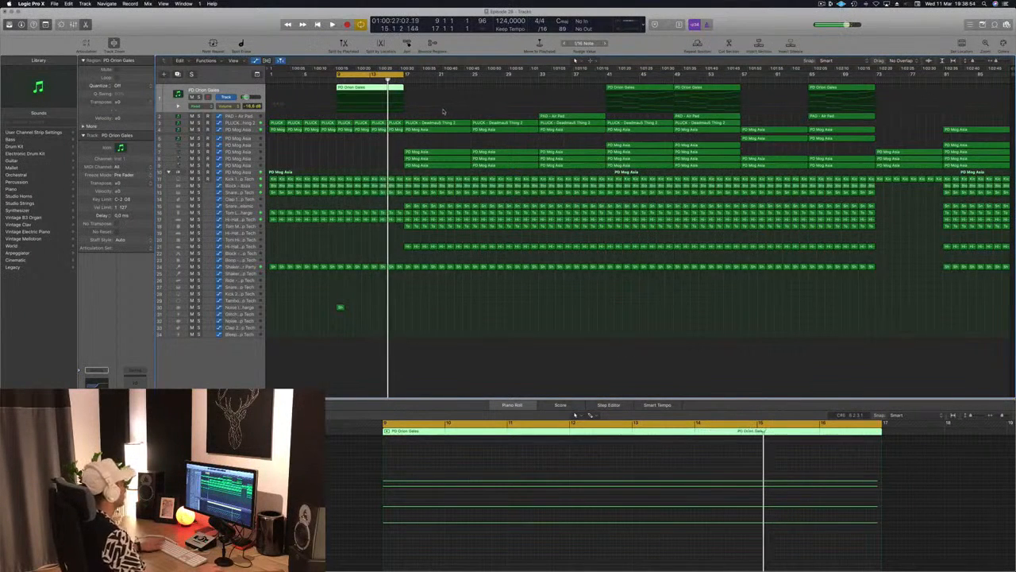
pyautogui.press('space')
pyautogui.press('space')
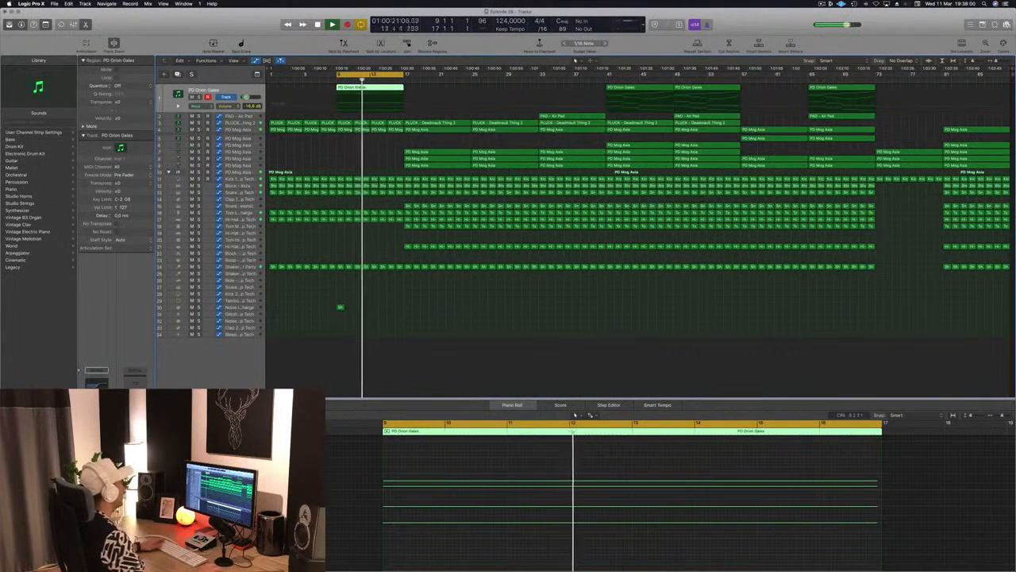
# Delete the melodic regions between bars 17 and 33 and fill tracks 3 and 4 there with copies of their bar 1 to 17 regions.
pyautogui.moveTo(444, 169); pyautogui.dragTo(469, 135)
pyautogui.press('Delete')
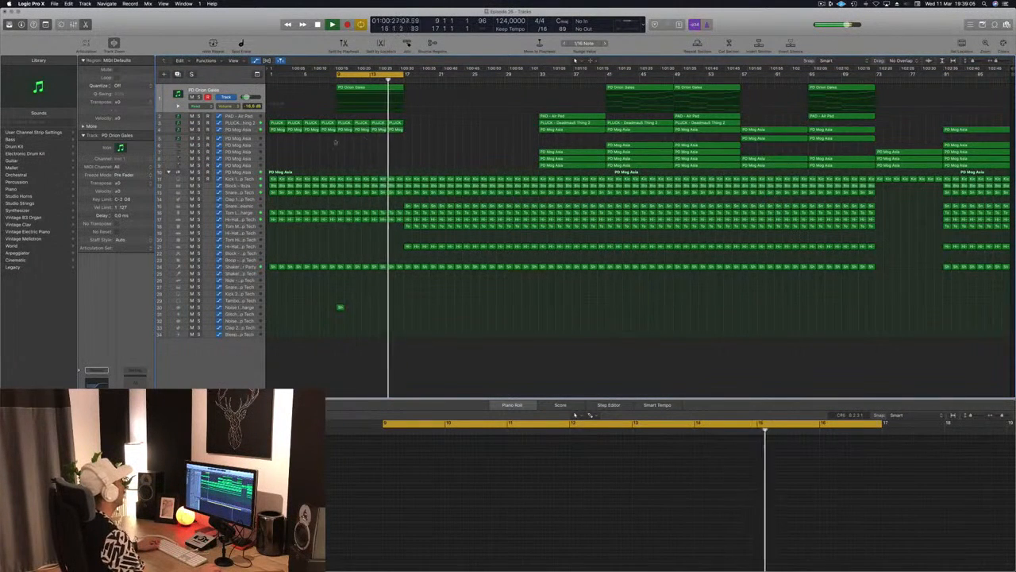
pyautogui.moveTo(270, 142); pyautogui.dragTo(431, 126)
pyautogui.moveTo(276, 124); pyautogui.dragTo(409, 127)
pyautogui.click(398, 154)
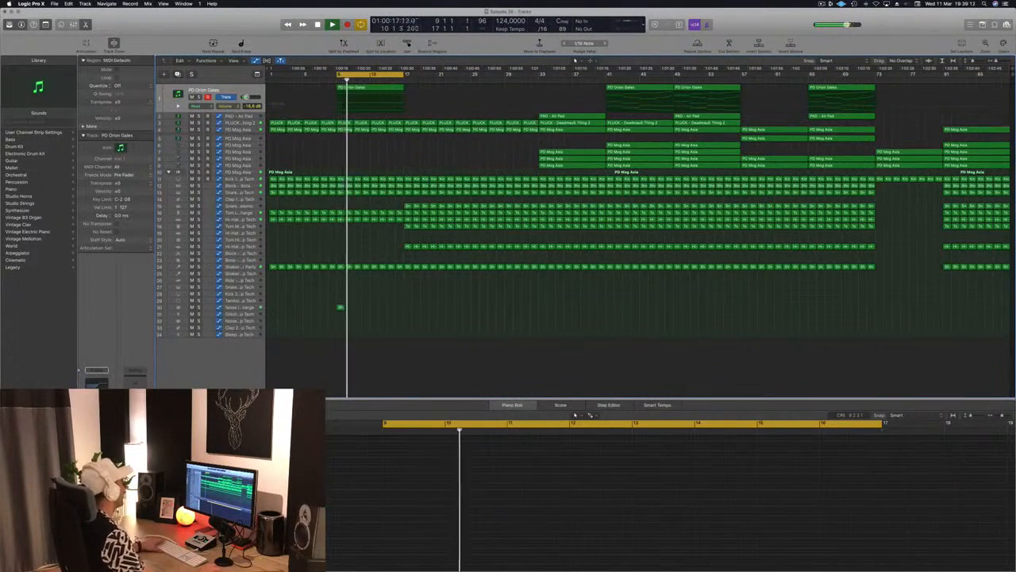
# Reshape the automation curve on the PLUCK - Deadmau5 Thing 2 track so it climbs from bar 9 to a peak at bar 17.
pyautogui.click(244, 123)
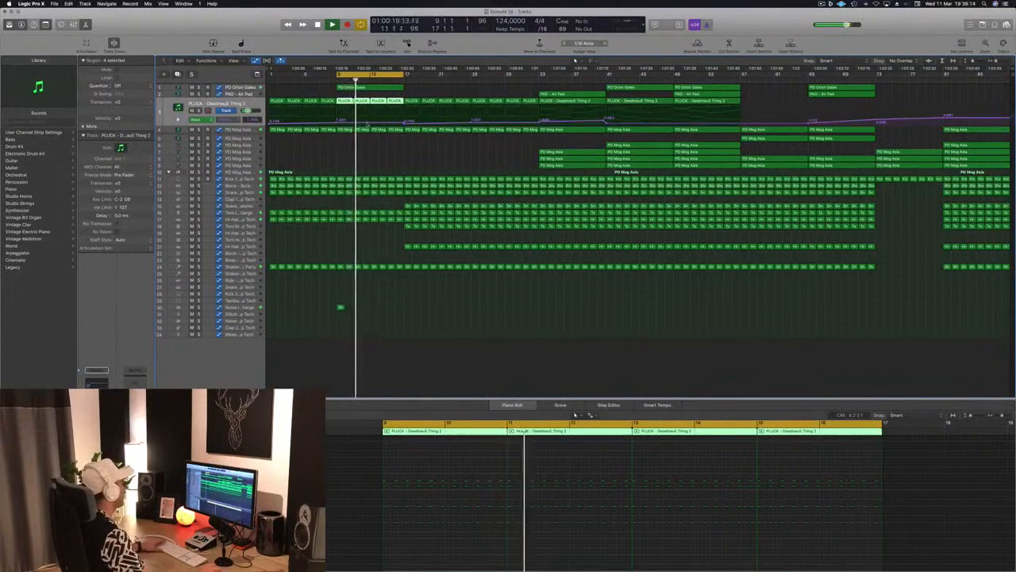
pyautogui.click(371, 123)
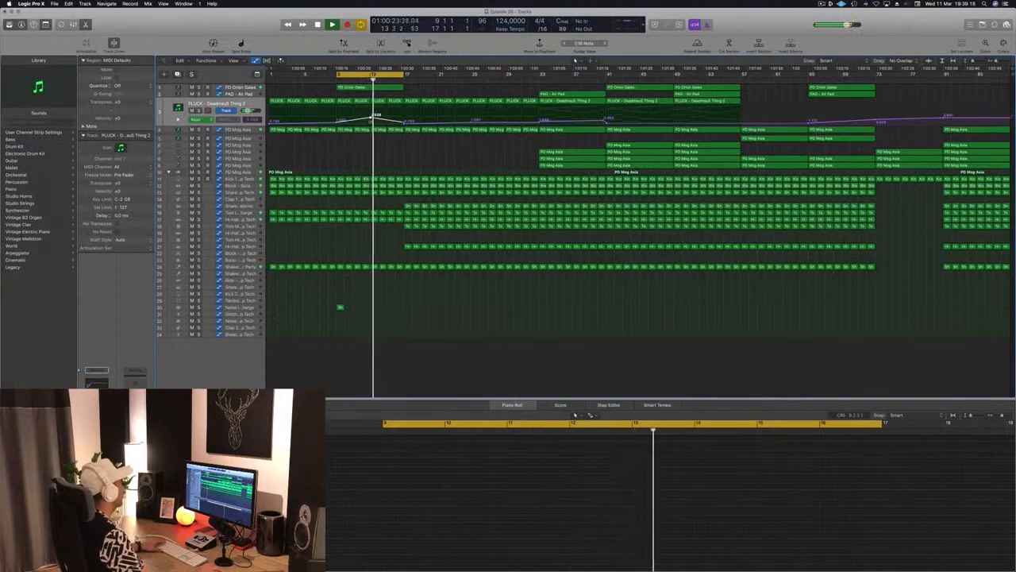
pyautogui.moveTo(371, 120); pyautogui.dragTo(371, 125)
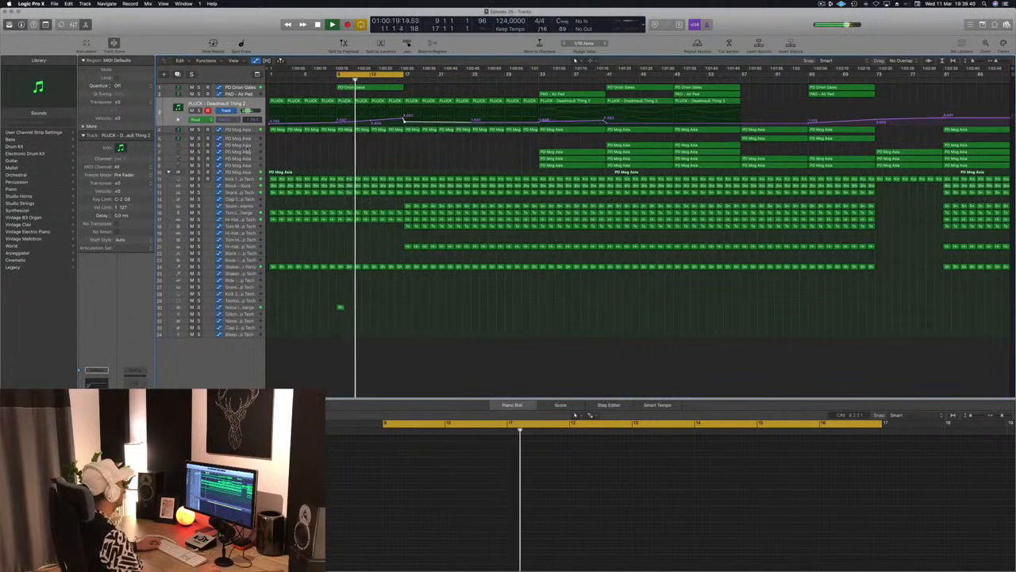
# Copy track 6's region from bar 41 to bar 17 and trim the copy to its first two bars.
pyautogui.click(247, 147)
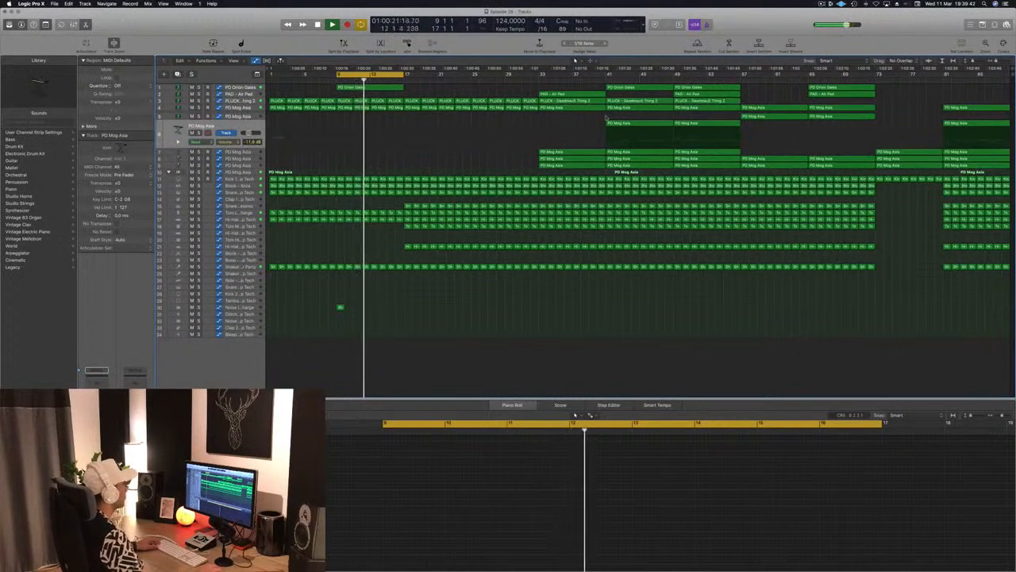
pyautogui.click(645, 124)
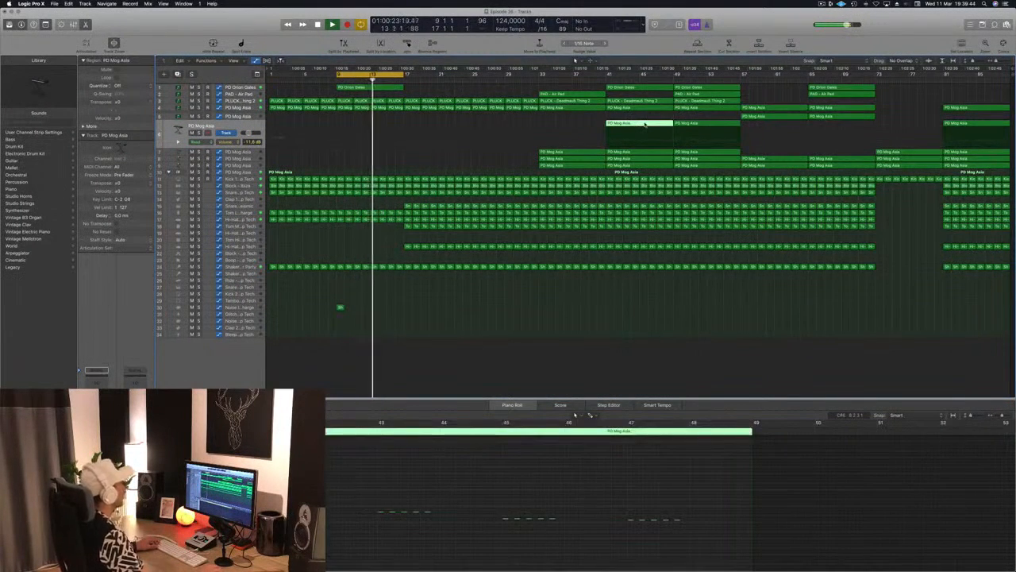
pyautogui.moveTo(645, 124); pyautogui.dragTo(446, 126)
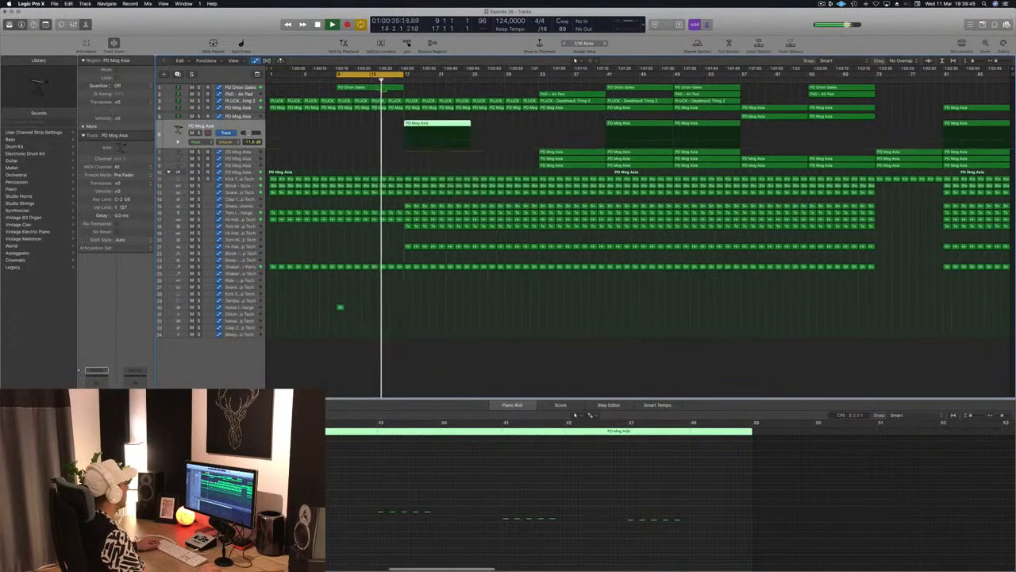
pyautogui.click(372, 88)
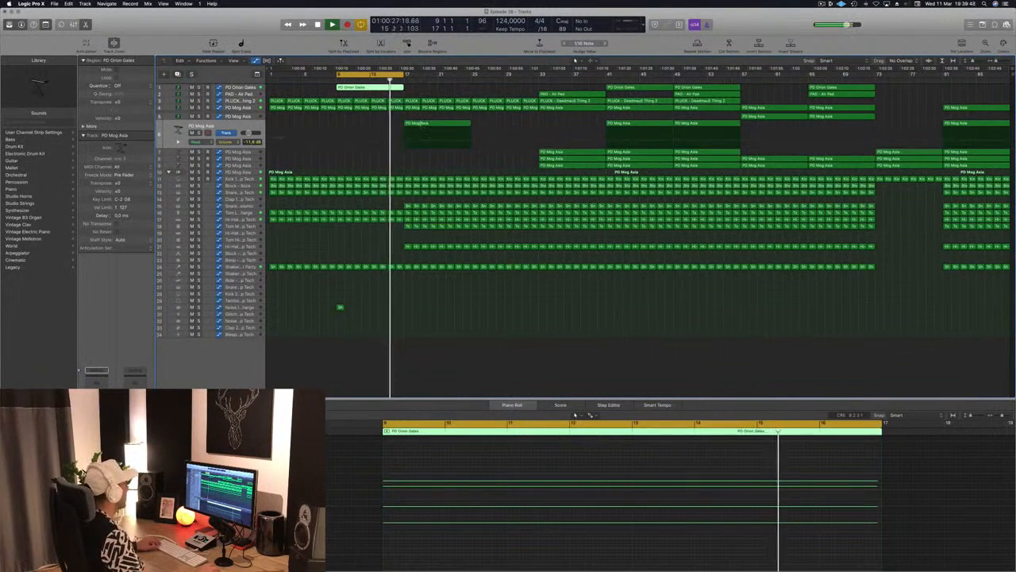
pyautogui.keyDown('super'); pyautogui.doubleClick(421, 124); pyautogui.keyUp('super')
pyautogui.press('Delete')
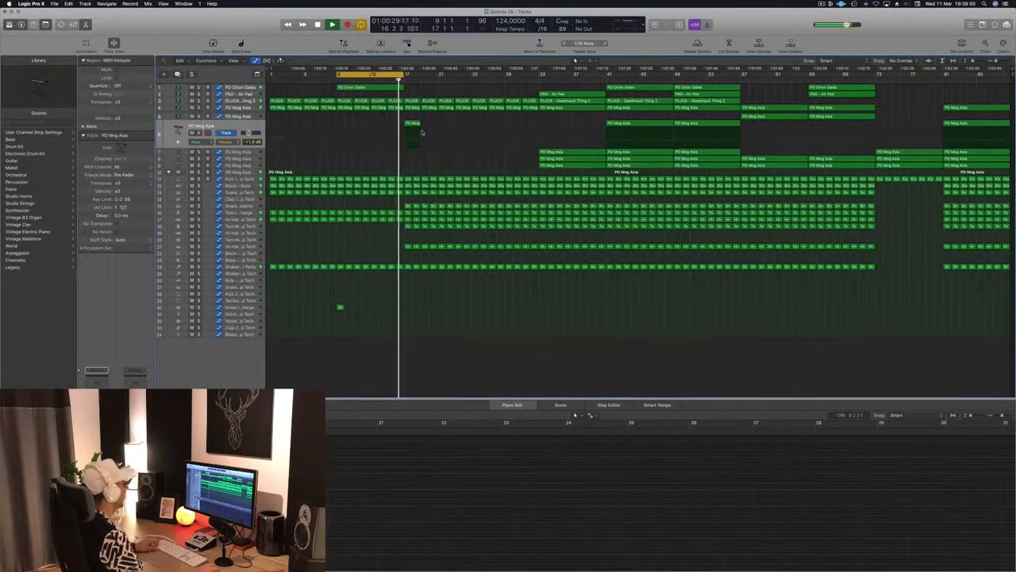
# Set the cycle range from bar 17 to about bar 29 and copy the noise impact region from bar 9 to bar 17.
pyautogui.moveTo(401, 74); pyautogui.dragTo(485, 78)
pyautogui.press('space')
pyautogui.press('space')
pyautogui.click(340, 308)
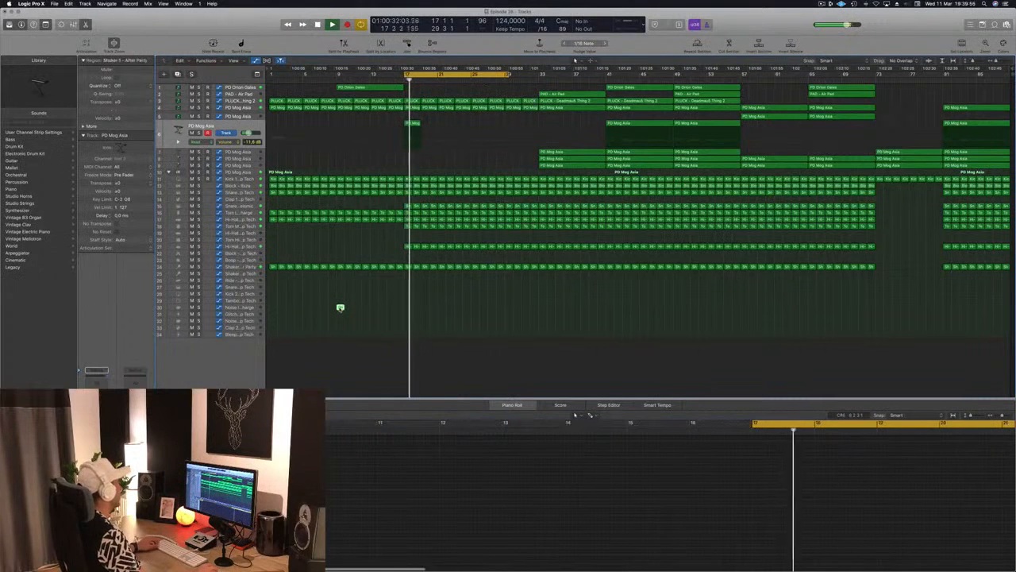
pyautogui.moveTo(340, 308); pyautogui.dragTo(407, 308)
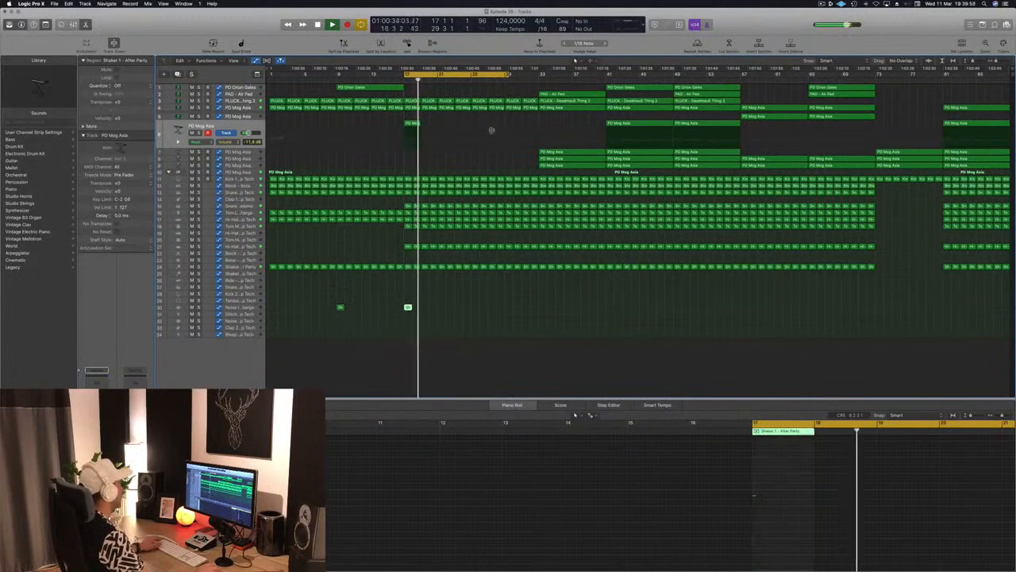
pyautogui.click(412, 124)
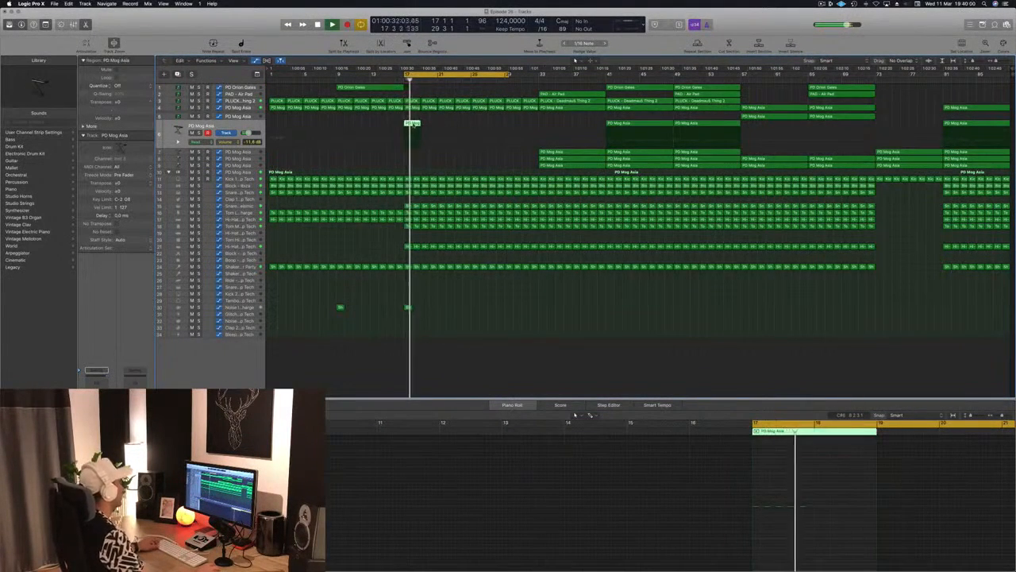
# Examine the regions on tracks 7 to 9, listen from bar 41 and replay the cycle from bar 17 for comparison.
pyautogui.click(586, 151)
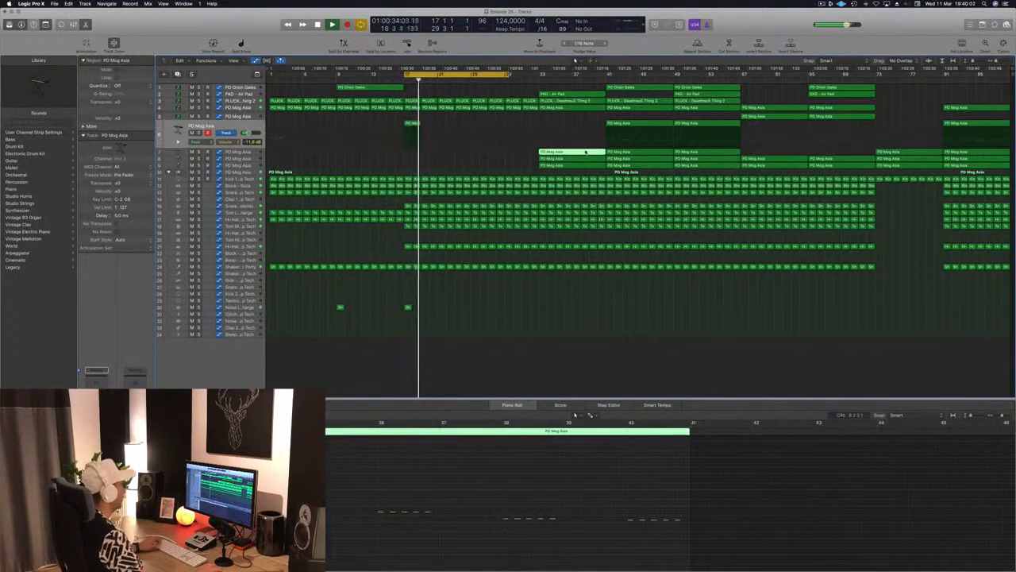
pyautogui.click(585, 159)
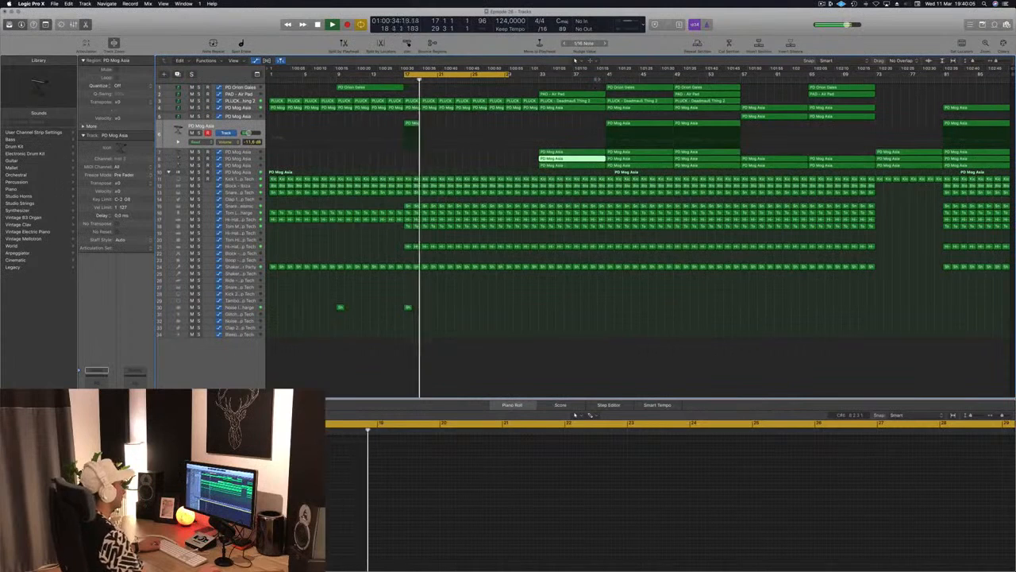
pyautogui.click(605, 79)
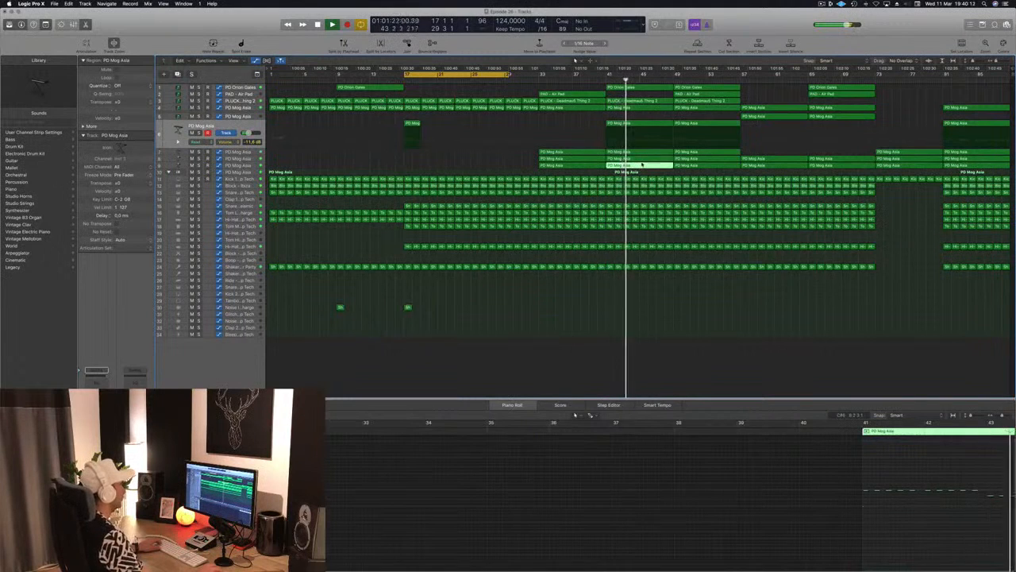
pyautogui.press('space')
pyautogui.press('space')
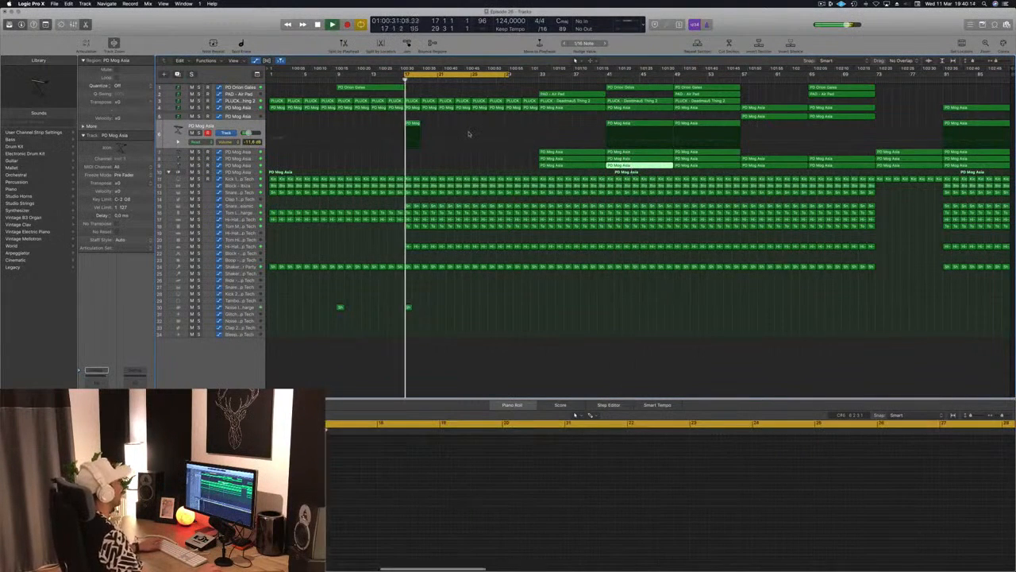
# Copy track 7's bar 33 region to bar 17, trimmed to two bars, and duplicate the short regions of tracks 6 and 7 at bar 21.
pyautogui.click(576, 154)
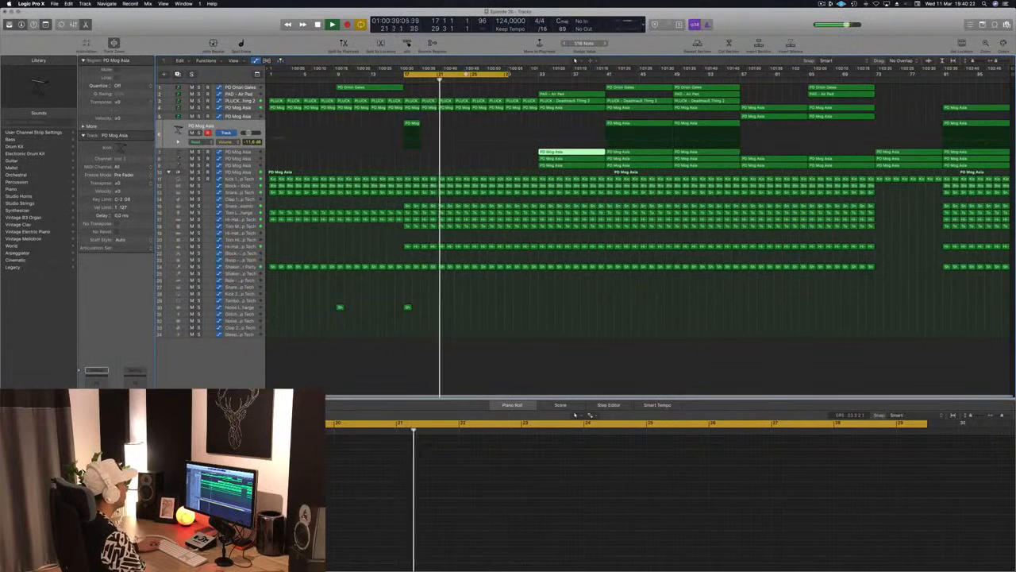
pyautogui.moveTo(565, 152); pyautogui.dragTo(431, 154)
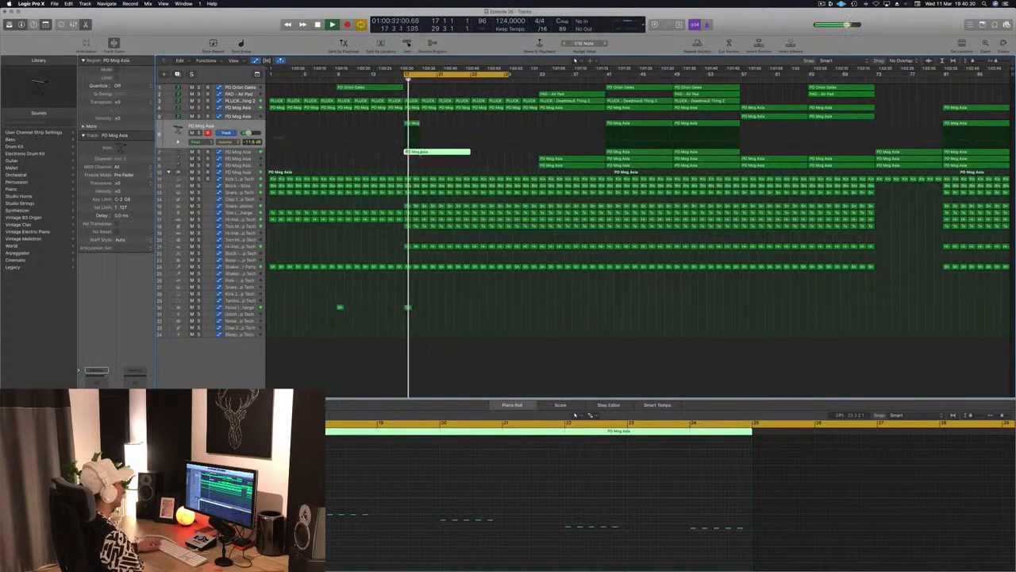
pyautogui.keyDown('super'); pyautogui.doubleClick(420, 152); pyautogui.keyUp('super')
pyautogui.press('Delete')
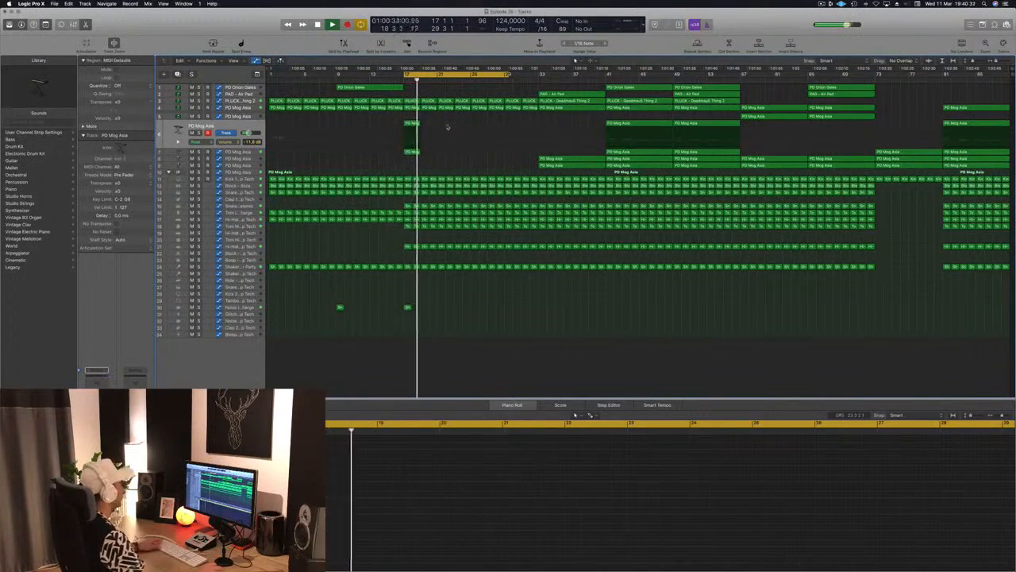
pyautogui.moveTo(413, 124); pyautogui.dragTo(447, 128)
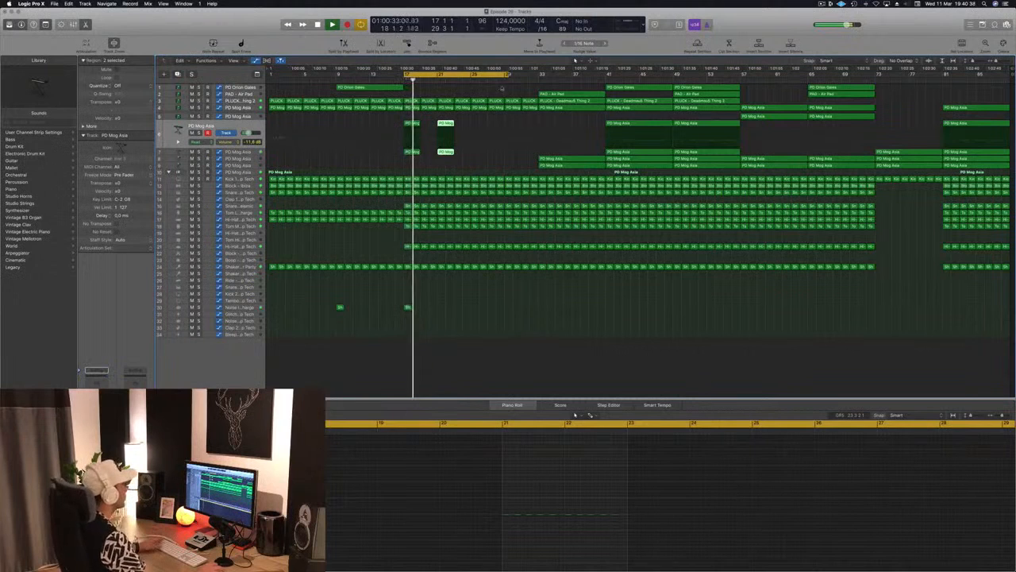
# Copy the PAD - Air Pad region from bar 33 to bar 17, cut down to its first four bars, and open the Mixer.
pyautogui.moveTo(565, 95); pyautogui.dragTo(435, 94)
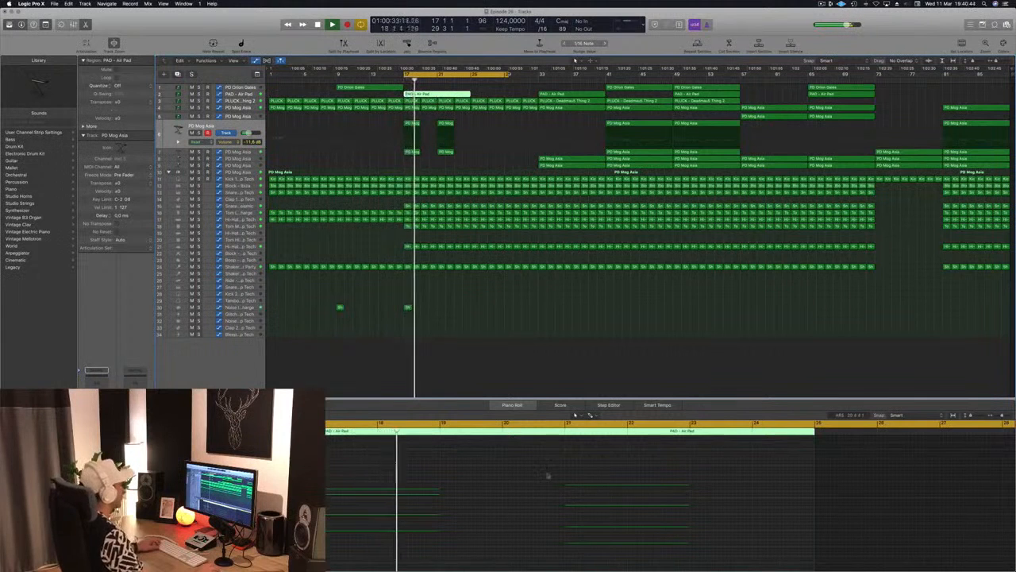
pyautogui.moveTo(547, 475); pyautogui.dragTo(640, 550)
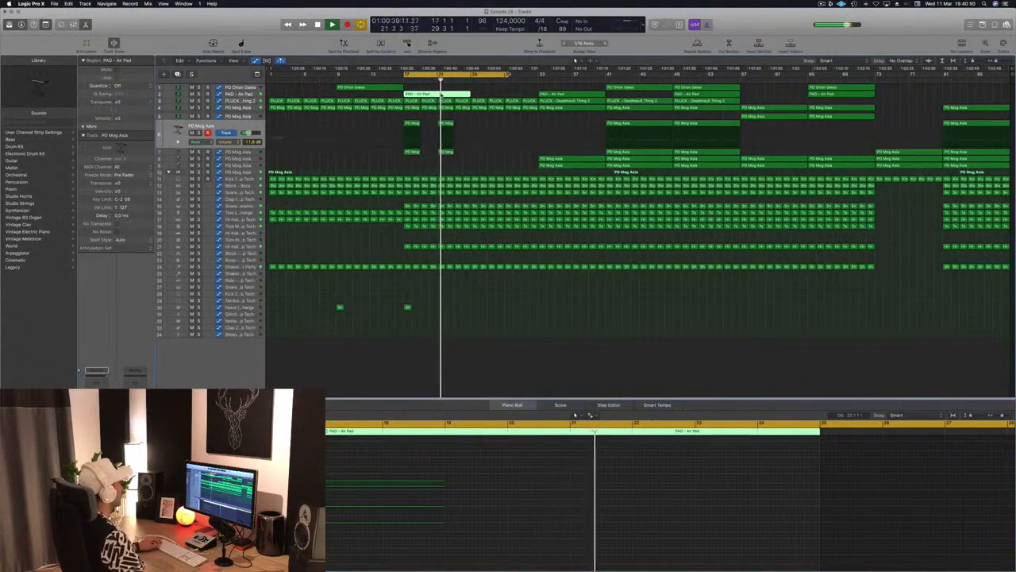
pyautogui.press('x')
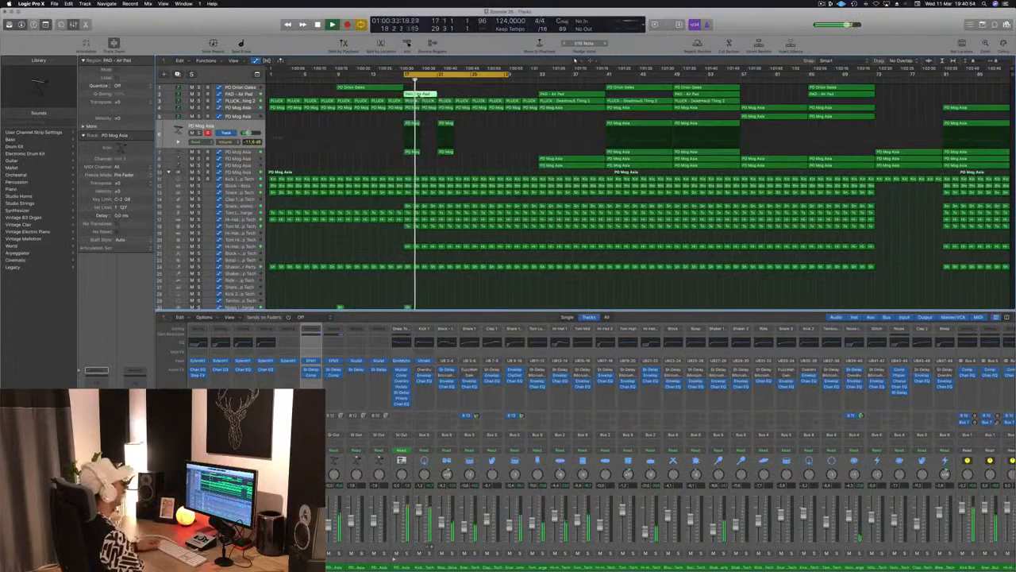
# Copy the four-bar PAD - Air Pad region to bar 21 and extend the cycle range to bar 33.
pyautogui.moveTo(419, 96); pyautogui.dragTo(451, 96)
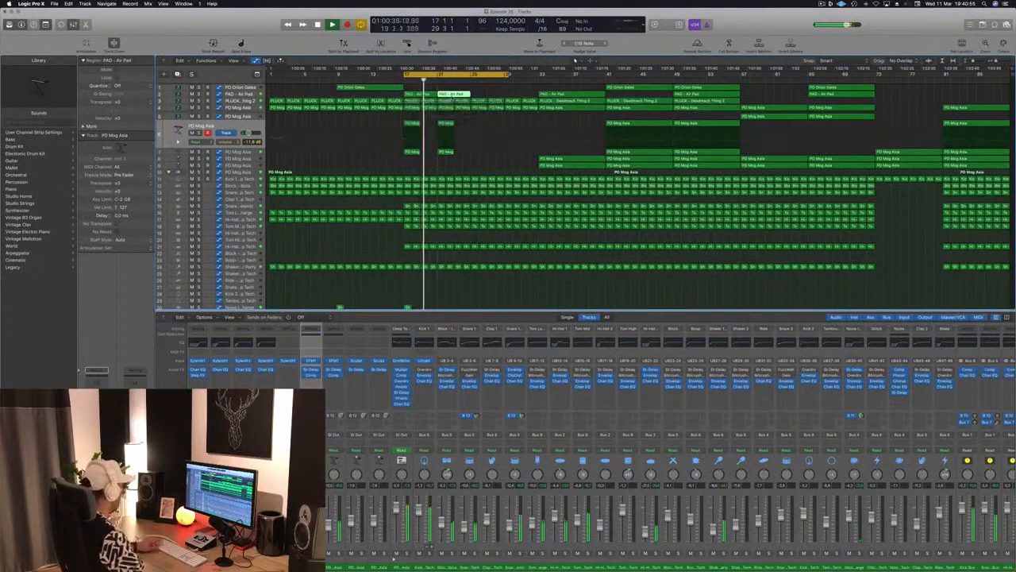
pyautogui.press('x')
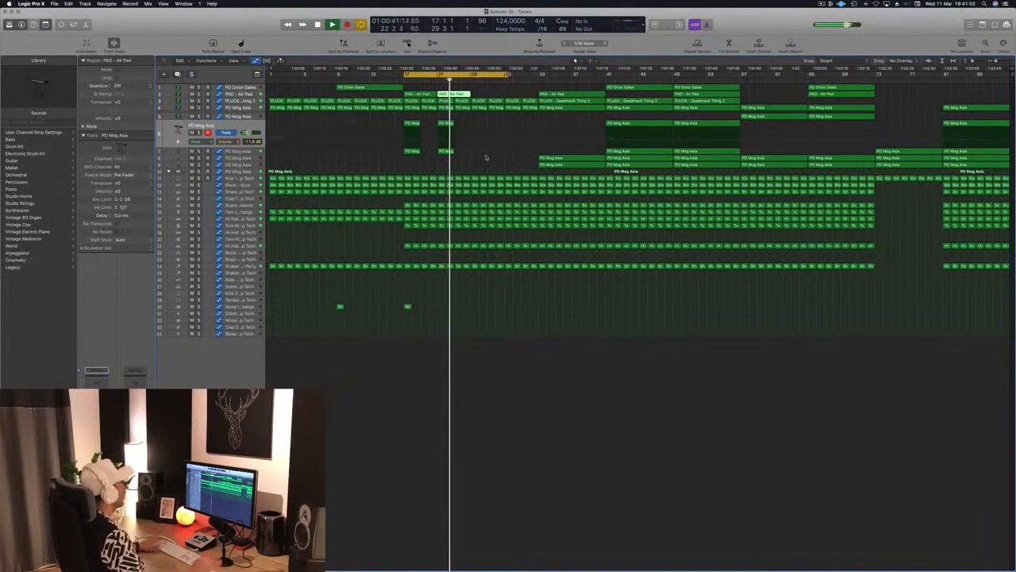
pyautogui.moveTo(511, 75); pyautogui.dragTo(539, 75)
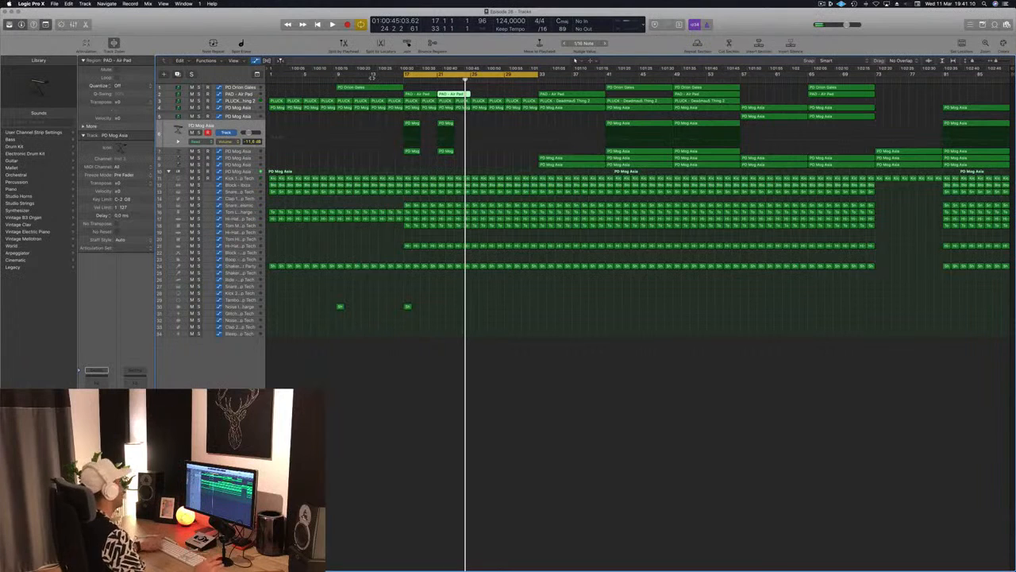
pyautogui.press('space')
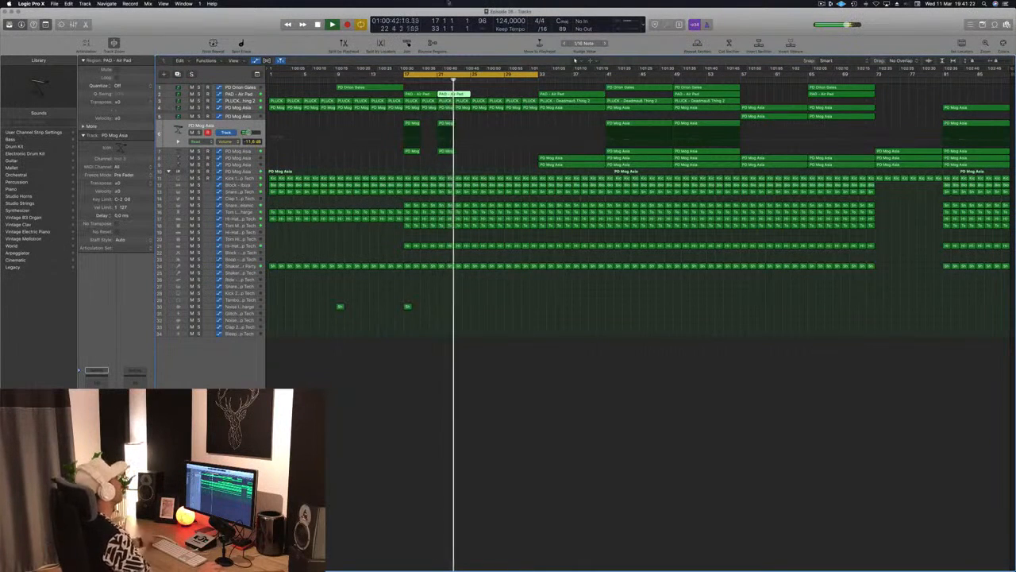
pyautogui.click(506, 99)
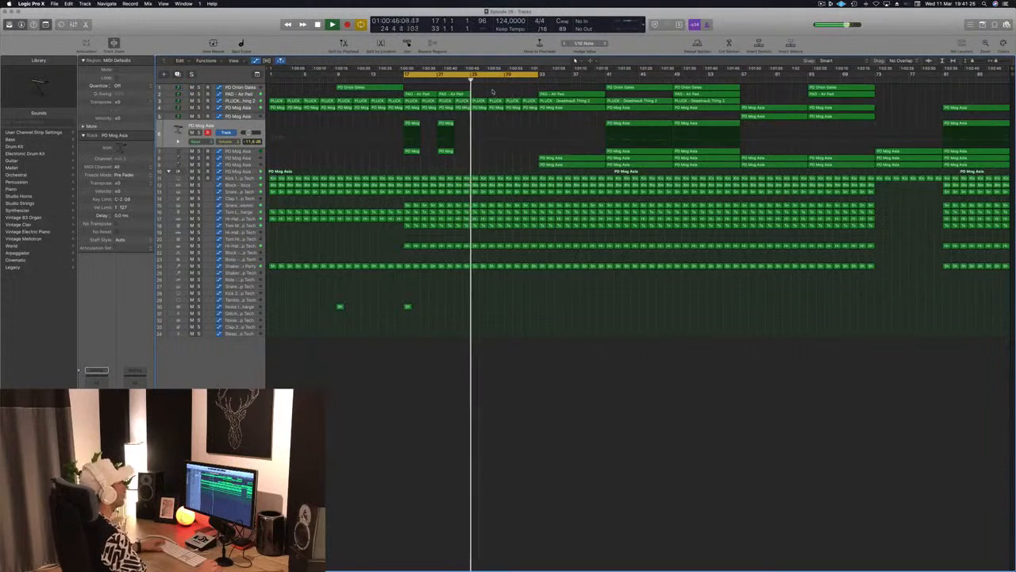
# Try out a copy of track 5's bar 57 region at bar 25.
pyautogui.click(770, 118)
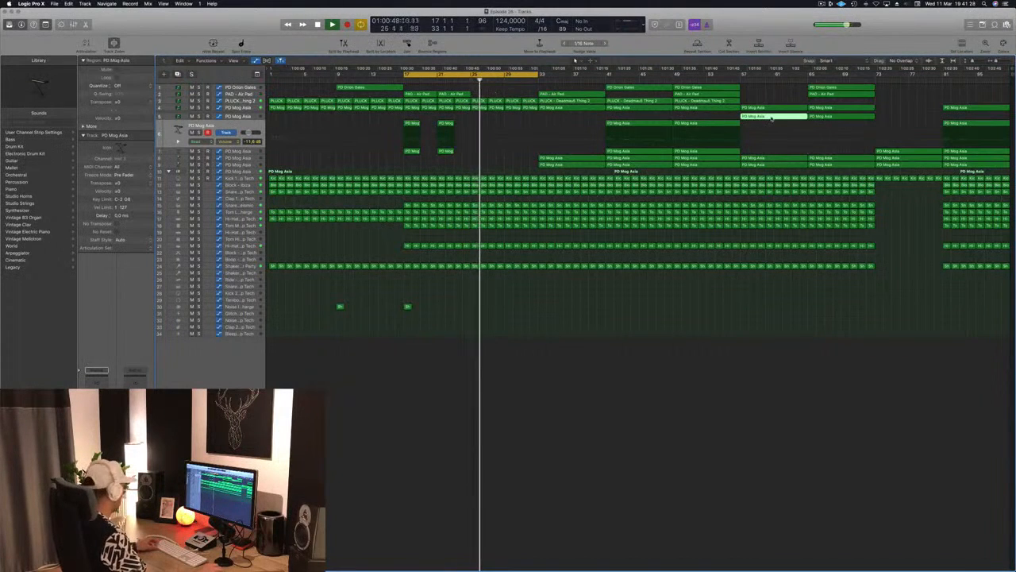
pyautogui.moveTo(769, 118); pyautogui.dragTo(504, 119)
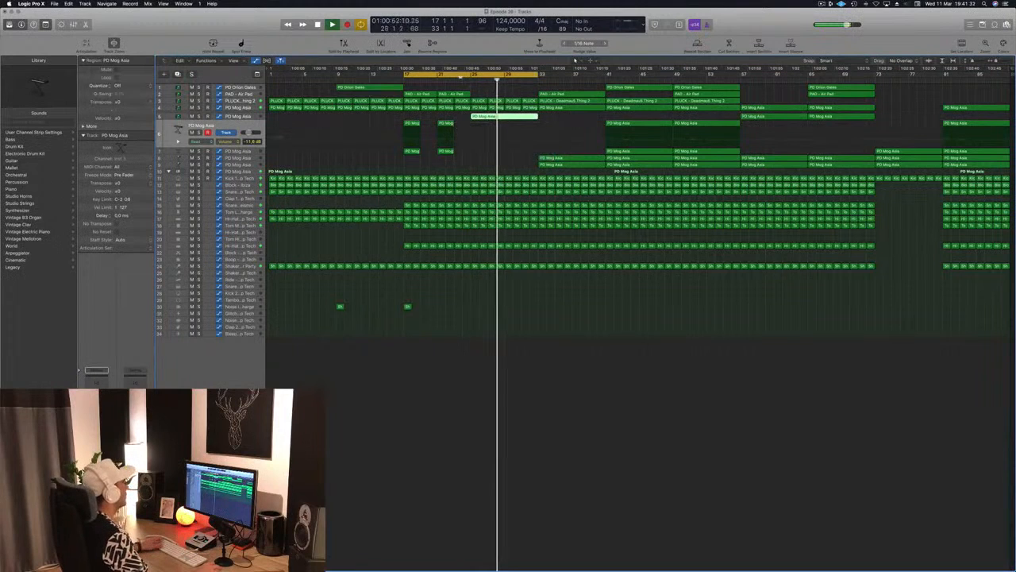
pyautogui.click(240, 116)
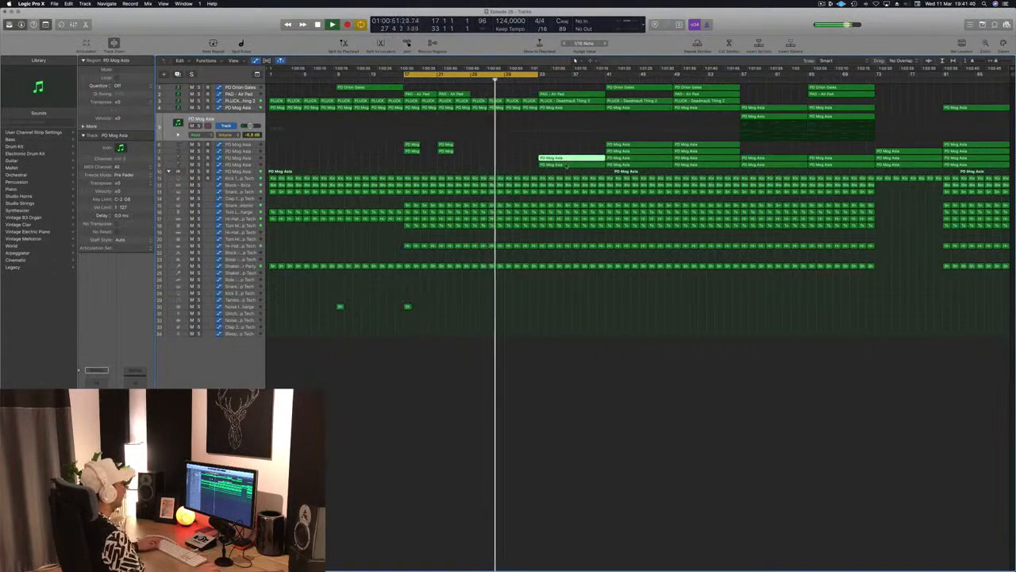
# Move track 9's bar 33 region to bar 25 as four two-bar repeats up to bar 33 and save the project.
pyautogui.moveTo(566, 165); pyautogui.dragTo(511, 164)
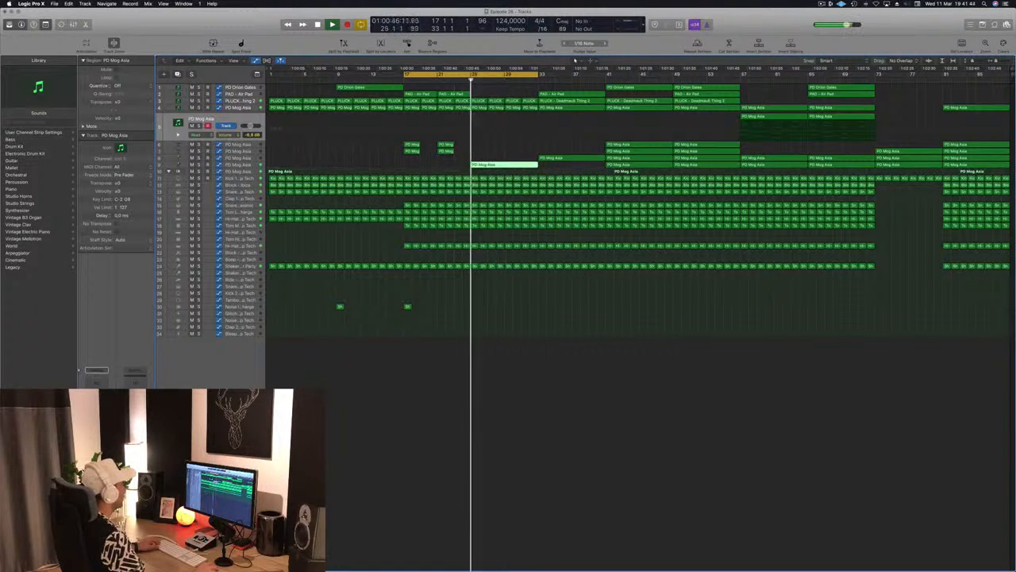
pyautogui.click(499, 141)
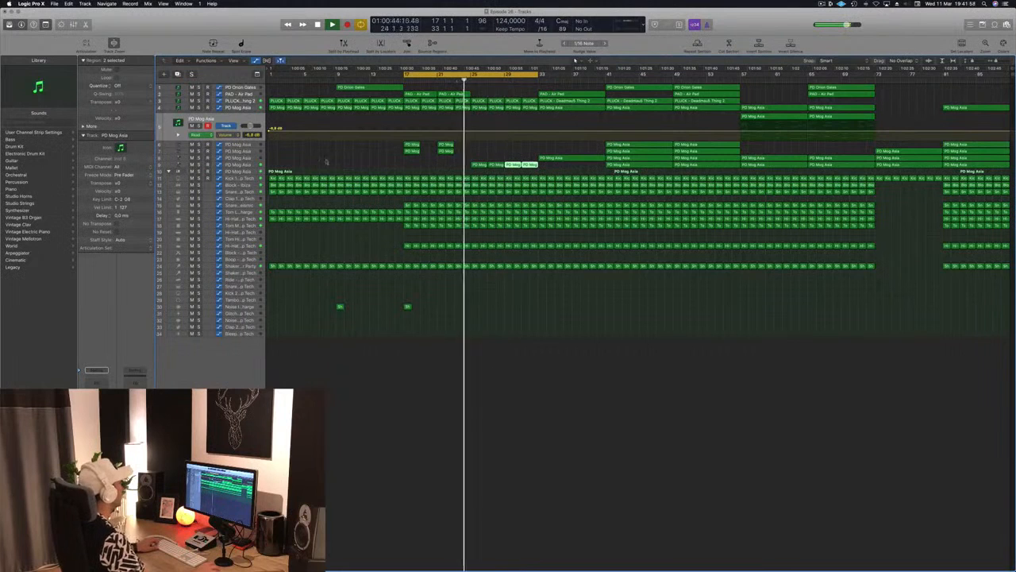
pyautogui.click(230, 149)
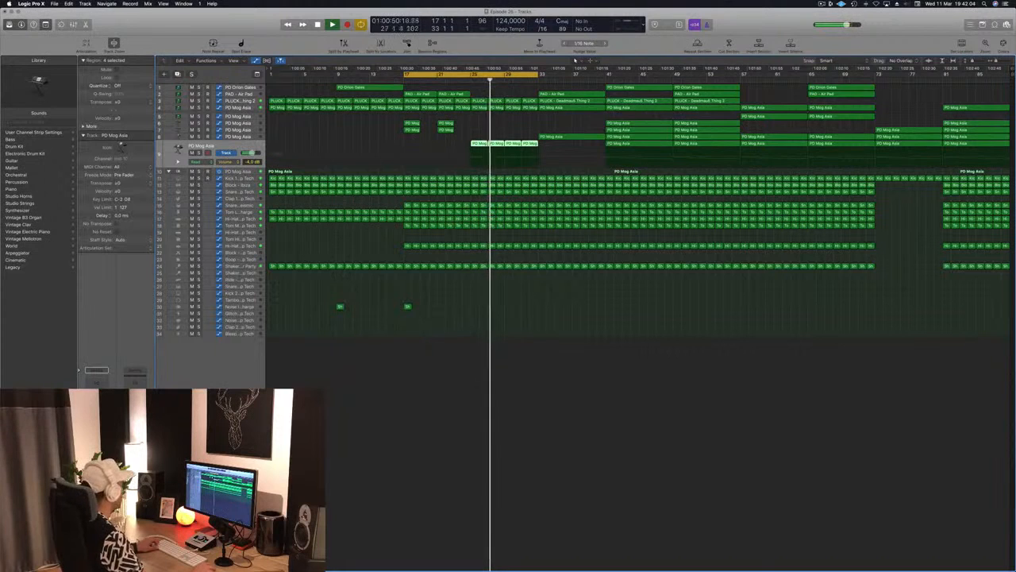
pyautogui.click(446, 402)
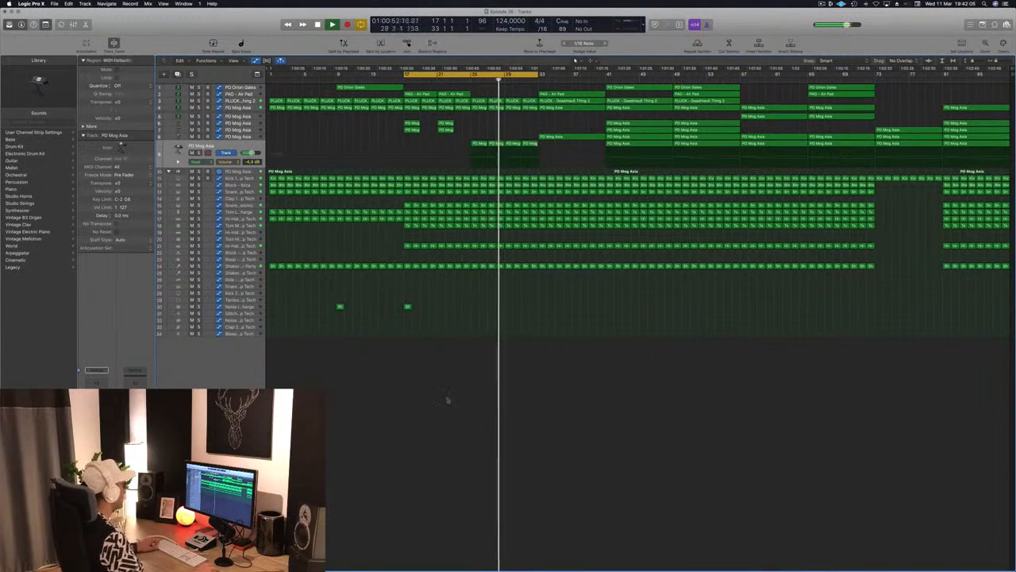
pyautogui.press('super+s')
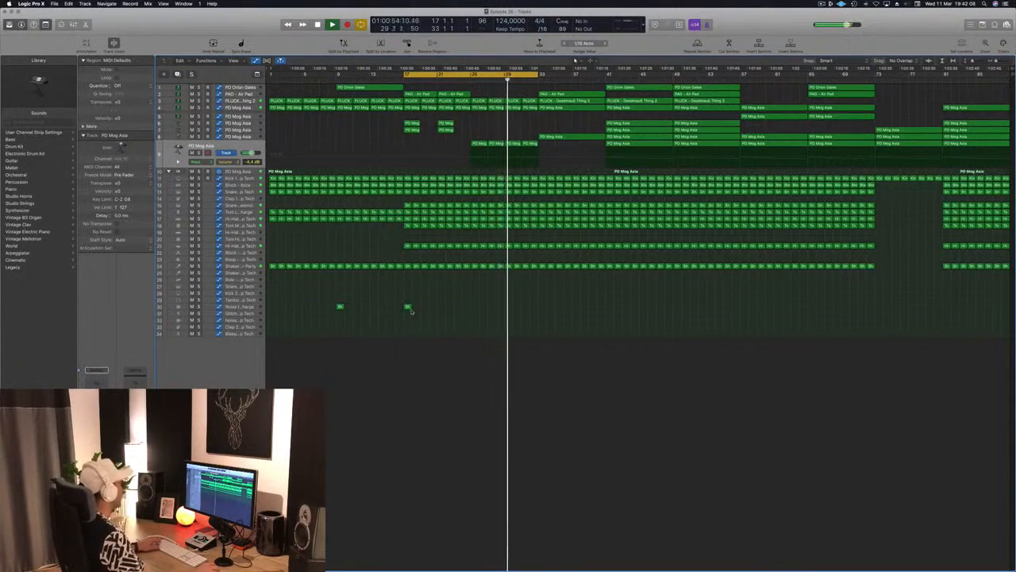
# Copy the noise impact region from bar 17 to bar 25.
pyautogui.moveTo(408, 306); pyautogui.dragTo(473, 308)
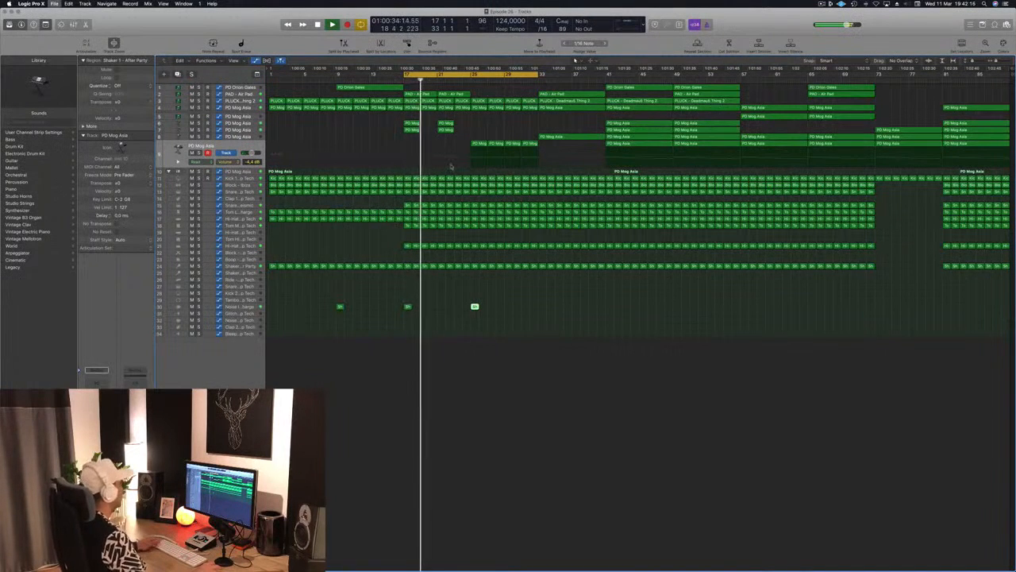
pyautogui.press('super+Down')
pyautogui.press('super+Down')
pyautogui.press('super+Down')
pyautogui.press('super+Down')
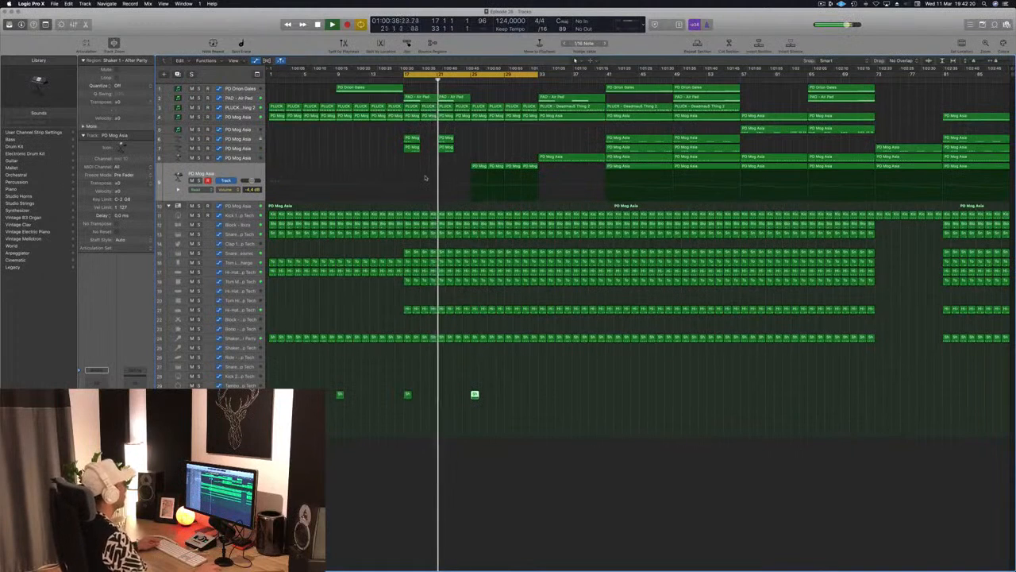
pyautogui.click(517, 145)
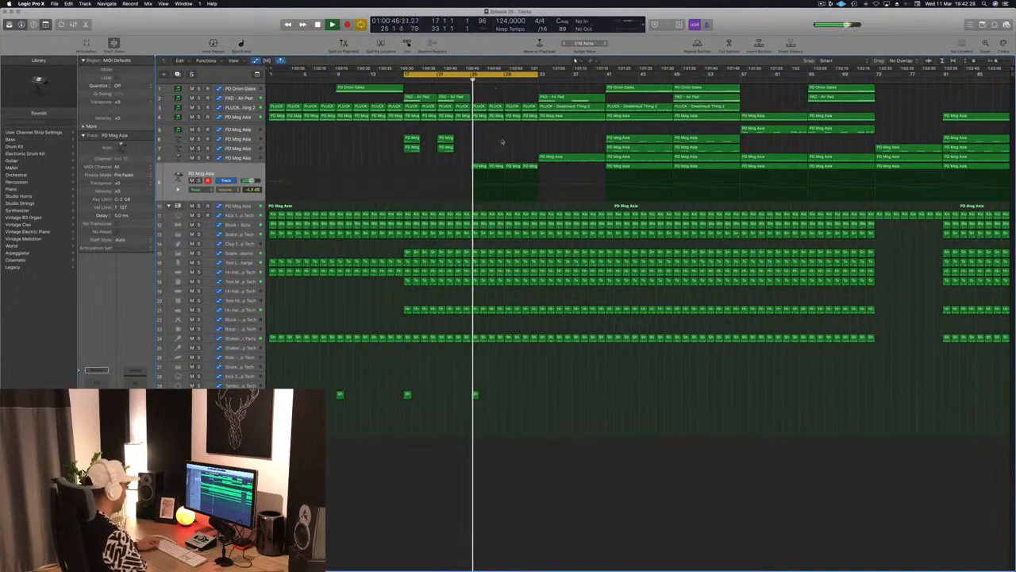
# Shape the PLUCK track's automation to rise gradually from bar 25 through a new point at bar 29 to a peak at bar 33.
pyautogui.click(246, 109)
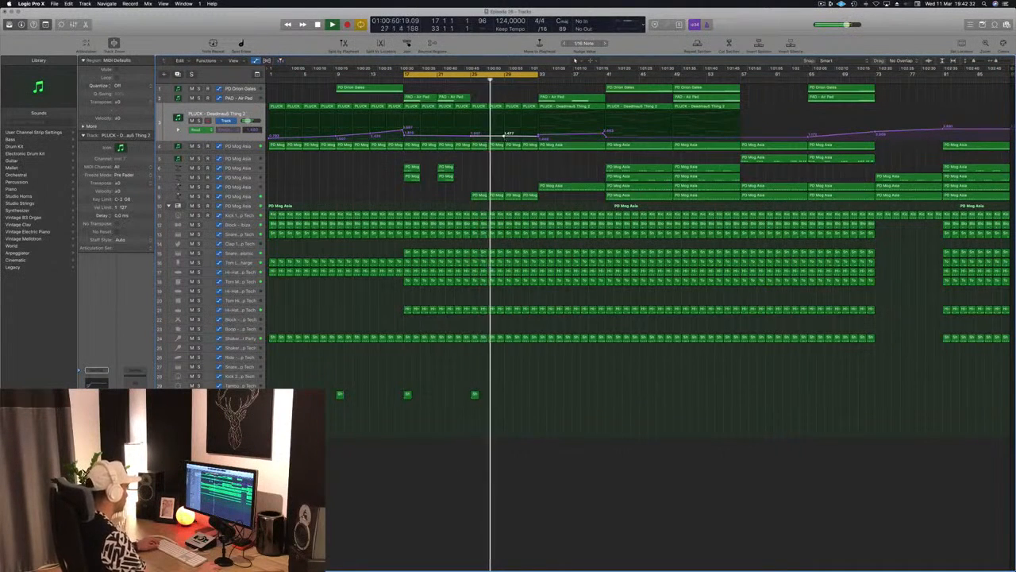
pyautogui.click(505, 136)
pyautogui.moveTo(504, 135); pyautogui.dragTo(504, 133)
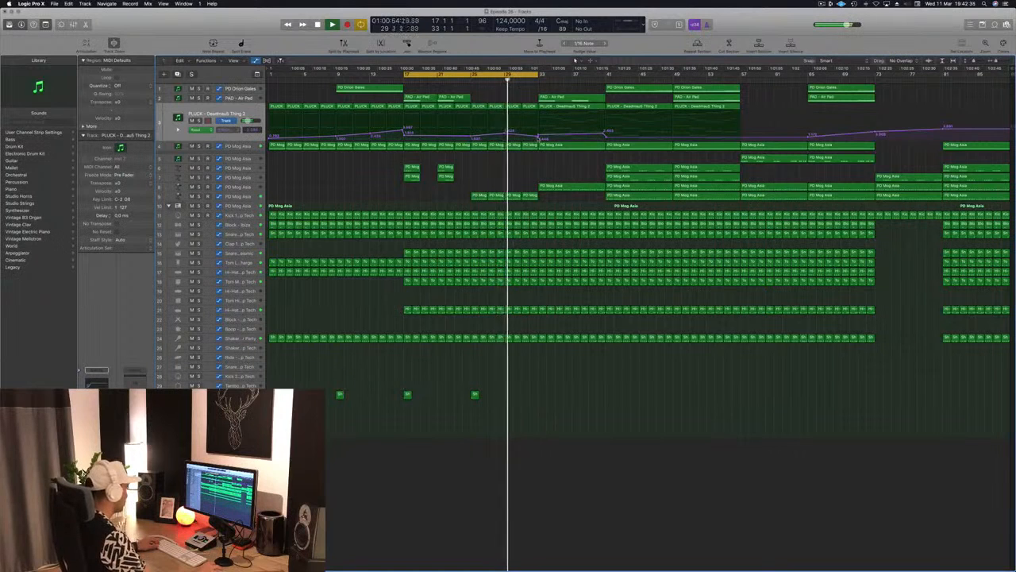
pyautogui.moveTo(539, 139); pyautogui.dragTo(538, 132)
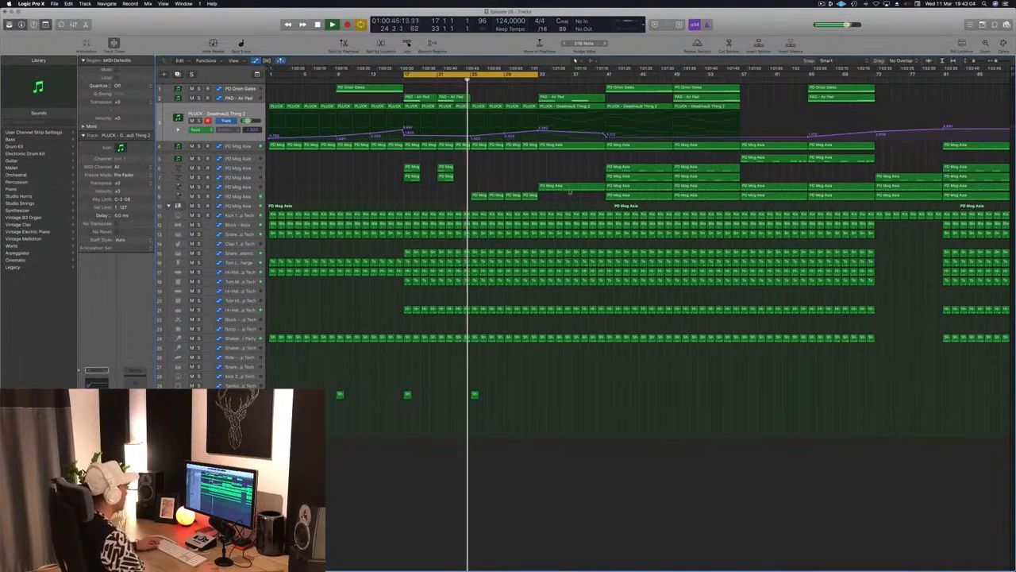
# Copy track 8's bar 33 region to bar 25, trimmed to two bars, and repeat it up to bar 33.
pyautogui.moveTo(584, 188); pyautogui.dragTo(518, 191)
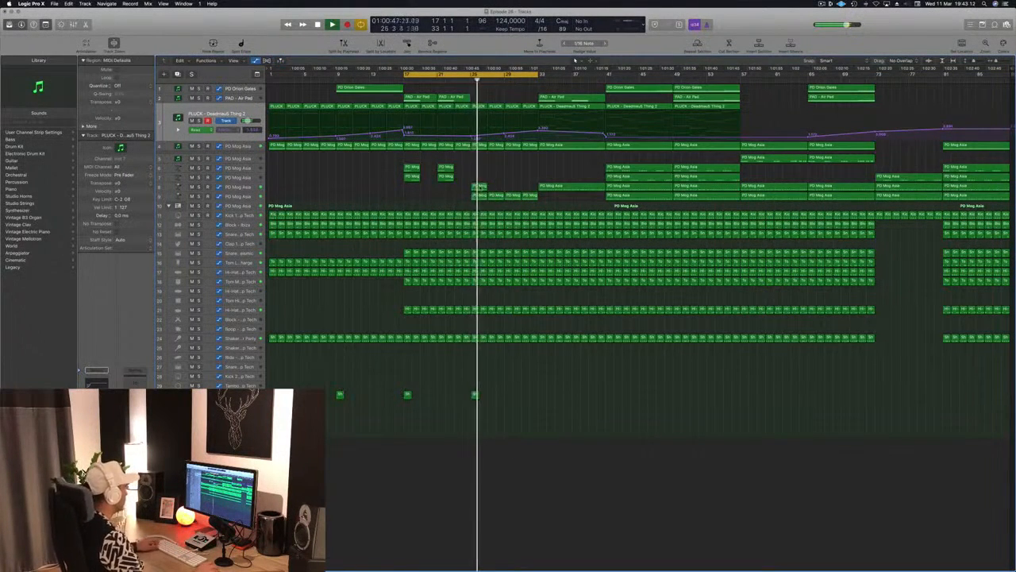
pyautogui.moveTo(478, 187); pyautogui.dragTo(515, 188)
pyautogui.click(517, 175)
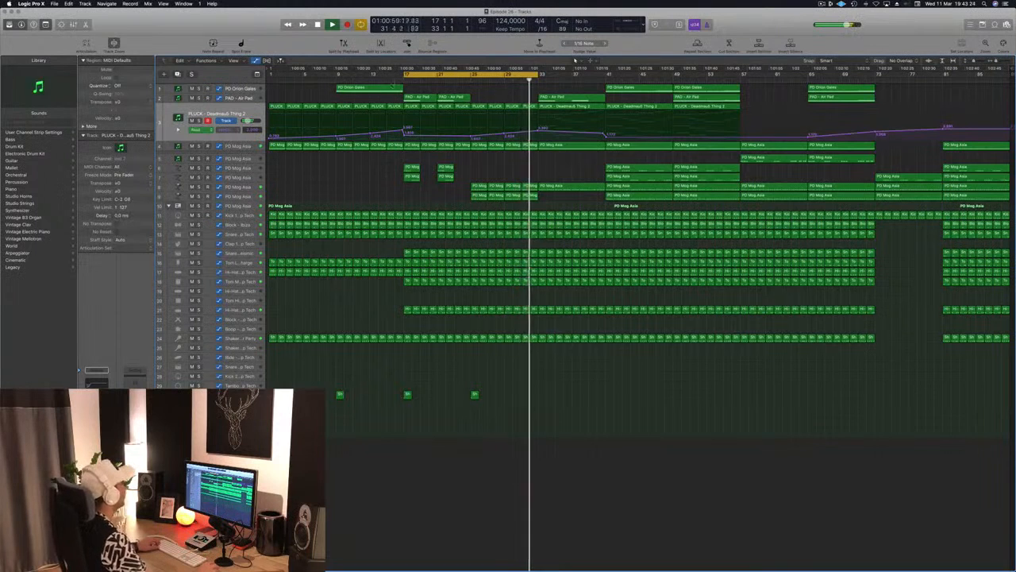
# Copy the PAD - Air Pad region and the short regions of tracks 6 and 7 from bar 21 to bar 29.
pyautogui.click(384, 89)
pyautogui.moveTo(459, 100); pyautogui.dragTo(518, 97)
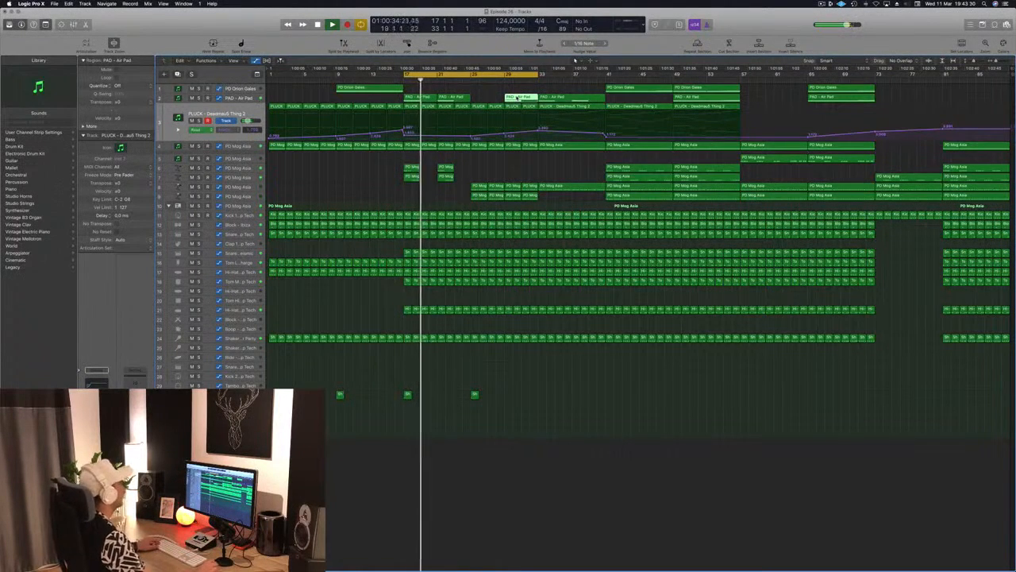
pyautogui.click(479, 172)
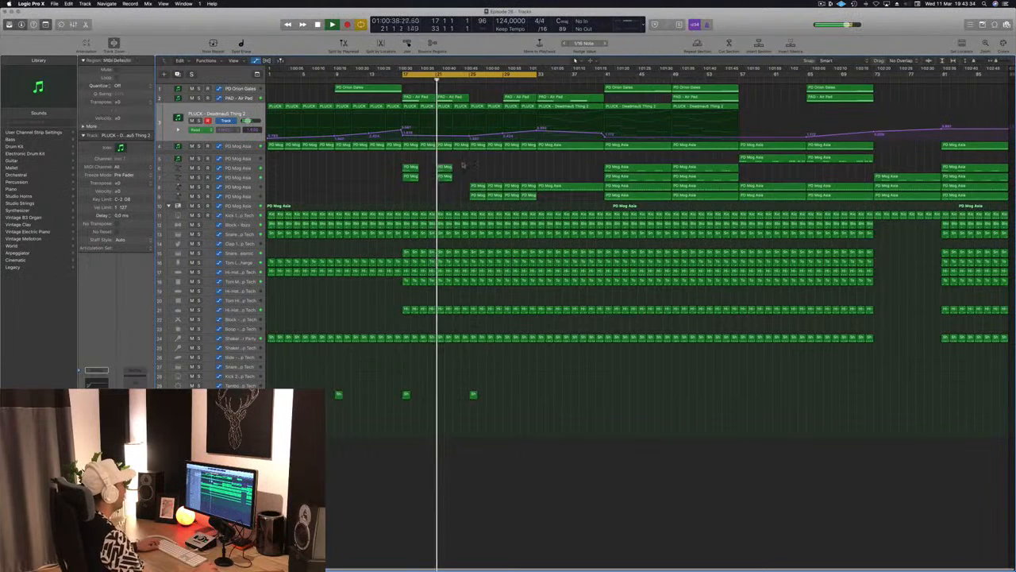
pyautogui.moveTo(455, 169); pyautogui.dragTo(515, 171)
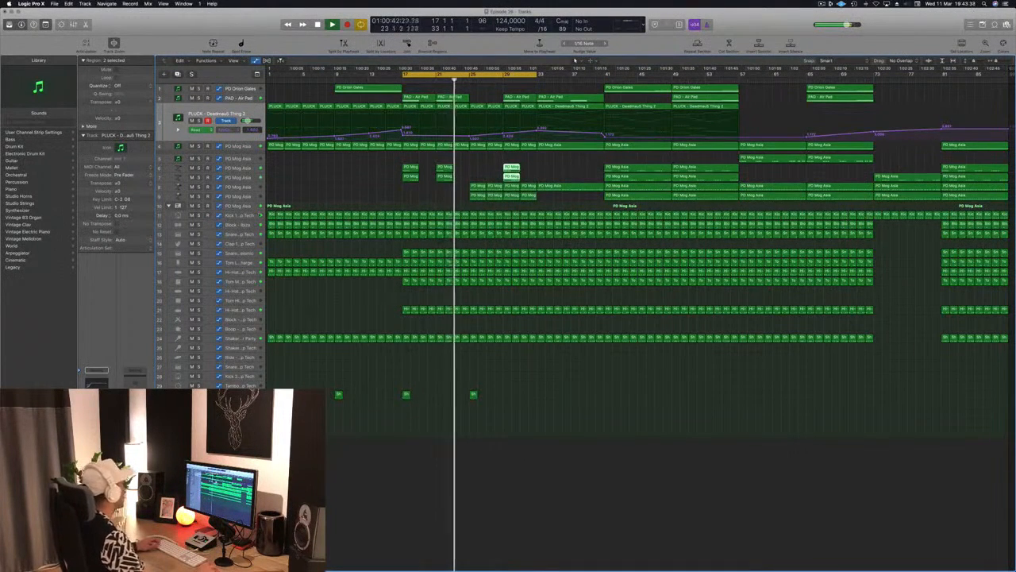
# Automate the low cut of drum track 10 to ramp up from 20 Hz at about bar 31 to about 380 Hz at bar 33.
pyautogui.click(338, 205)
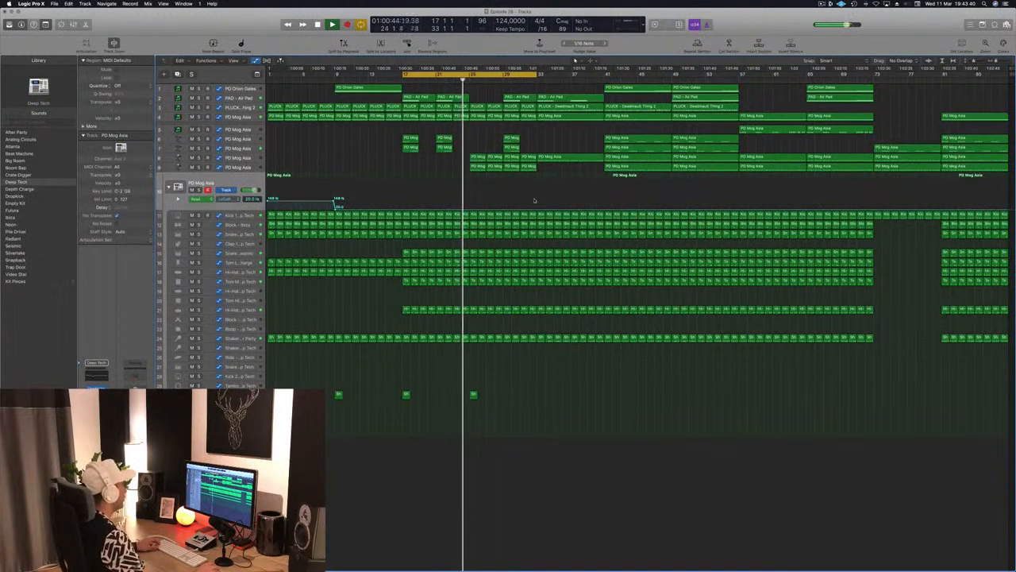
pyautogui.click(513, 78)
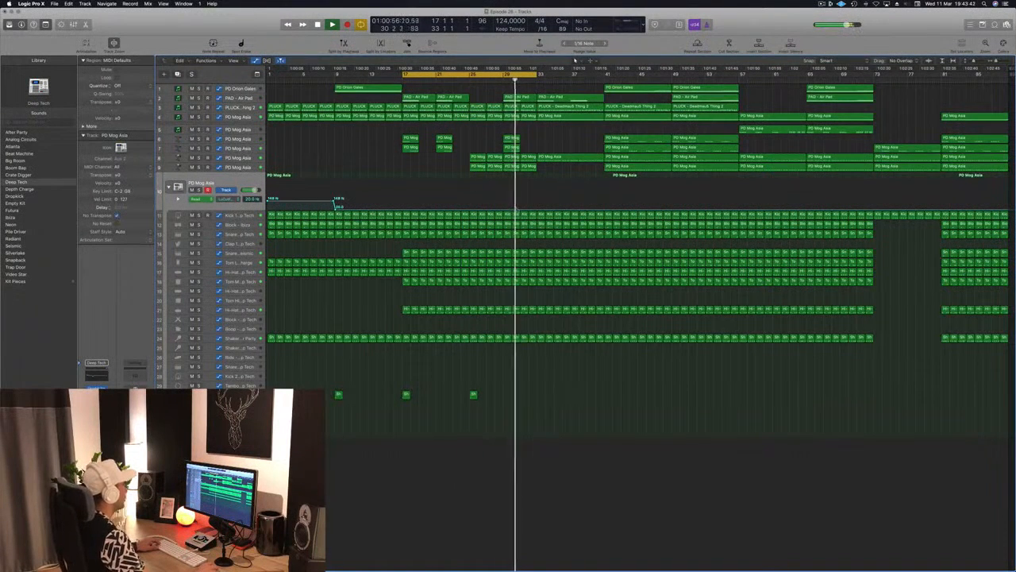
pyautogui.moveTo(539, 208); pyautogui.dragTo(535, 197)
pyautogui.click(543, 208)
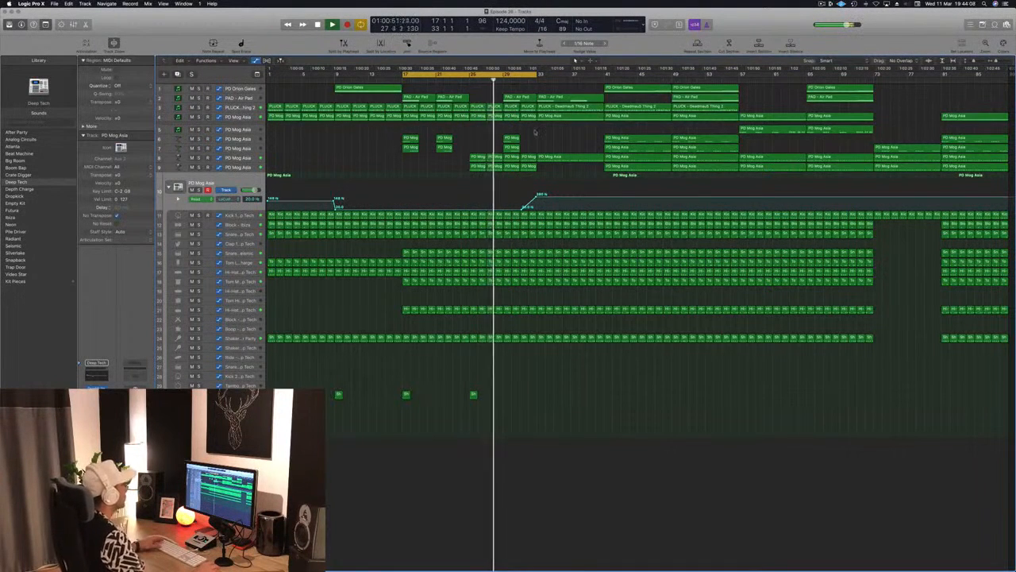
# Extend the cycle range to bar 41, delete the PAD - Air Pad region at bar 33 and save the project.
pyautogui.moveTo(540, 74); pyautogui.dragTo(602, 74)
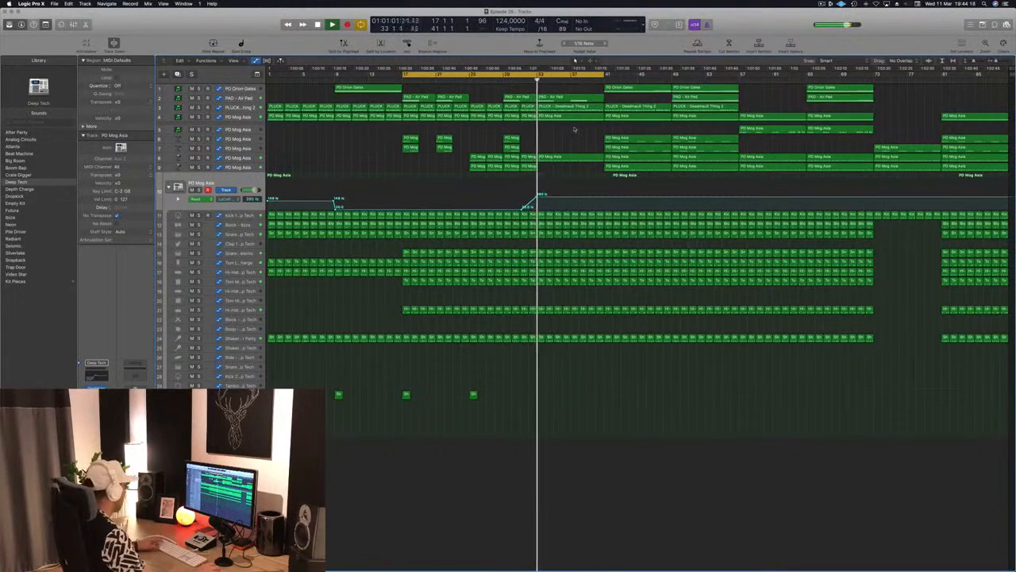
pyautogui.scroll(3, 569, 143)
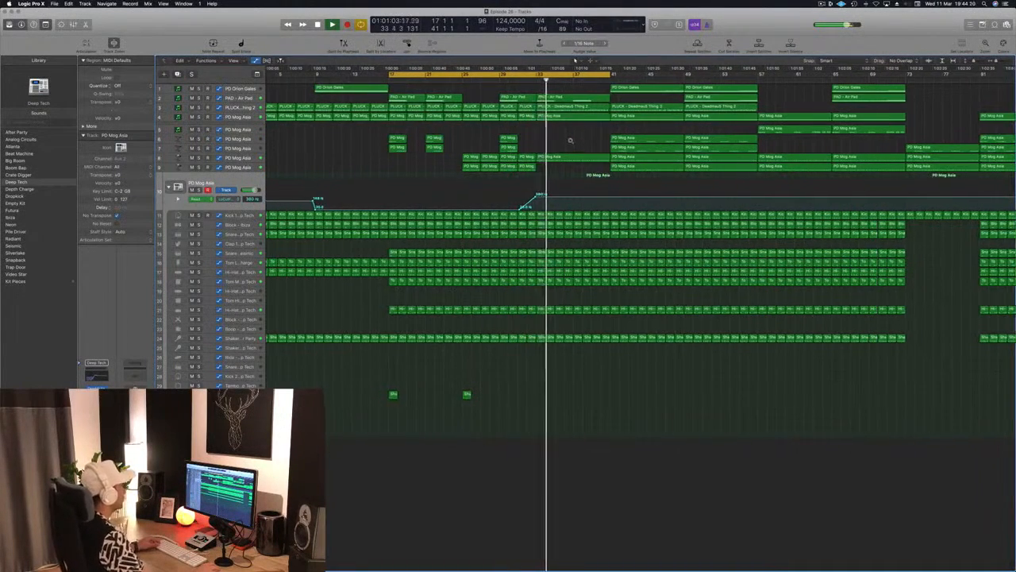
pyautogui.click(571, 97)
pyautogui.press('Delete')
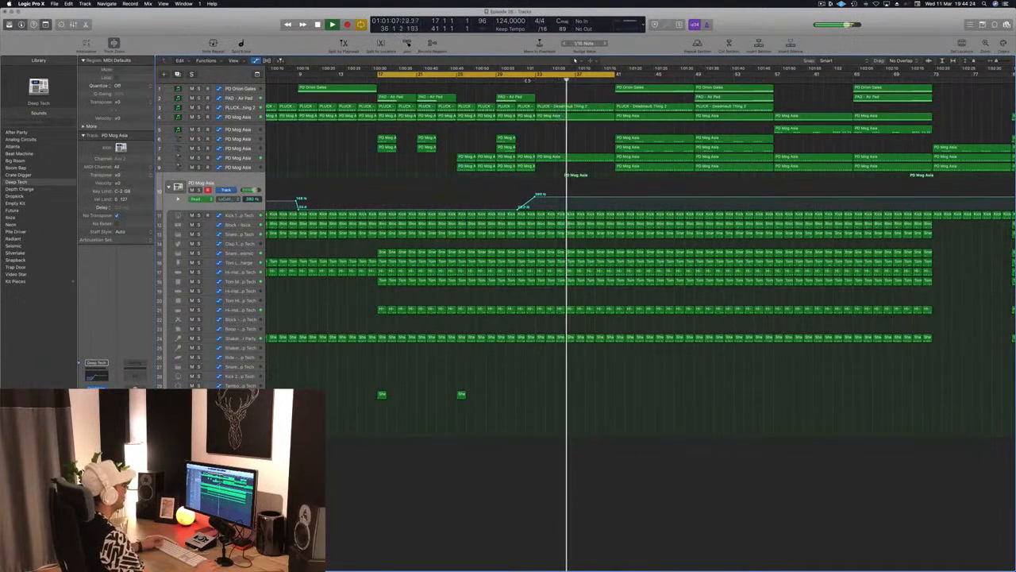
pyautogui.press('super+s')
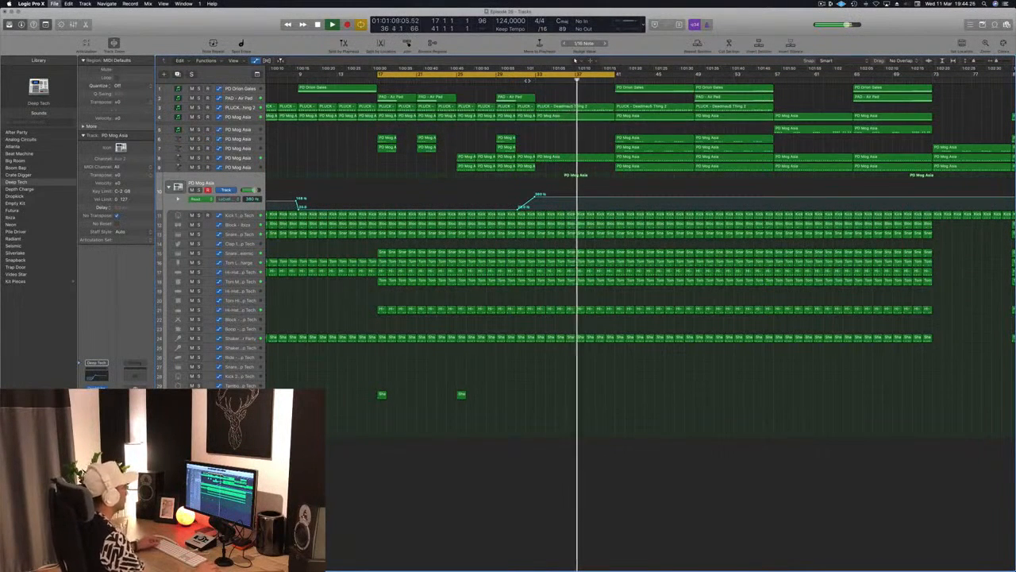
# Automate track 10's low cut to rise steeply just before bar 41 and drop back down at bar 41.
pyautogui.scroll(-2, 550, 85)
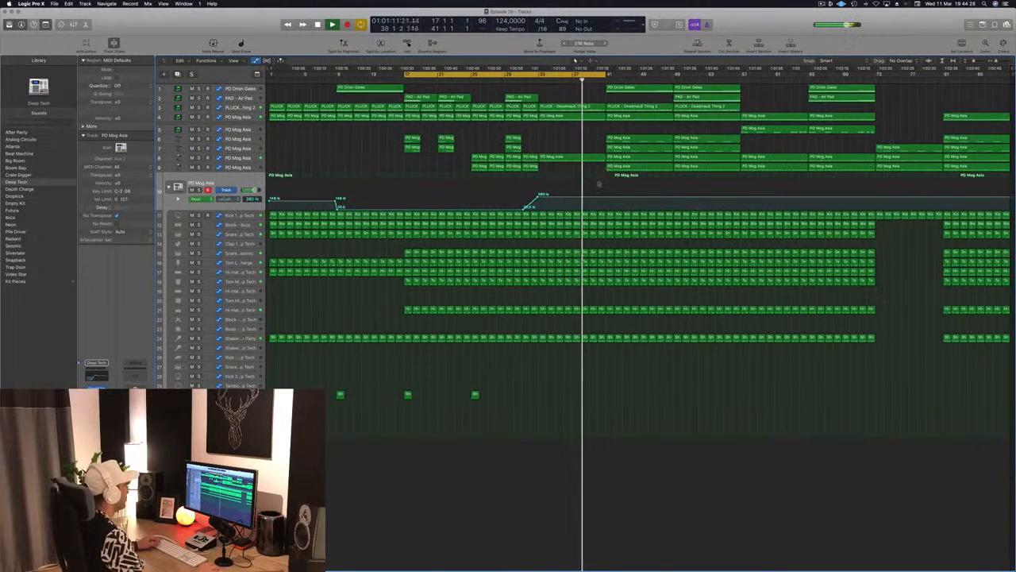
pyautogui.scroll(1, 611, 199)
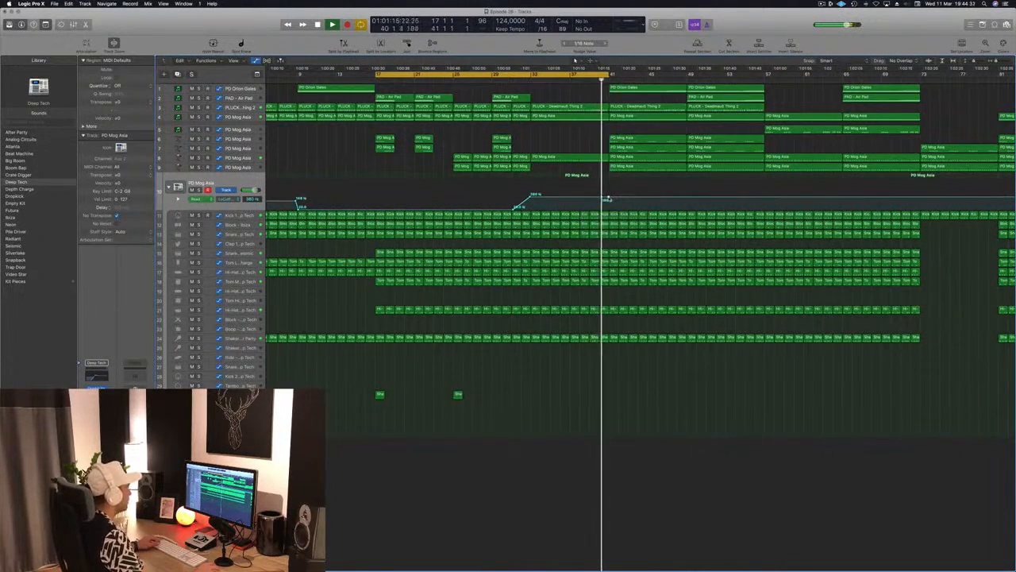
pyautogui.moveTo(605, 198)
pyautogui.mouseDown()
pyautogui.moveTo(613, 185)
pyautogui.moveTo(613, 208)
pyautogui.mouseUp()
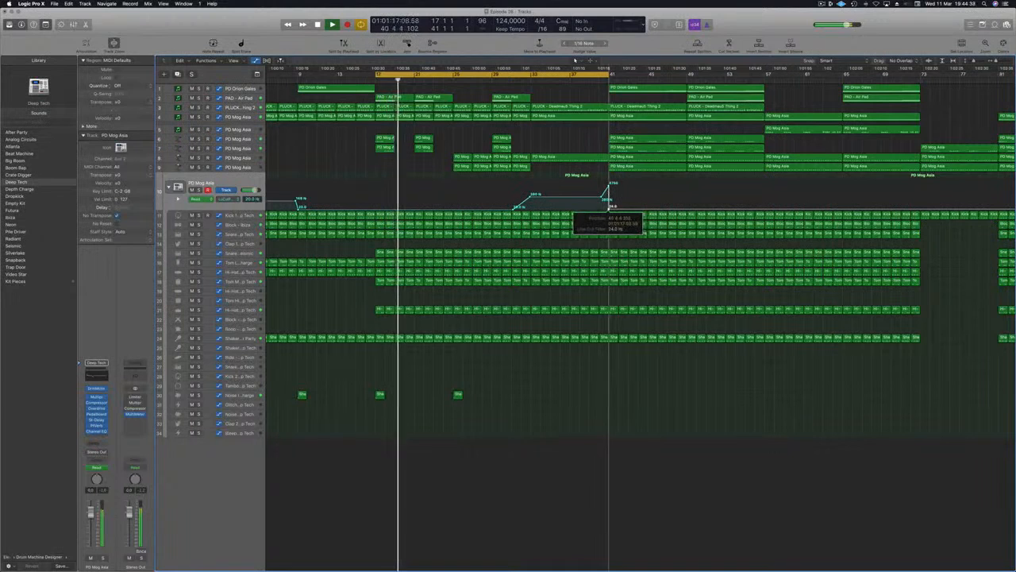
pyautogui.click(578, 201)
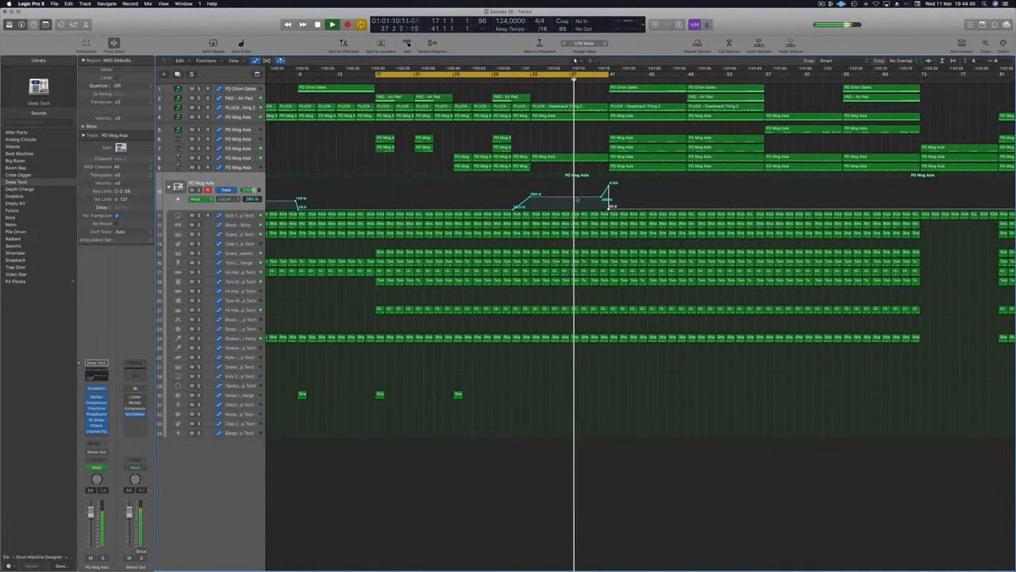
# Reshape track 10's low cut to slope down from 380 Hz at bar 37 until just before the bar 41 rise, and save the project.
pyautogui.click(572, 198)
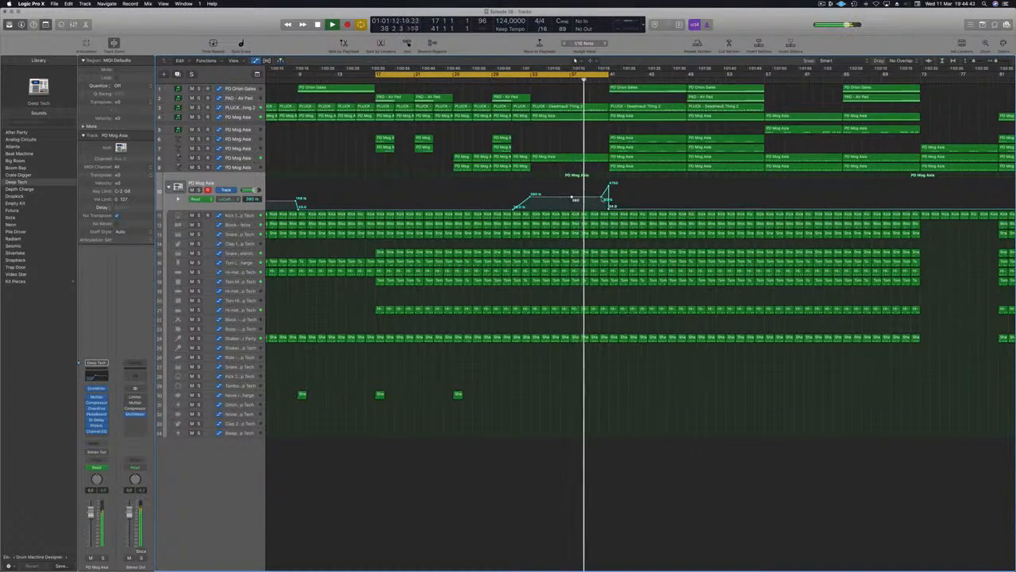
pyautogui.moveTo(593, 199); pyautogui.dragTo(603, 208)
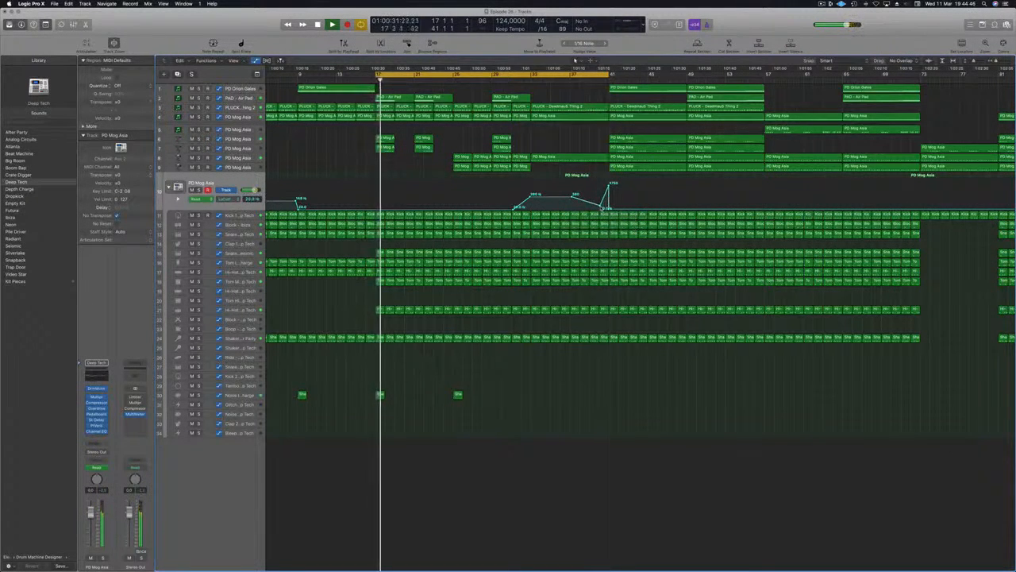
pyautogui.press('super+s')
pyautogui.scroll(-2, 421, 213)
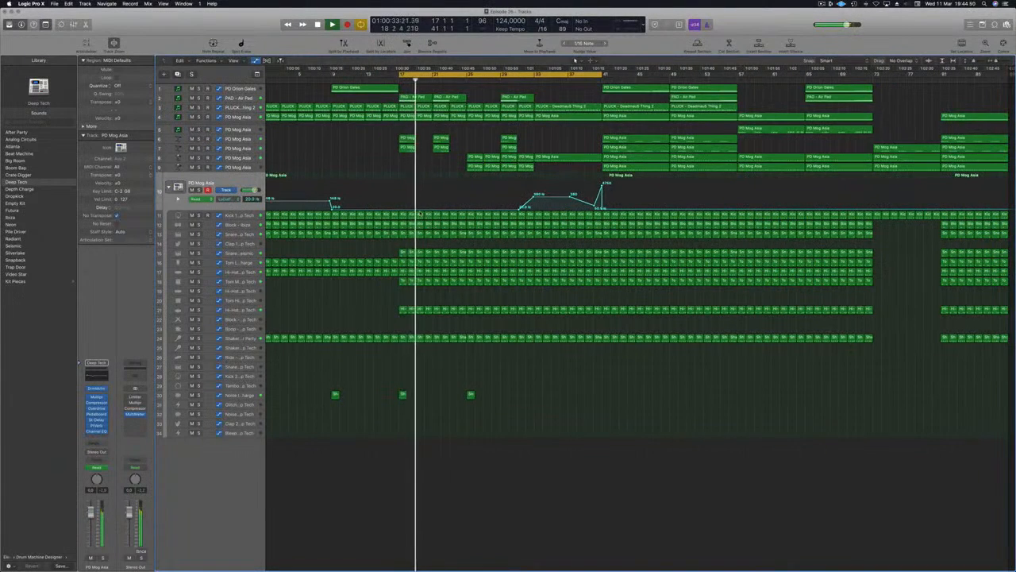
pyautogui.scroll(-1, 420, 213)
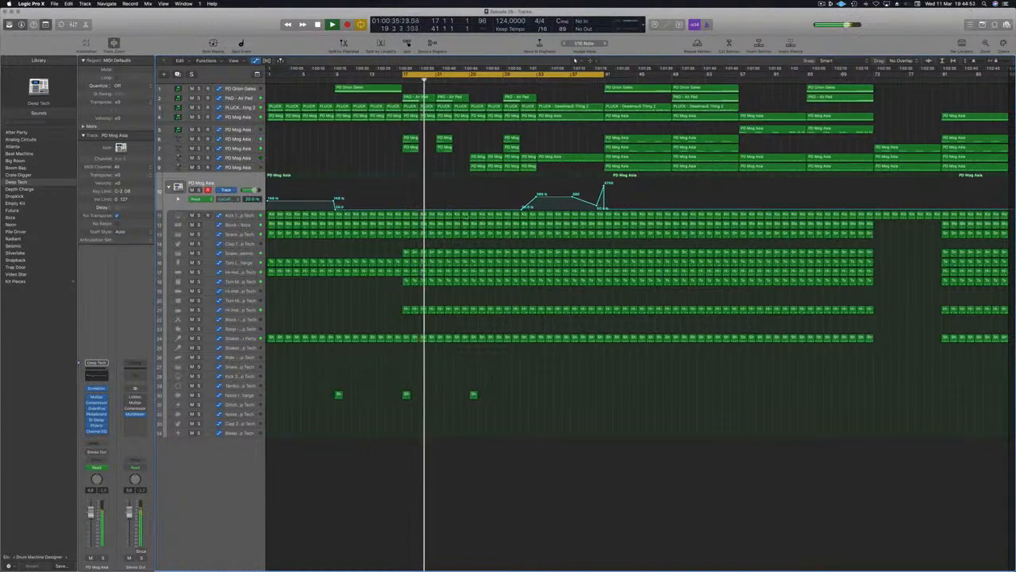
pyautogui.press('super+s')
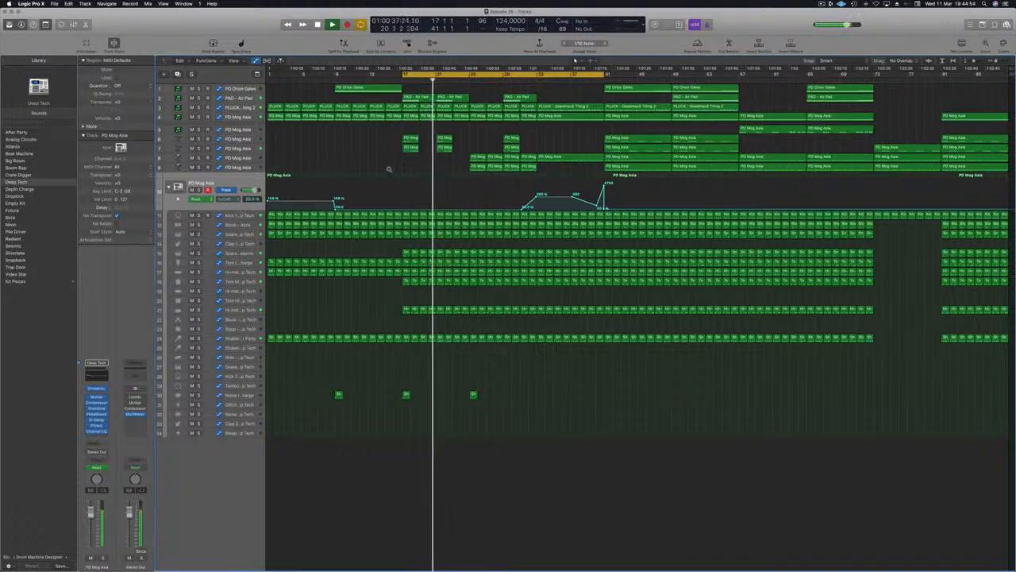
# Solo track 6 briefly to identify its sound, and replay the passage from bar 17 with all tracks.
pyautogui.scroll(1, 367, 147)
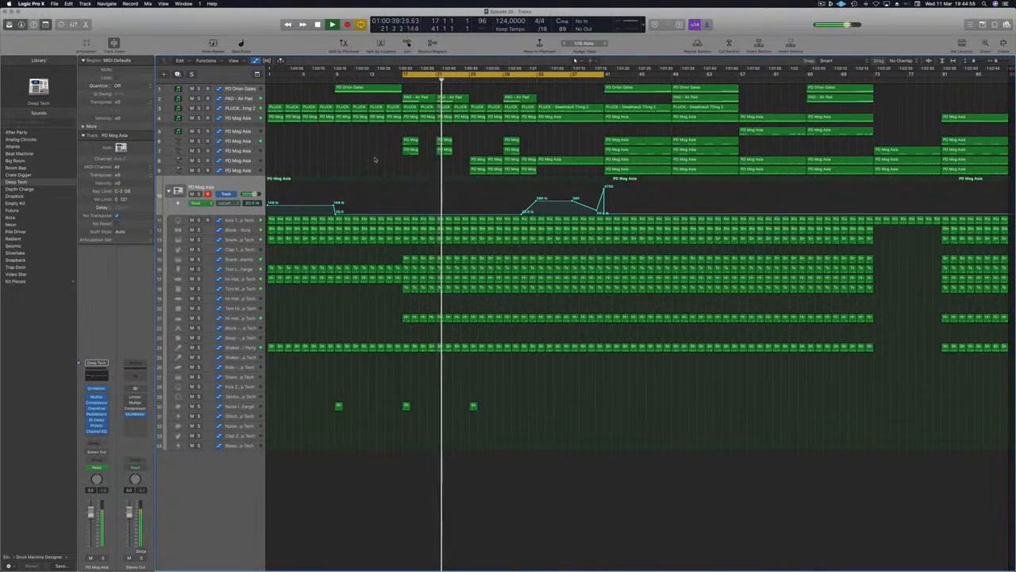
pyautogui.click(244, 142)
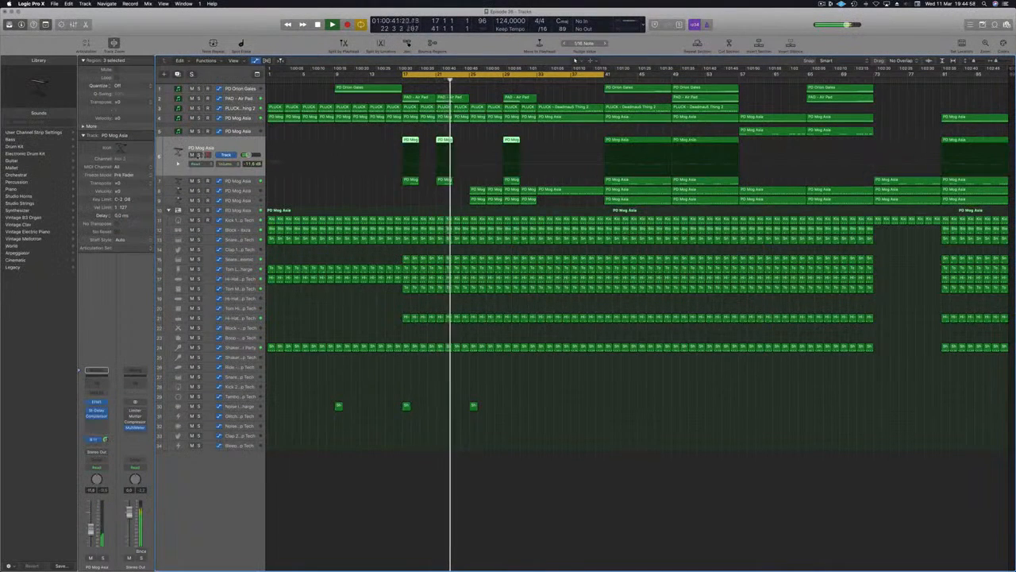
pyautogui.press('s')
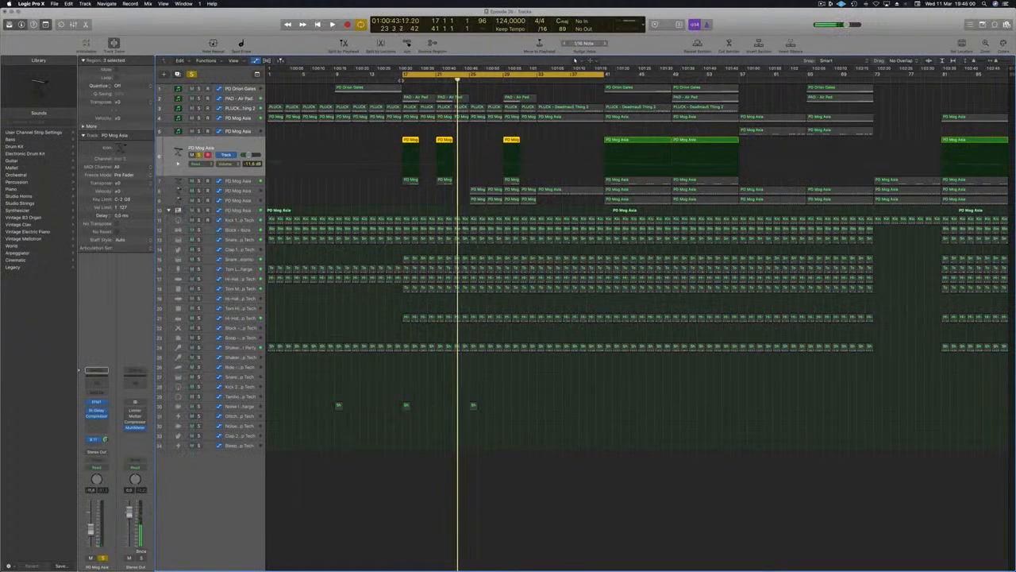
pyautogui.hotkey('shift', 'space')
pyautogui.press('s')
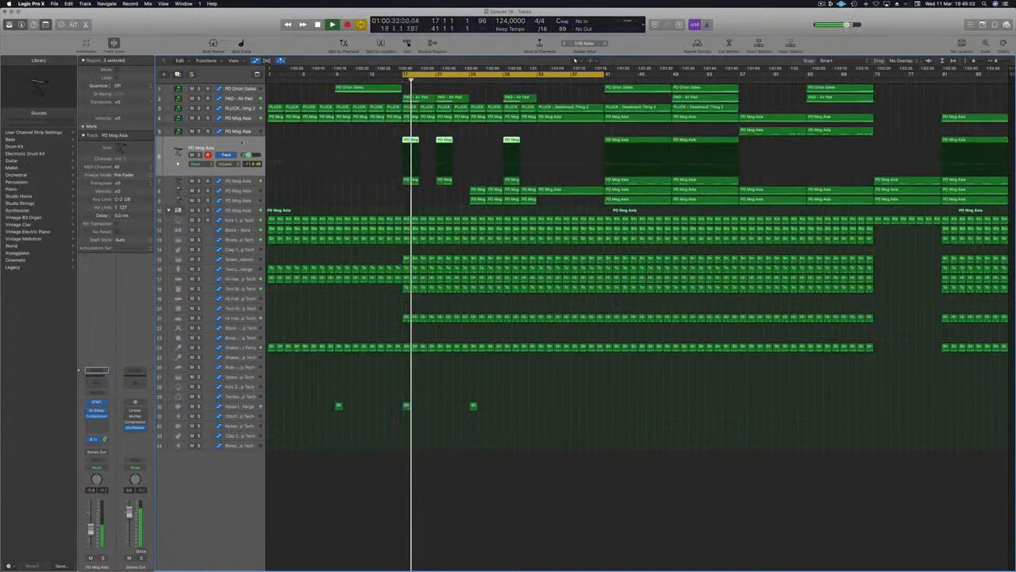
pyautogui.hotkey('shift', 'space')
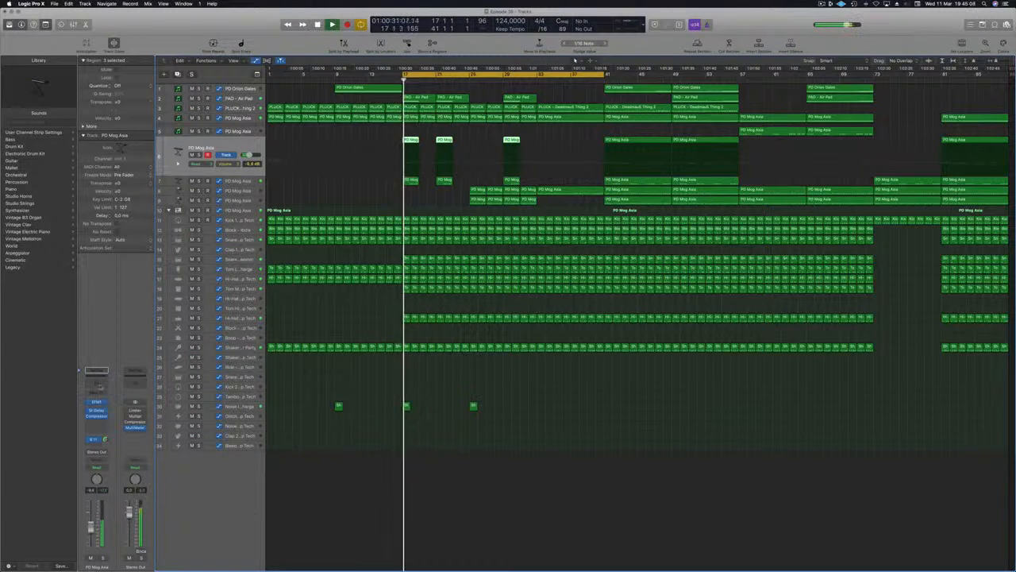
# Add a Channel EQ to track 6 and enable its low cut at 63 Hz.
pyautogui.click(96, 371)
pyautogui.moveTo(111, 38); pyautogui.dragTo(477, 128)
pyautogui.click(406, 239)
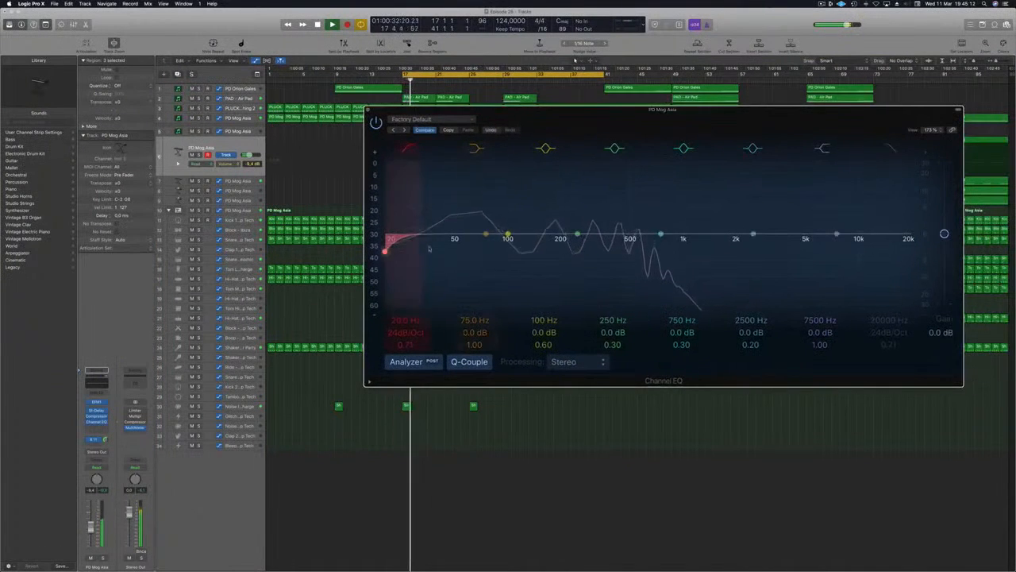
pyautogui.moveTo(433, 252); pyautogui.dragTo(473, 251)
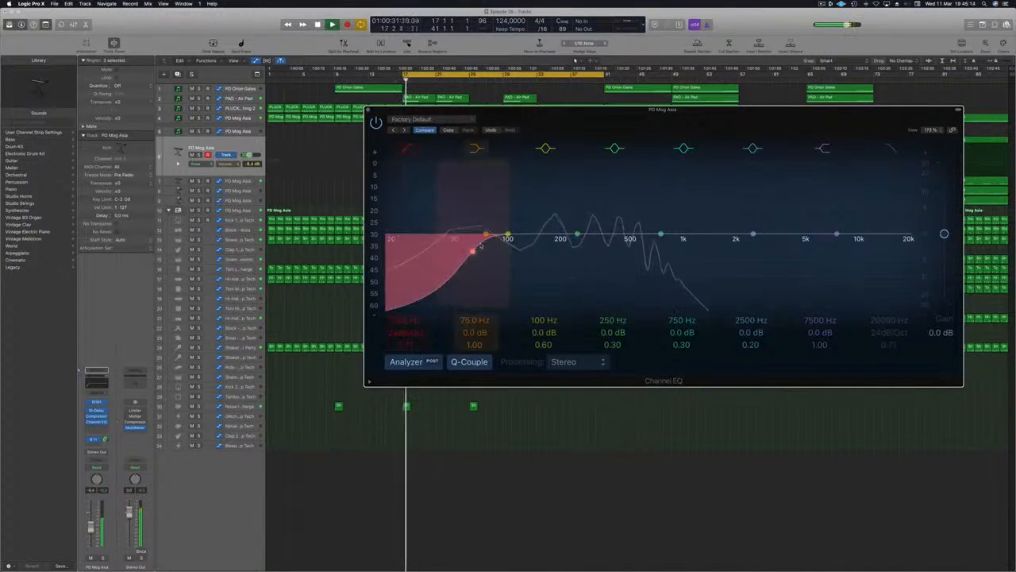
# Boost track 6's EQ by 2.0 dB at 970 Hz with a Q of 0.35, and replay from bar 17.
pyautogui.moveTo(752, 239); pyautogui.dragTo(713, 217)
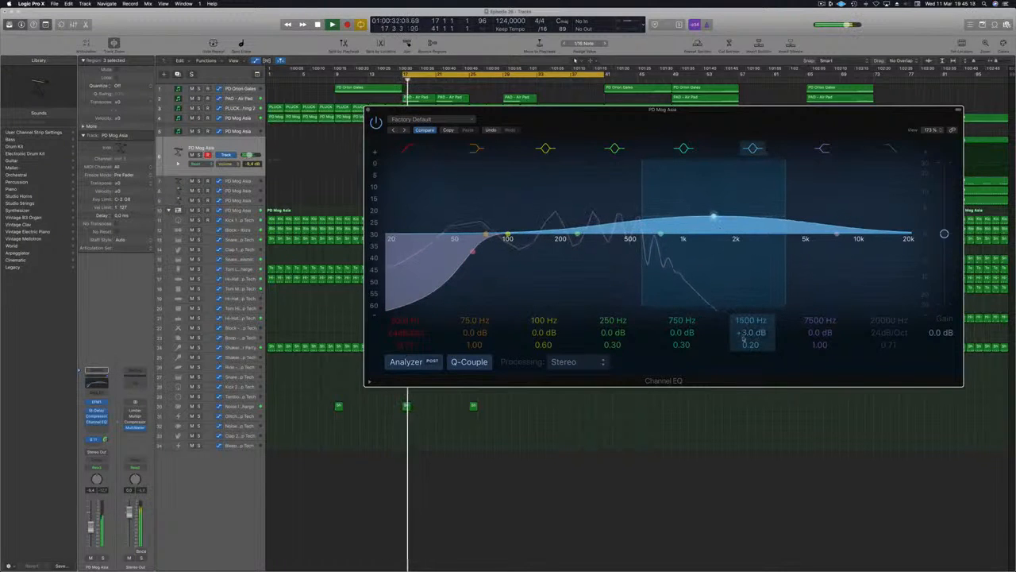
pyautogui.moveTo(744, 333)
pyautogui.mouseDown()
pyautogui.moveTo(744, 324)
pyautogui.moveTo(751, 342)
pyautogui.mouseUp()
pyautogui.moveTo(714, 206); pyautogui.dragTo(680, 222)
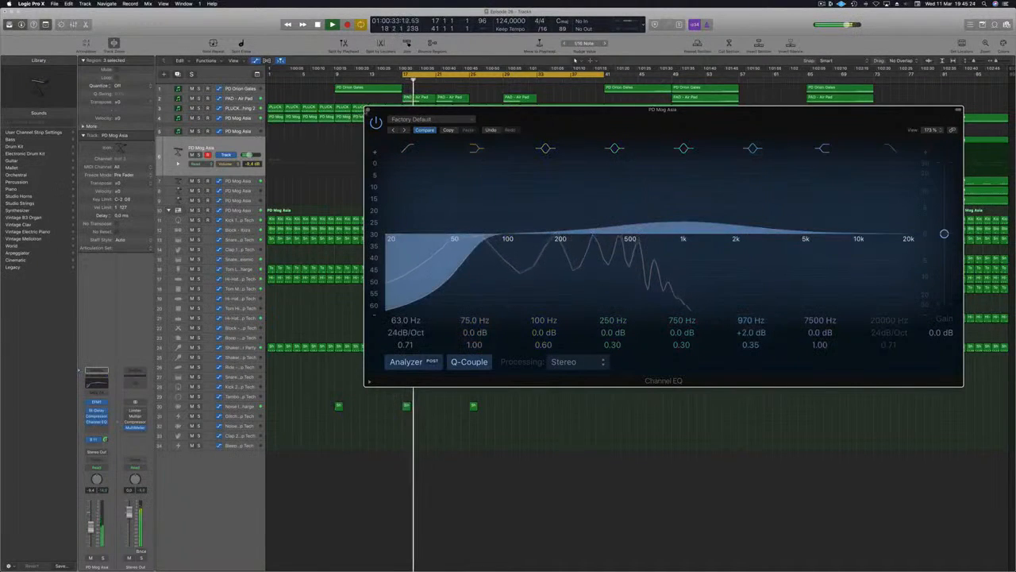
pyautogui.click(367, 110)
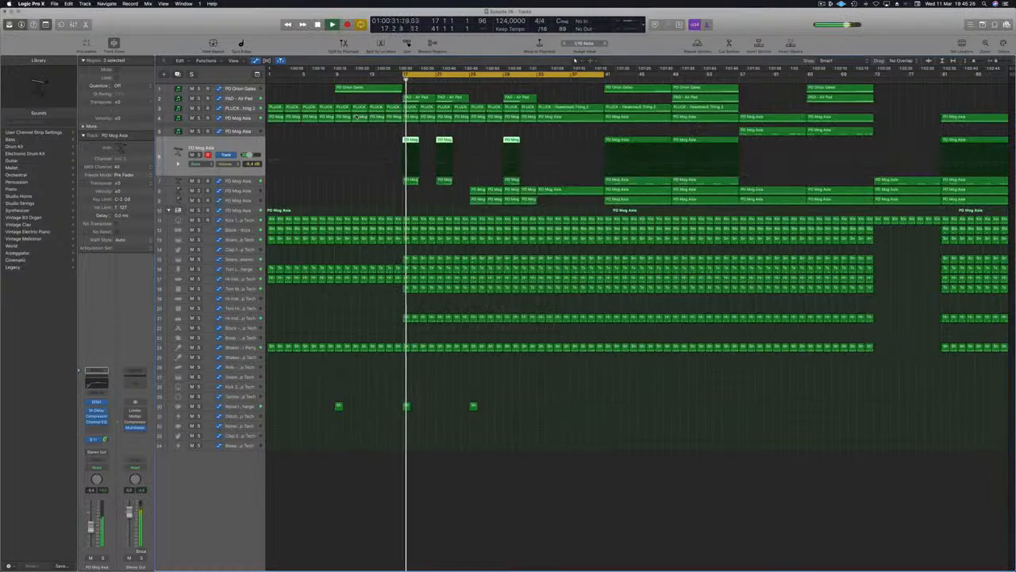
pyautogui.press('space')
pyautogui.press('space')
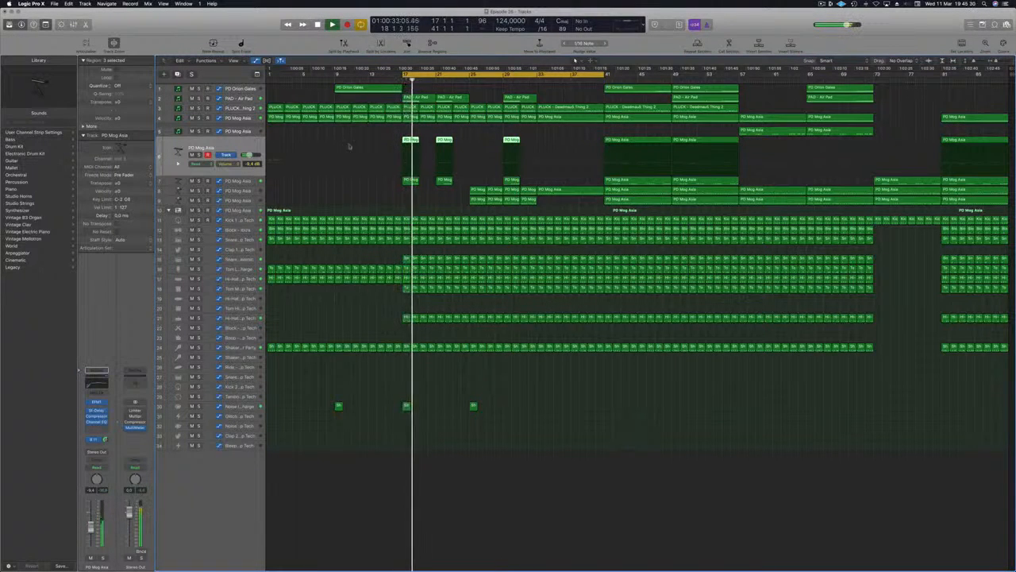
# Add a Channel EQ to track 7 and enable its low cut at 62 Hz.
pyautogui.click(250, 181)
pyautogui.press('space')
pyautogui.press('space')
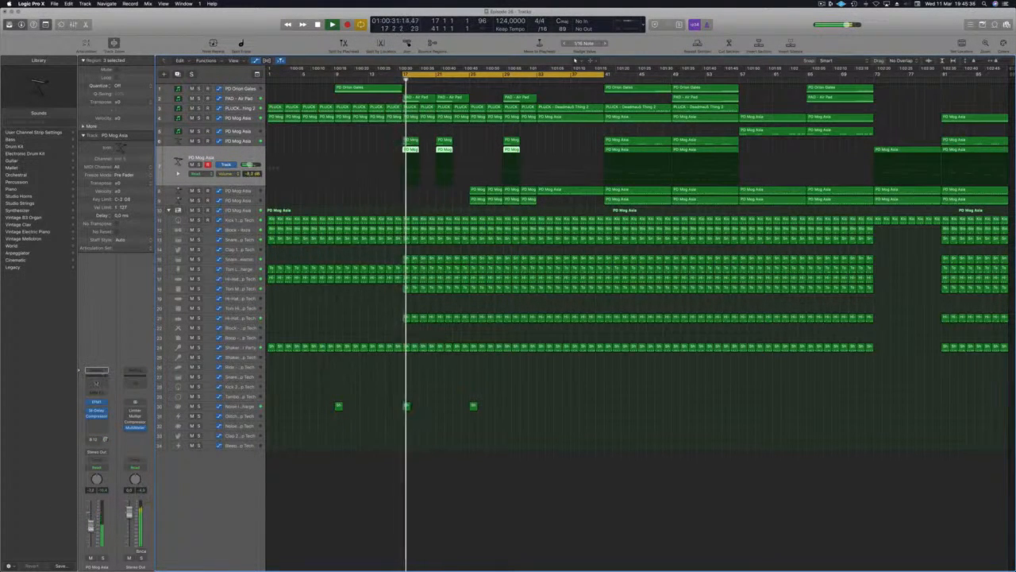
pyautogui.click(97, 383)
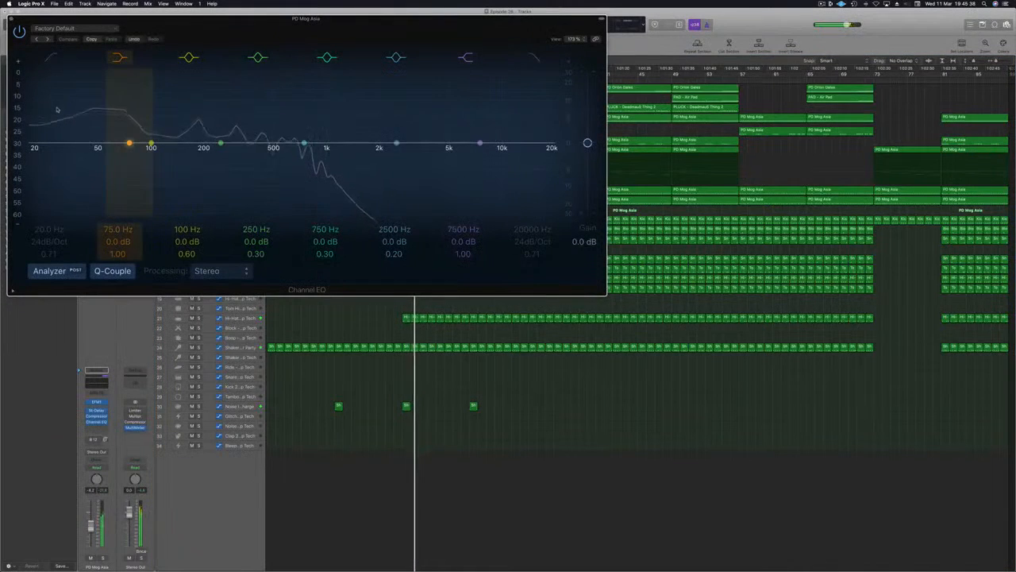
pyautogui.click(52, 59)
pyautogui.moveTo(60, 101); pyautogui.dragTo(159, 106)
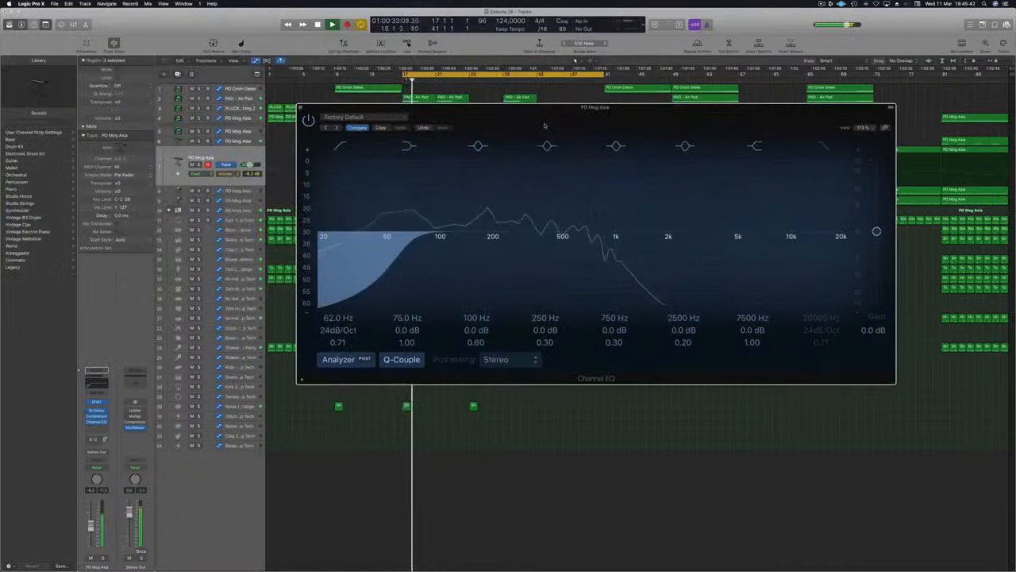
pyautogui.press('space')
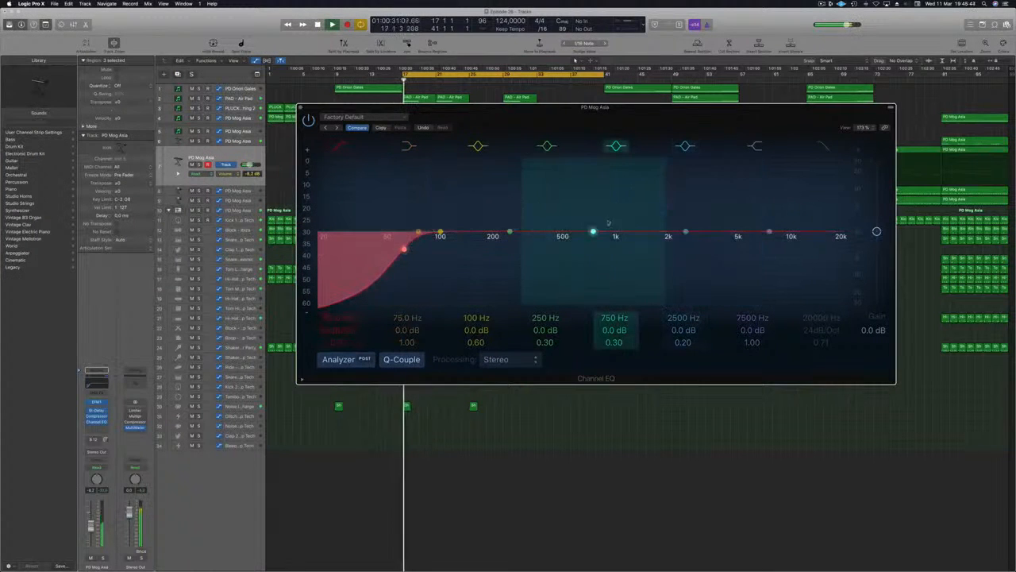
# Set the 750 Hz band of track 7's EQ to 230 Hz, +2.5 dB and Q 2.30, and close the EQ.
pyautogui.moveTo(598, 234); pyautogui.dragTo(616, 216)
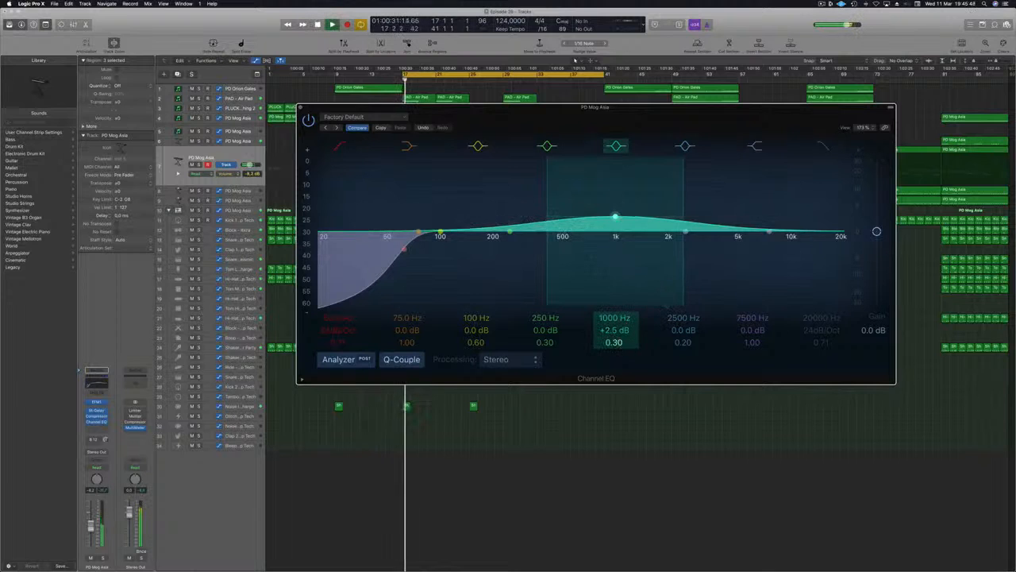
pyautogui.moveTo(615, 342); pyautogui.dragTo(615, 334)
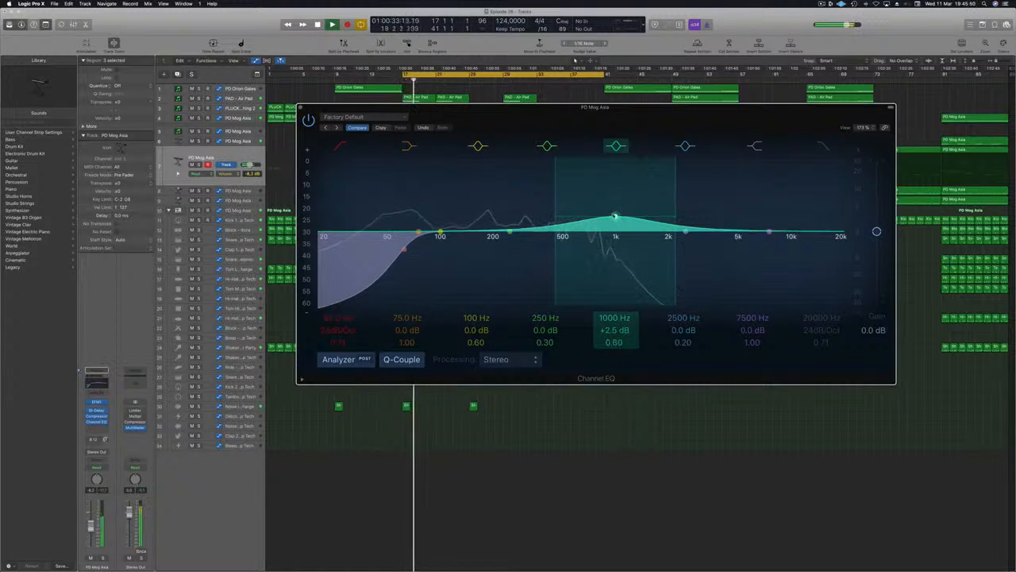
pyautogui.moveTo(614, 216); pyautogui.dragTo(502, 207)
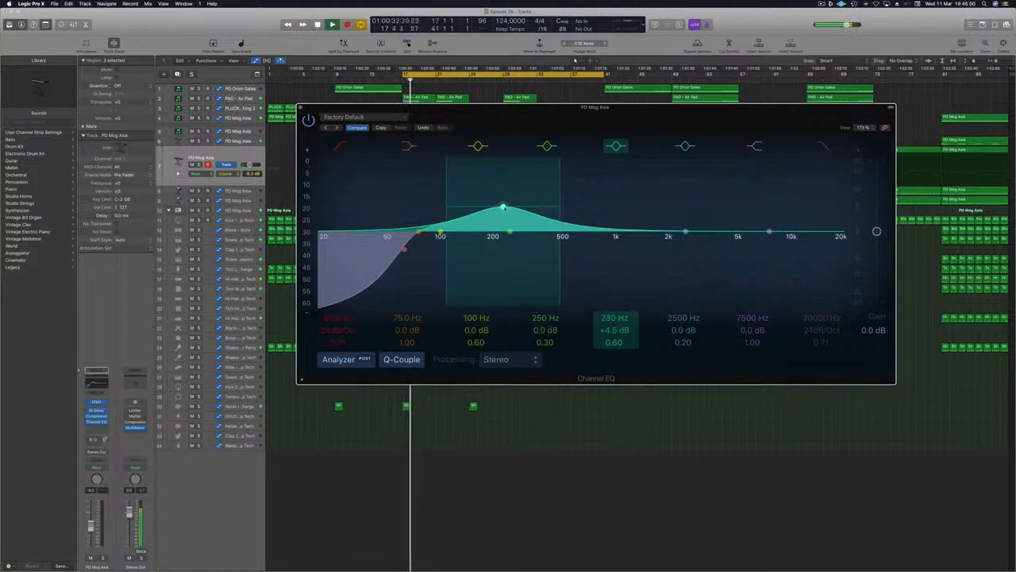
pyautogui.moveTo(503, 209); pyautogui.dragTo(505, 215)
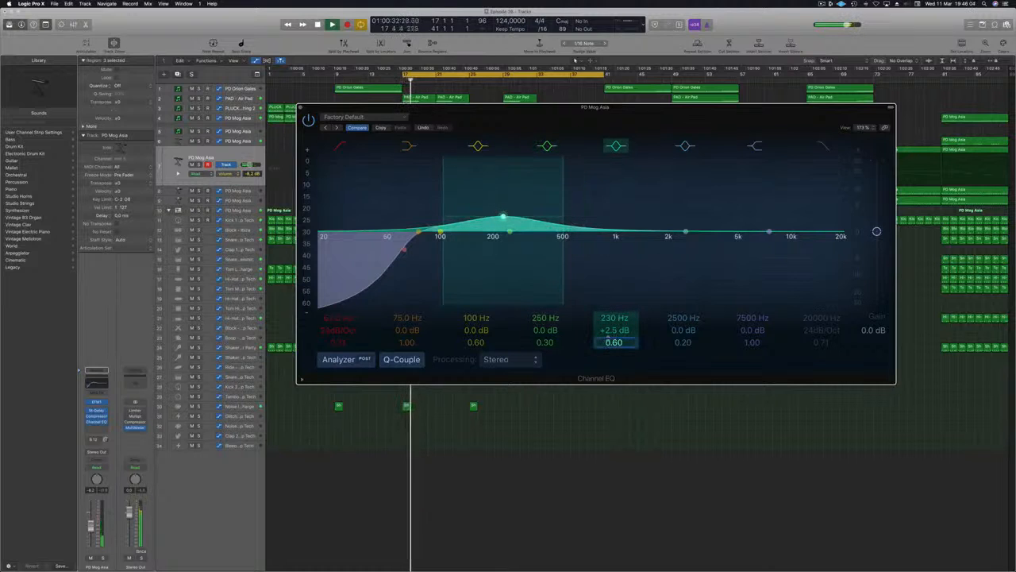
pyautogui.moveTo(609, 340)
pyautogui.mouseDown()
pyautogui.moveTo(609, 310)
pyautogui.moveTo(610, 339)
pyautogui.mouseUp()
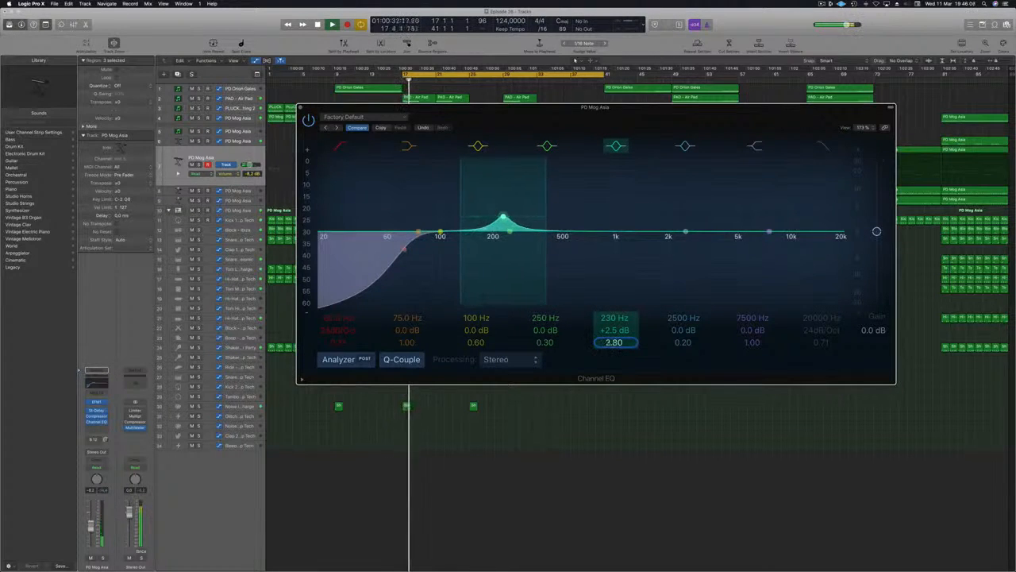
pyautogui.moveTo(614, 344); pyautogui.dragTo(614, 349)
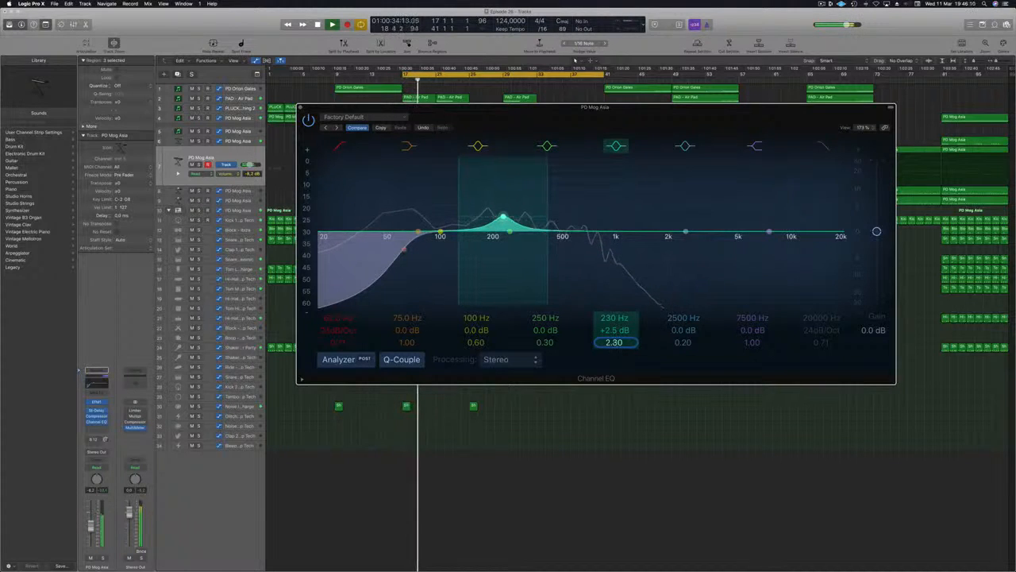
pyautogui.press('space')
pyautogui.press('space')
pyautogui.click(310, 117)
pyautogui.click(301, 108)
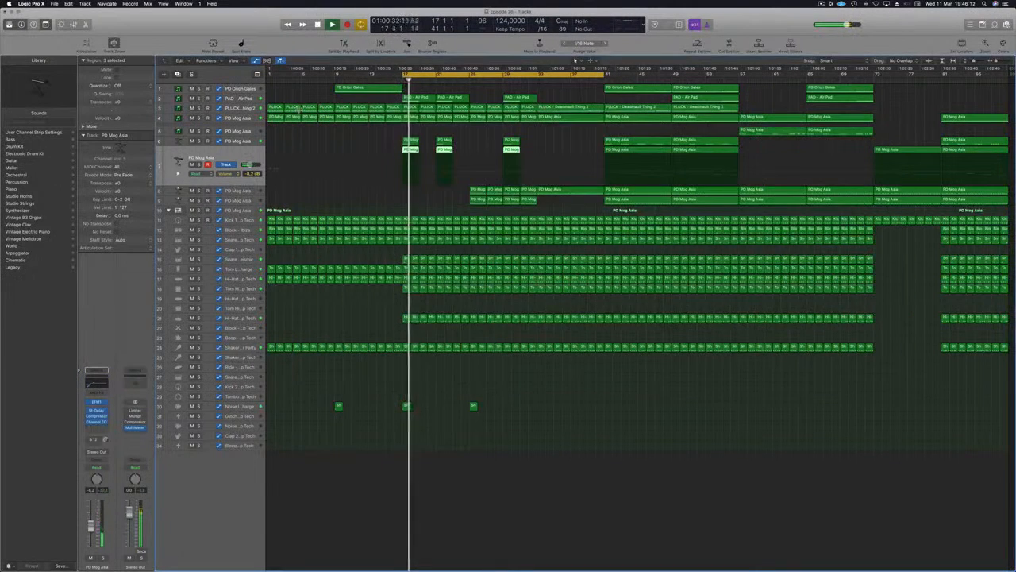
# Replay the passage from bar 17 to check how tracks 6 and 7 sit in the mix.
pyautogui.press('space')
pyautogui.press('space')
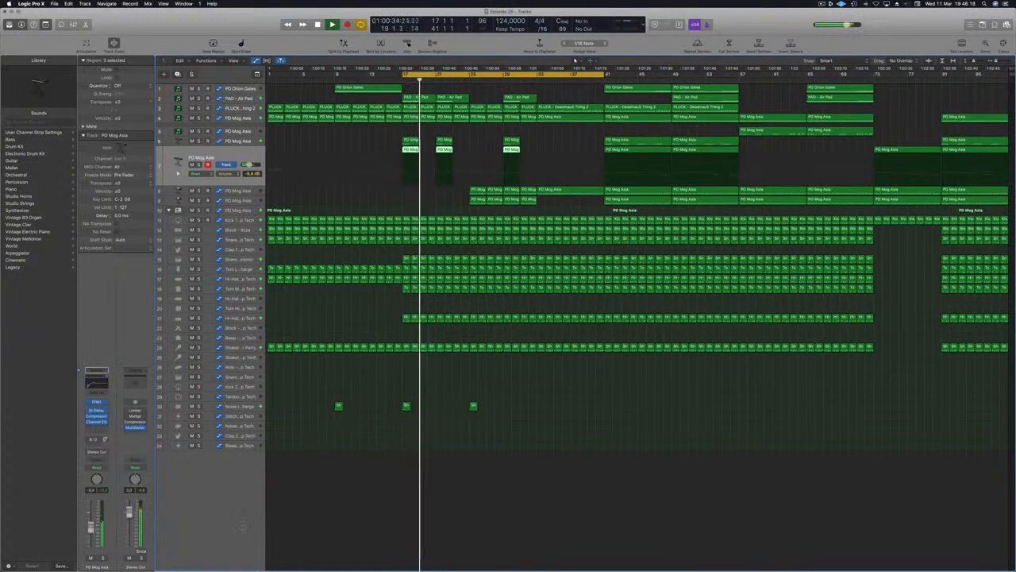
pyautogui.click(514, 465)
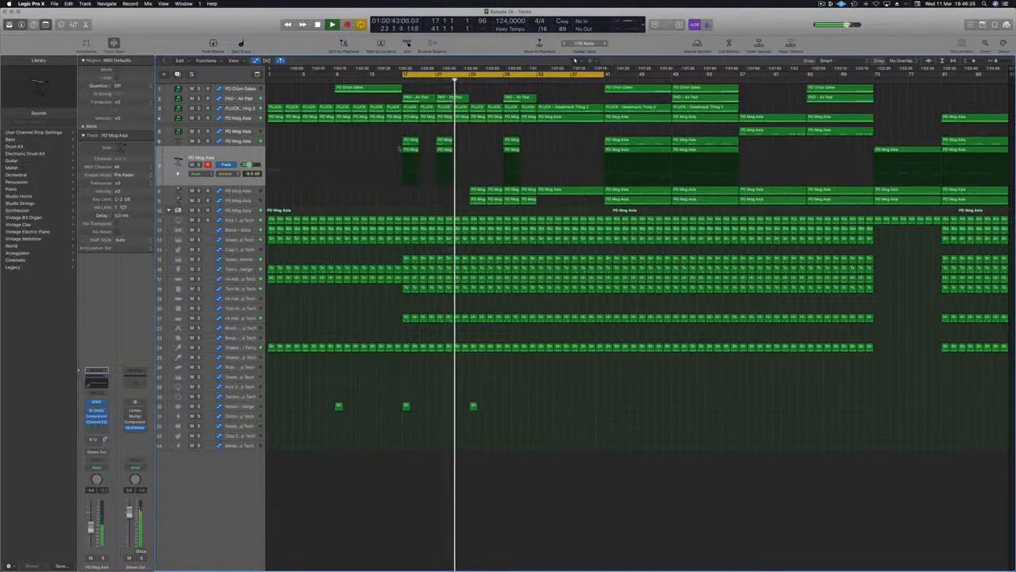
pyautogui.press('space')
pyautogui.press('space')
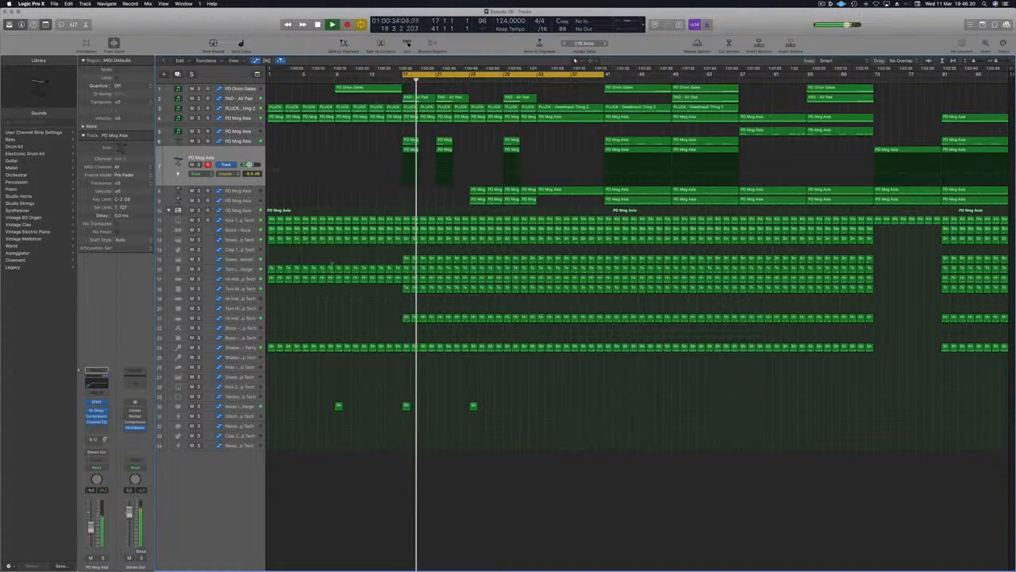
pyautogui.press('space')
# Copy track 6's bar 17 region onto the Clap 1 – Deep Tech track at bar 19 and open the copy for note editing.
pyautogui.click(254, 251)
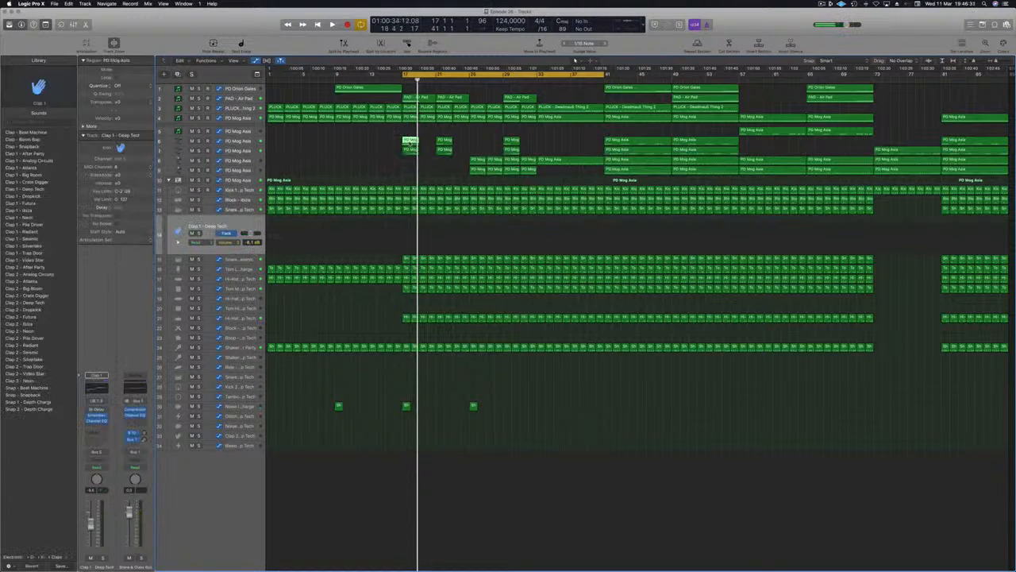
pyautogui.moveTo(424, 153); pyautogui.dragTo(430, 231)
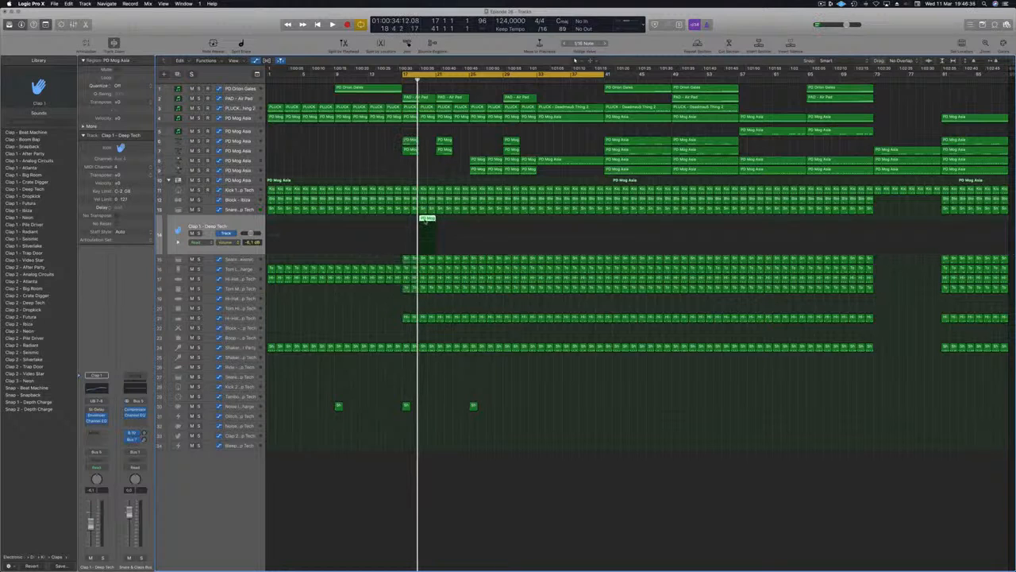
pyautogui.doubleClick(426, 219)
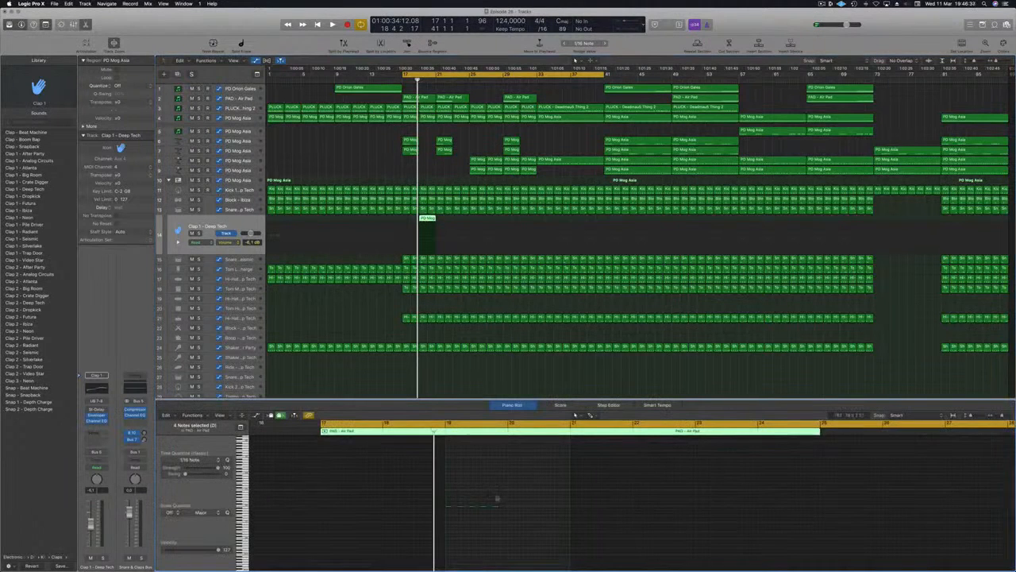
# Lower the pitch of all notes in the copied clap region and delete the last three of them.
pyautogui.moveTo(496, 498); pyautogui.dragTo(439, 524)
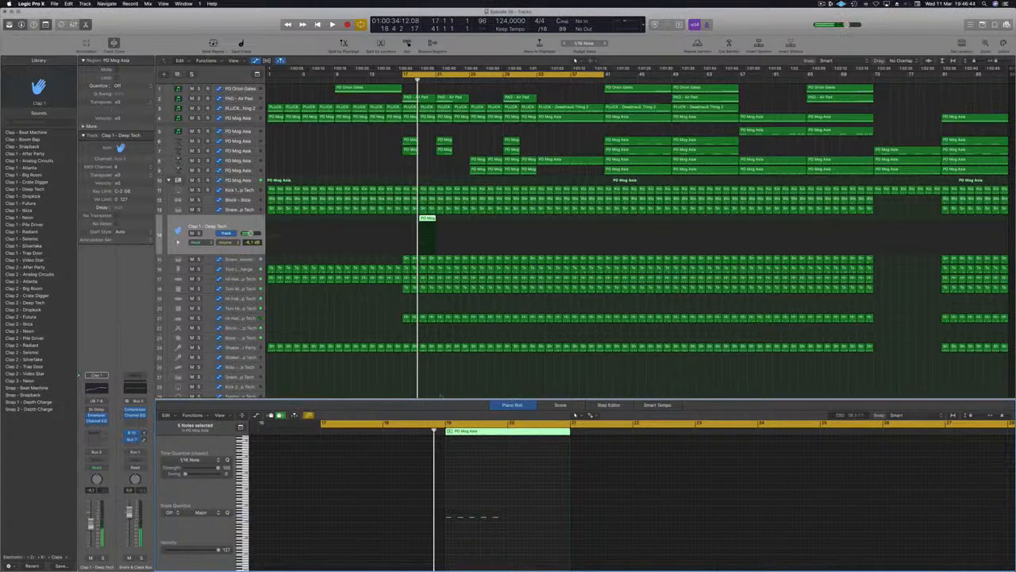
pyautogui.moveTo(522, 496); pyautogui.dragTo(468, 534)
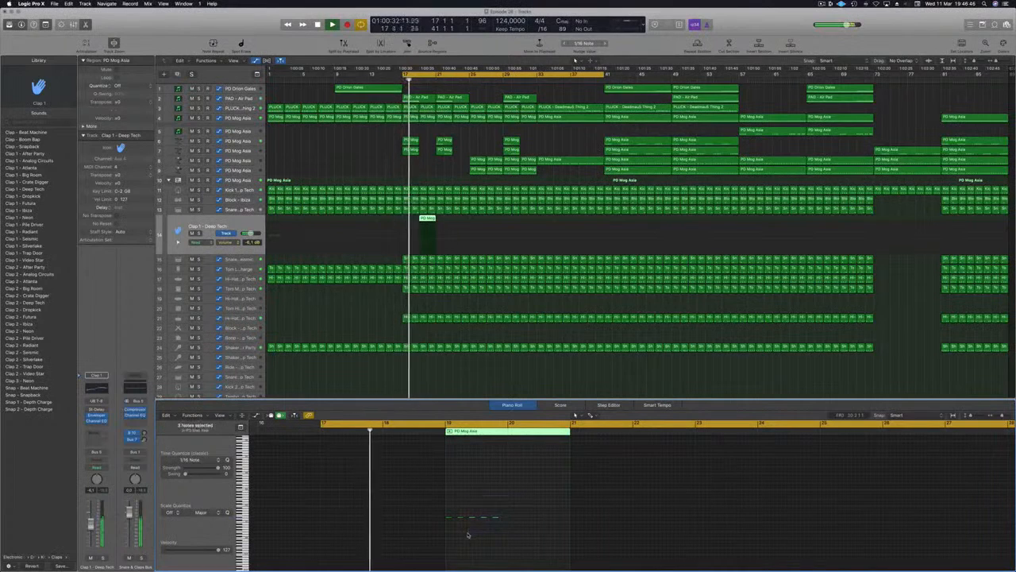
pyautogui.press('super+Right')
pyautogui.press('super+Right')
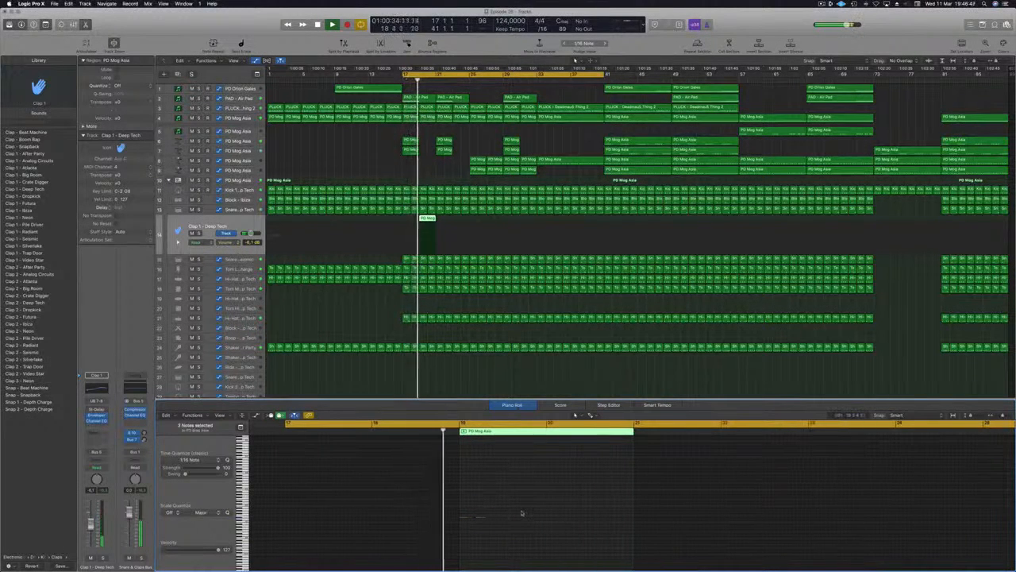
pyautogui.press('super+Left')
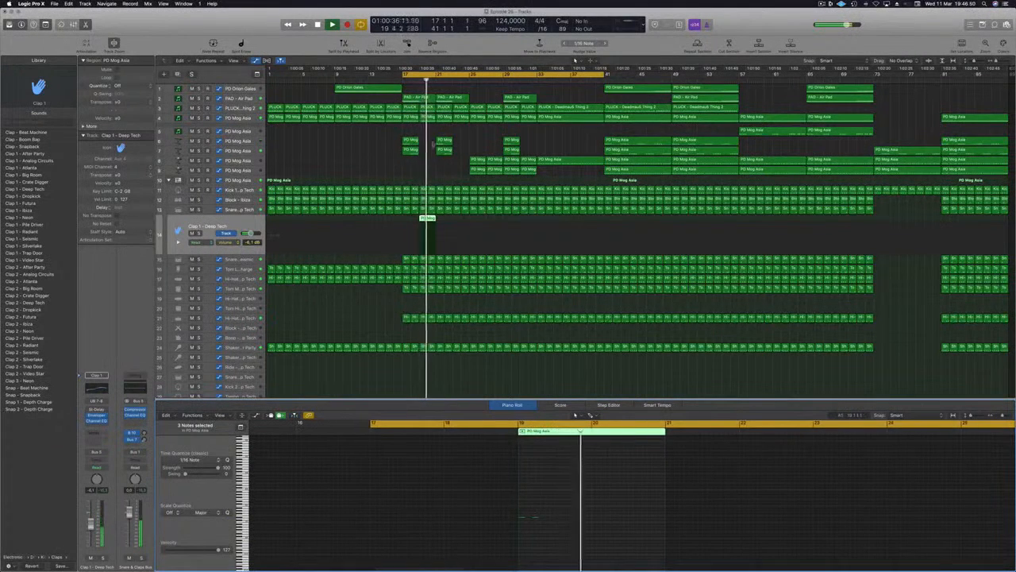
# Copy the edited clap region to bar 23, and audition clap sounds during playback, settling on Clap 1 – Analog Circuits.
pyautogui.moveTo(428, 219); pyautogui.dragTo(461, 220)
pyautogui.click(235, 225)
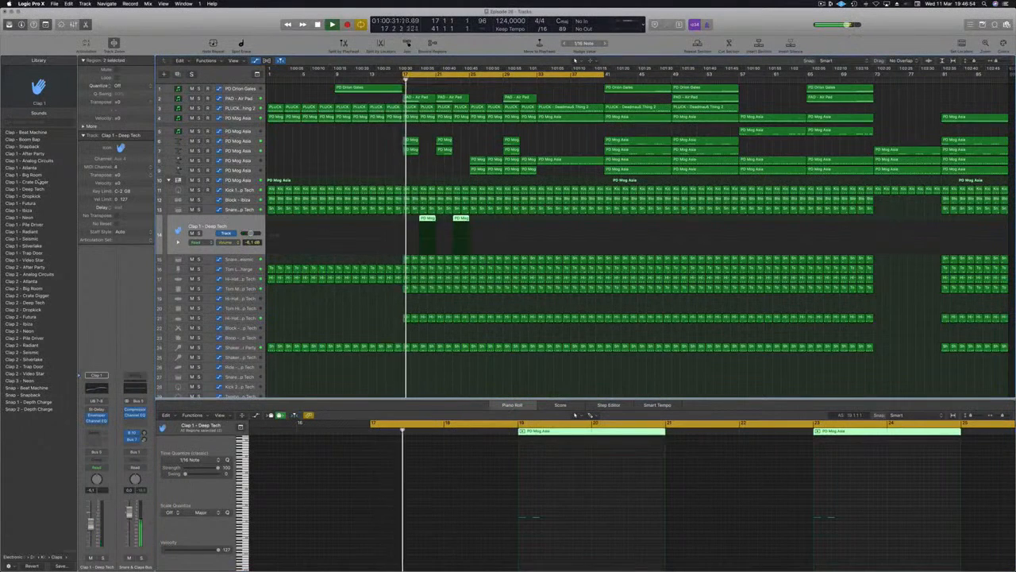
pyautogui.click(33, 134)
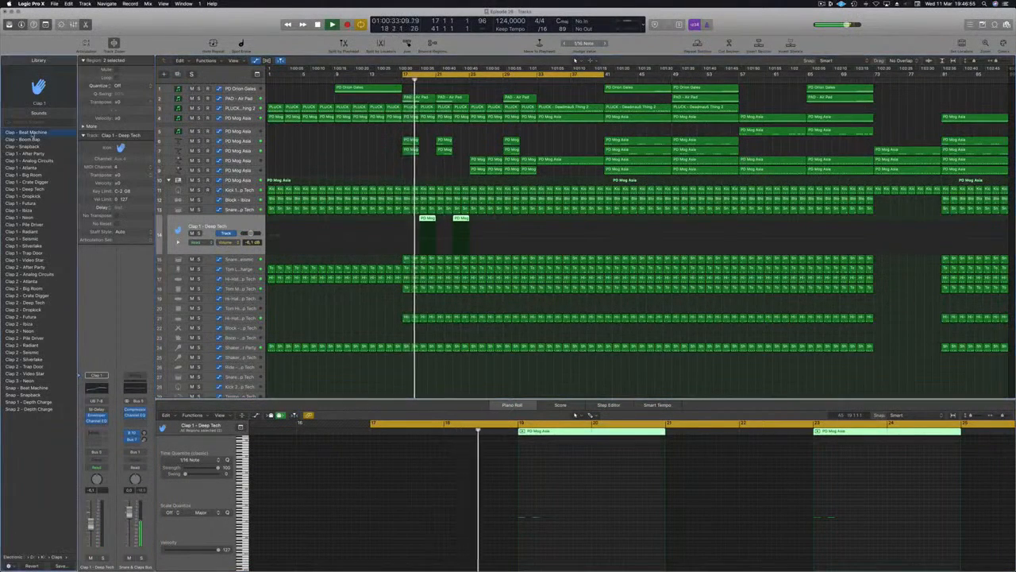
pyautogui.click(29, 140)
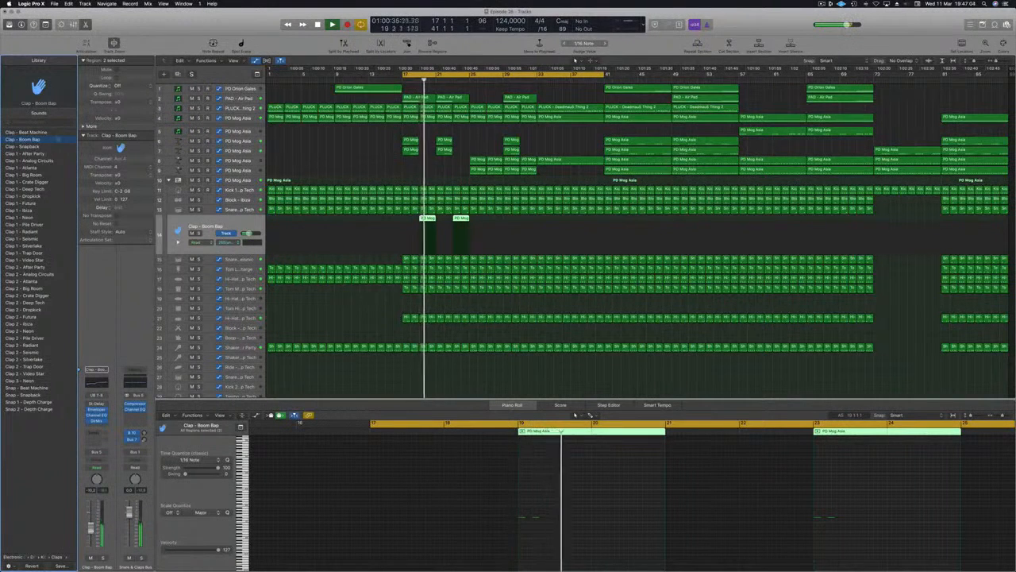
pyautogui.click(36, 149)
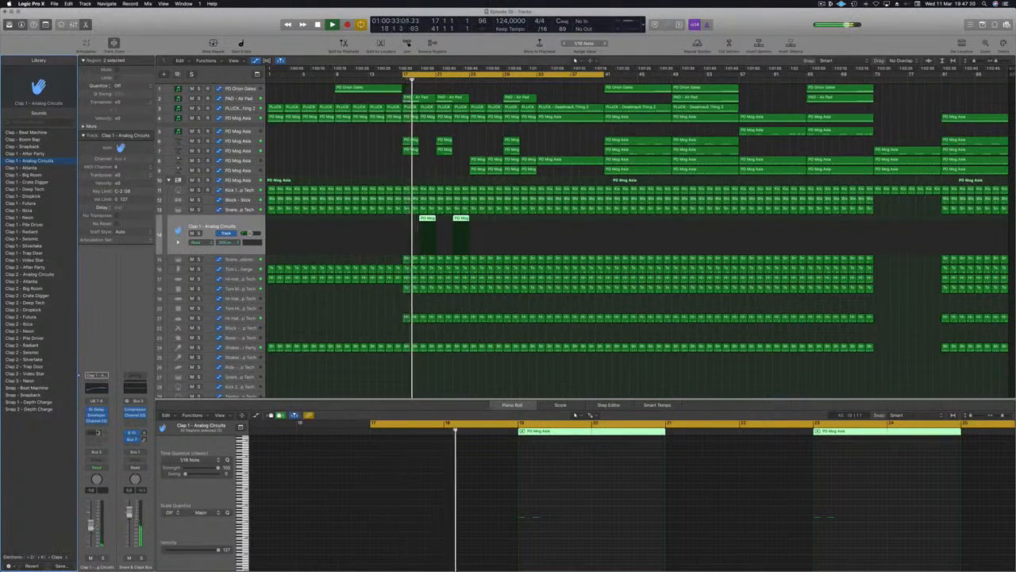
# Send the clap track to Bus 11 and open the SilverVerb on that bus's aux channel to check its settings.
pyautogui.click(96, 450)
pyautogui.moveTo(112, 445)
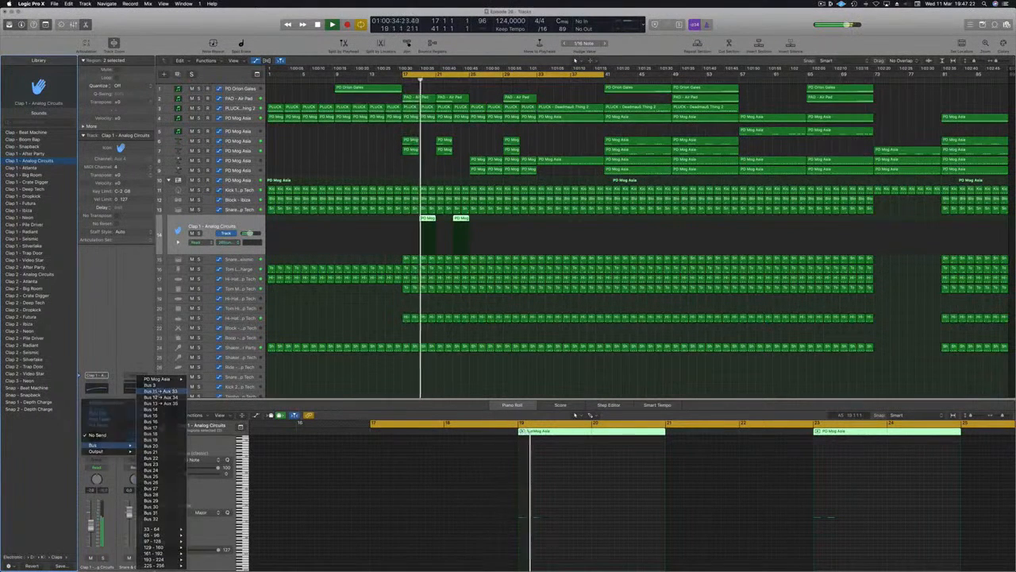
pyautogui.click(159, 391)
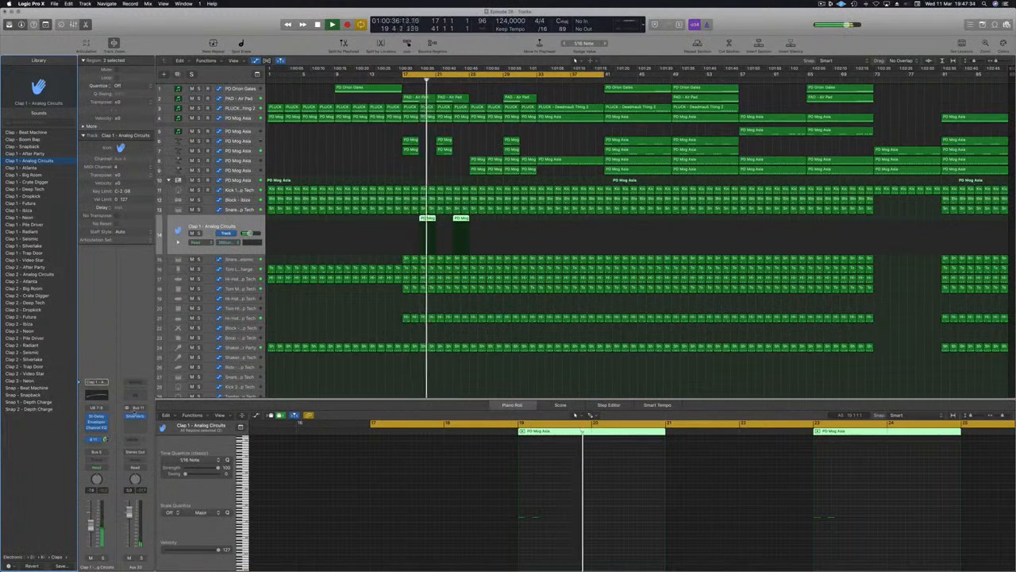
pyautogui.click(136, 415)
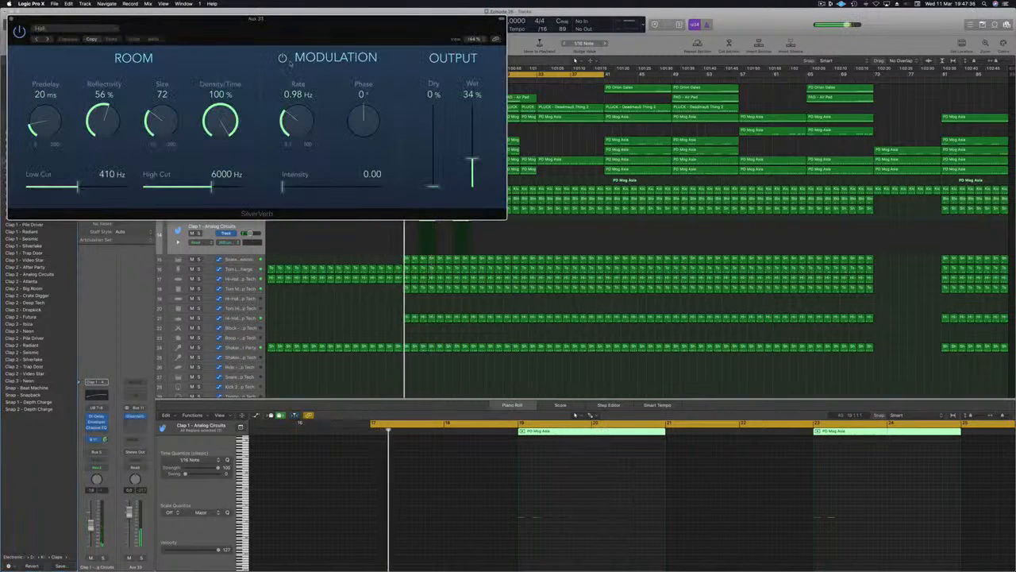
pyautogui.moveTo(93, 38); pyautogui.dragTo(185, 55)
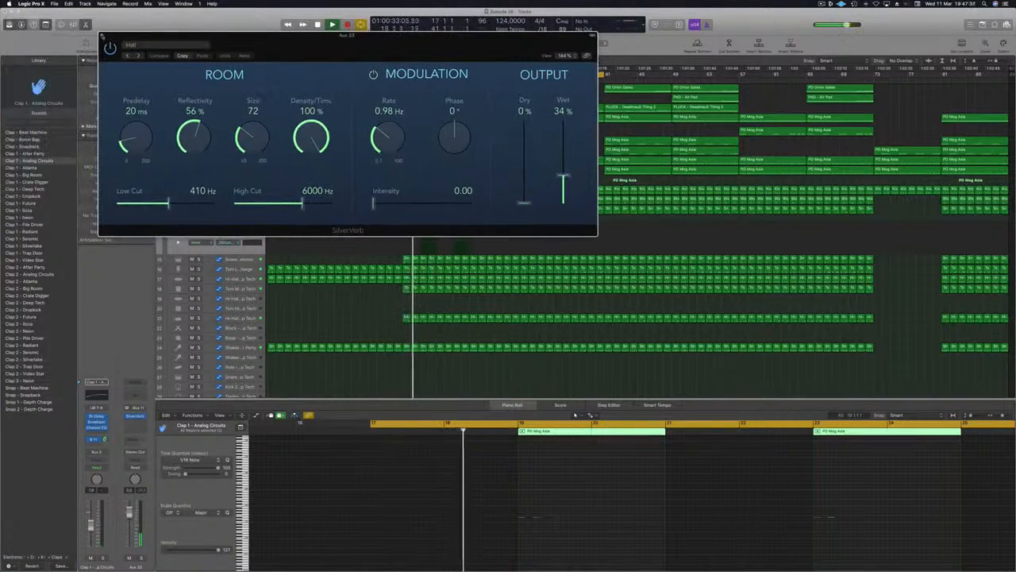
# Close the SilverVerb plug-in window, clear the region selection and move playback to around bar 23.
pyautogui.press('super+w')
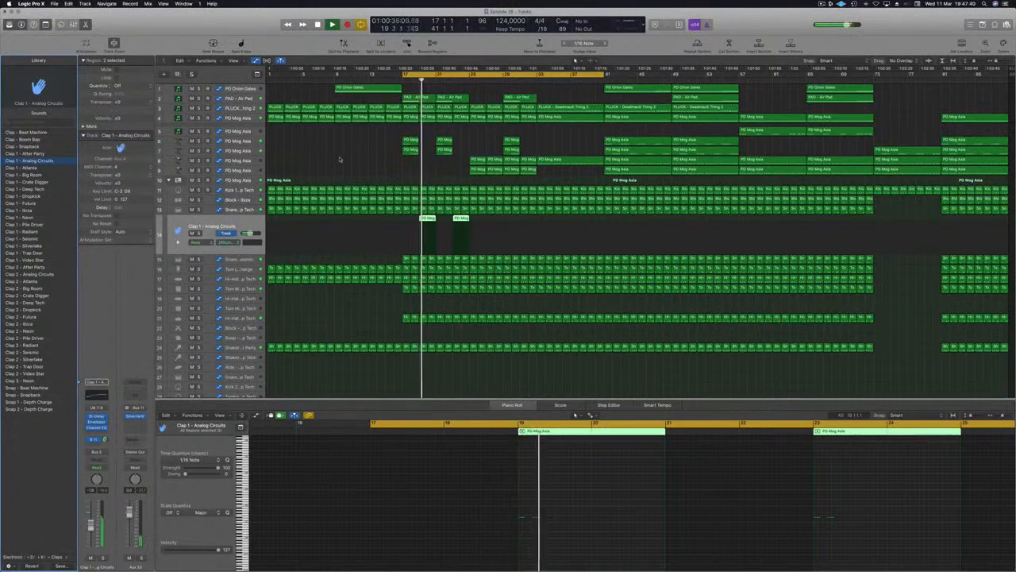
pyautogui.click(334, 154)
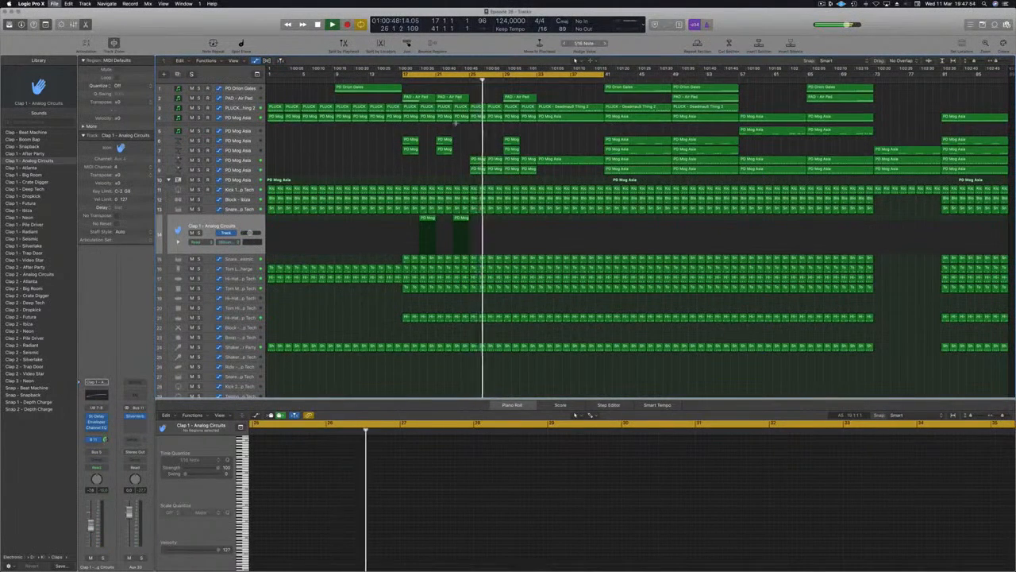
pyautogui.click(452, 80)
pyautogui.press('super+Right')
pyautogui.press('super+Right')
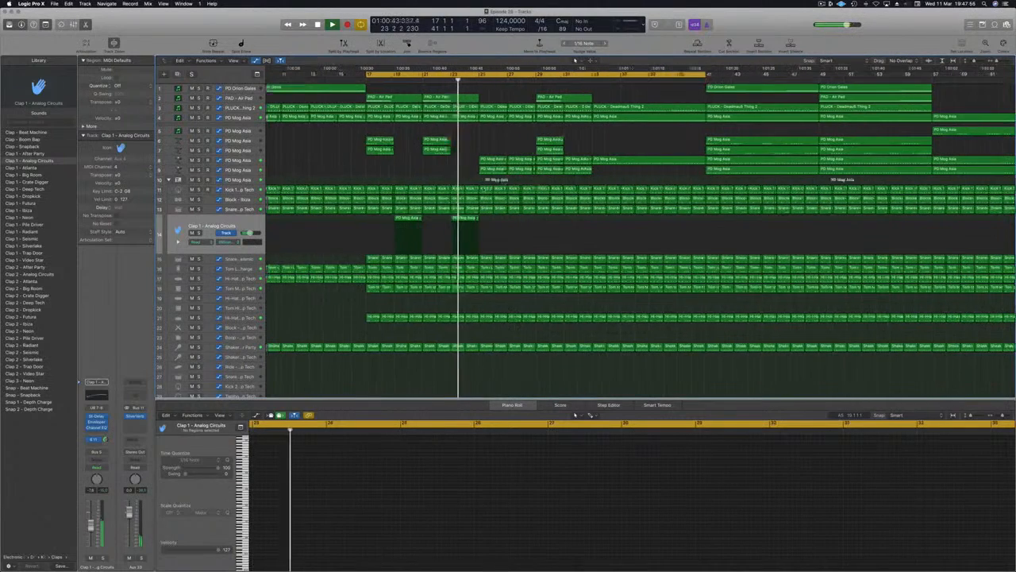
# Move the last note of the bar 24 Kick 1 - Deep Tech region earlier and replay from bar 17.
pyautogui.click(470, 189)
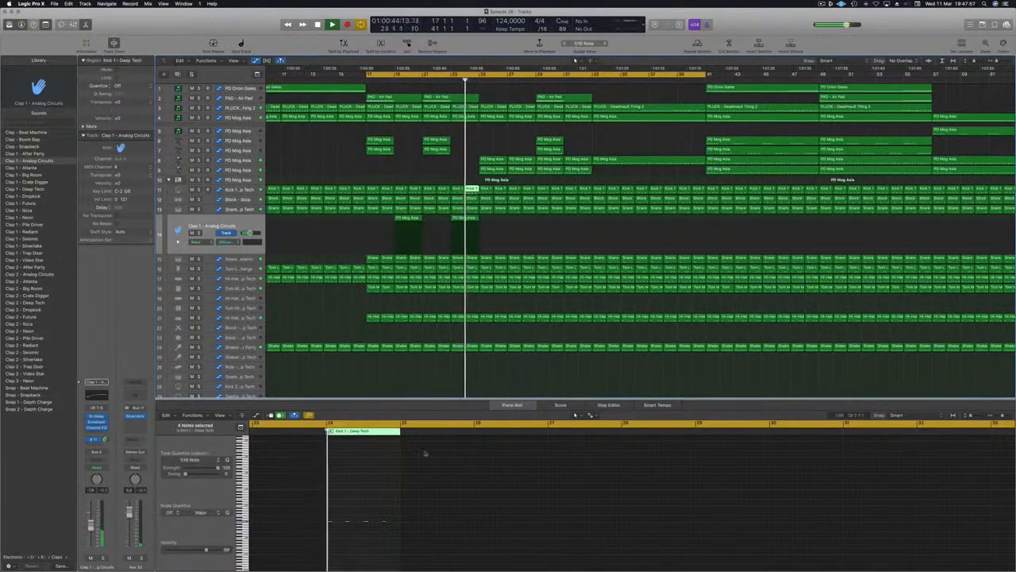
pyautogui.press('super+z')
pyautogui.click(384, 522)
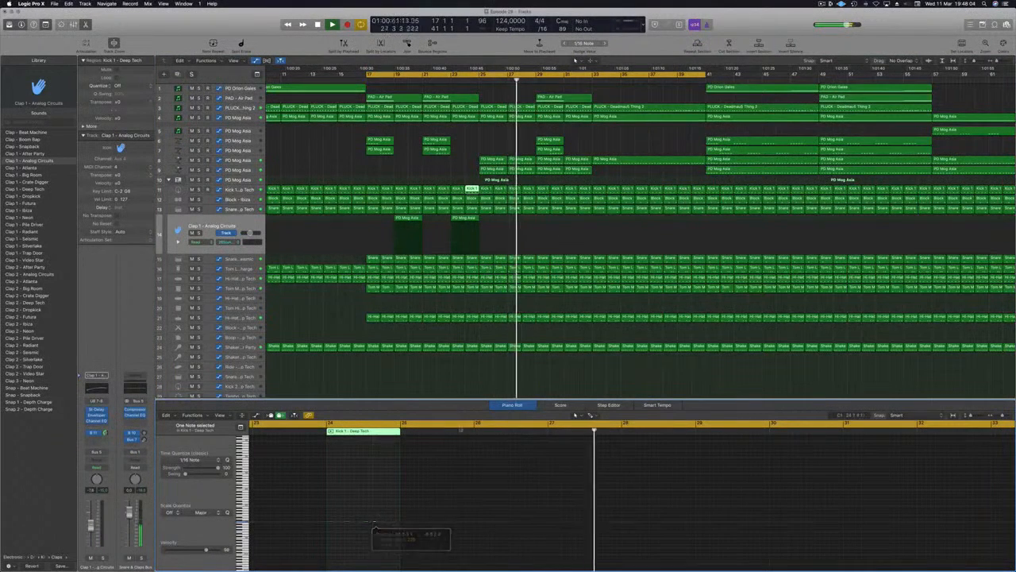
pyautogui.press('Return')
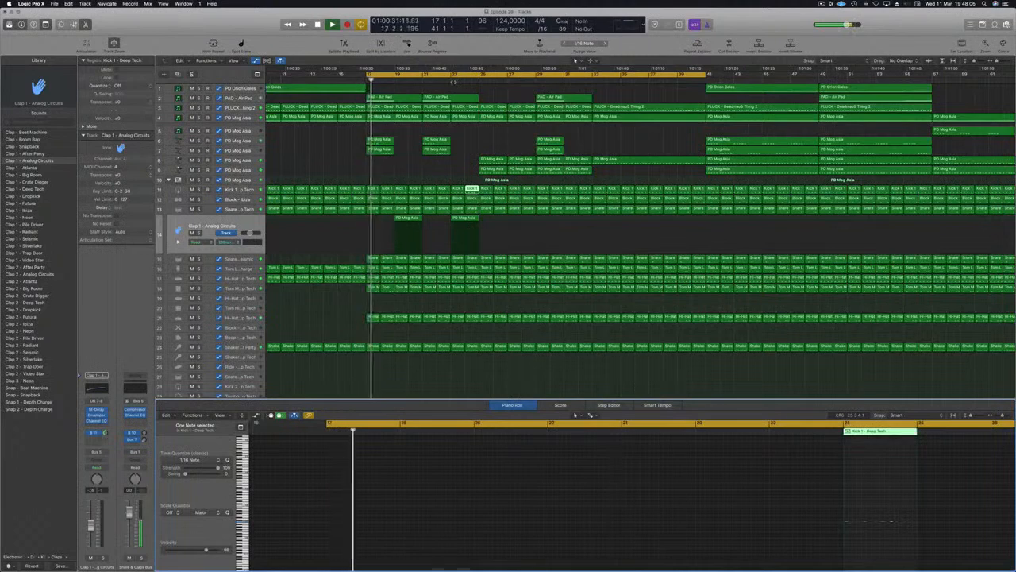
pyautogui.scroll(5, 479, 131)
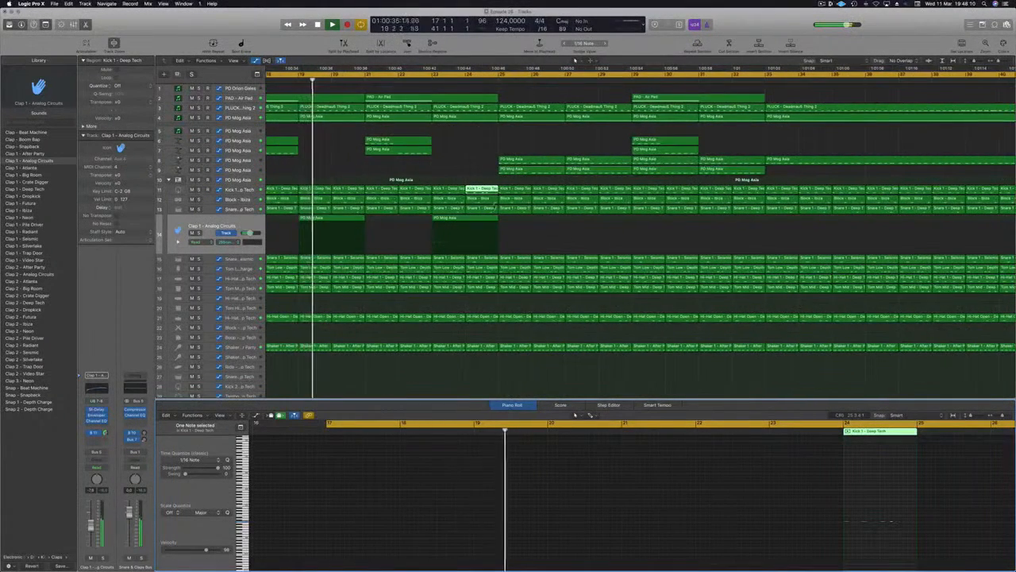
# Add an extra snare hit near the end of the bar 24 Snare 1 - Deep Tech region and replay it.
pyautogui.press('Down')
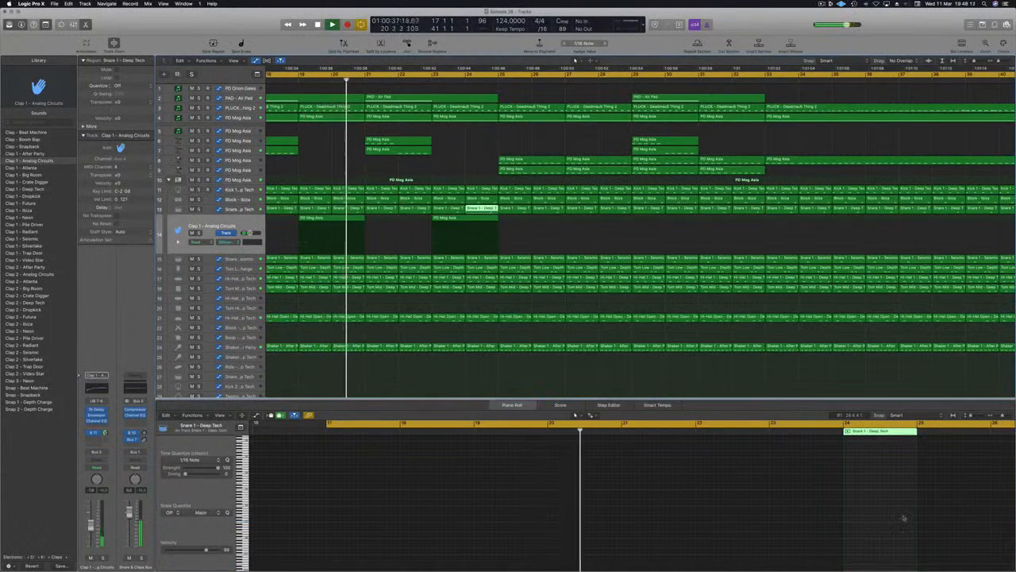
pyautogui.click(905, 524)
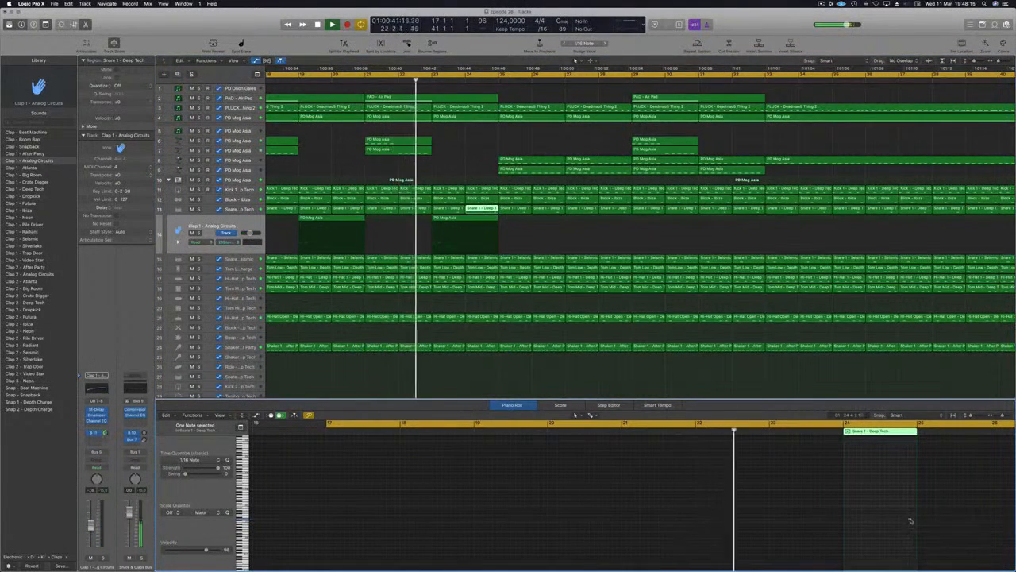
pyautogui.click(904, 521)
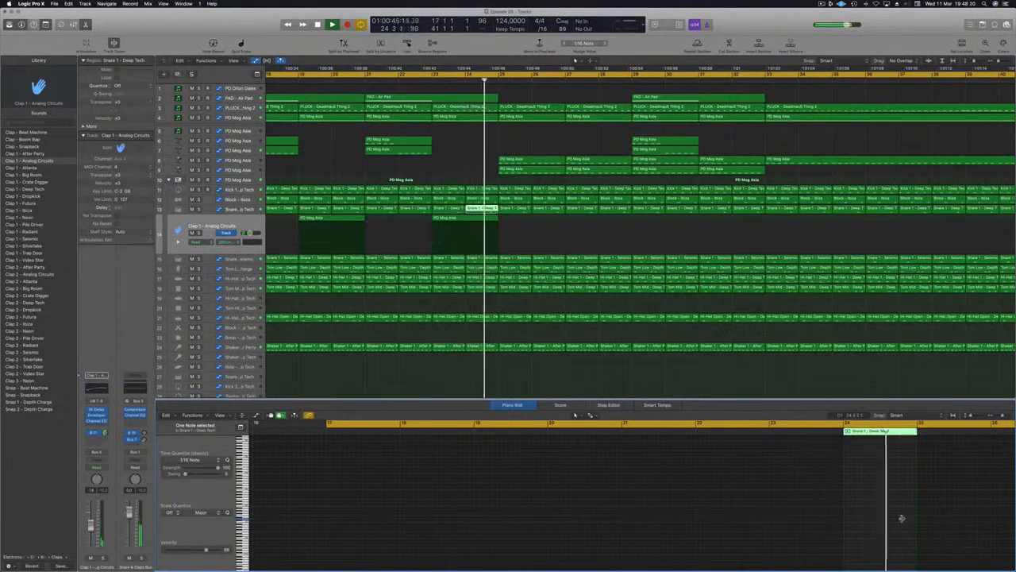
pyautogui.click(910, 524)
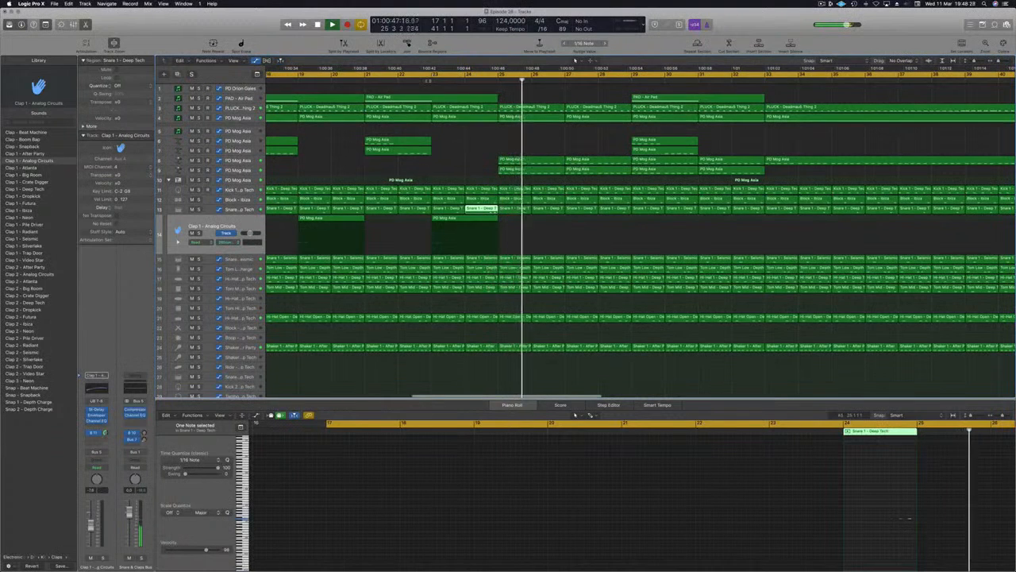
pyautogui.click(466, 158)
pyautogui.click(481, 209)
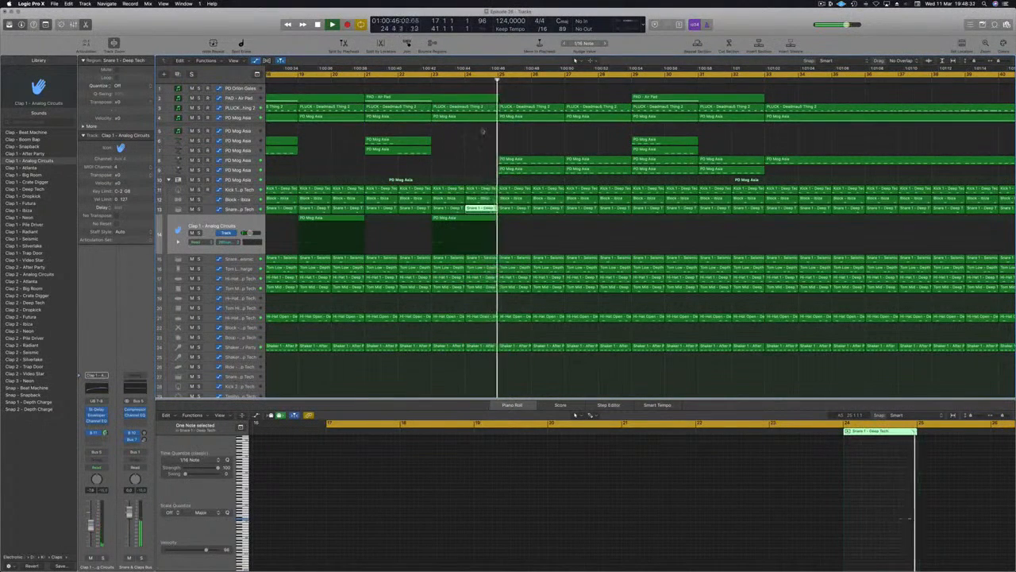
# Stop playback, copy the bar 24 snare region onto track 27 and transpose the copy's two notes upward.
pyautogui.press('space')
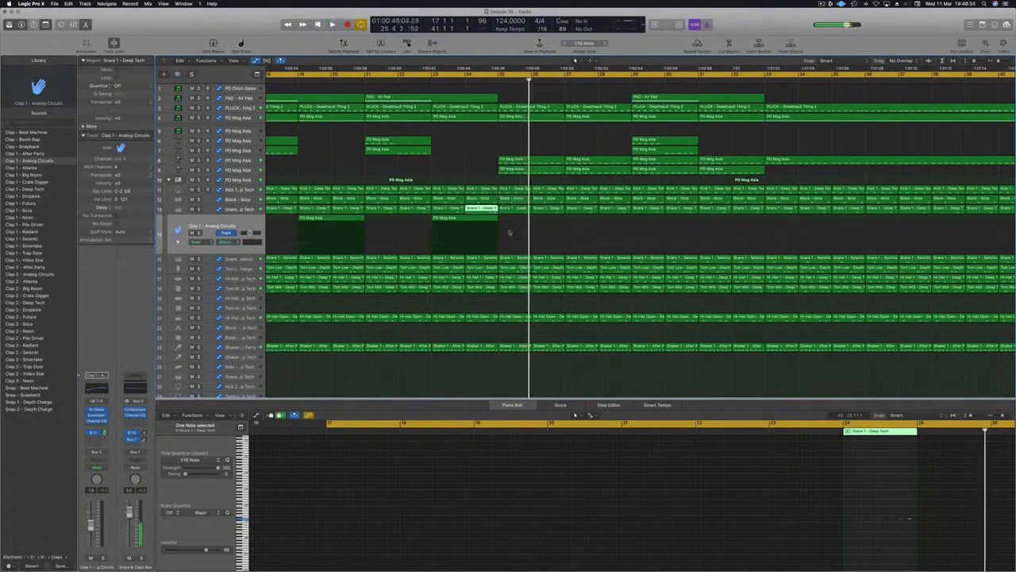
pyautogui.scroll(-3, 525, 173)
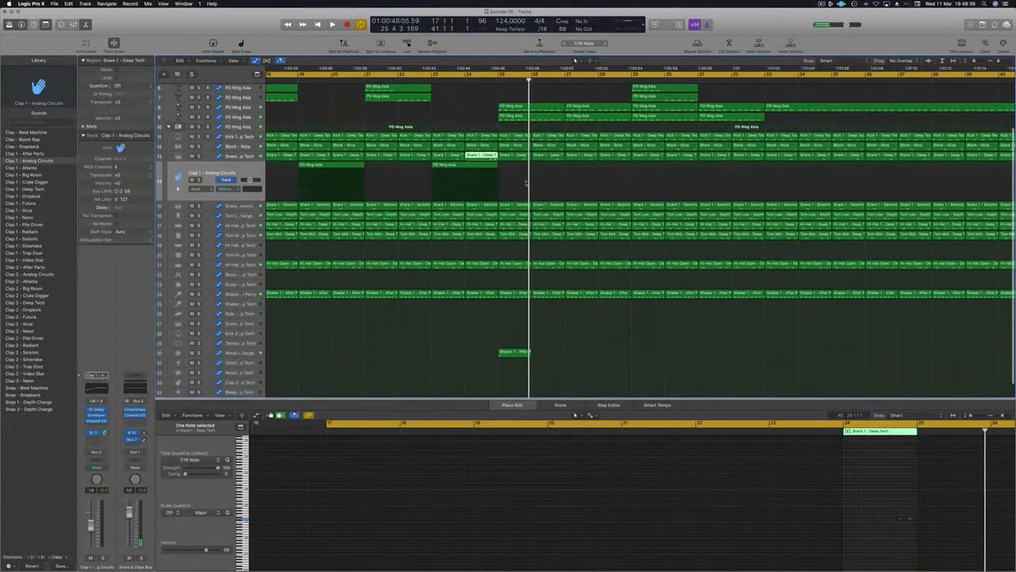
pyautogui.moveTo(487, 157); pyautogui.dragTo(485, 309)
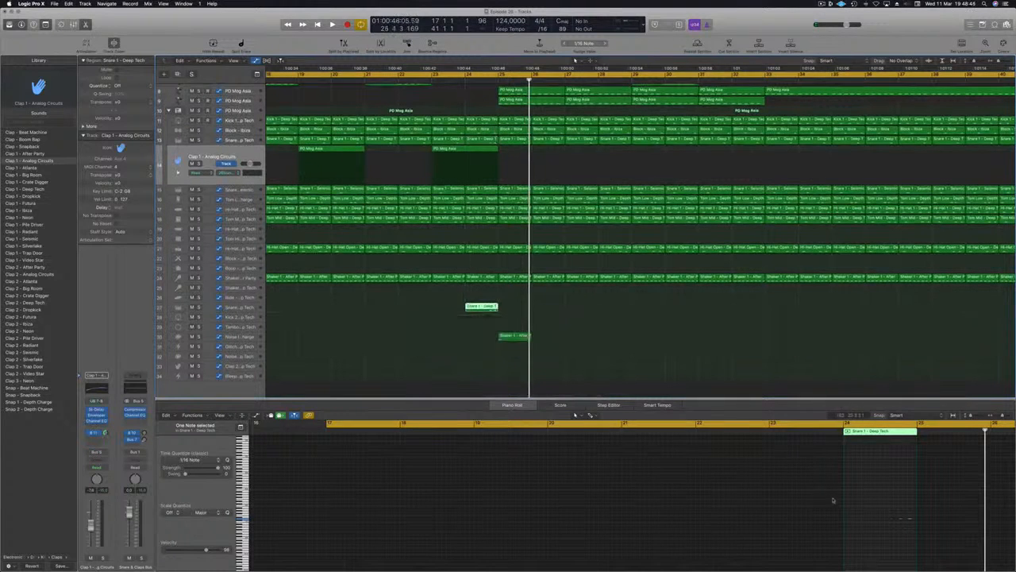
pyautogui.moveTo(867, 487); pyautogui.dragTo(925, 538)
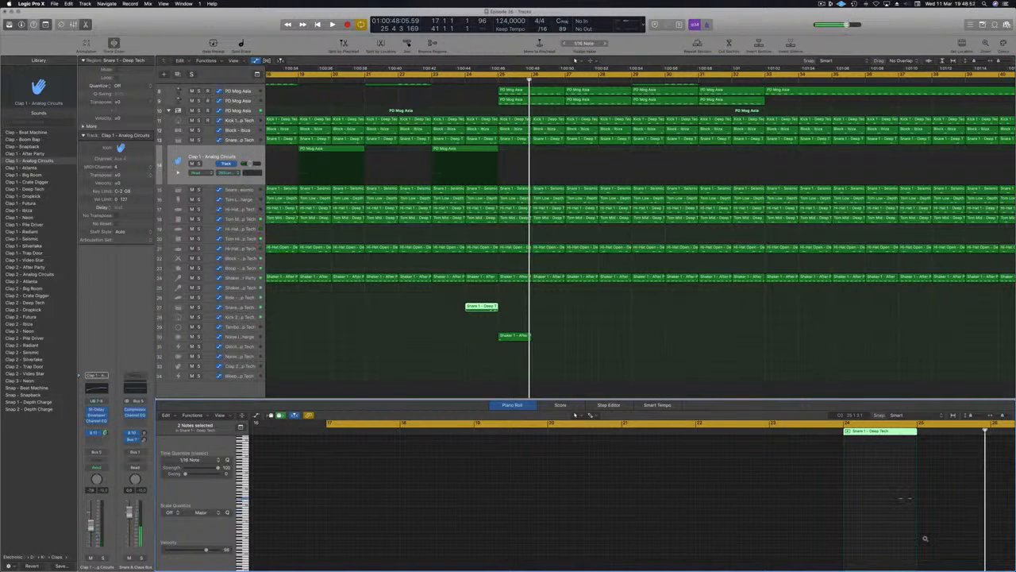
pyautogui.click(483, 141)
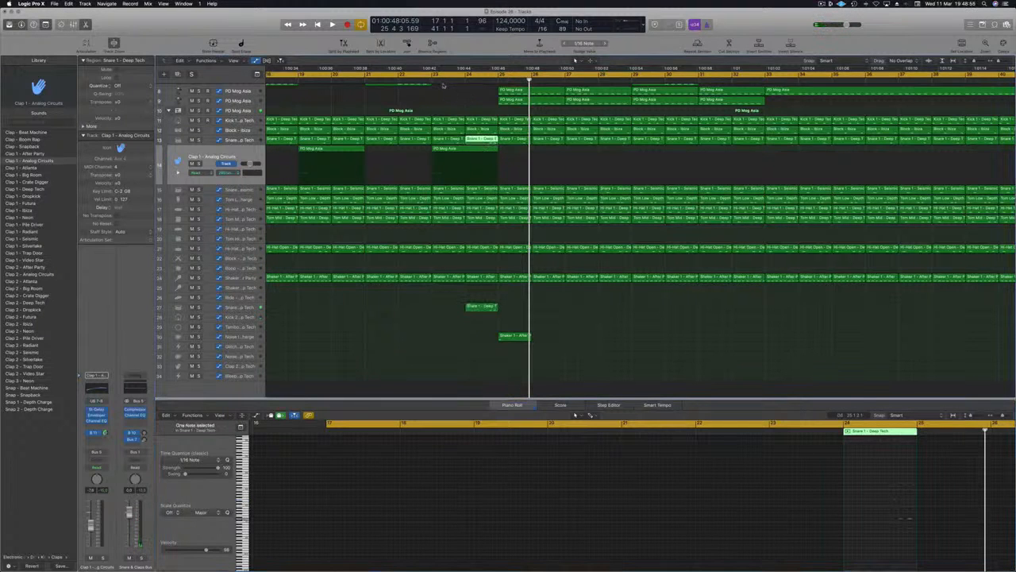
# Play the passage leading into bar 24 and select the Snare 3 - Deep Tech track holding the copied fill.
pyautogui.click(495, 75)
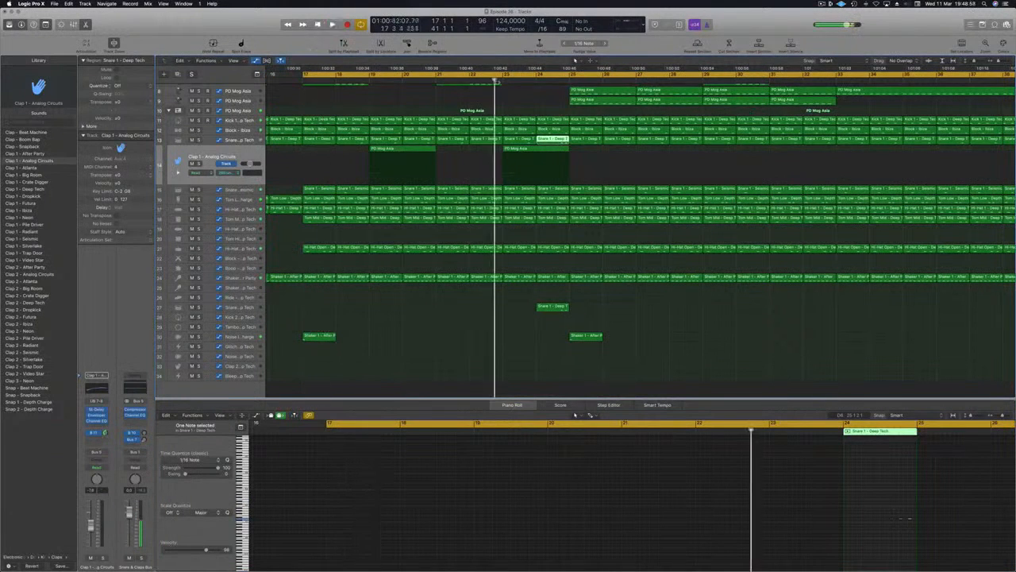
pyautogui.click(242, 298)
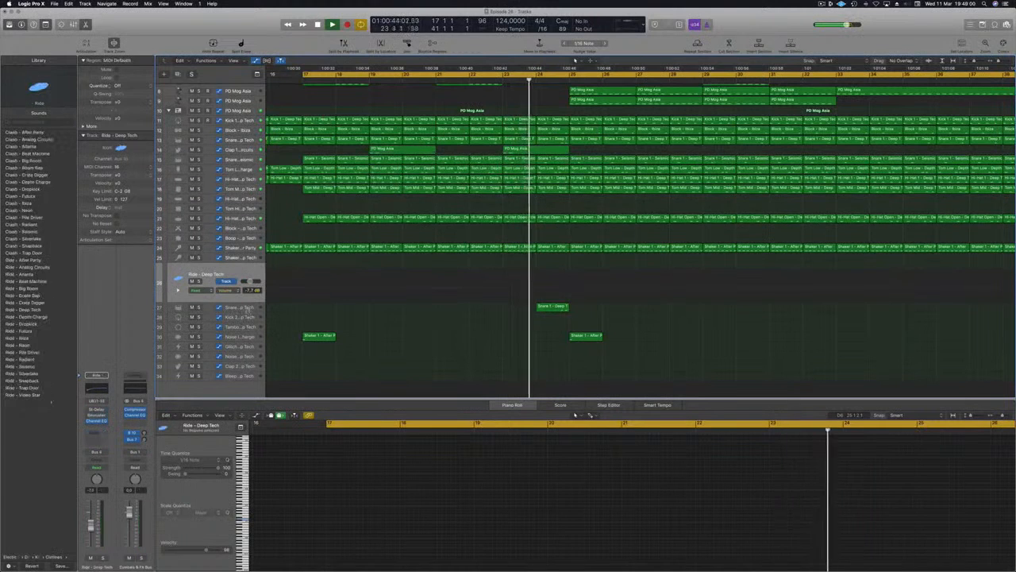
pyautogui.click(238, 308)
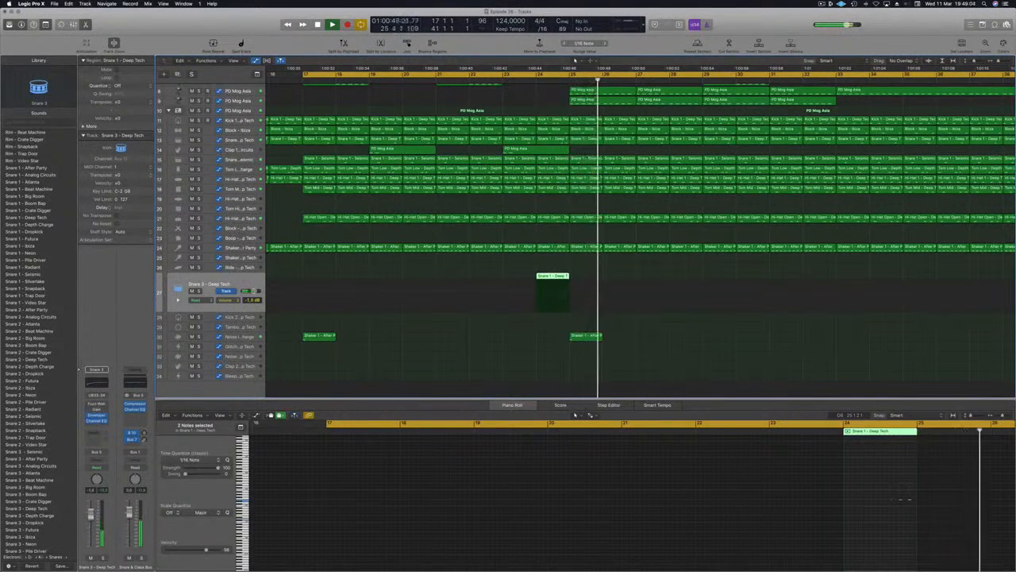
pyautogui.press(',')
pyautogui.press(',')
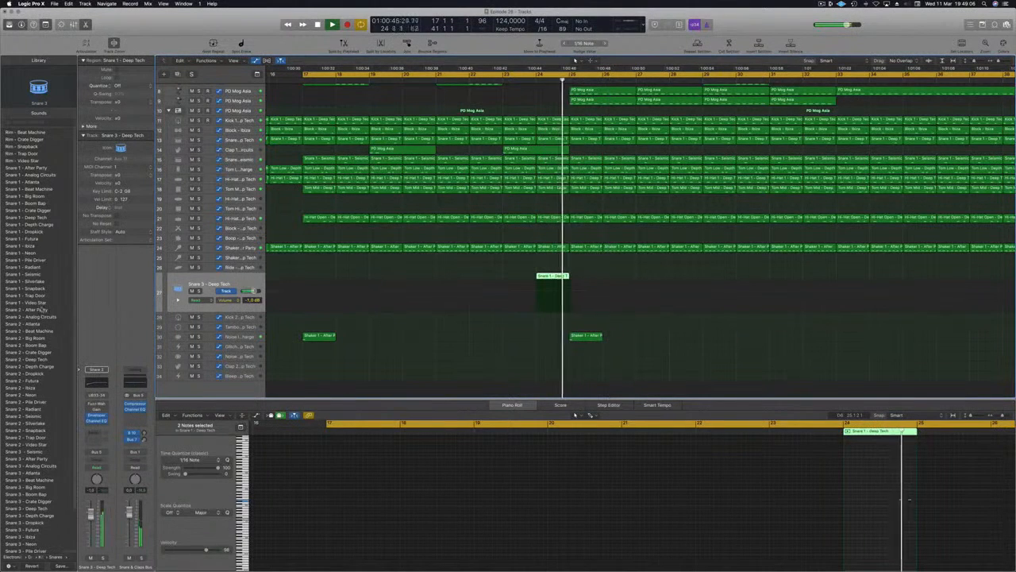
# Audition the Snare 2 - After Party and Snare 2 - Atlanta sounds on the fill track, then load Snare 1 - After Party.
pyautogui.click(40, 309)
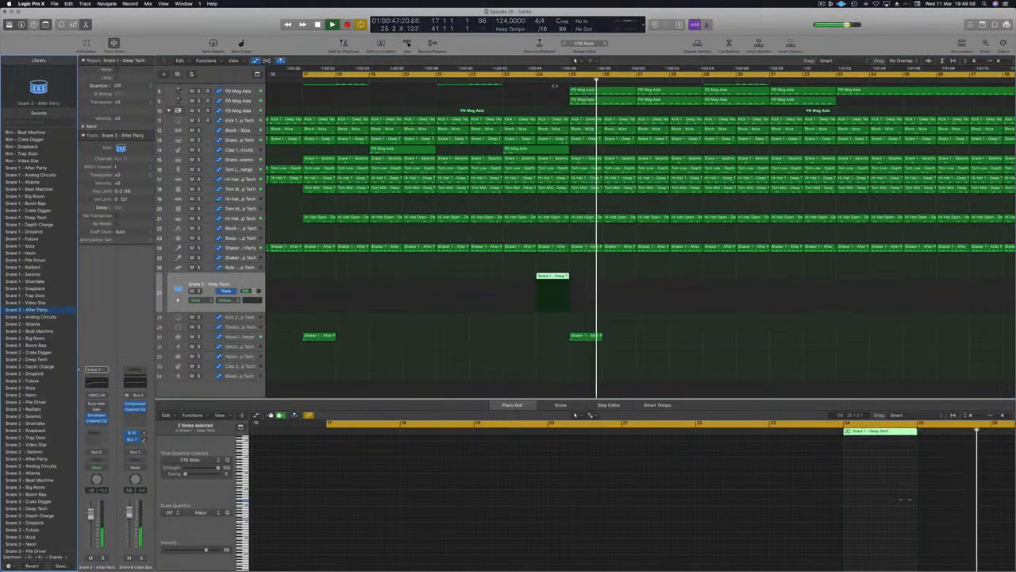
pyautogui.press(',')
pyautogui.press(',')
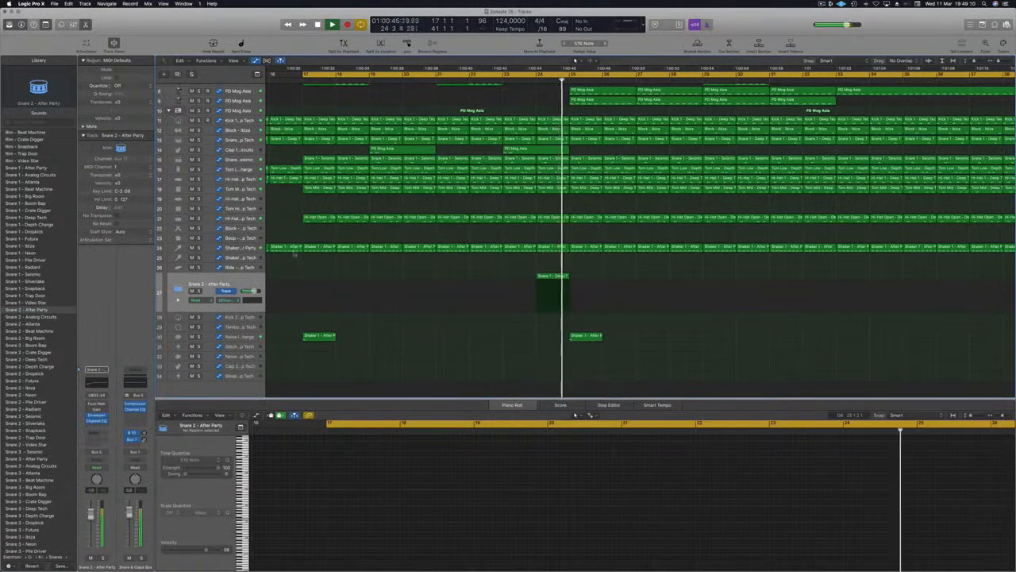
pyautogui.click(33, 324)
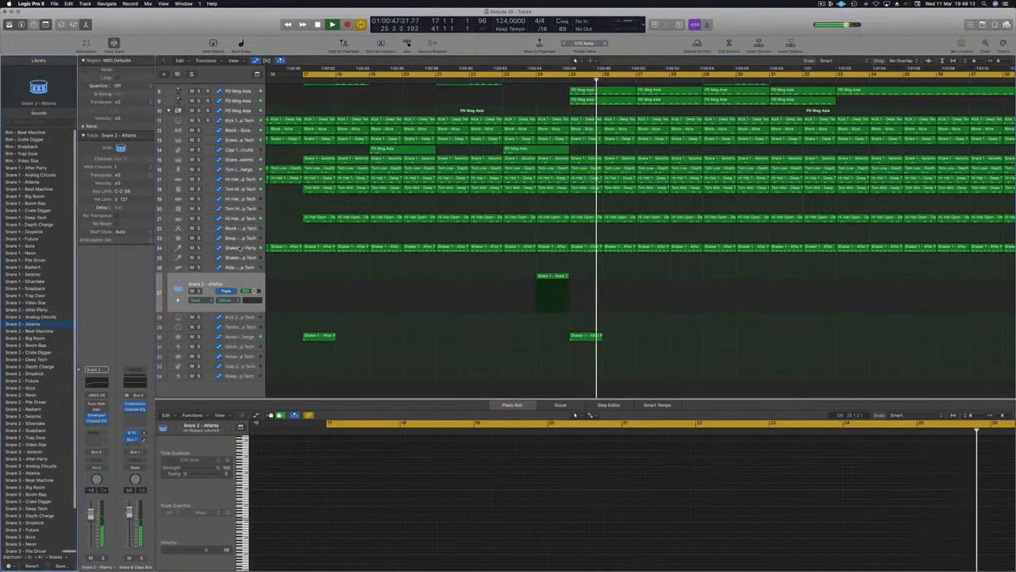
pyautogui.click(33, 168)
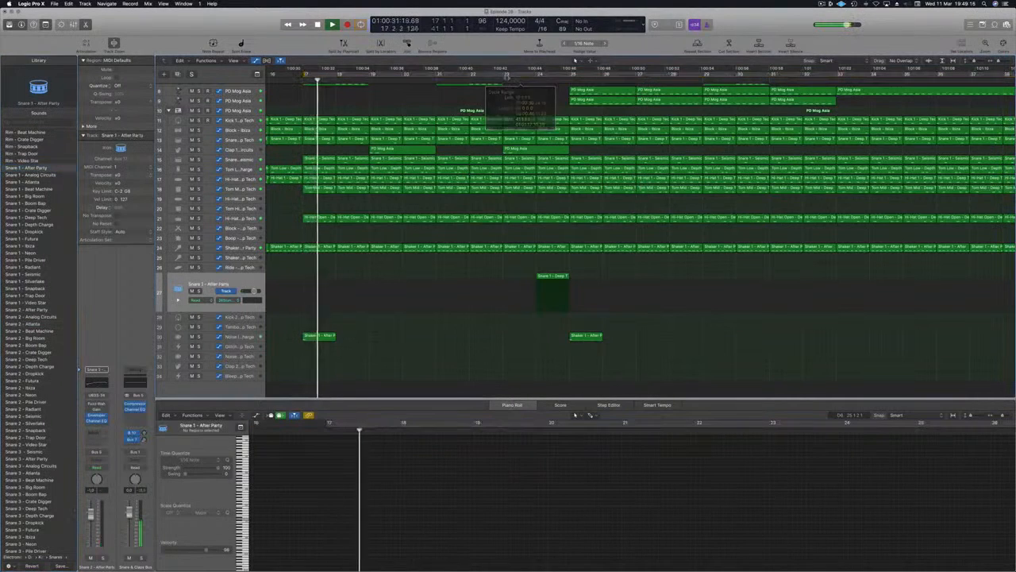
# Cycle bars 23 to 25 and add a send to Bus 11 on the Snare 1 - After Party track.
pyautogui.moveTo(507, 74); pyautogui.dragTo(547, 96)
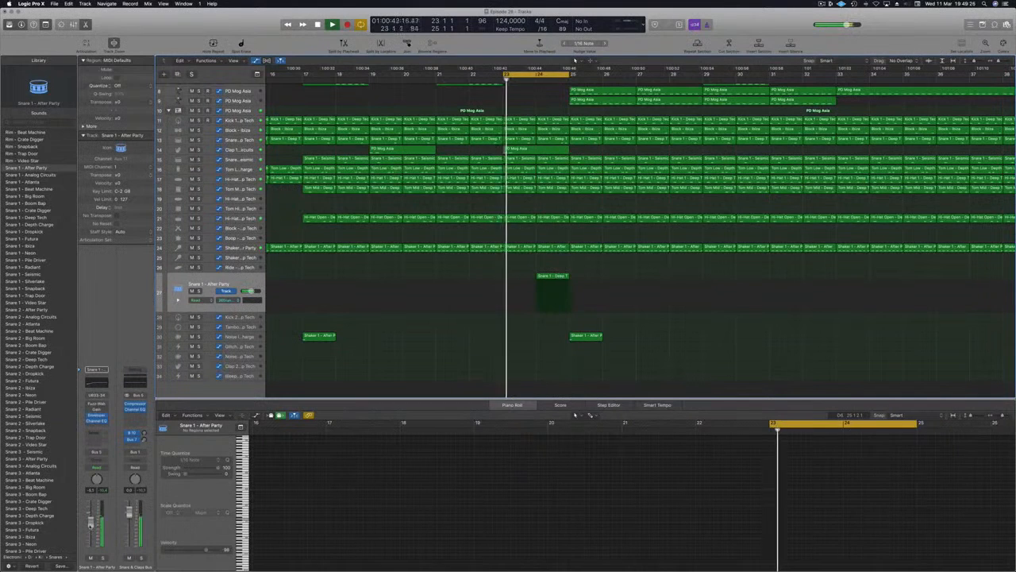
pyautogui.click(94, 437)
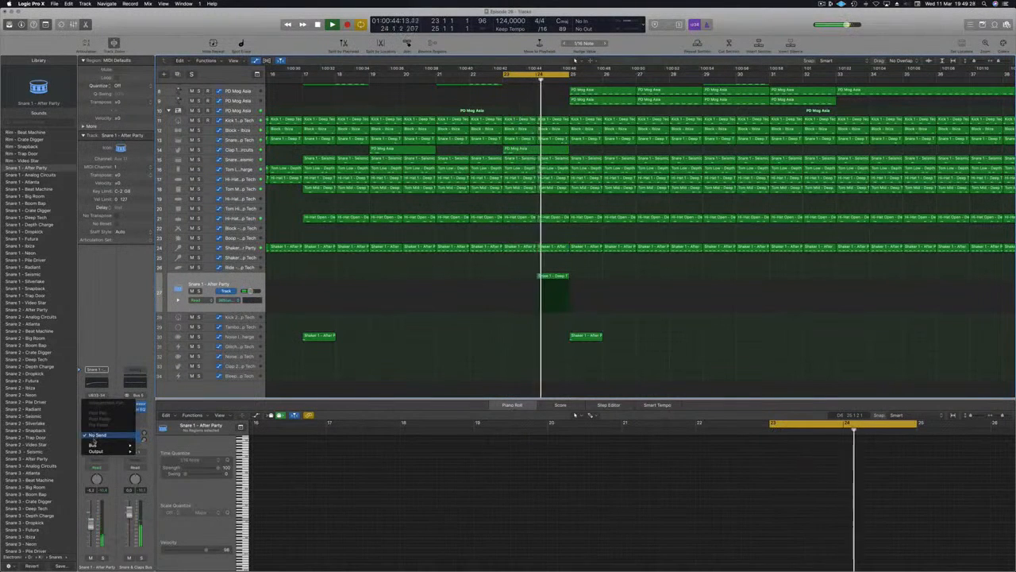
pyautogui.moveTo(119, 446)
pyautogui.click(155, 390)
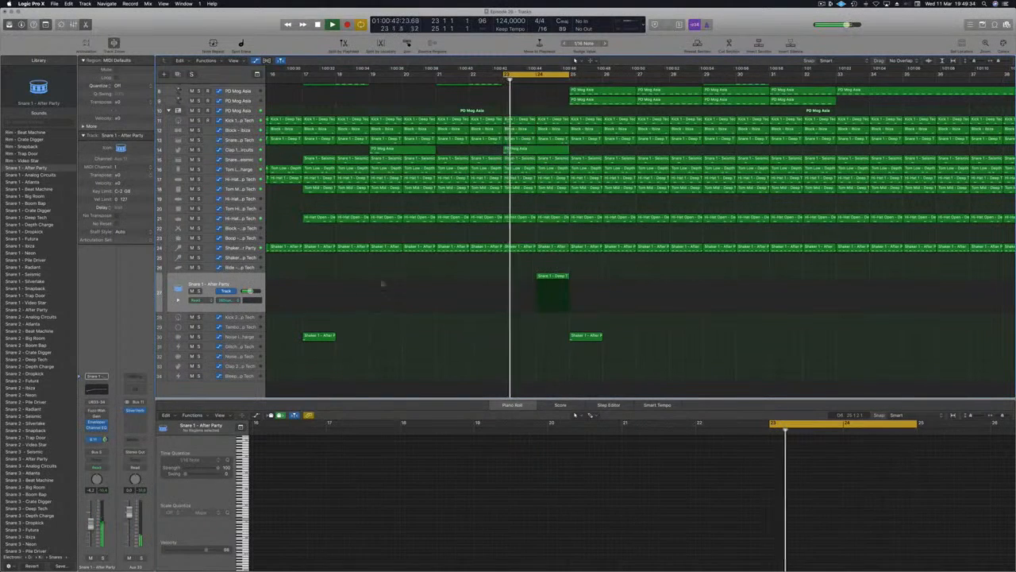
# Extend the cycle range back to bar 17 and play the full arrangement with no region selected.
pyautogui.press('super+Left')
pyautogui.press('super+Left')
pyautogui.press('super+Left')
pyautogui.press('super+Left')
pyautogui.press('super+Left')
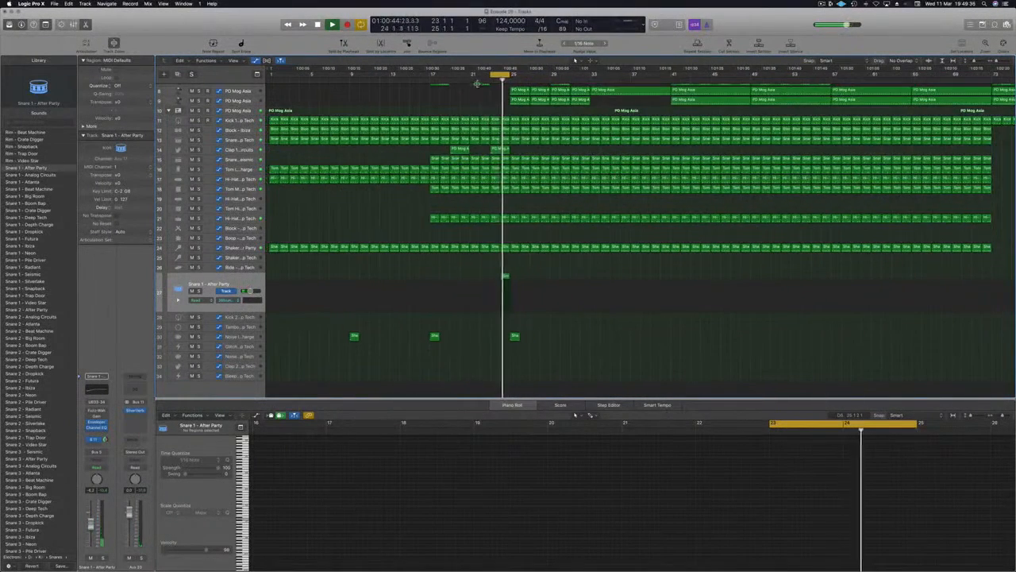
pyautogui.moveTo(489, 73); pyautogui.dragTo(430, 73)
pyautogui.scroll(5, 404, 129)
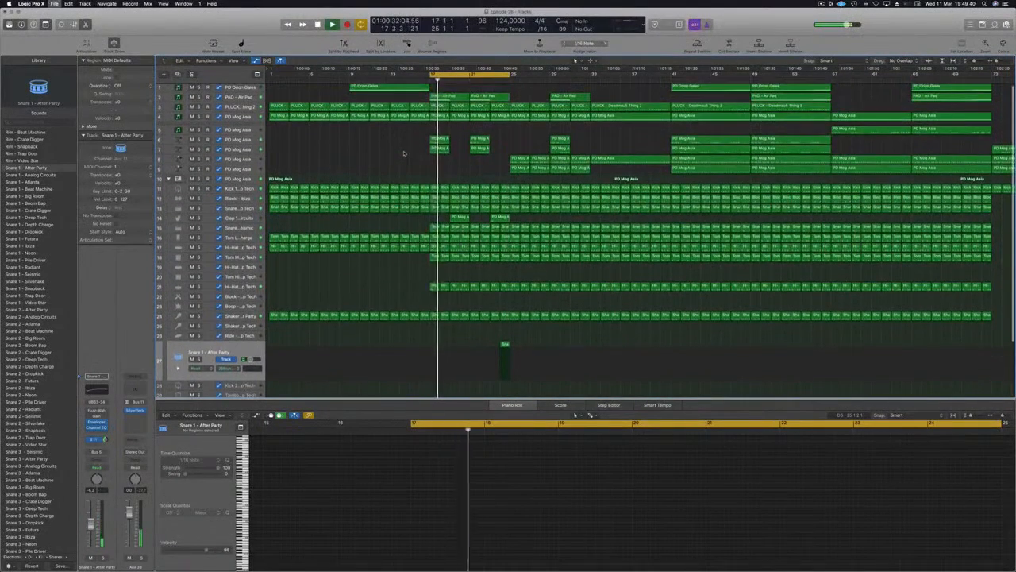
pyautogui.press('super+Left')
pyautogui.click(409, 150)
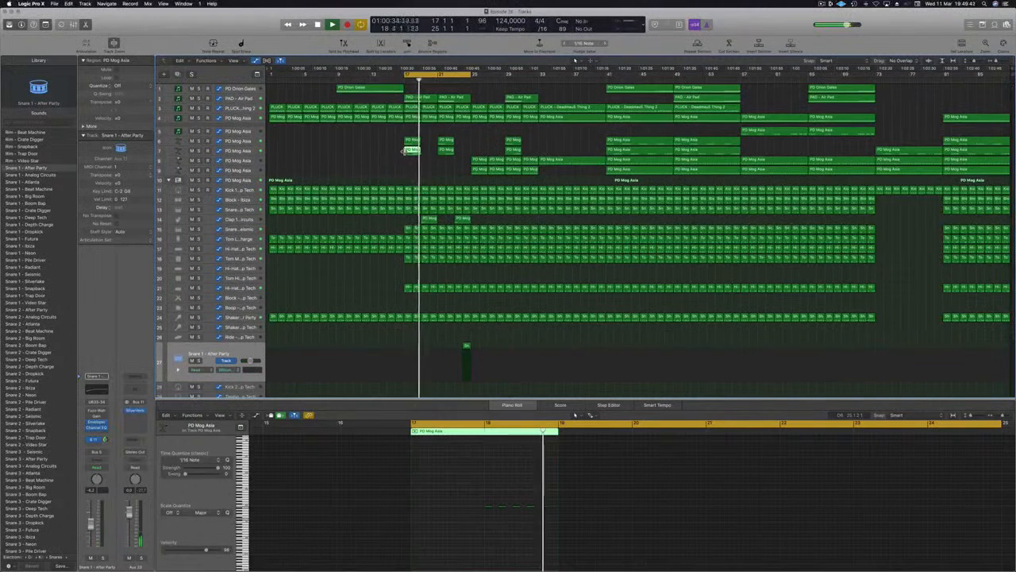
pyautogui.click(389, 159)
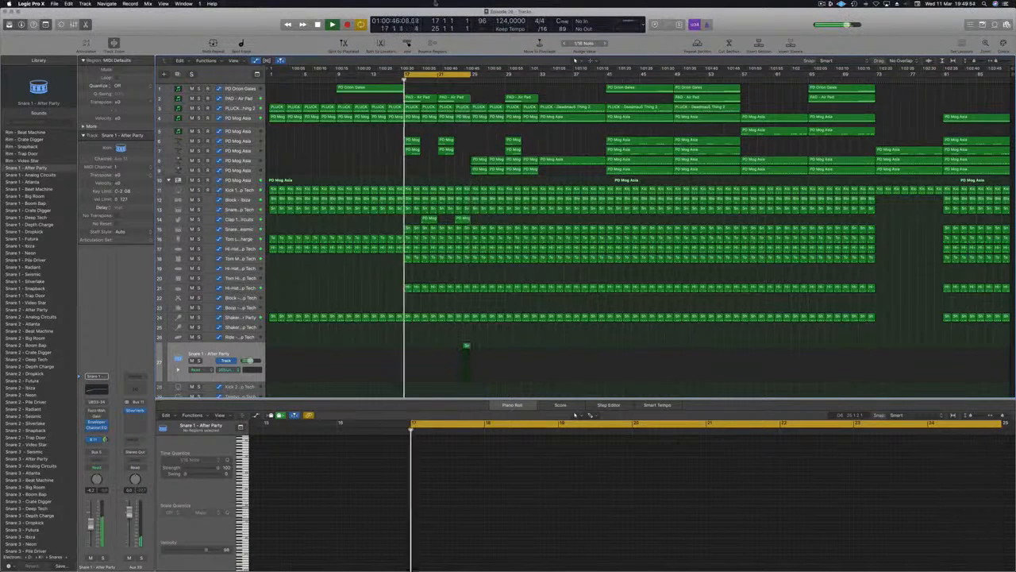
# Add a dip near bar 35 in the Deep Tech drum track's automation and extend the cycle range to bar 57.
pyautogui.moveTo(474, 74); pyautogui.dragTo(608, 75)
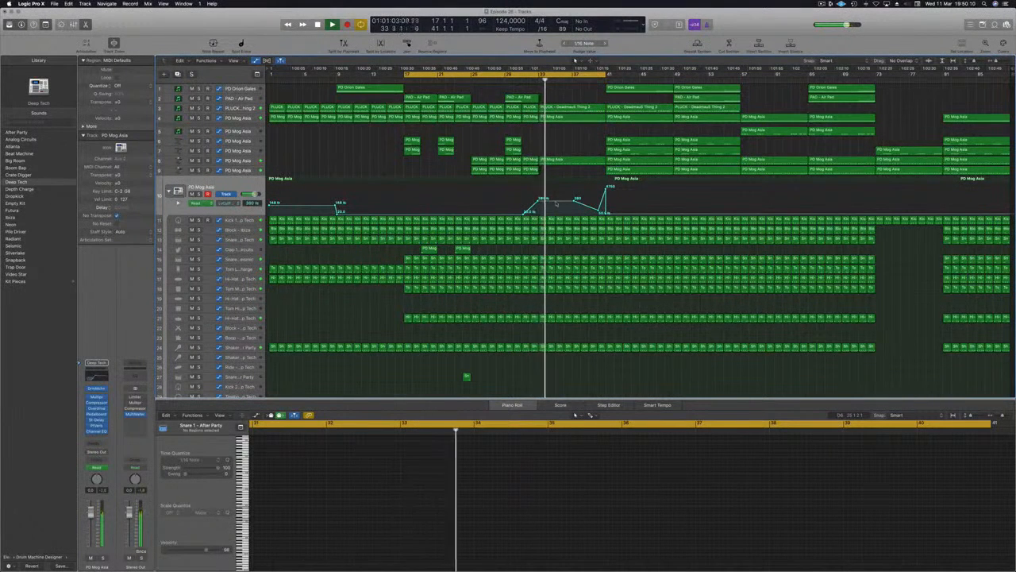
pyautogui.moveTo(556, 203); pyautogui.dragTo(556, 205)
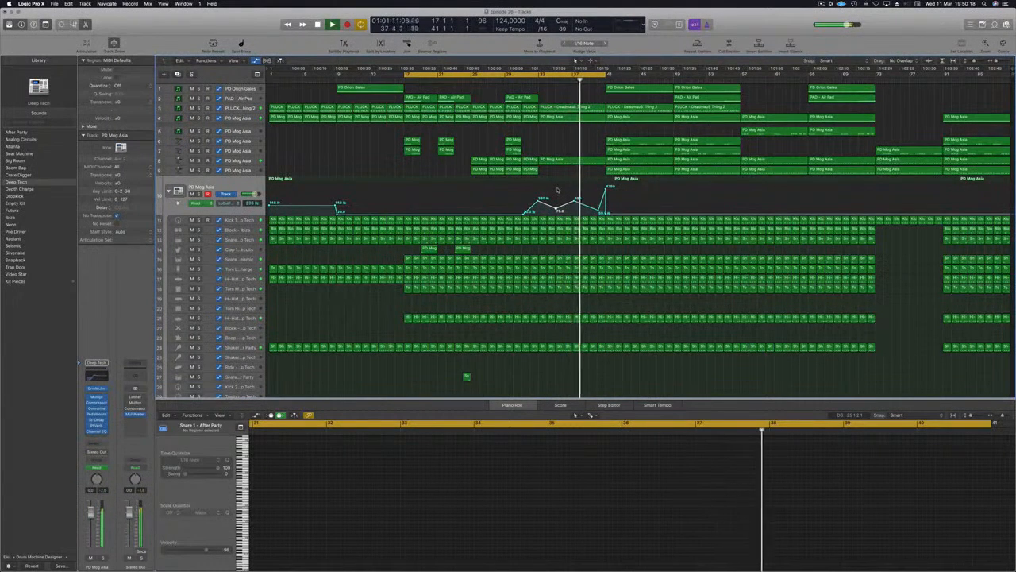
pyautogui.moveTo(607, 73); pyautogui.dragTo(742, 80)
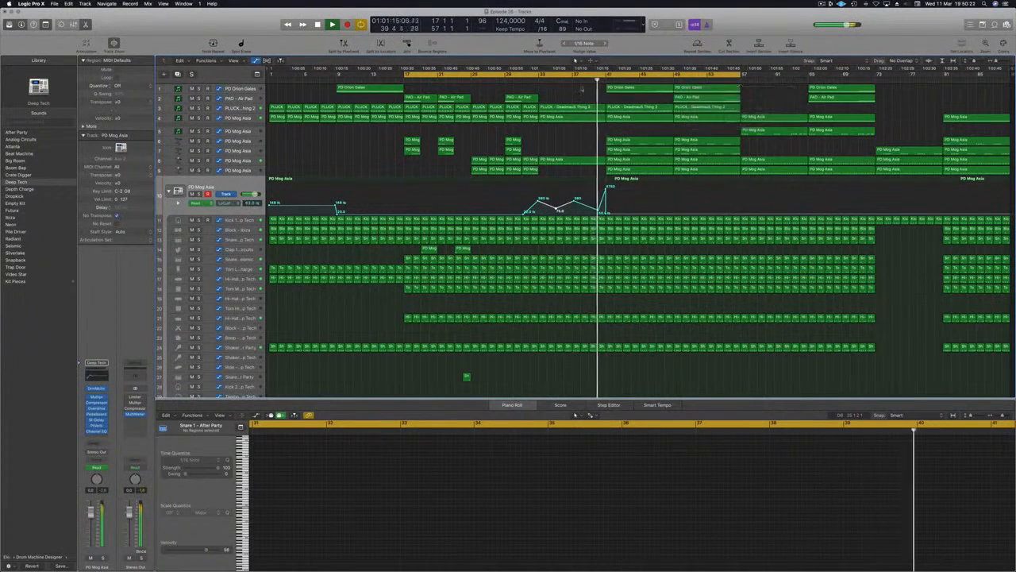
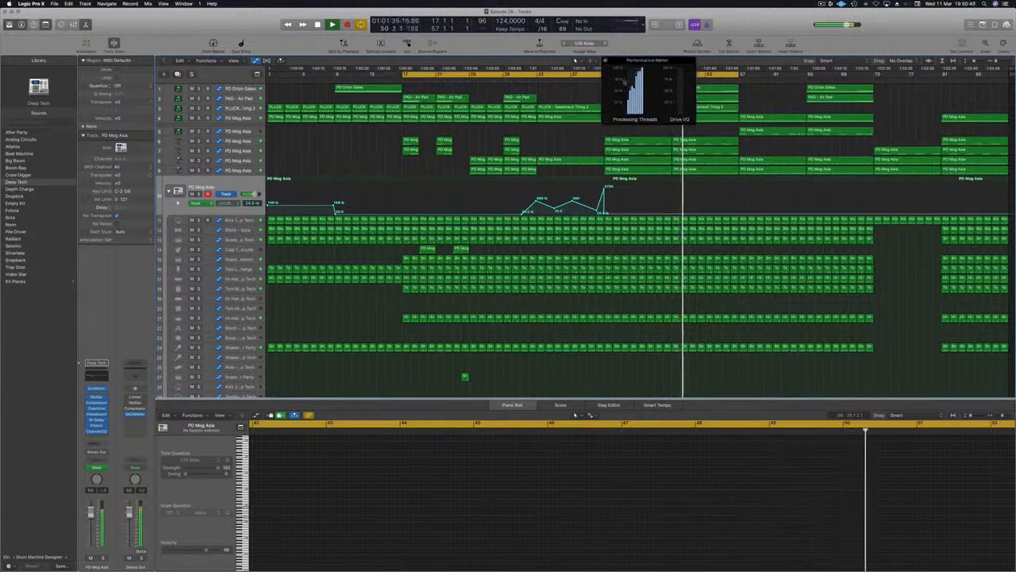
# Close the performance meter and resume playback of the arrangement from bar 41.
pyautogui.moveTo(660, 62); pyautogui.dragTo(614, 92)
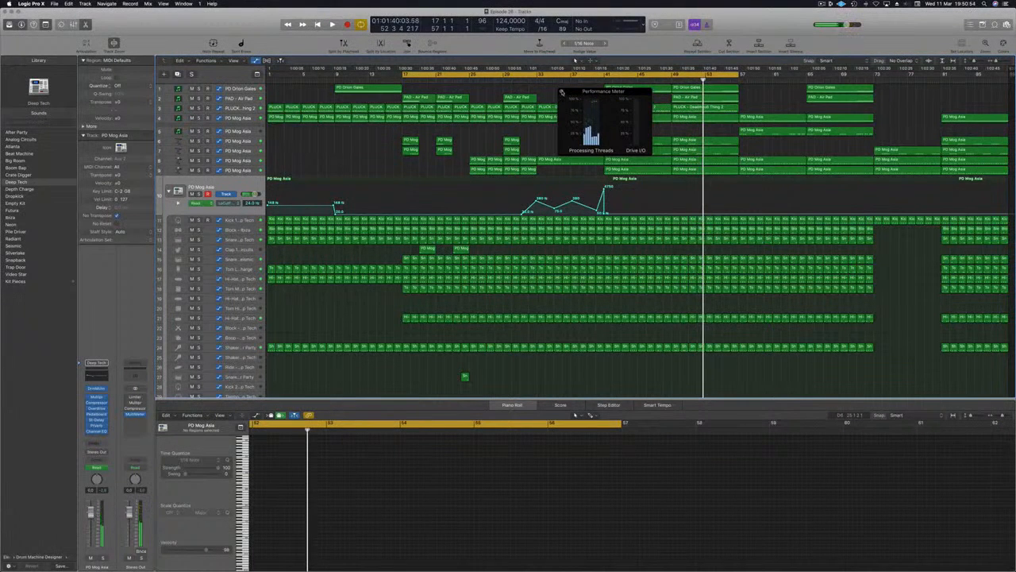
pyautogui.click(561, 92)
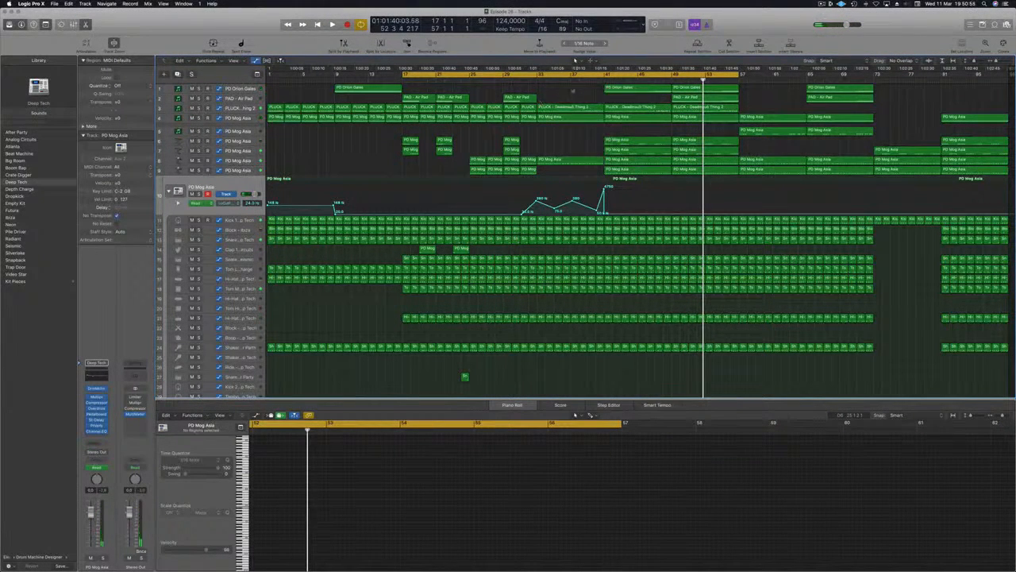
pyautogui.click(404, 70)
pyautogui.click(605, 70)
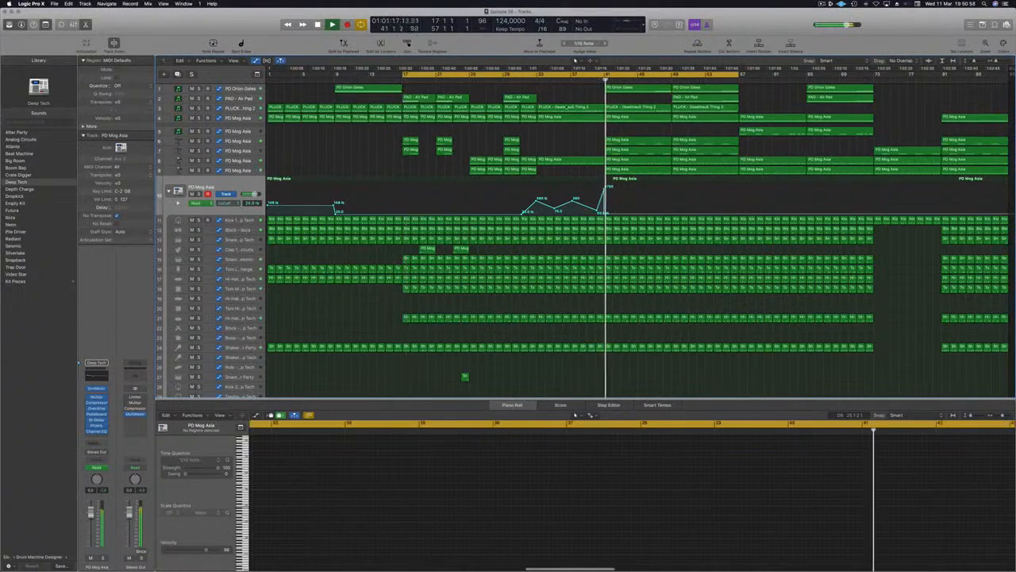
pyautogui.click(596, 106)
pyautogui.click(573, 89)
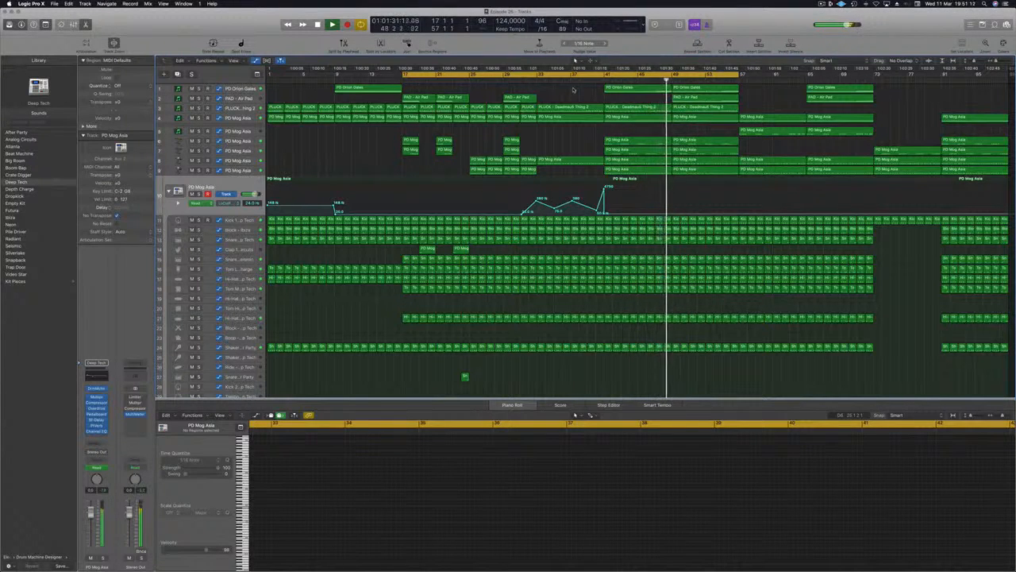
# Audition the PAD - Air Pad track in solo, return to the full mix and switch off the cycle.
pyautogui.click(242, 98)
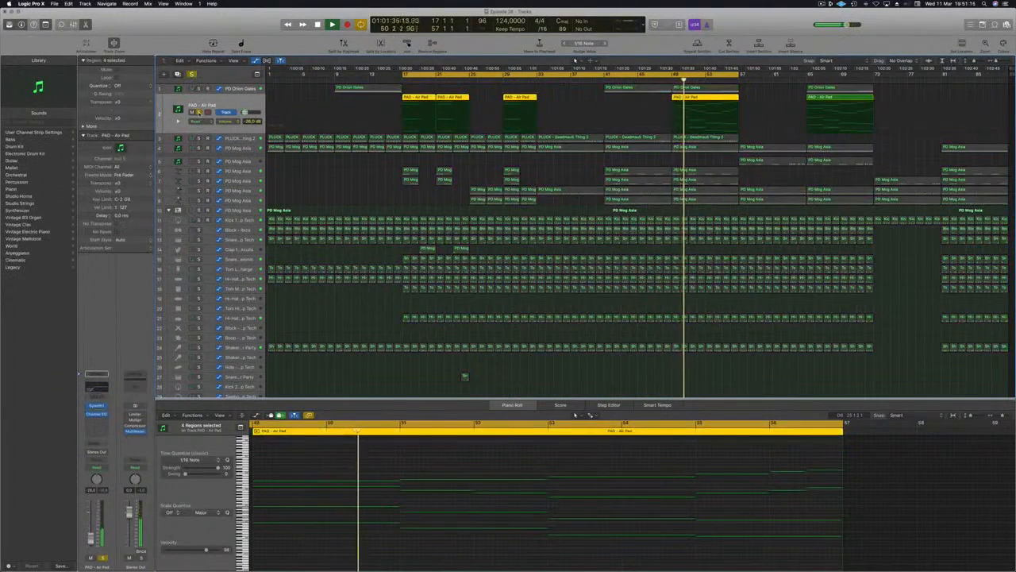
pyautogui.click(765, 88)
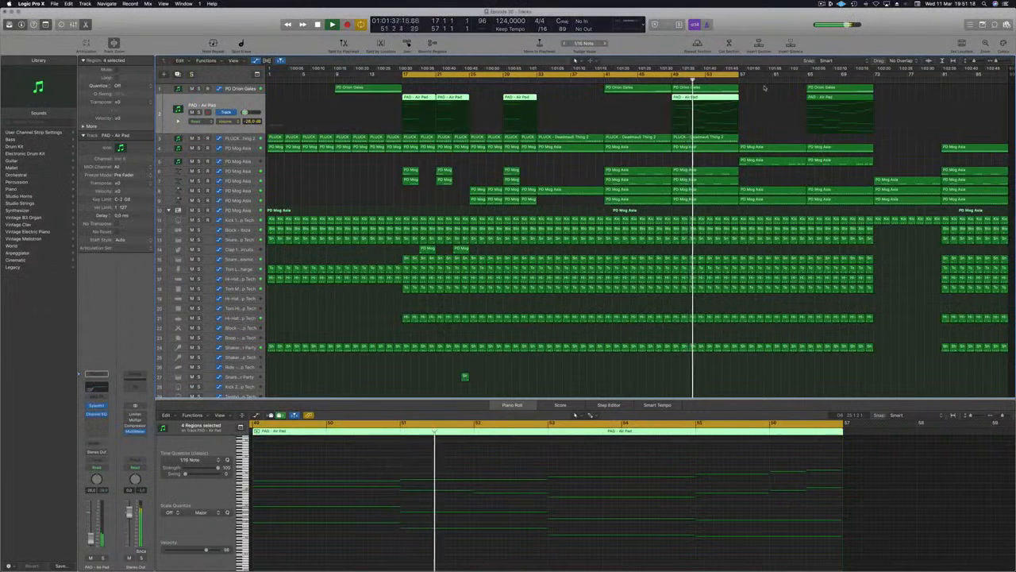
pyautogui.press('c')
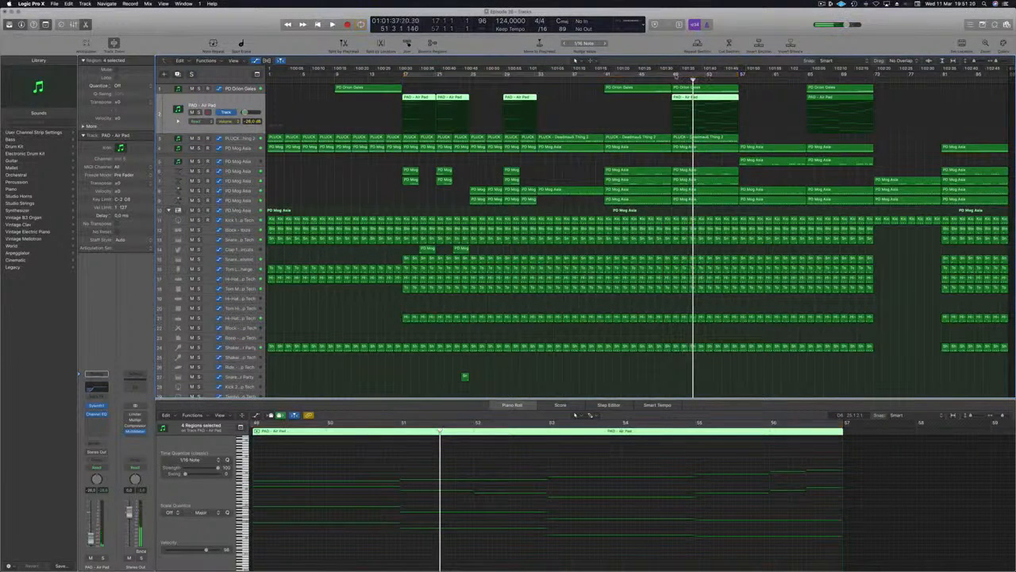
# Set the cycle range to bars 49 to 73 and play the section, restarting around bar 57.
pyautogui.moveTo(676, 77); pyautogui.dragTo(873, 78)
pyautogui.click(896, 333)
pyautogui.press('space')
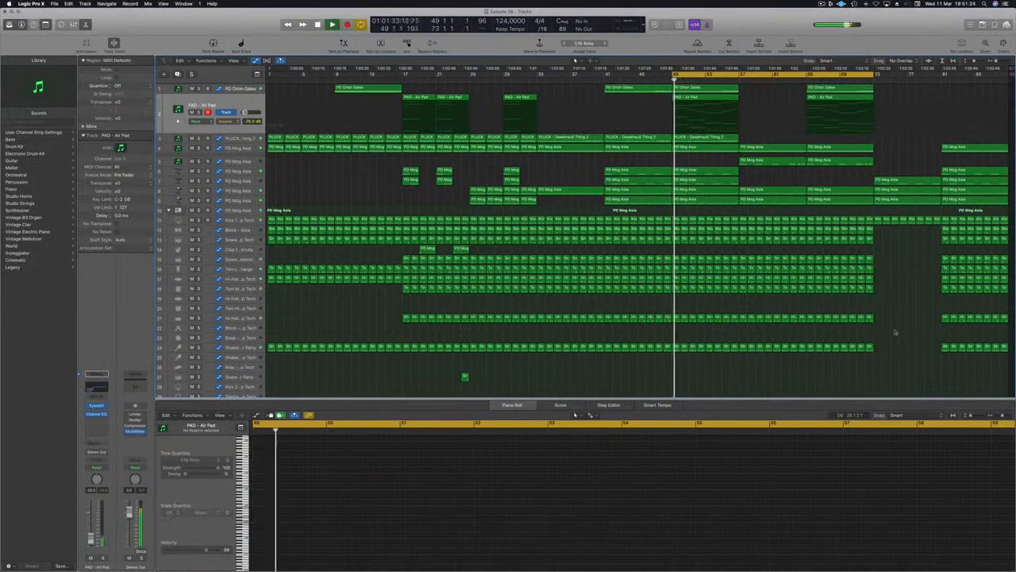
pyautogui.click(732, 79)
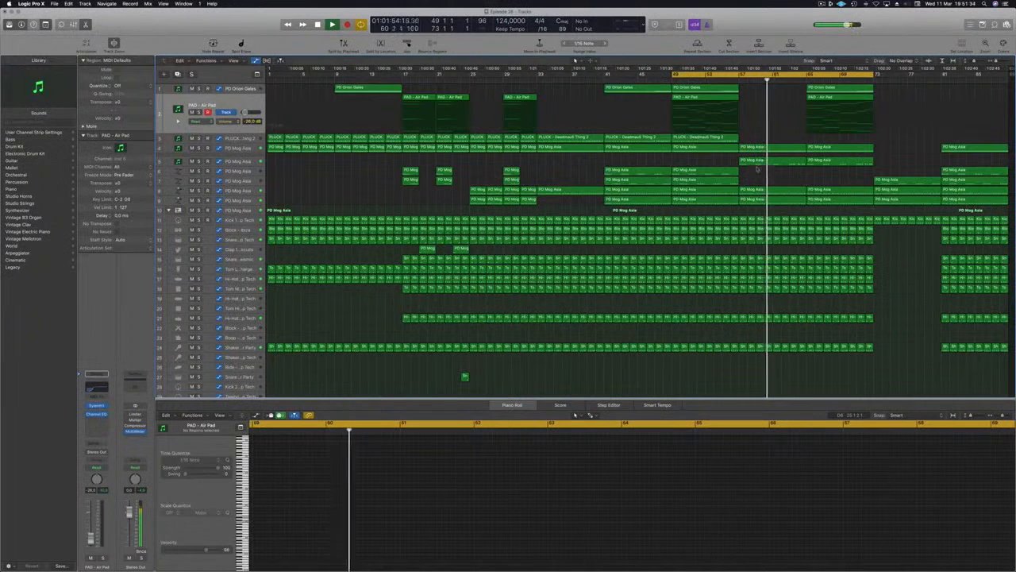
pyautogui.press('space')
pyautogui.press('space')
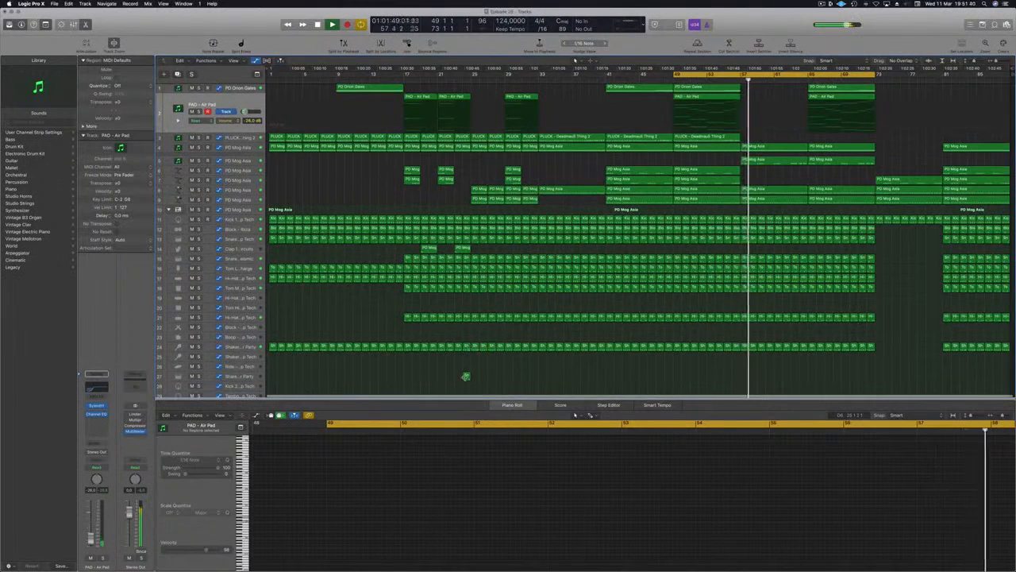
# Copy the noise track's one-bar region from bar 25 to bar 57.
pyautogui.scroll(-3, 469, 370)
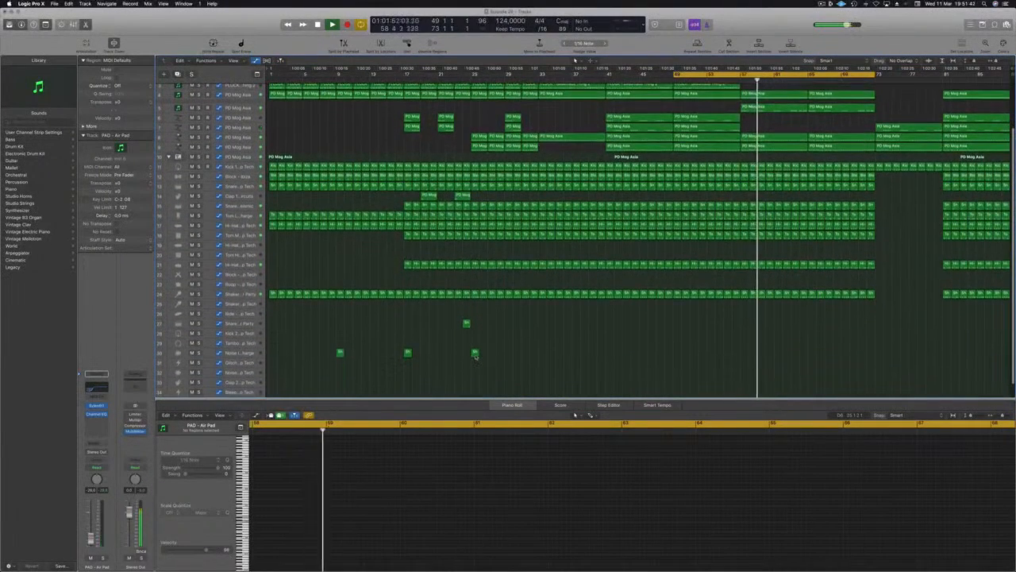
pyautogui.moveTo(475, 355); pyautogui.dragTo(729, 348)
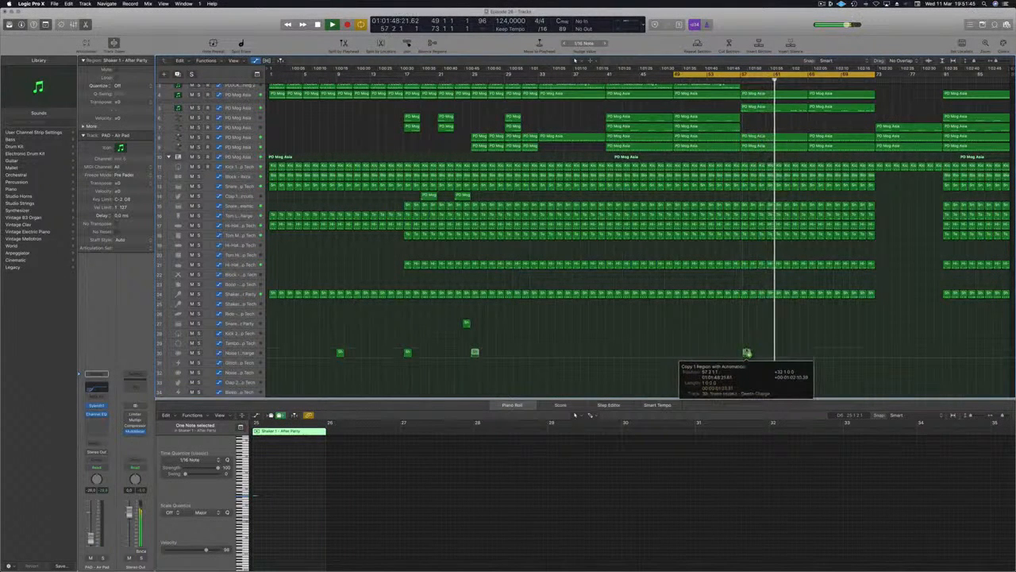
pyautogui.moveTo(744, 351); pyautogui.dragTo(744, 352)
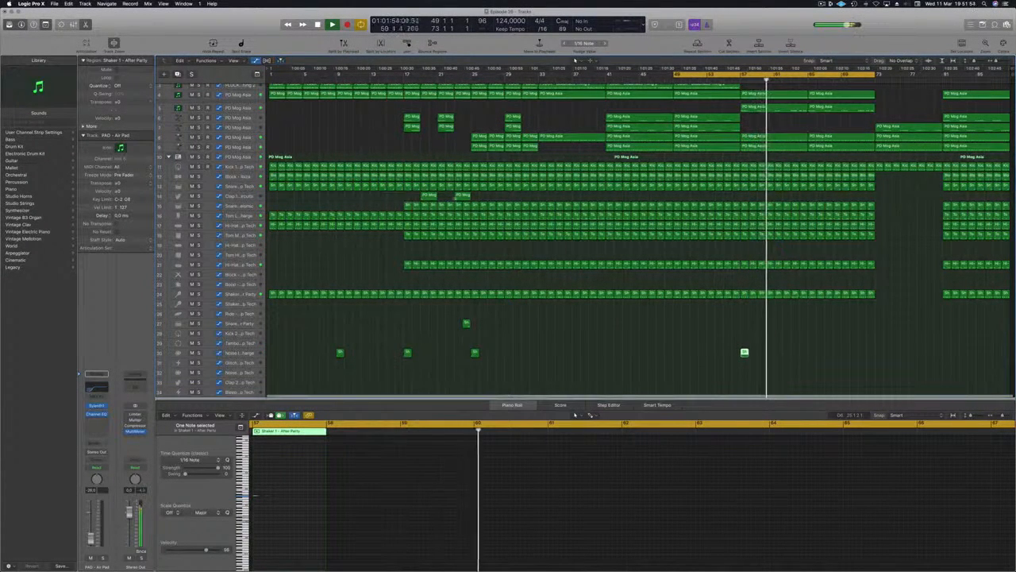
# Copy the clap track's PD Mog Asia region from bar 23 to bars 65 and 49.
pyautogui.moveTo(462, 194); pyautogui.dragTo(817, 196)
pyautogui.scroll(5, 809, 197)
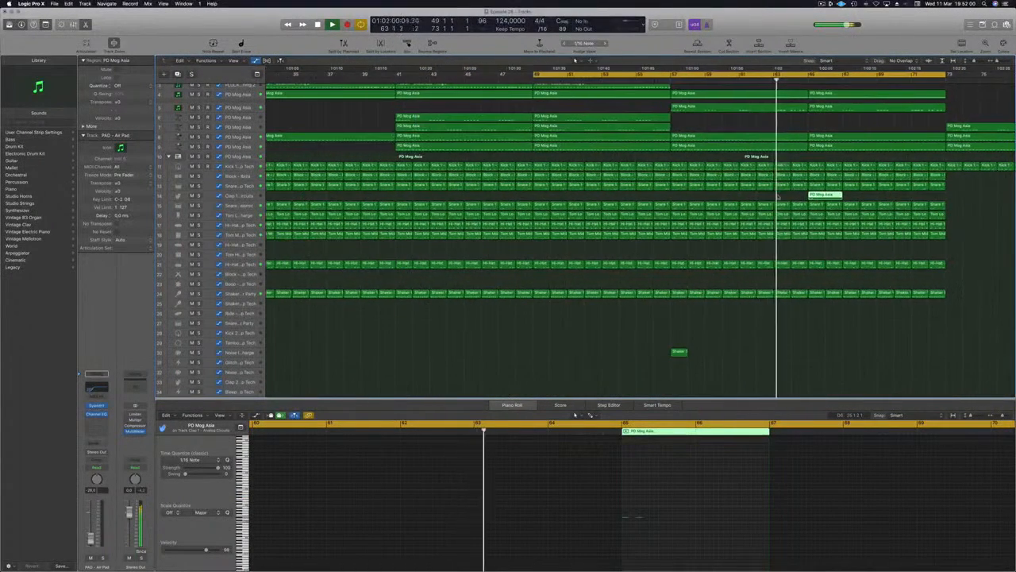
pyautogui.scroll(-5, 778, 195)
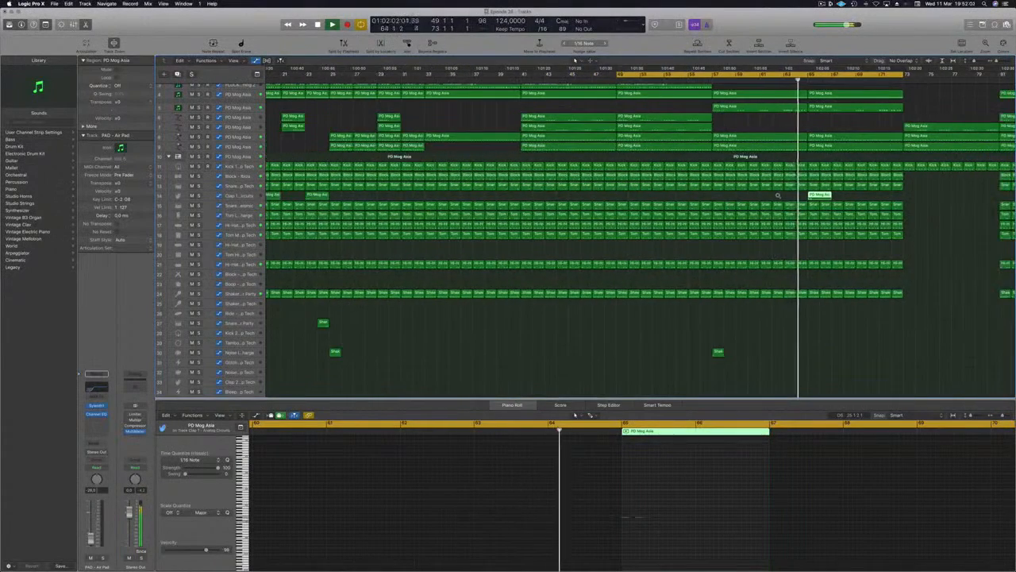
pyautogui.scroll(-2, 779, 195)
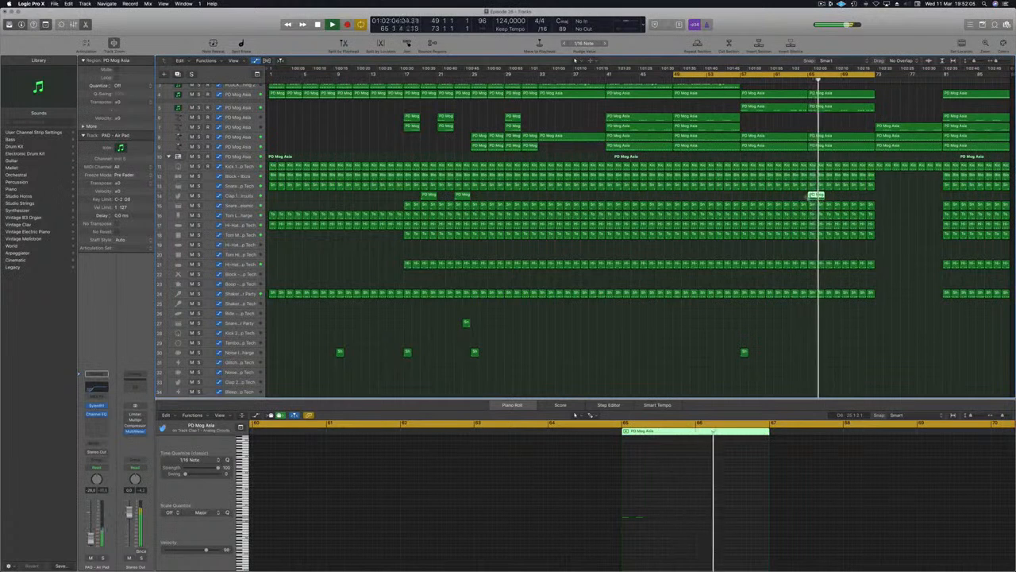
pyautogui.moveTo(816, 194); pyautogui.dragTo(689, 206)
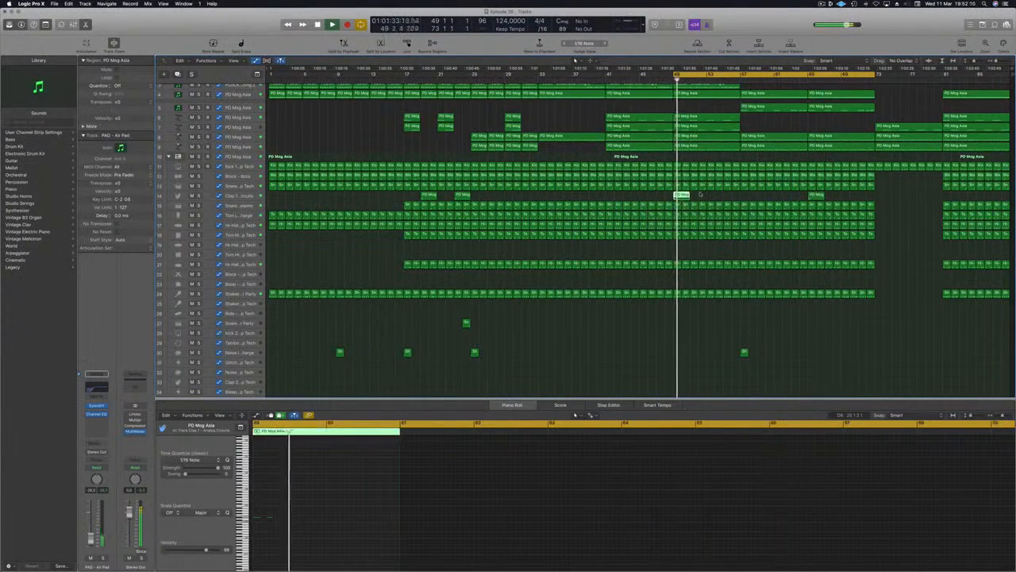
# Select the PAD - Air Pad regions from bar 49 onward, set the track volume to -23.0 dB and clear the selection.
pyautogui.scroll(3, 747, 201)
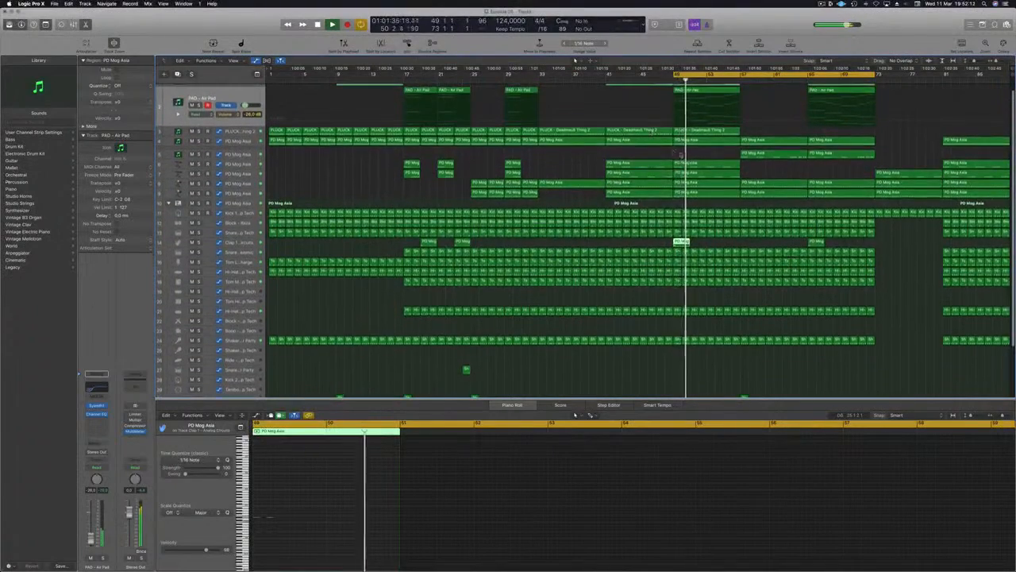
pyautogui.scroll(1, 635, 238)
pyautogui.hotkey('shift', 'f')
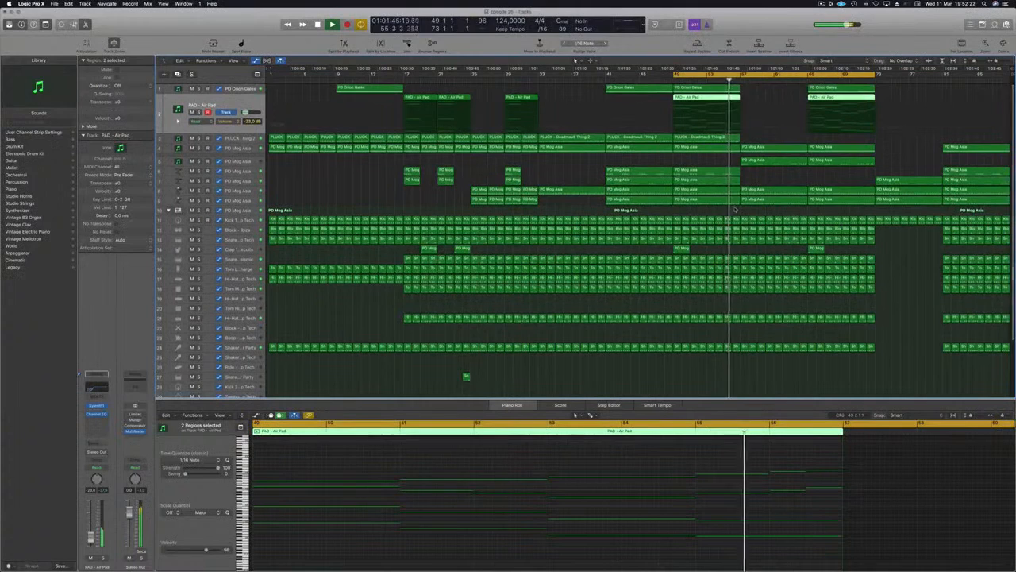
pyautogui.click(800, 179)
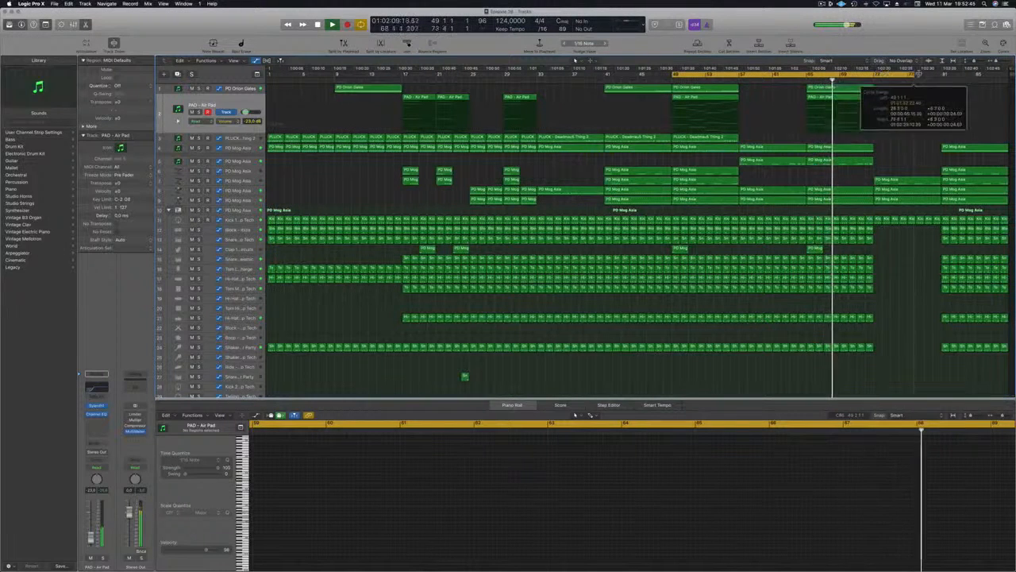
# Extend the end of the cycle range to bar 89.
pyautogui.moveTo(919, 73); pyautogui.dragTo(940, 73)
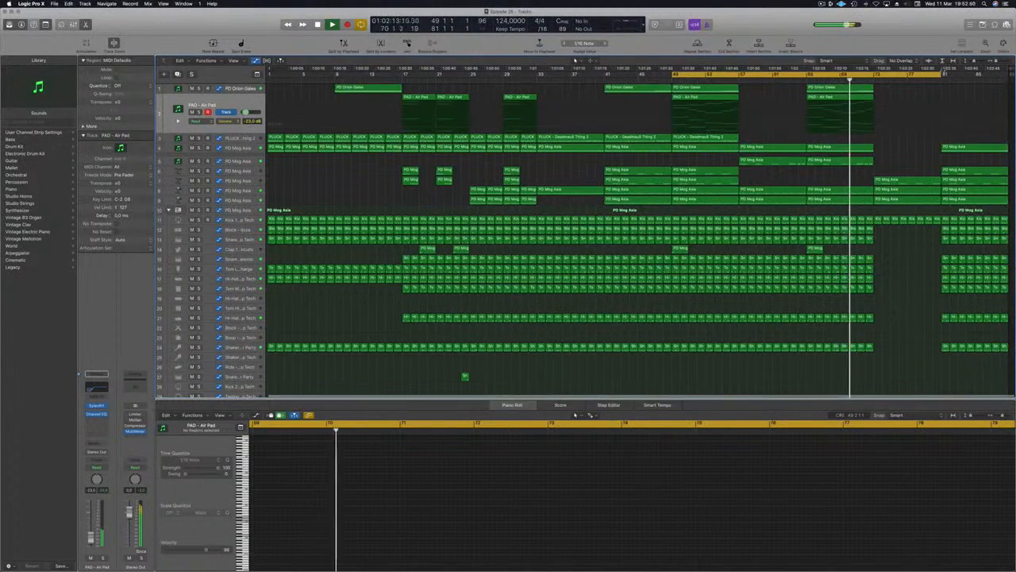
pyautogui.moveTo(939, 74); pyautogui.dragTo(1004, 77)
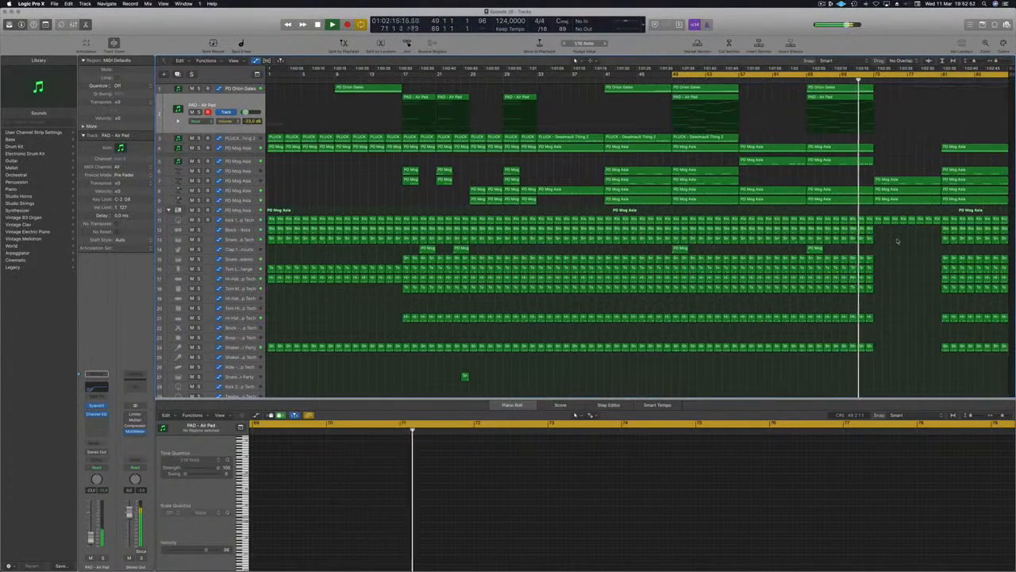
pyautogui.hscroll(1, 899, 241)
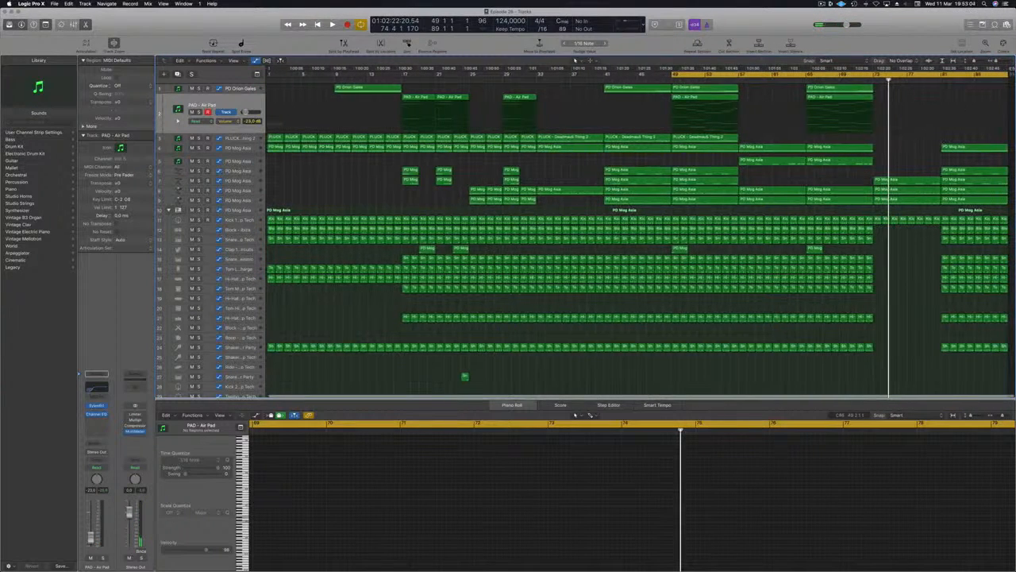
# Extend the project end to bar 169 to make room for more of the arrangement.
pyautogui.hscroll(5, 1010, 73)
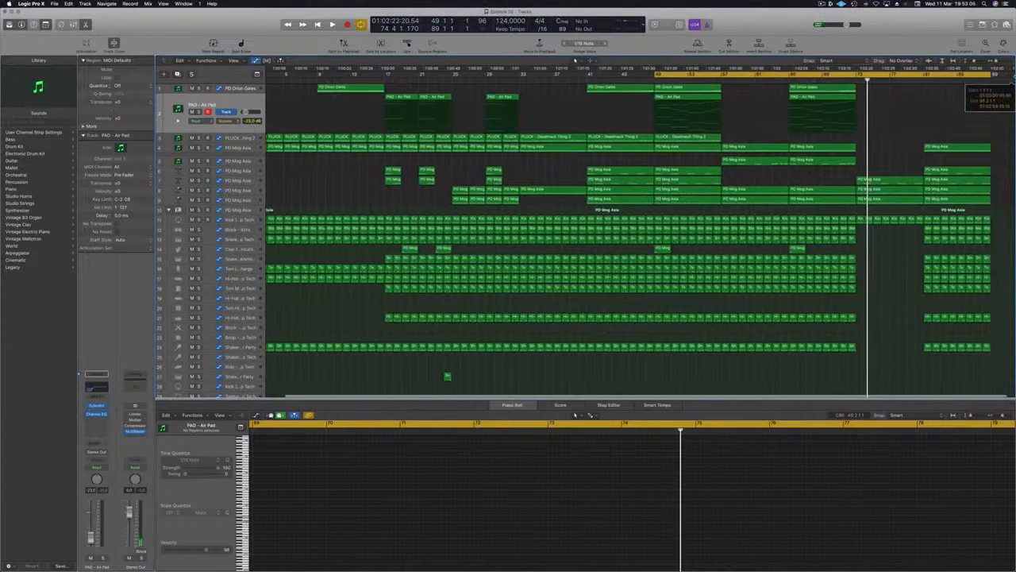
pyautogui.hscroll(10, 1010, 73)
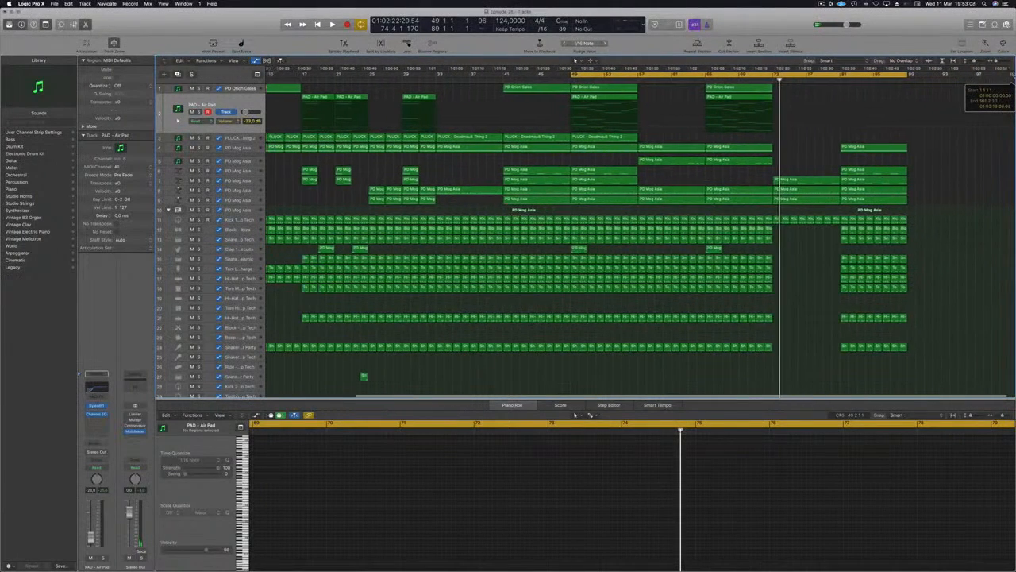
pyautogui.hscroll(10, 1010, 73)
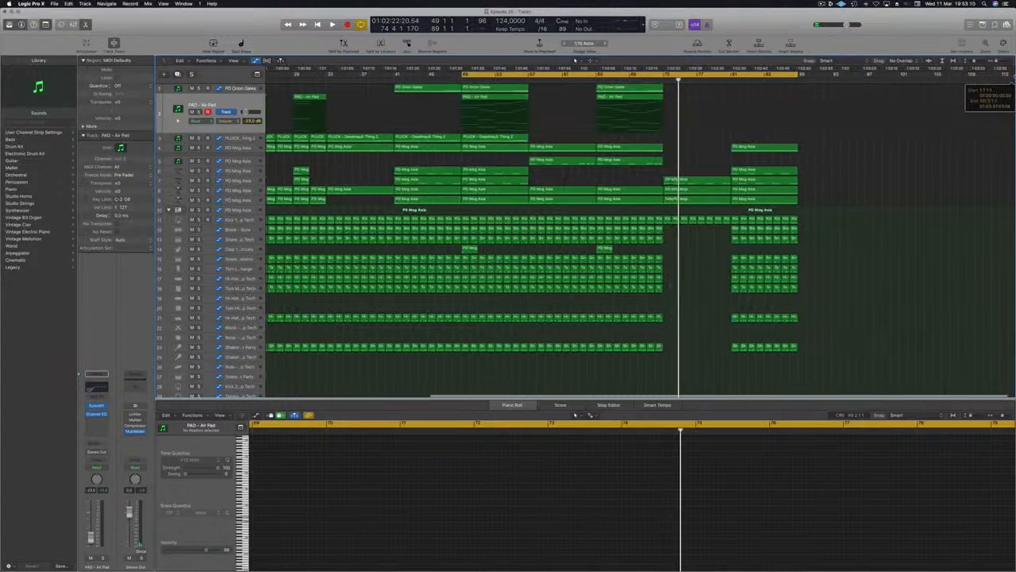
pyautogui.hscroll(10, 1012, 79)
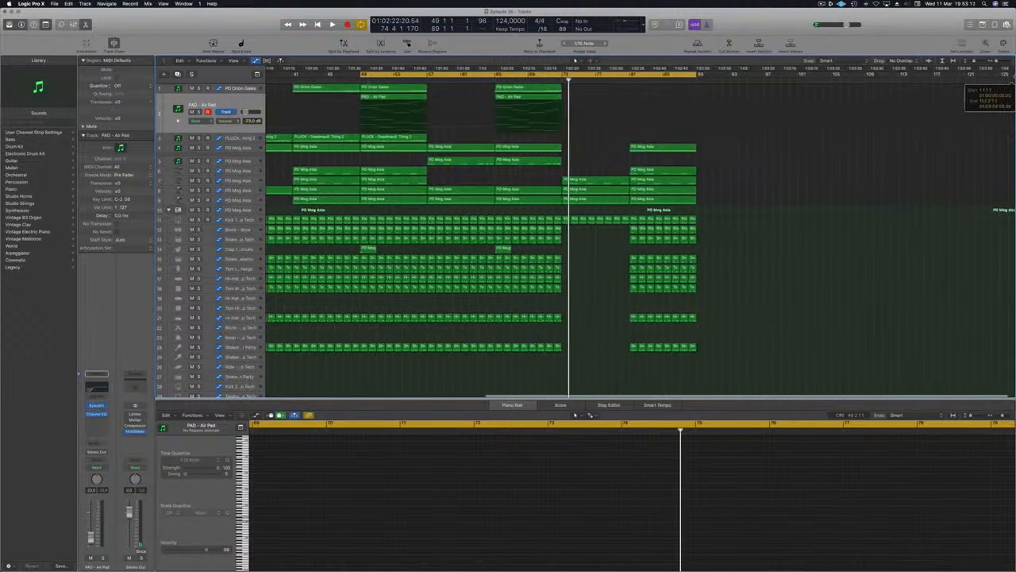
pyautogui.hscroll(10, 1012, 79)
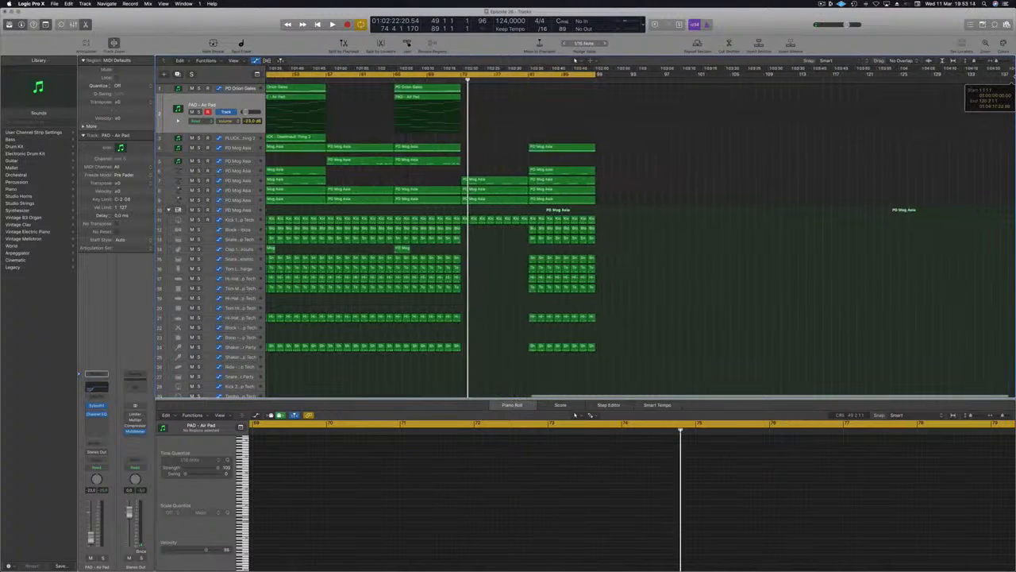
pyautogui.hscroll(14, 1011, 80)
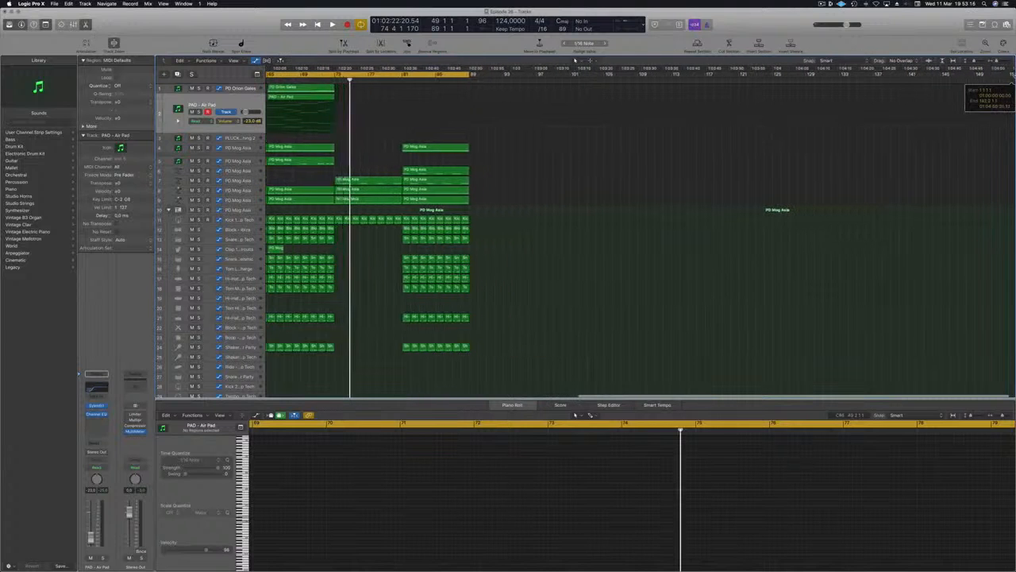
pyautogui.hscroll(5, 1011, 79)
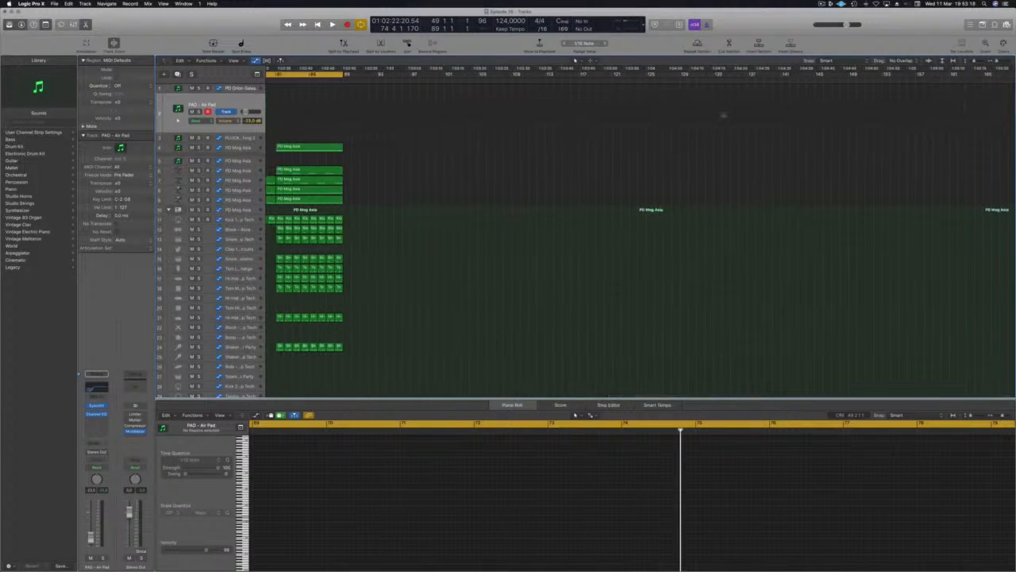
# Play the arrangement from bar 73 to hear the breakdown and the section that follows.
pyautogui.press('space')
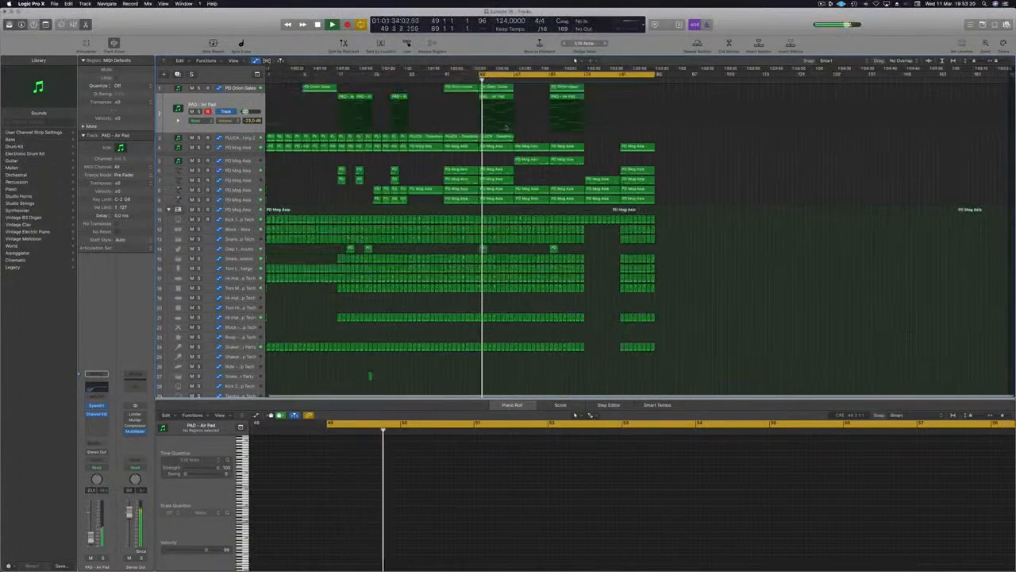
pyautogui.click(582, 81)
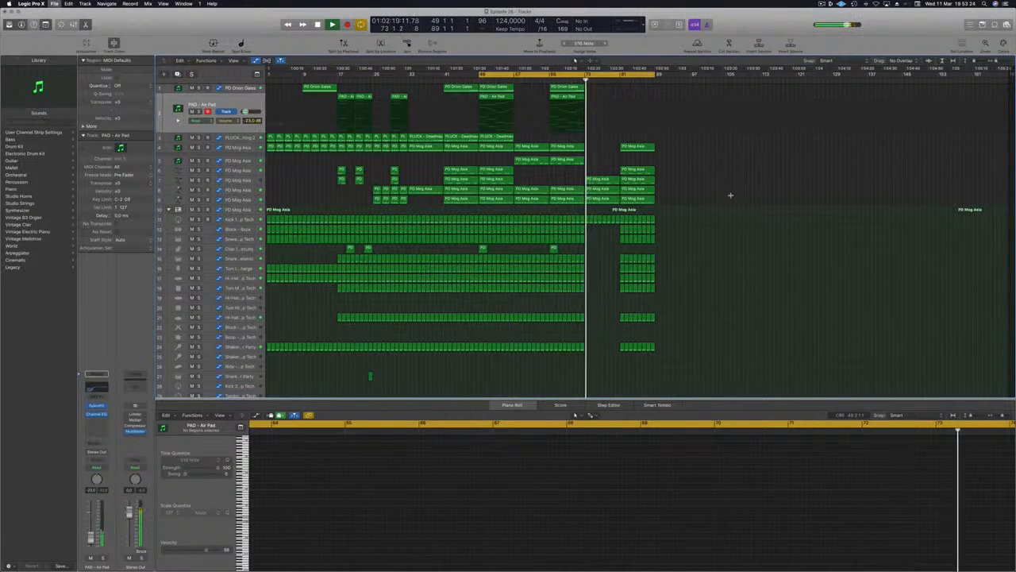
pyautogui.press('super+Right')
pyautogui.press('super+Right')
pyautogui.press('super+Right')
pyautogui.press('super+Right')
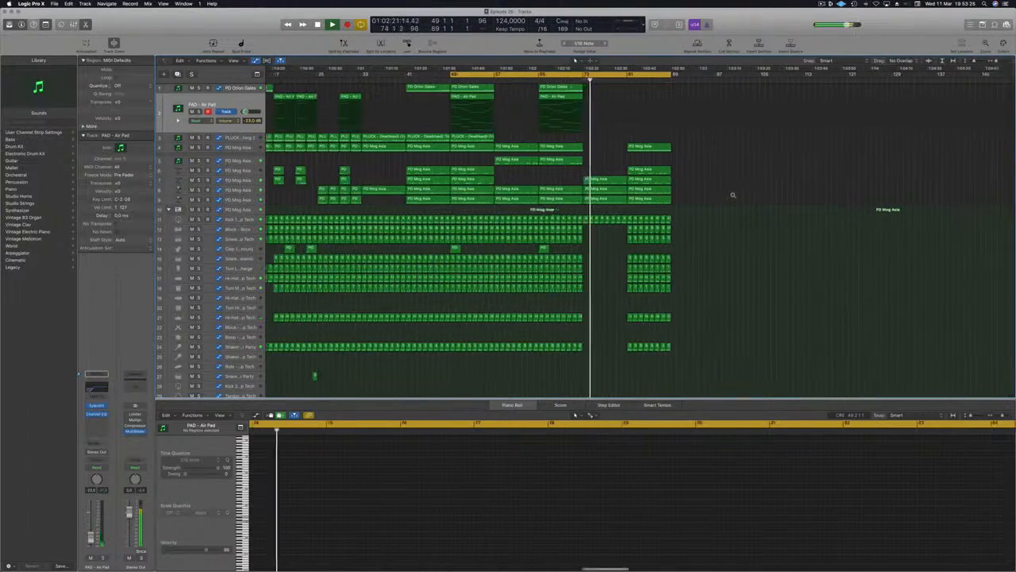
pyautogui.hscroll(-5, 800, 183)
pyautogui.press('super+Left')
pyautogui.press('super+Left')
pyautogui.press('super+Left')
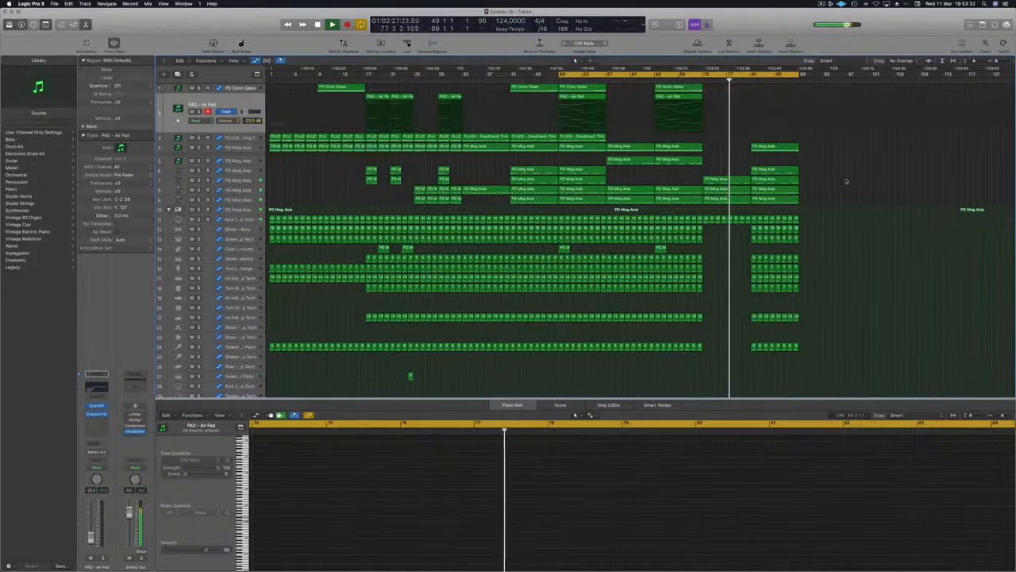
# Select the Deep Tech drum kit track and set the cycle range to bars 73 to 81 for playback.
pyautogui.click(243, 210)
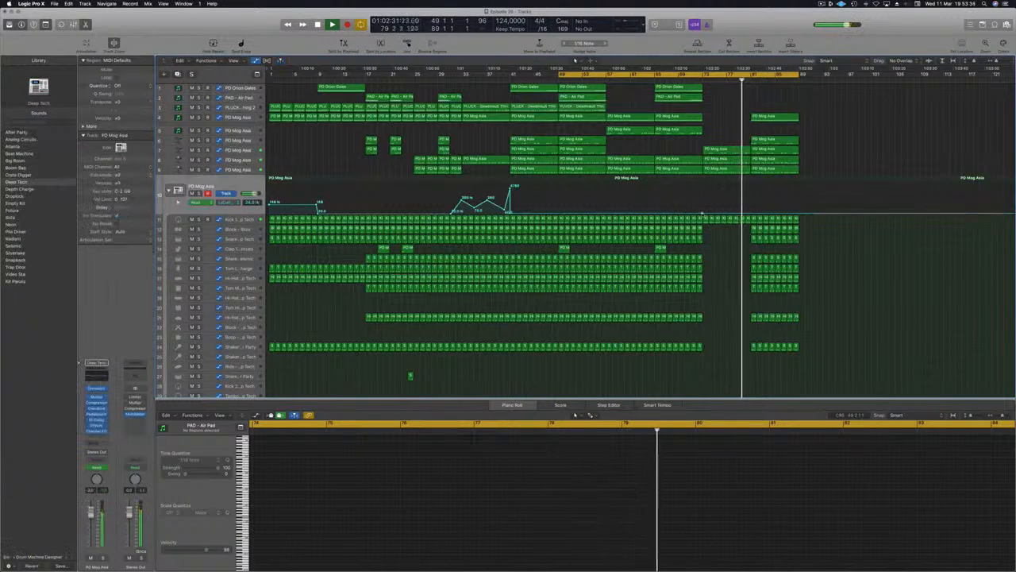
pyautogui.press('space')
pyautogui.press('space')
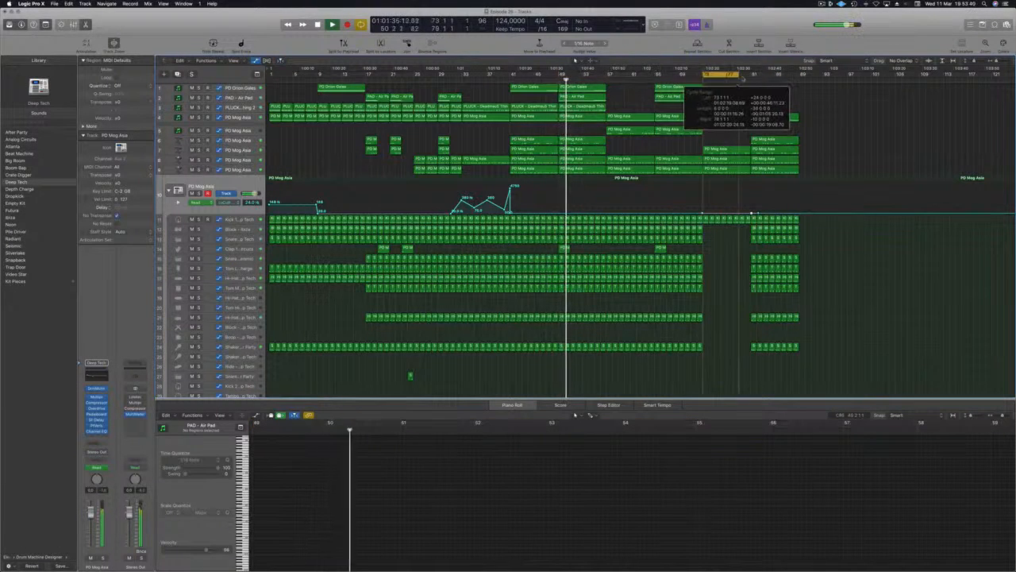
pyautogui.moveTo(743, 80); pyautogui.dragTo(751, 78)
pyautogui.press('space')
pyautogui.press('space')
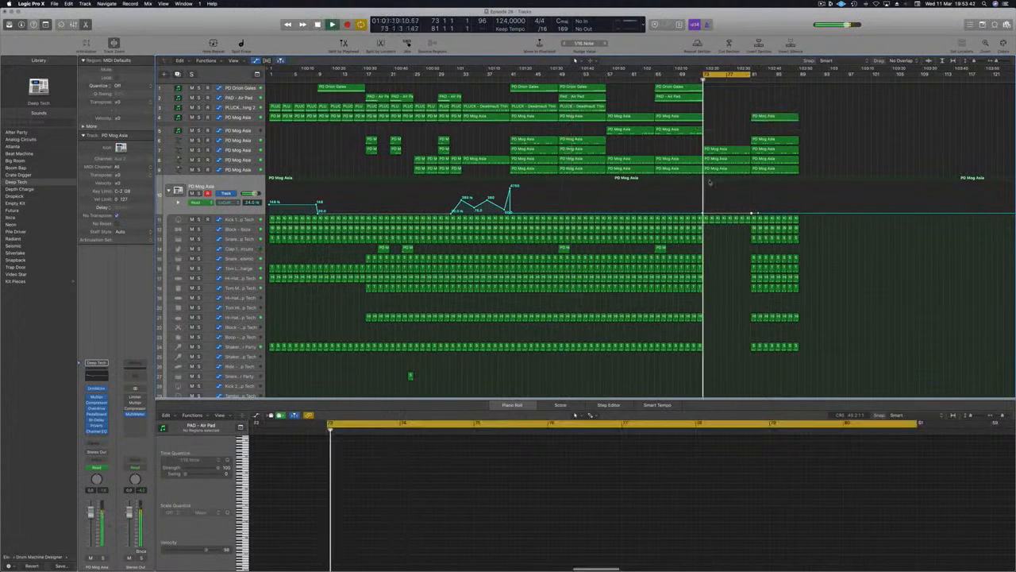
# Raise the drum kit's low-cut automation point near bar 81 to form a ramp climbing from bar 73.
pyautogui.press('space')
pyautogui.press('space')
pyautogui.moveTo(752, 212); pyautogui.dragTo(750, 198)
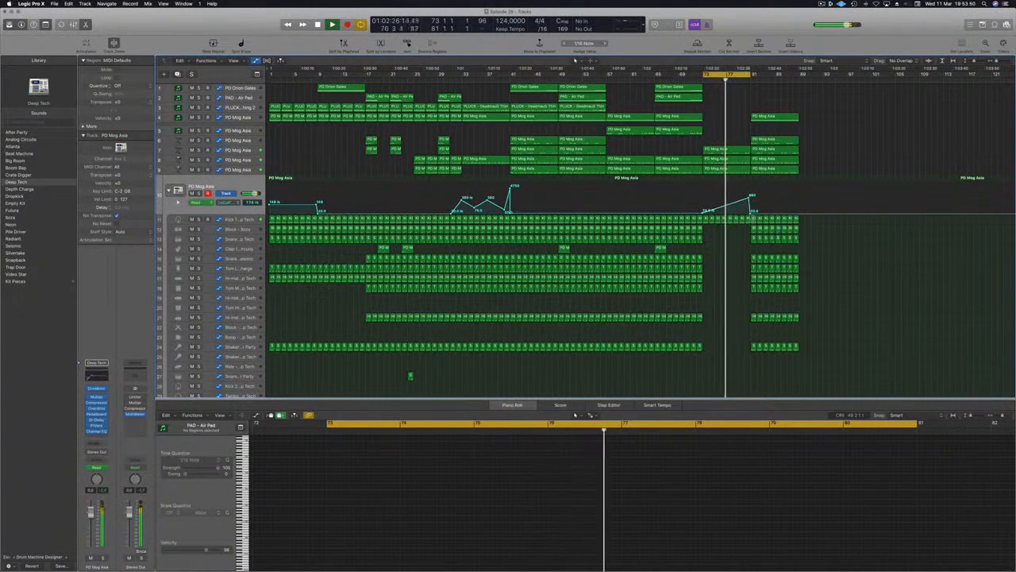
# Nudge the drum kit's lower automation point after the ramp's peak so the low cut drops back at bar 81.
pyautogui.press('super+Right')
pyautogui.press('super+Right')
pyautogui.press('super+Right')
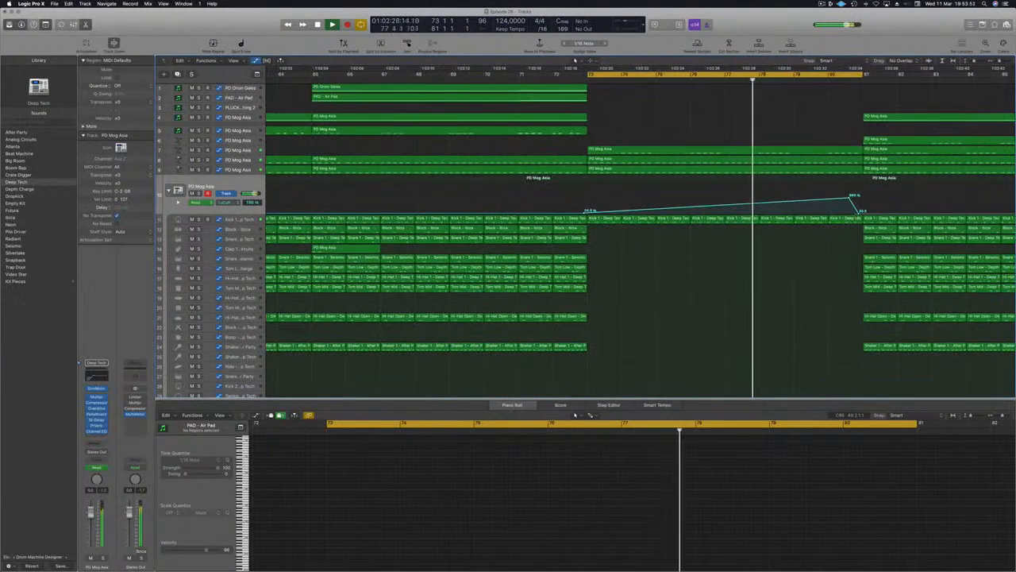
pyautogui.moveTo(860, 211); pyautogui.dragTo(862, 212)
pyautogui.press('super+Left')
pyautogui.press('super+Left')
pyautogui.press('super+Left')
pyautogui.press('super+Left')
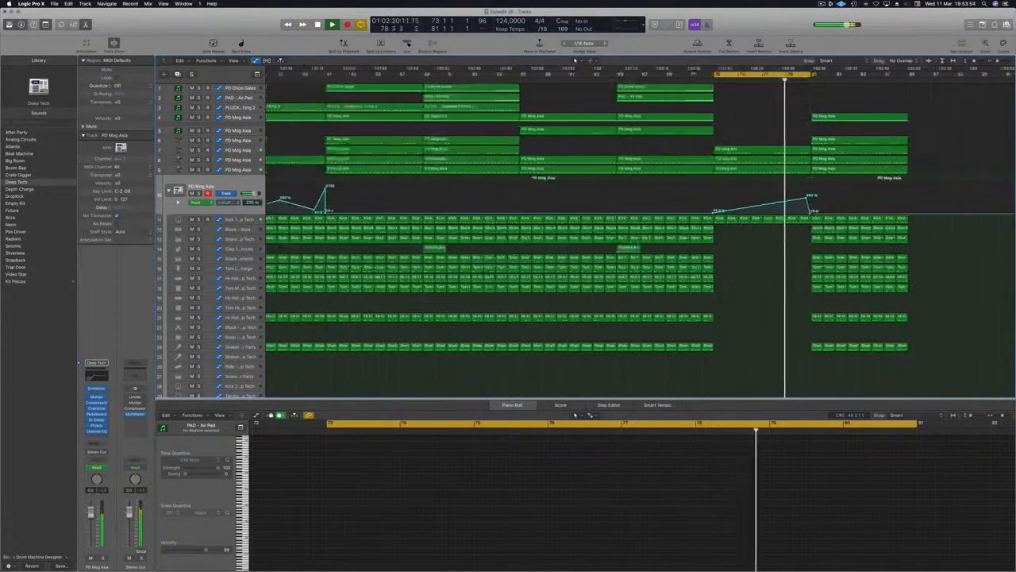
pyautogui.press('super+Left')
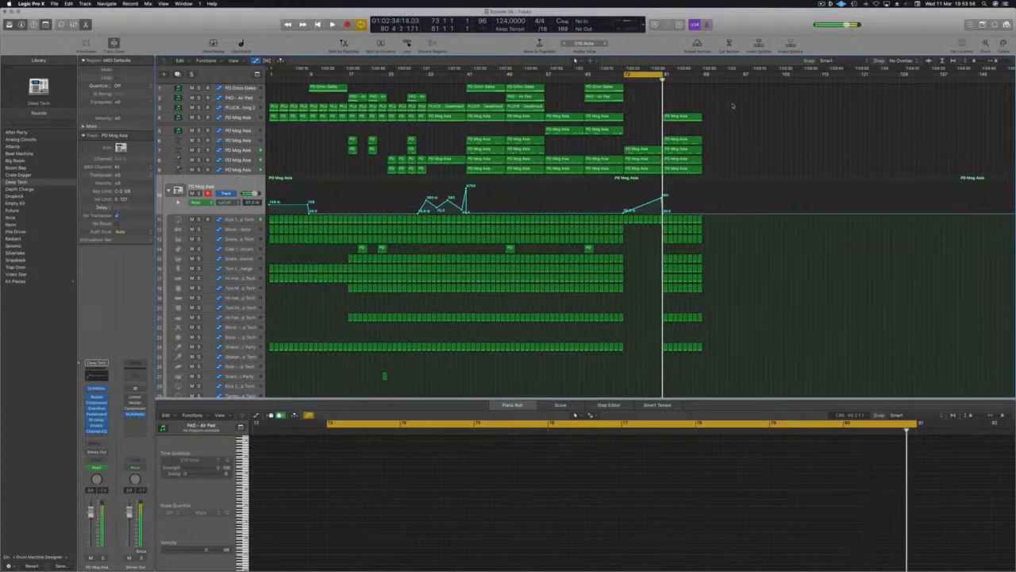
# Select all regions from bar 81 to bar 89 and move the cycle range to those bars.
pyautogui.moveTo(728, 112); pyautogui.dragTo(667, 353)
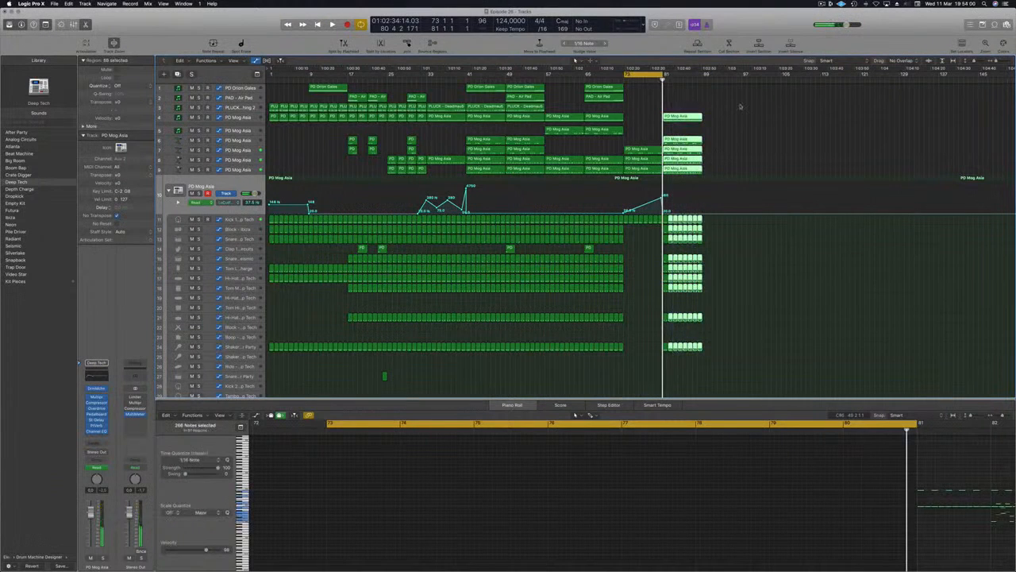
pyautogui.moveTo(740, 105); pyautogui.dragTo(668, 362)
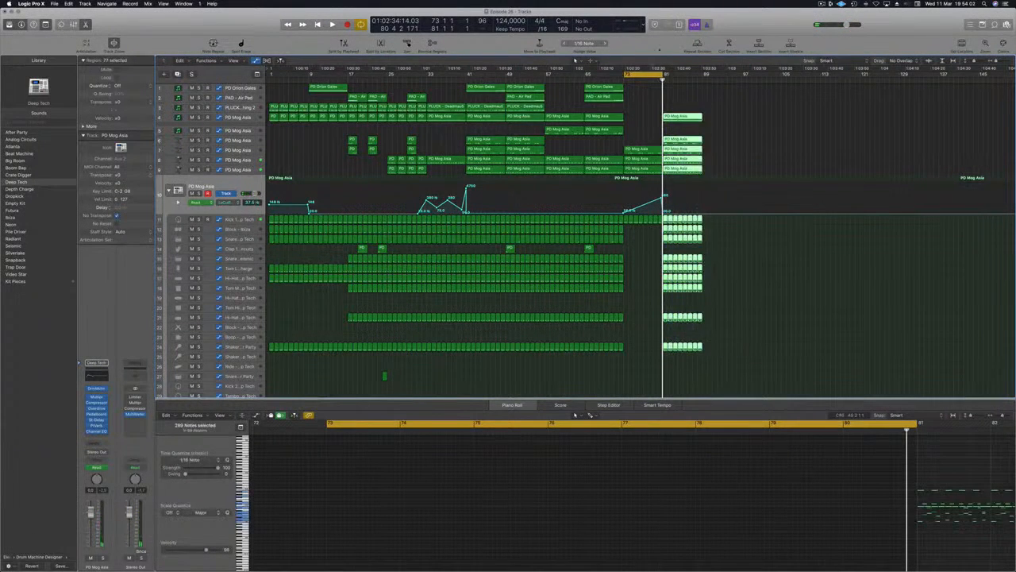
pyautogui.moveTo(643, 74); pyautogui.dragTo(680, 74)
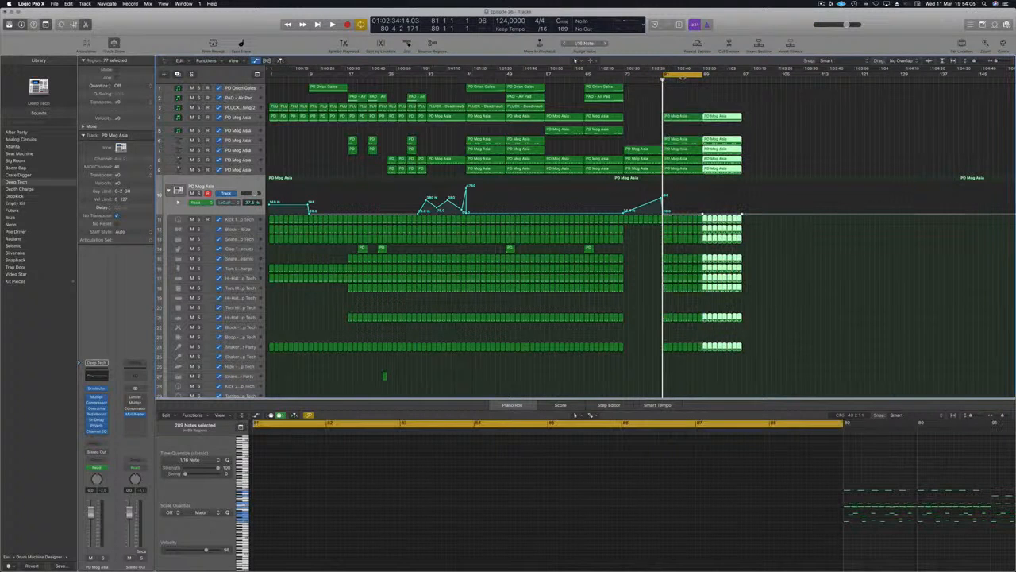
# Repeat the selected eight-bar section until the arrangement is filled up to bar 169.
pyautogui.press('super+r')
pyautogui.press('super+r')
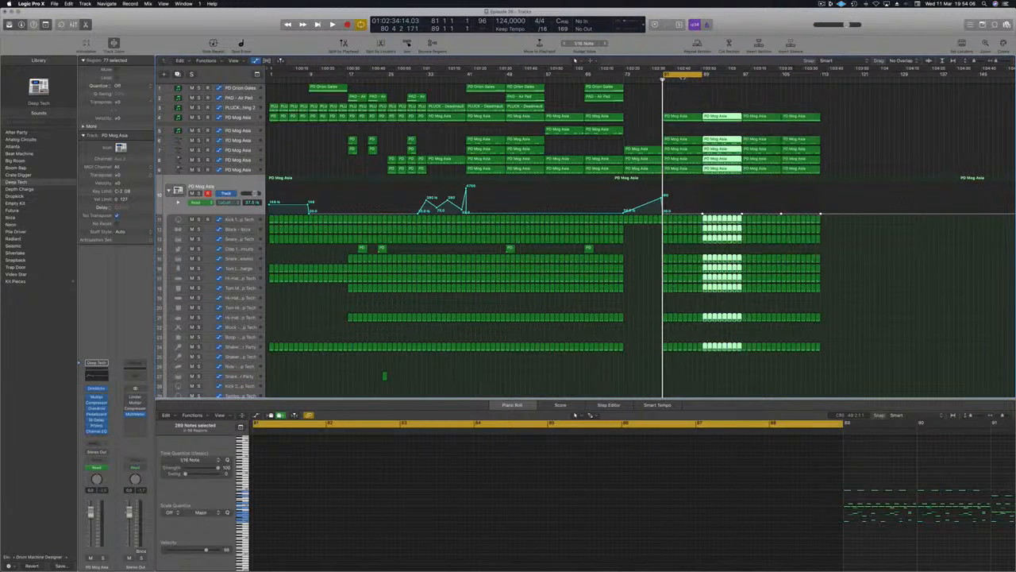
pyautogui.press('super+r')
pyautogui.press('super+r')
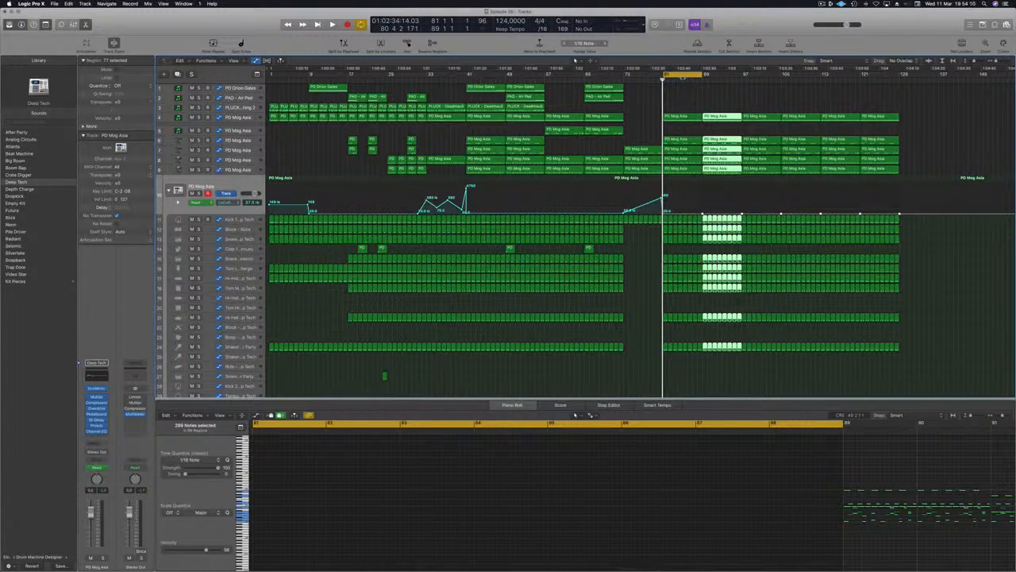
pyautogui.press('super+r')
pyautogui.press('super+r')
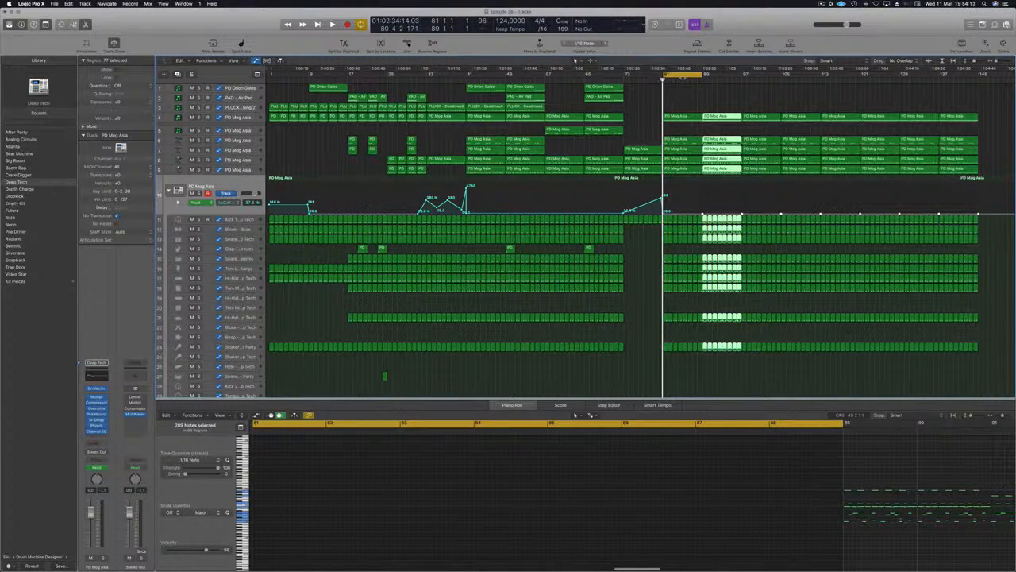
pyautogui.press('super+r')
pyautogui.press('super+Left')
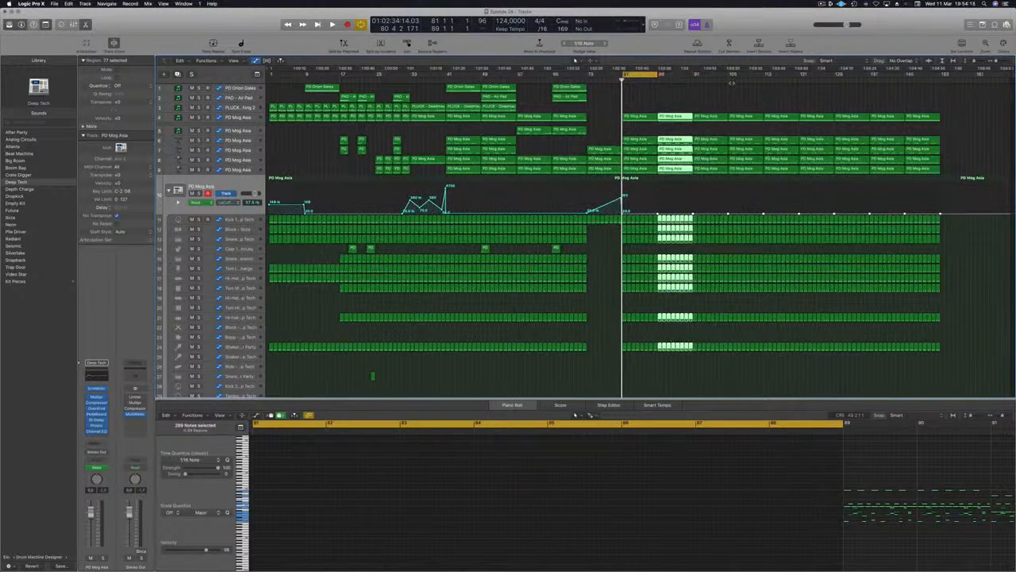
pyautogui.press('super+r')
pyautogui.press('super+r')
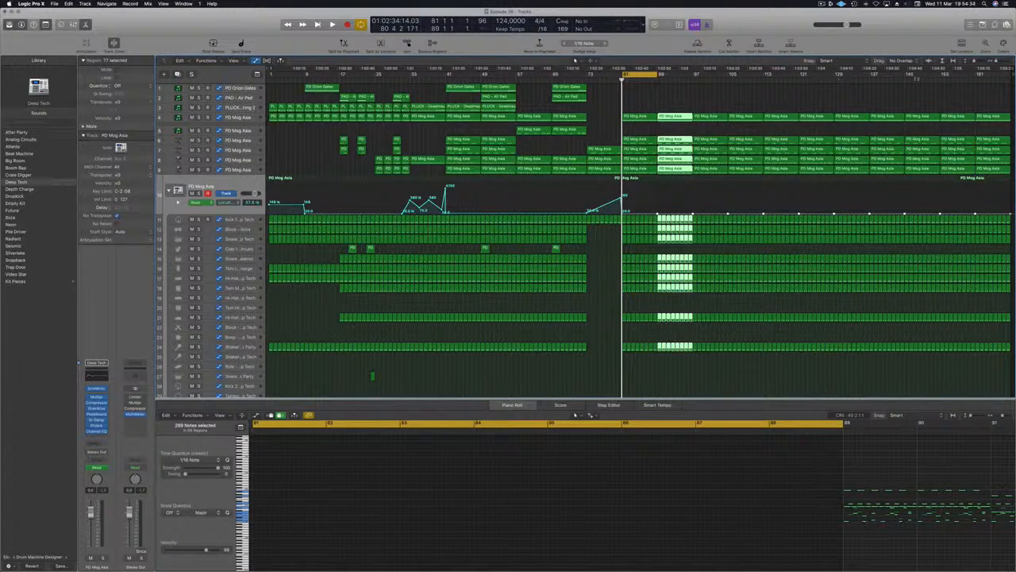
# Select all regions from bar 161 onward across the instrument and drum tracks and delete them.
pyautogui.moveTo(998, 96); pyautogui.dragTo(980, 170)
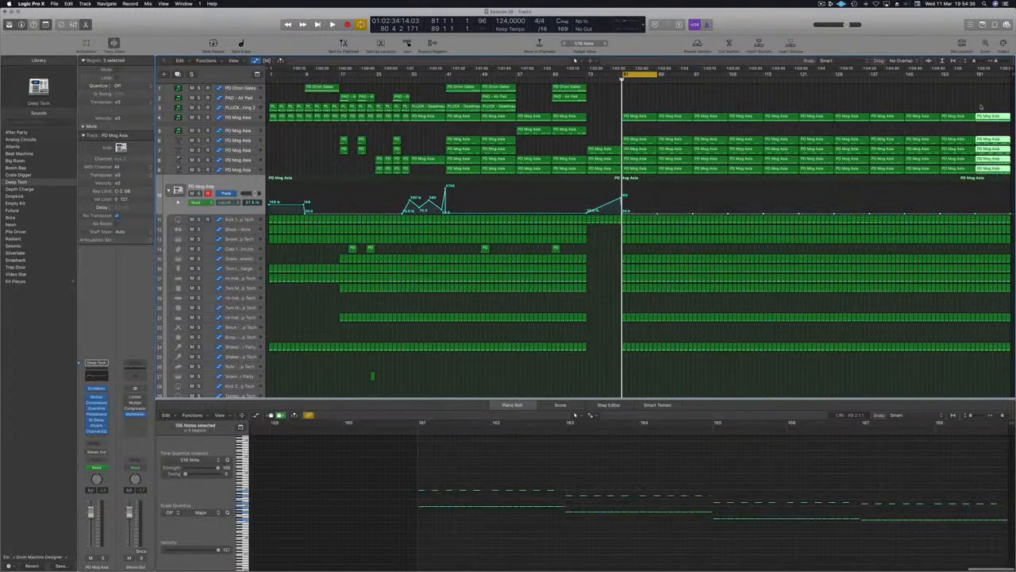
pyautogui.moveTo(980, 105); pyautogui.dragTo(1008, 369)
pyautogui.press('Delete')
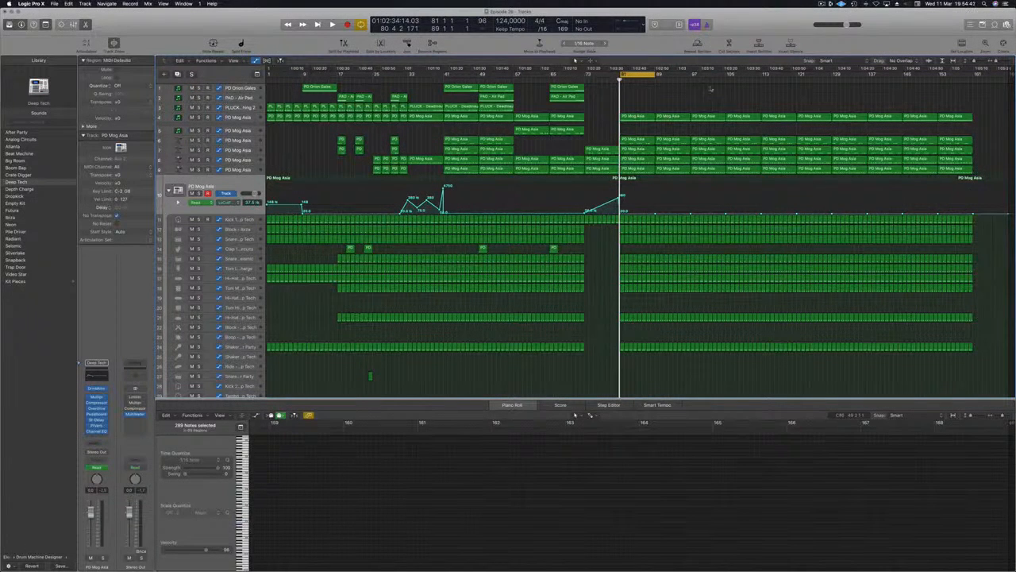
# Play the section from bar 73 and delete all drum regions, including the kick, between bars 81 and 89.
pyautogui.press('space')
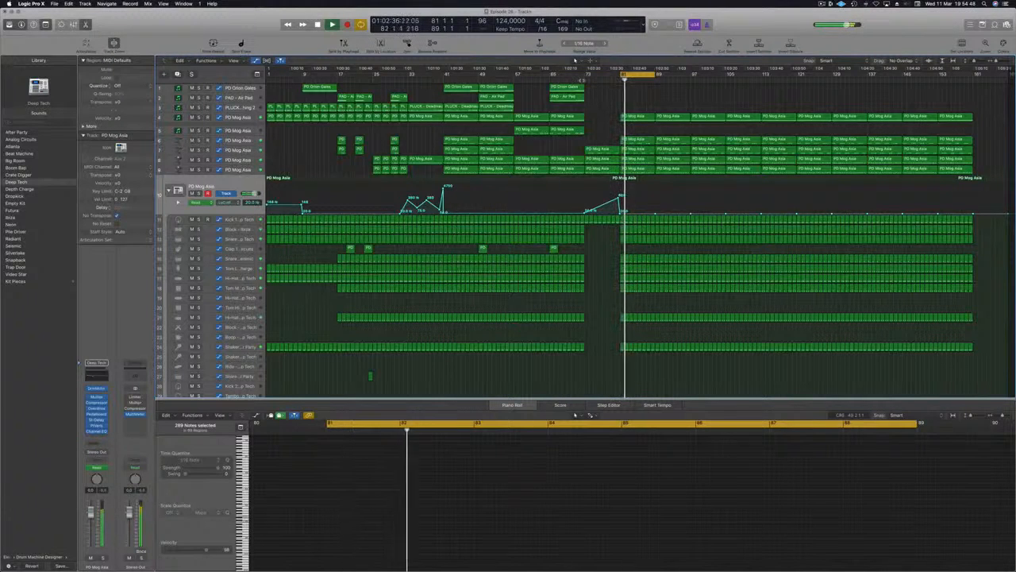
pyautogui.click(584, 70)
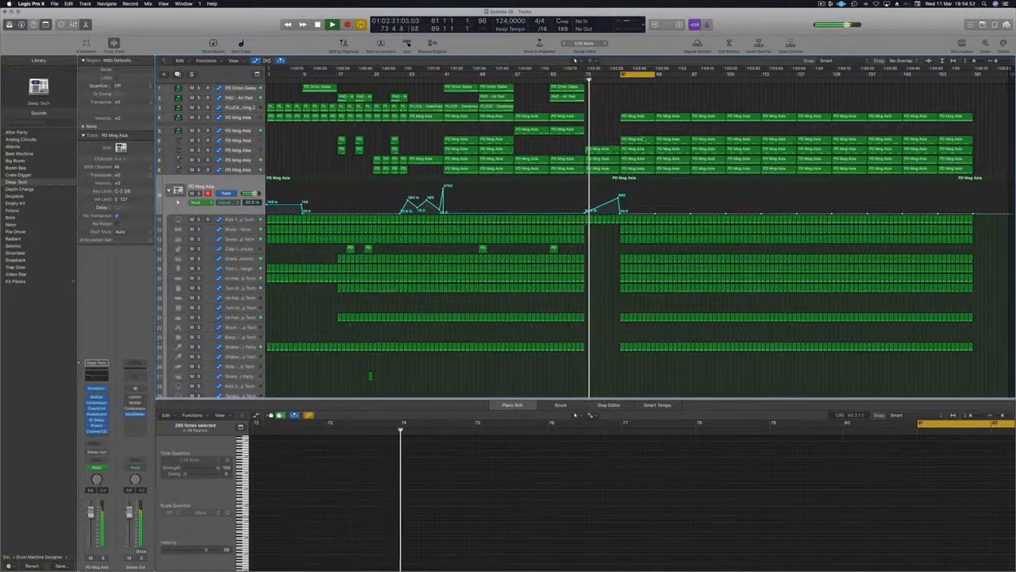
pyautogui.moveTo(624, 360); pyautogui.dragTo(653, 226)
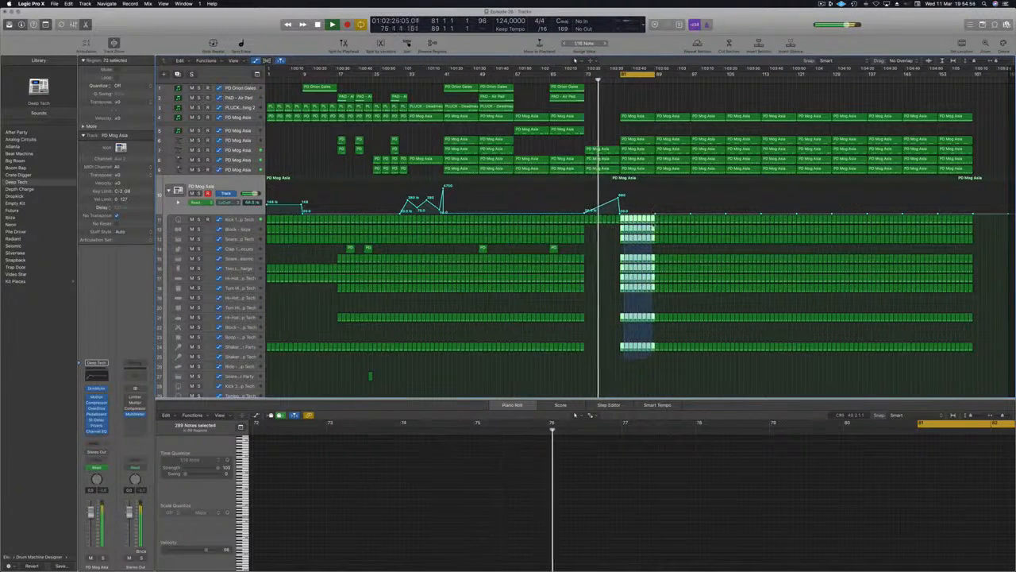
pyautogui.press('Delete')
pyautogui.scroll(6, 623, 290)
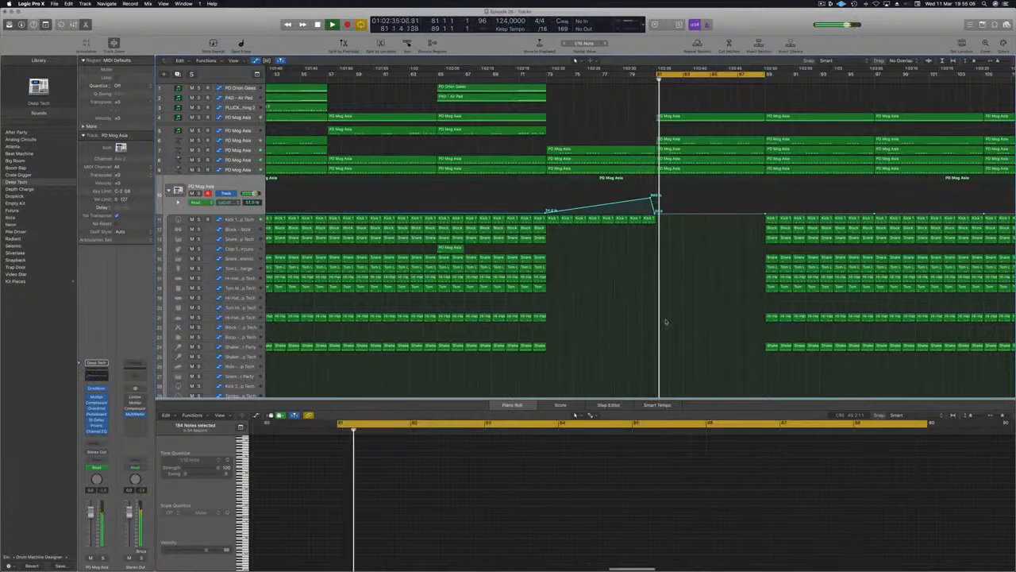
# Remove the first repeating automation points after bar 81 on track 4 so its rising ramp continues to about bar 83.
pyautogui.press('super+Left')
pyautogui.press('super+Left')
pyautogui.press('super+Left')
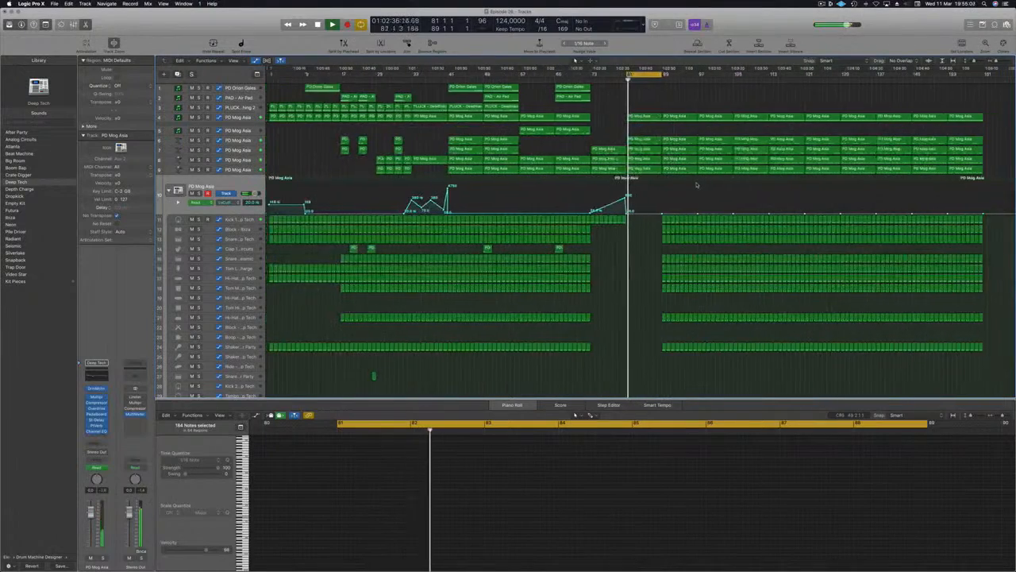
pyautogui.press('super+Left')
pyautogui.press('super+Left')
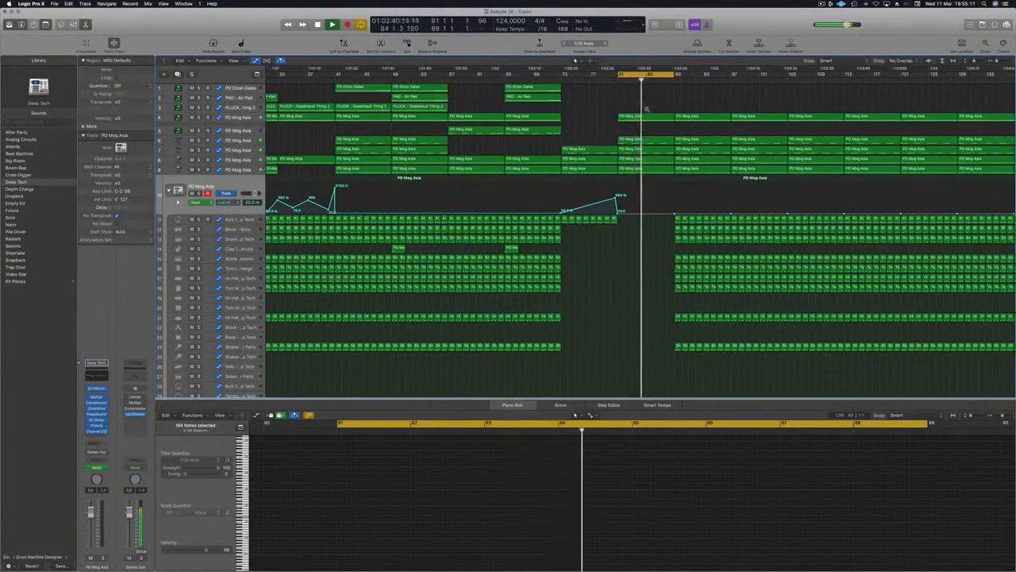
pyautogui.press('super+Left')
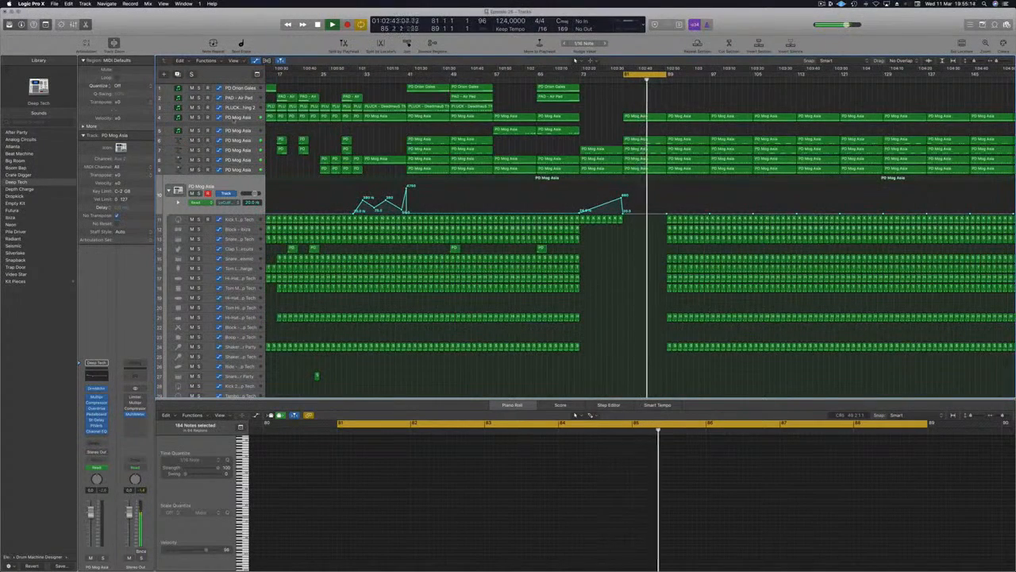
pyautogui.click(631, 116)
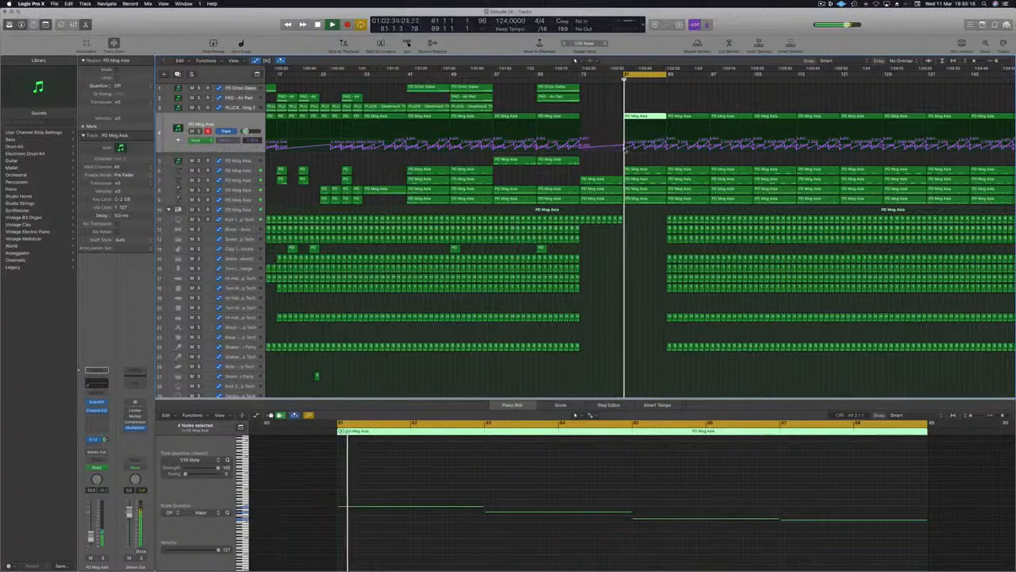
pyautogui.click(632, 147)
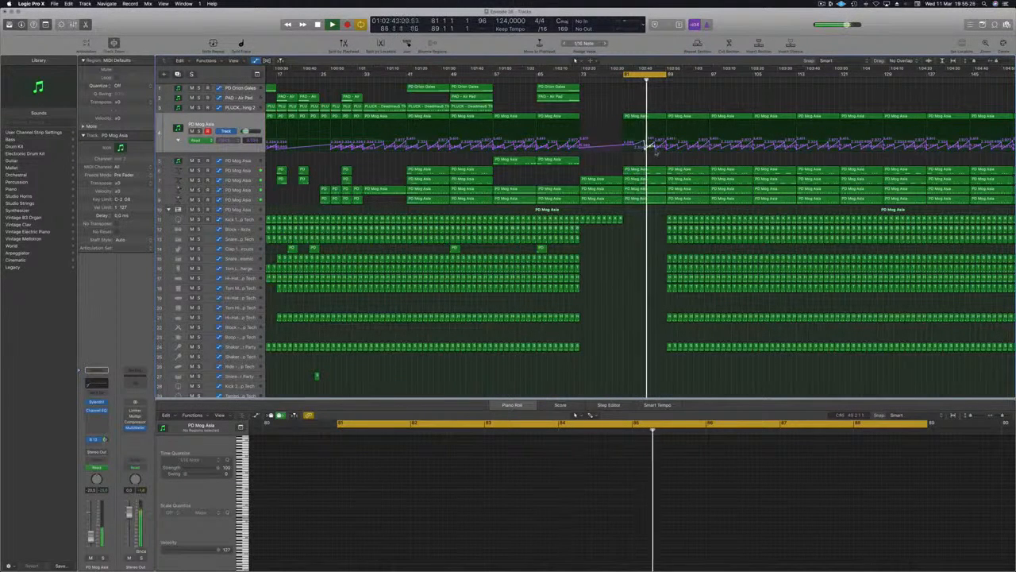
pyautogui.moveTo(656, 141)
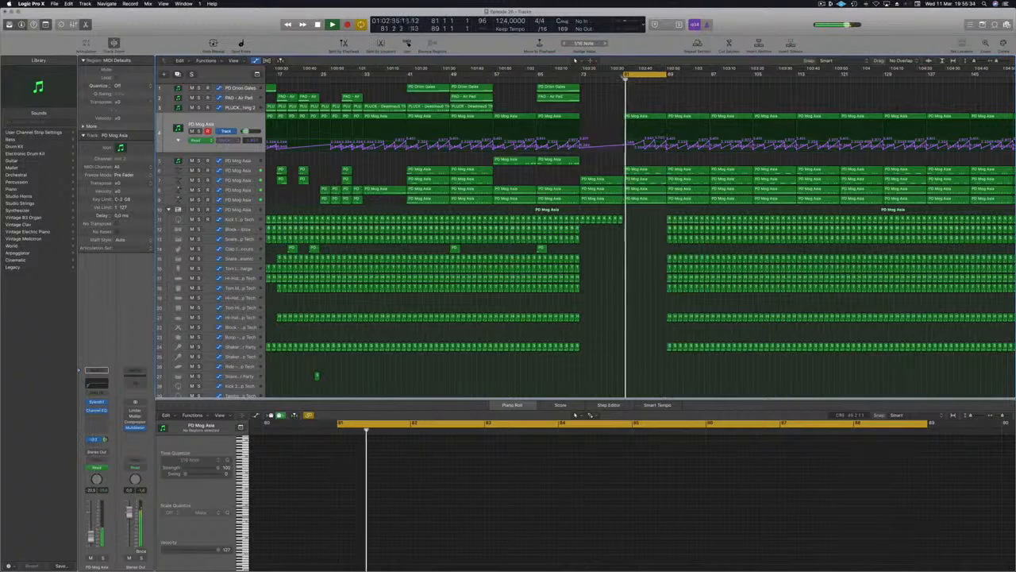
# Extend the cycle start back to bar 73 and shift the drum kit's low-cut peak to bar 81 with its drop after it.
pyautogui.moveTo(626, 73); pyautogui.dragTo(581, 73)
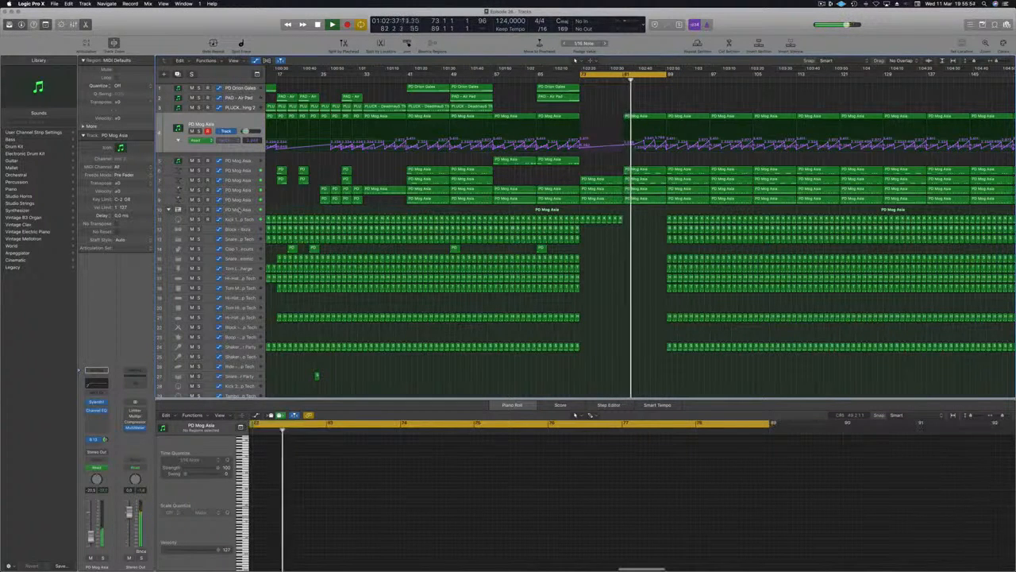
pyautogui.click(637, 208)
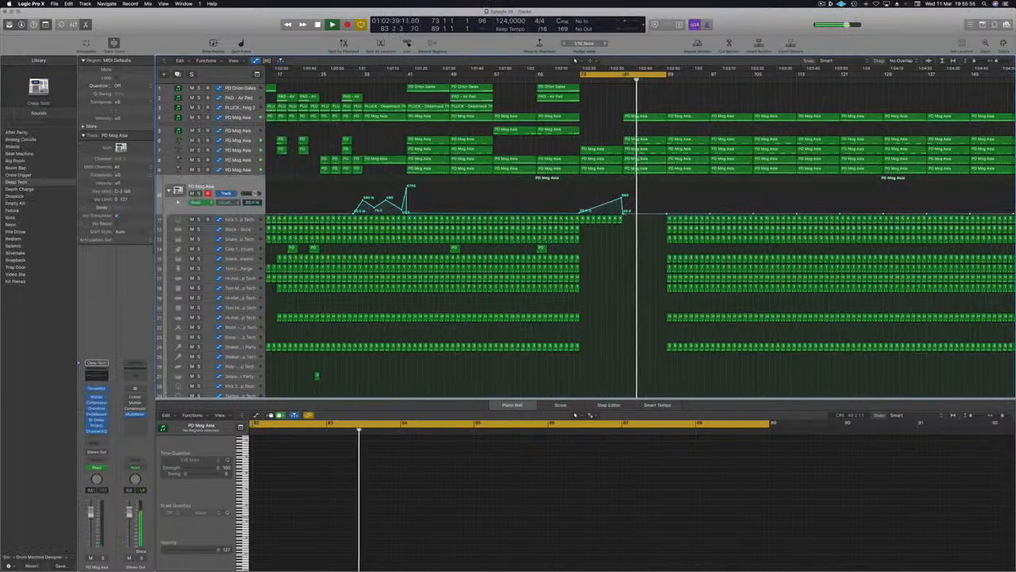
pyautogui.click(635, 212)
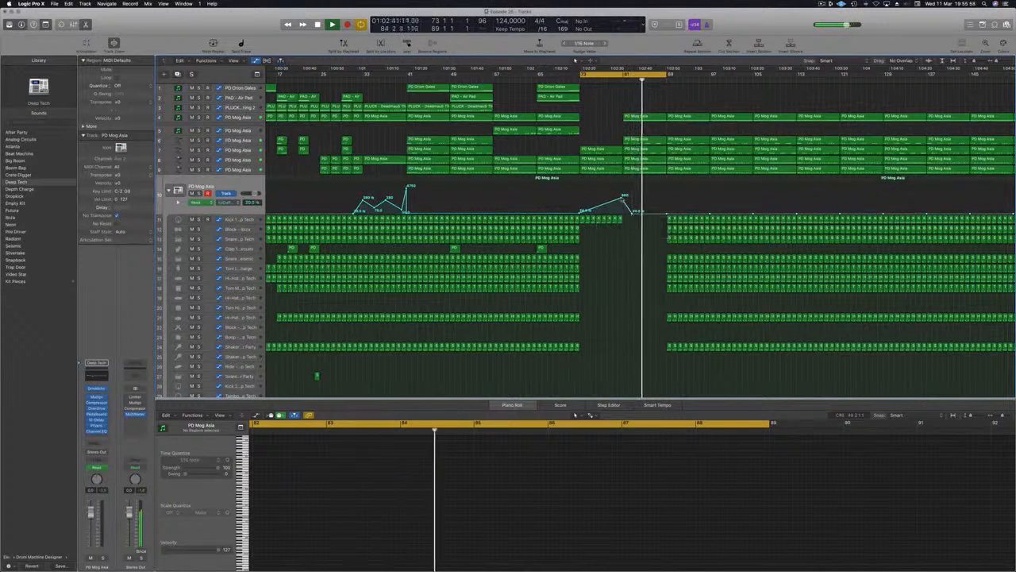
pyautogui.click(622, 198)
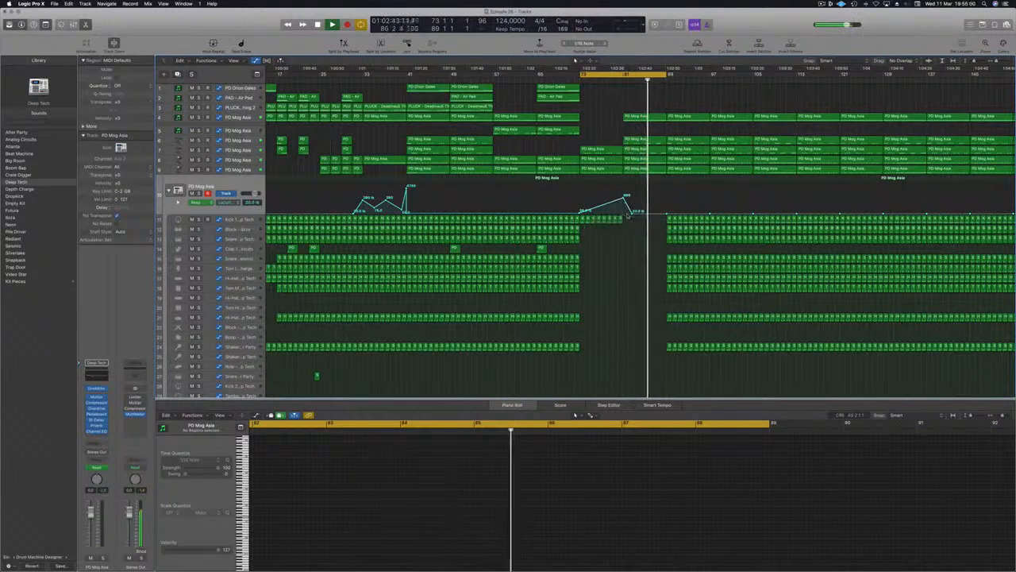
pyautogui.press('super+Left')
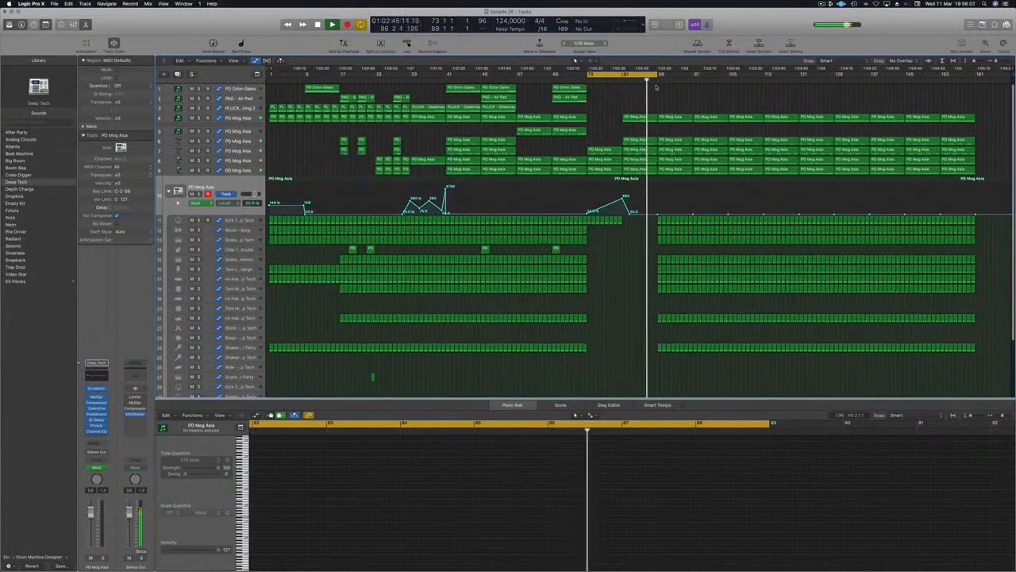
pyautogui.scroll(1, 630, 91)
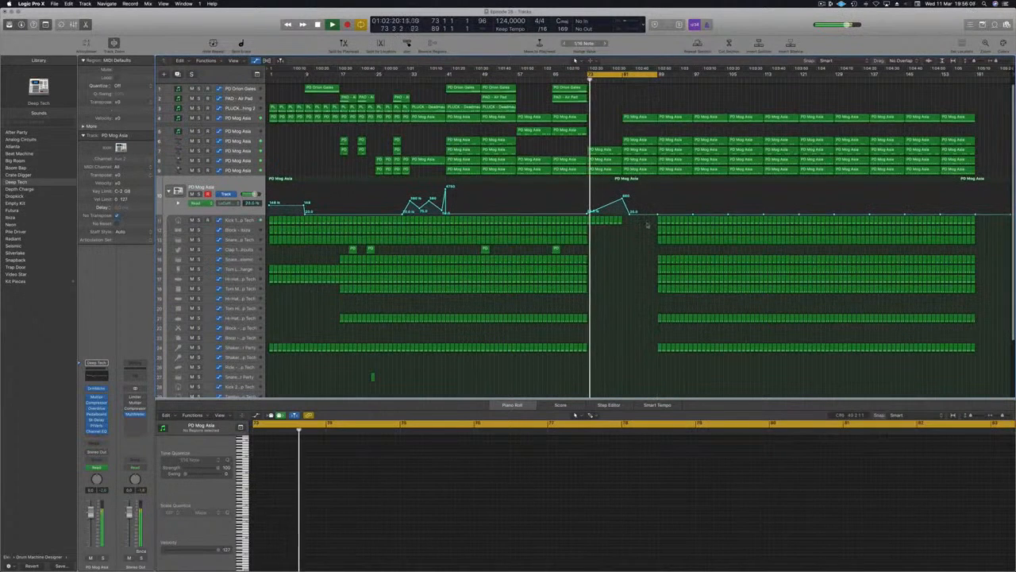
# Delete all drum regions except the kick between bars 89 and 105.
pyautogui.moveTo(649, 214); pyautogui.dragTo(725, 364)
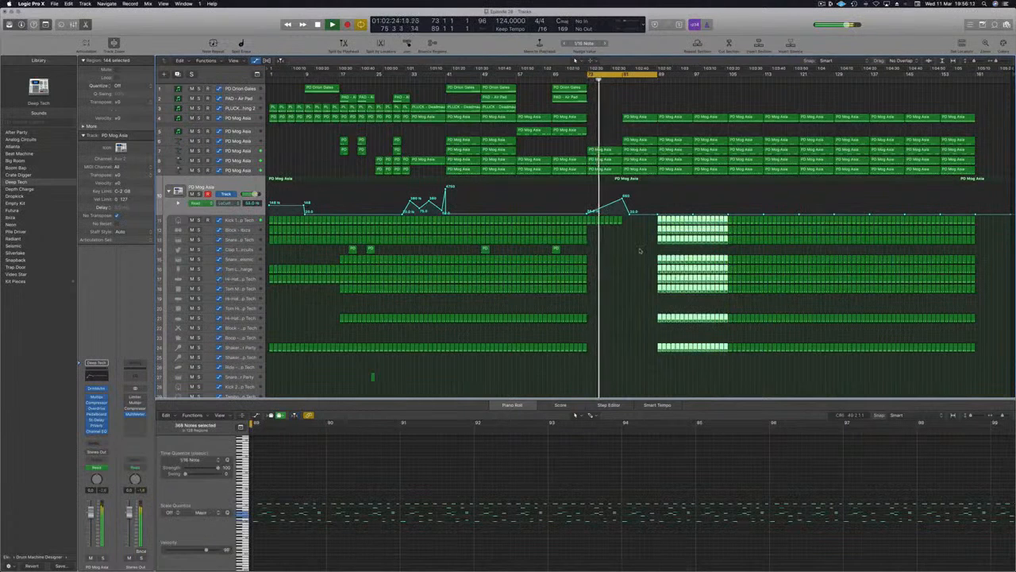
pyautogui.moveTo(655, 224); pyautogui.dragTo(726, 359)
pyautogui.press('Delete')
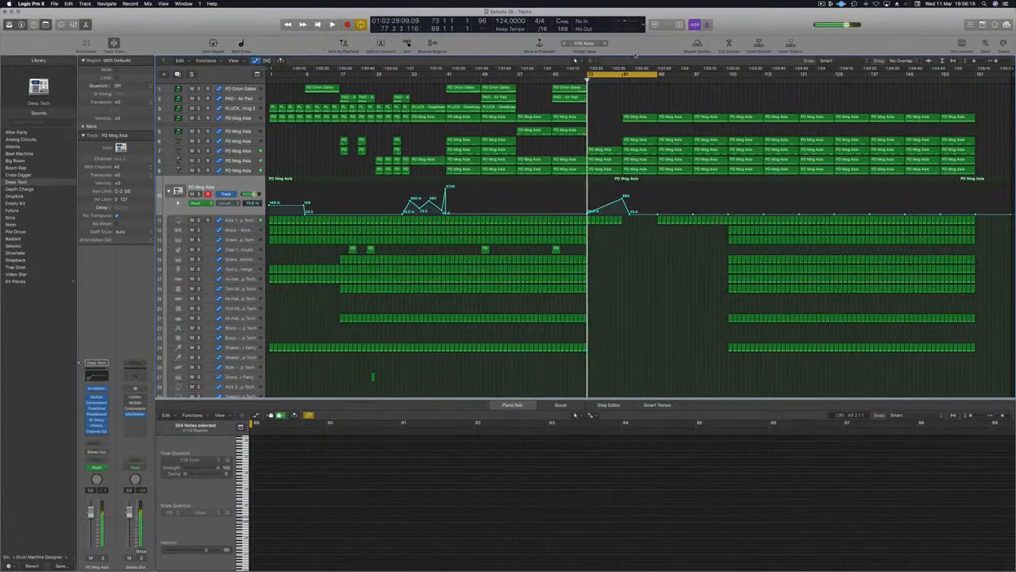
# Play from about bar 80 and shape the drum kit's low-cut automation into a peak at bar 89 that falls away by bar 97.
pyautogui.click(618, 82)
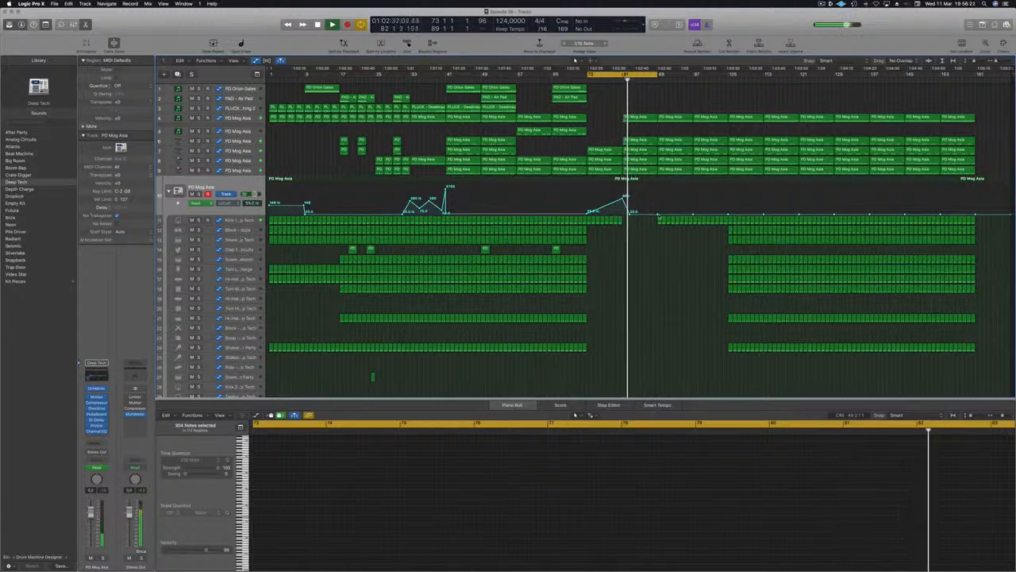
pyautogui.click(658, 195)
pyautogui.click(658, 214)
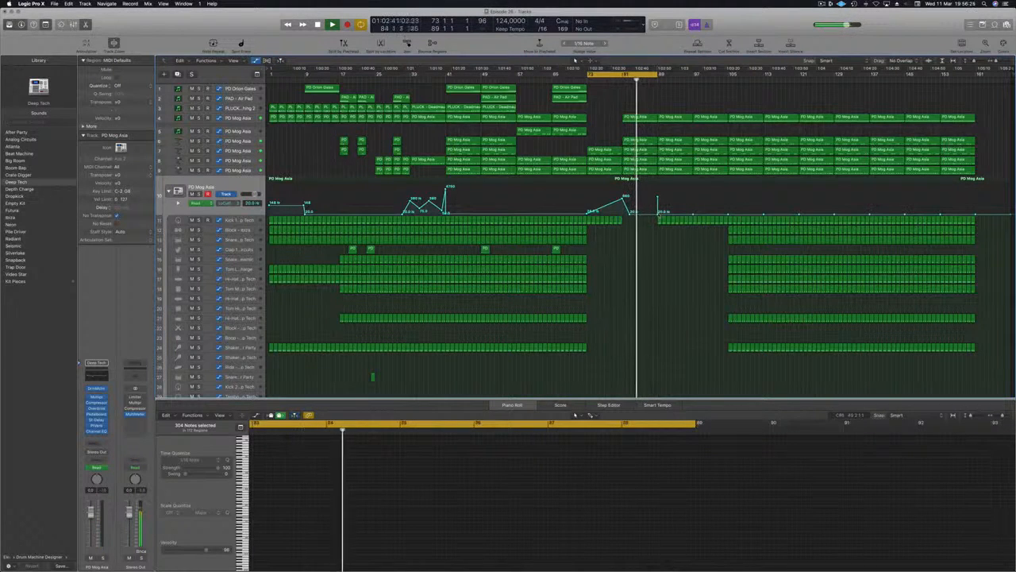
pyautogui.press('super+z')
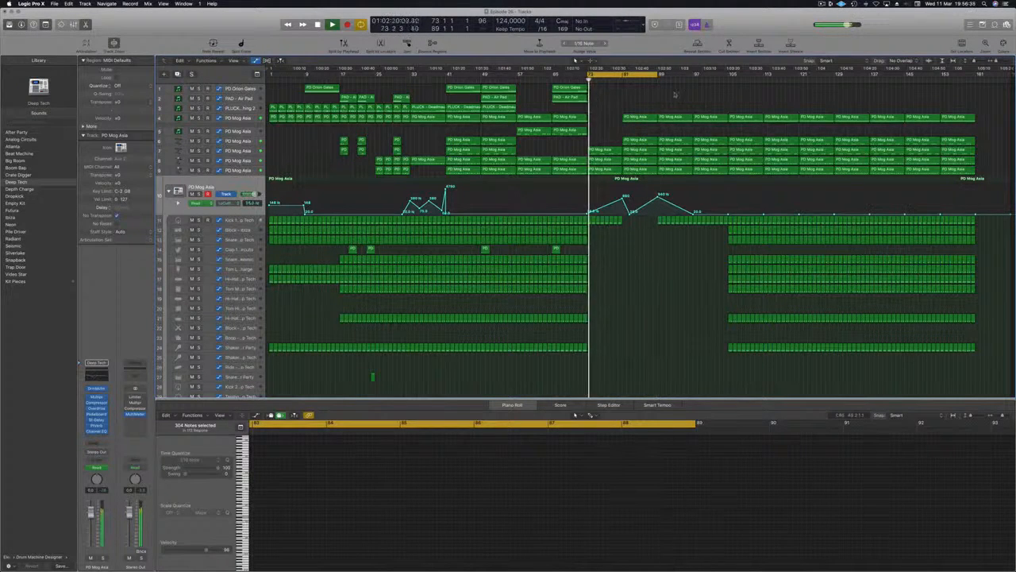
# Extend the cycle end to bar 105 and raise the drum kit's low cut at bar 97 to a peak that falls by bar 105.
pyautogui.moveTo(659, 76); pyautogui.dragTo(726, 75)
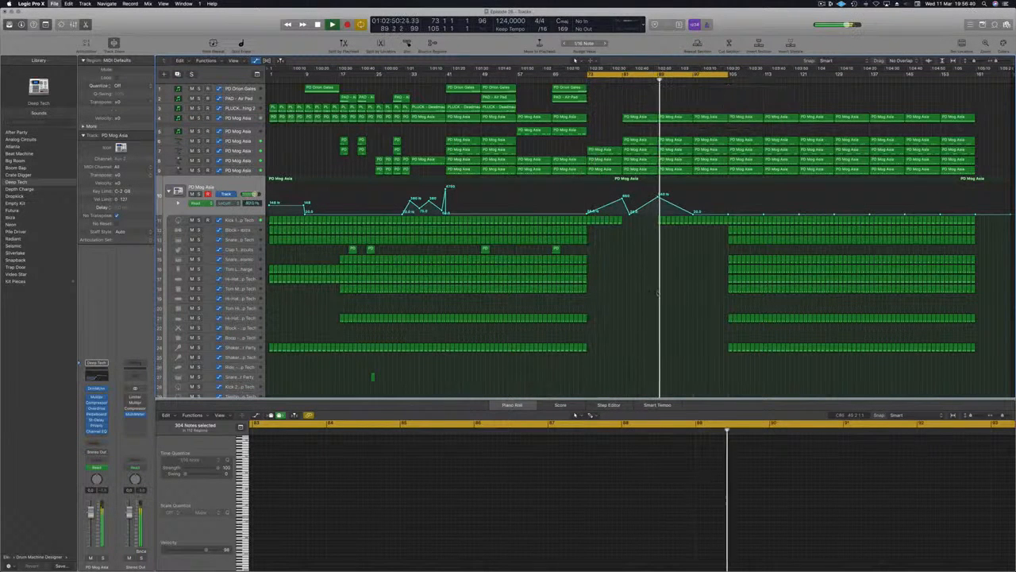
pyautogui.press('super+Right')
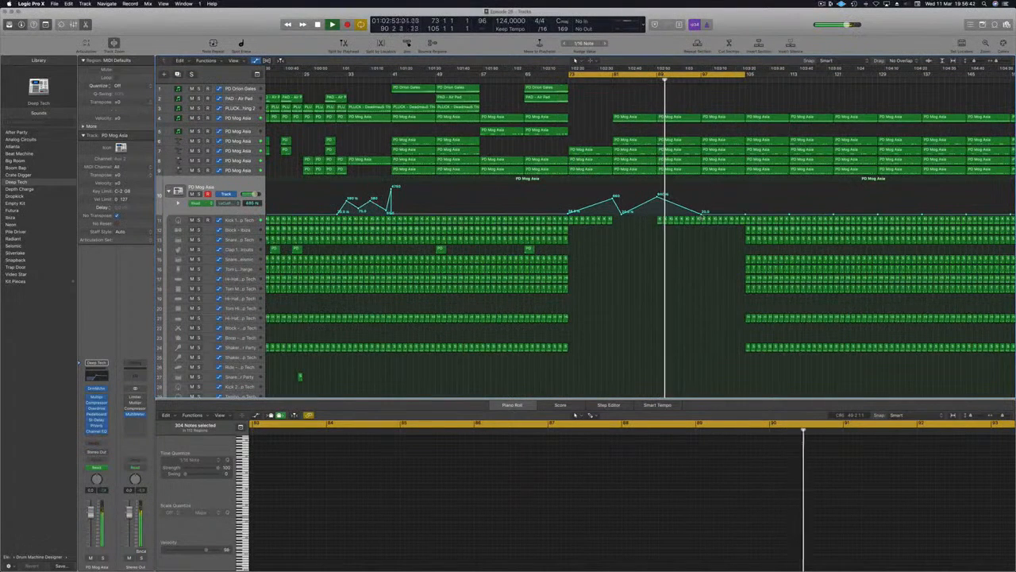
pyautogui.moveTo(702, 213); pyautogui.dragTo(702, 193)
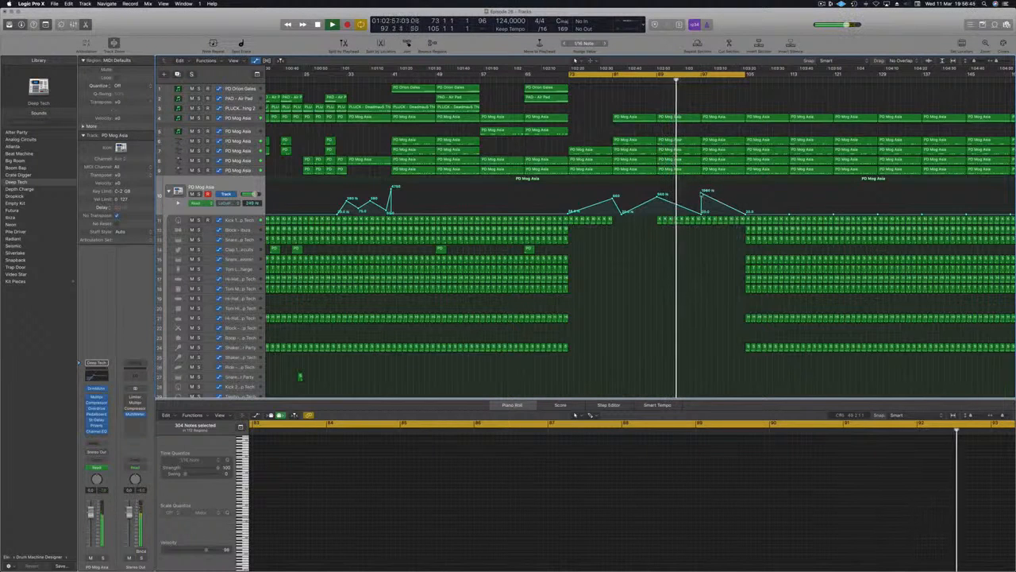
pyautogui.click(701, 193)
pyautogui.moveTo(702, 193); pyautogui.dragTo(702, 195)
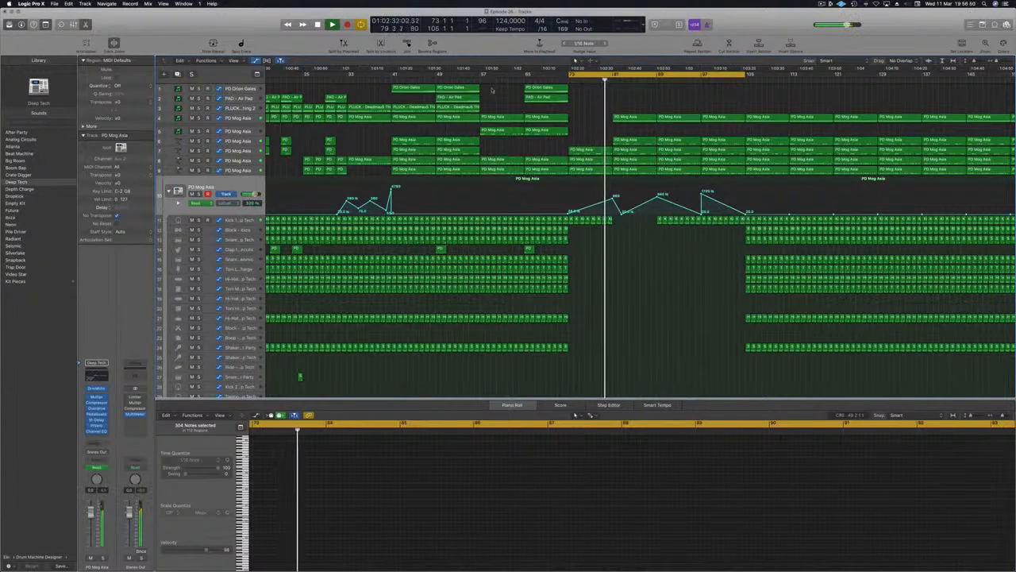
# Copy a PLUCK - Deadmau5 Thing 2 region to bar 81 and lower its track automation there so it ramps up towards bar 89.
pyautogui.moveTo(488, 84); pyautogui.dragTo(635, 112)
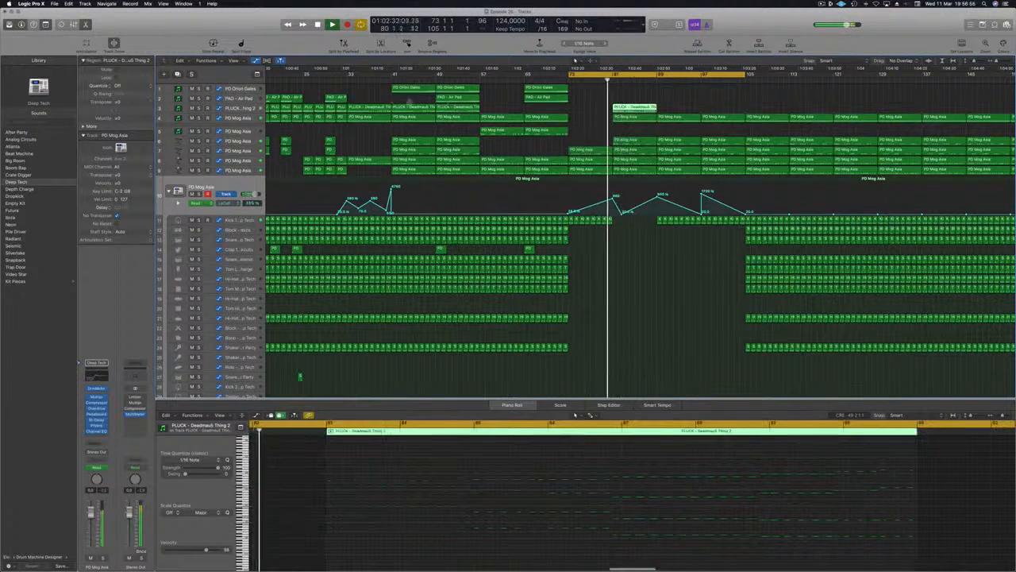
pyautogui.click(240, 108)
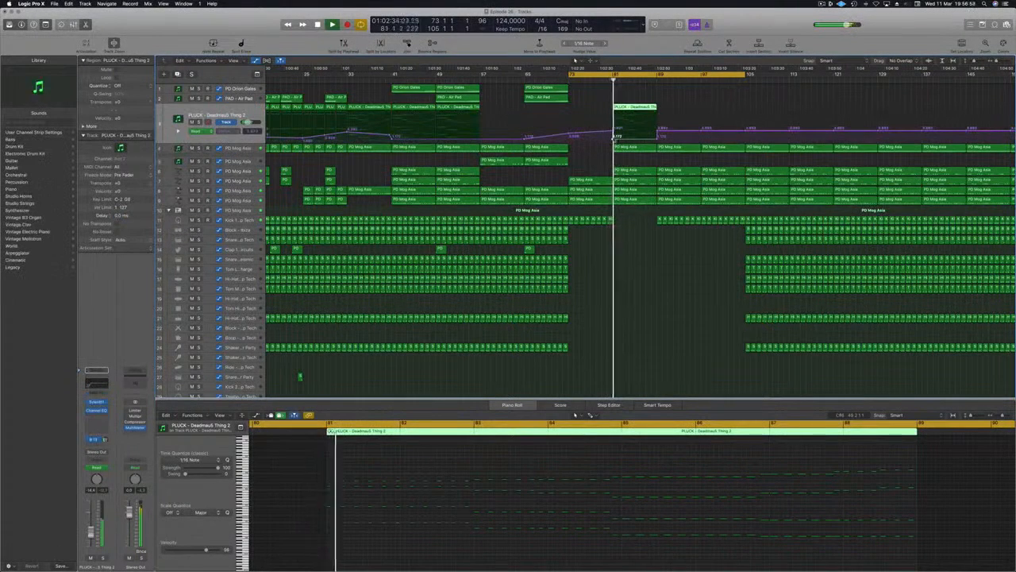
pyautogui.moveTo(612, 133); pyautogui.dragTo(612, 141)
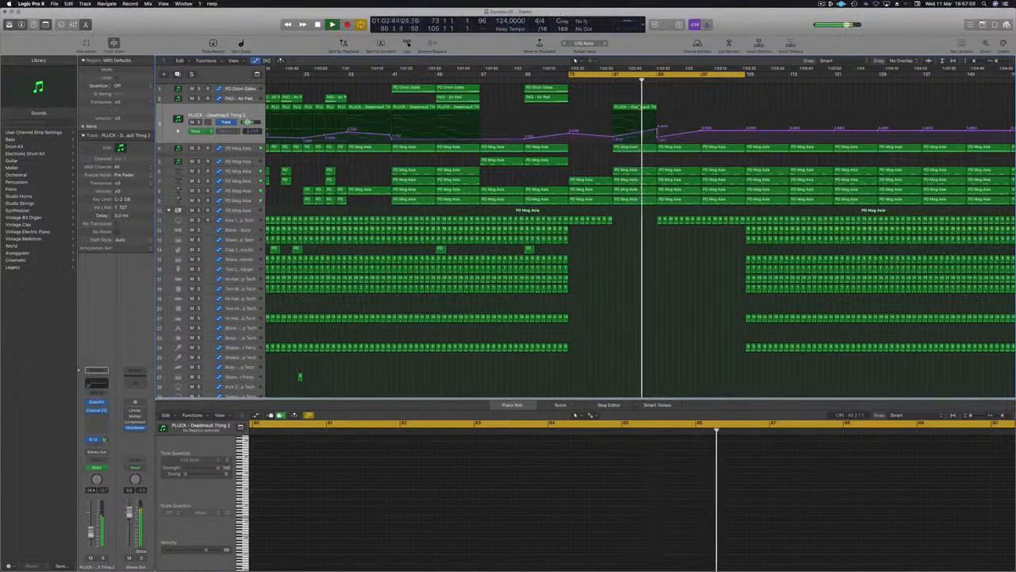
# Copy the pluck region with its automation to bar 89 and the PD Orion Gates and PAD - Air Pad regions to bar 81.
pyautogui.moveTo(641, 106); pyautogui.dragTo(680, 114)
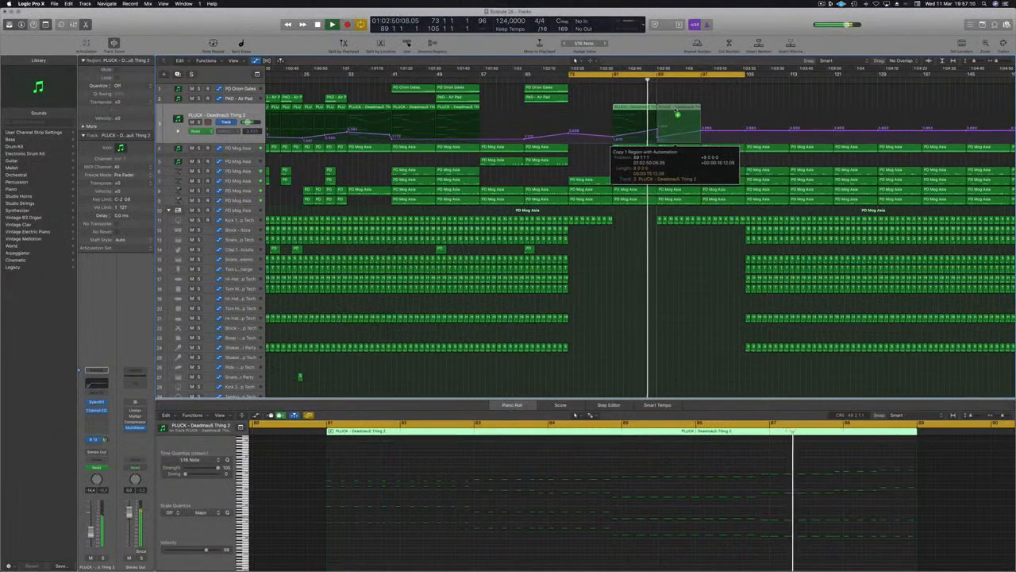
pyautogui.moveTo(578, 94); pyautogui.dragTo(635, 89)
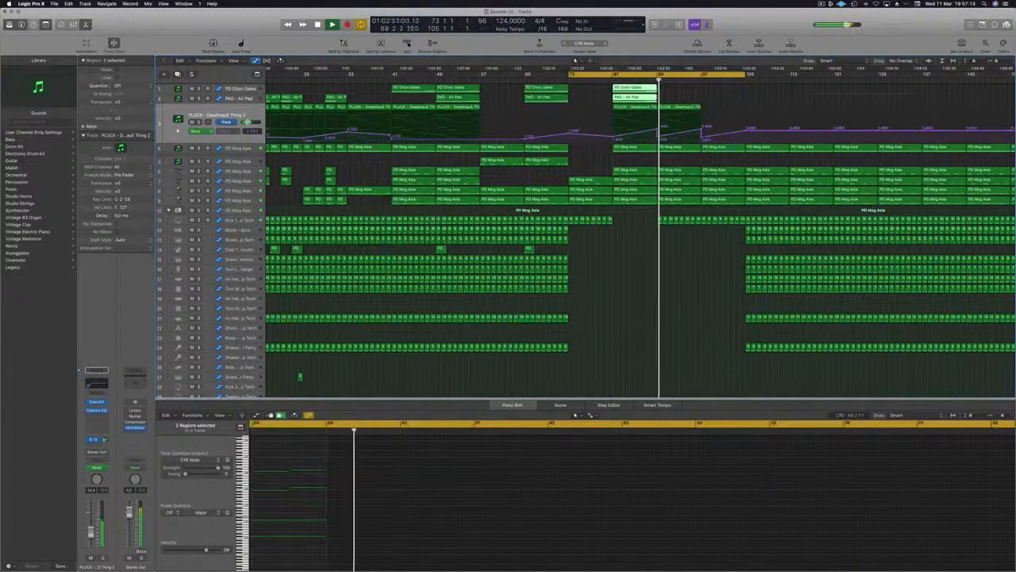
pyautogui.click(613, 82)
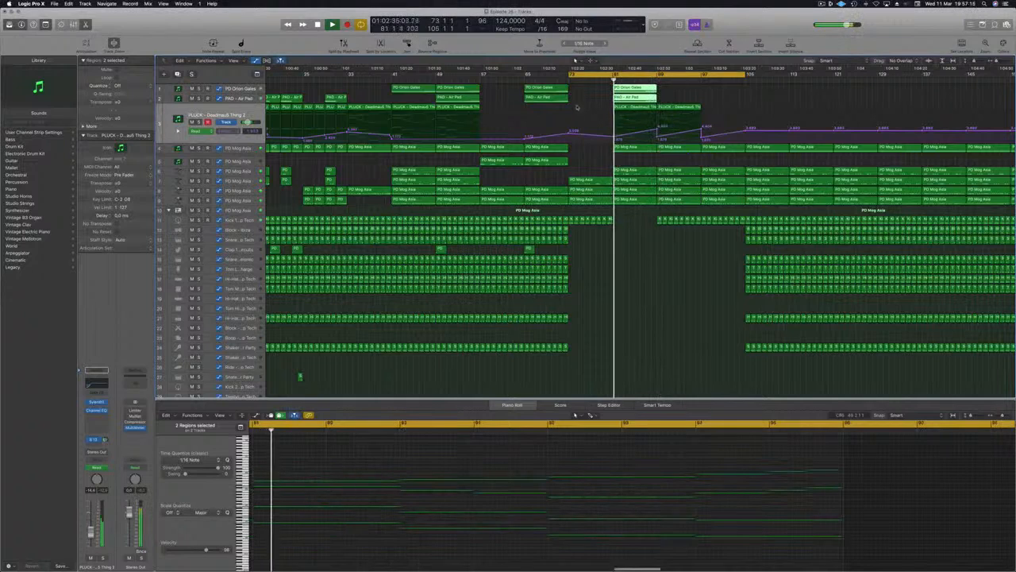
pyautogui.click(636, 242)
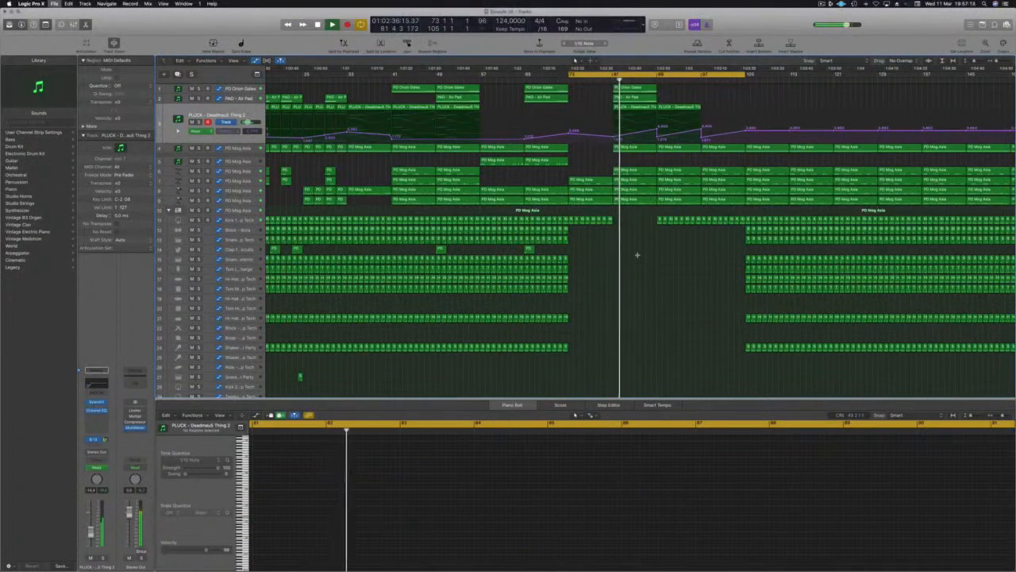
pyautogui.press('super+Left')
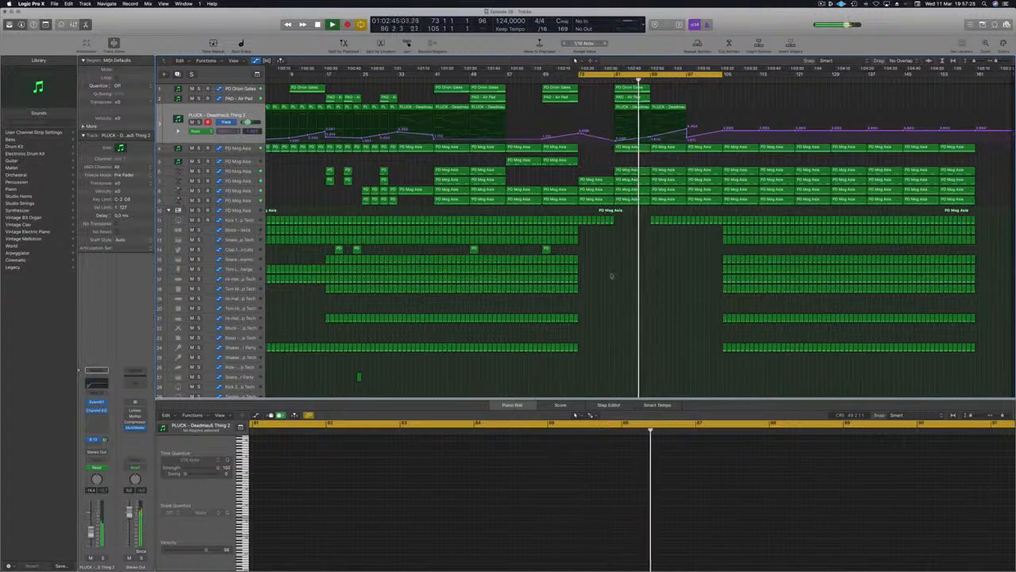
pyautogui.scroll(-1, 623, 299)
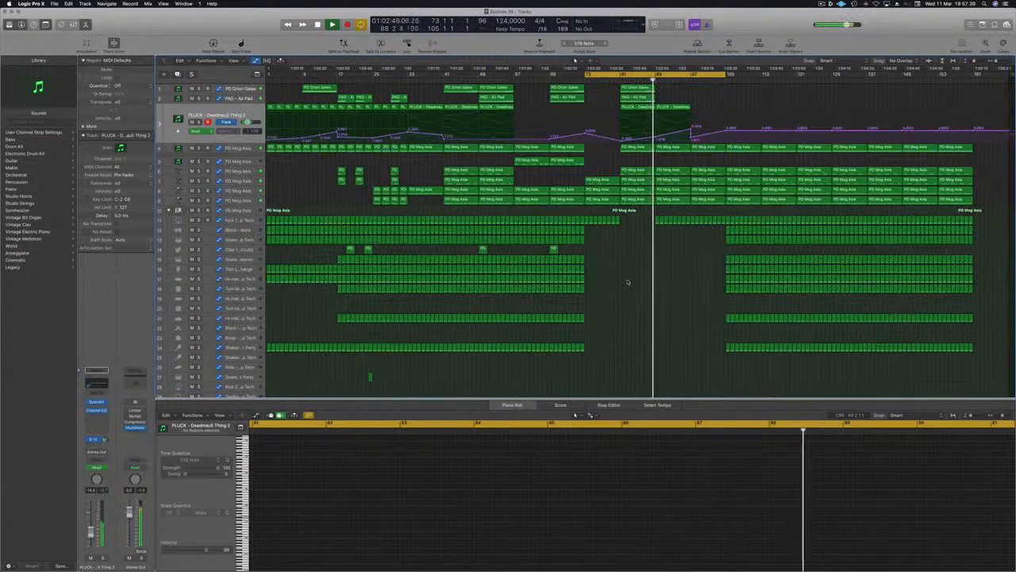
pyautogui.scroll(3, 627, 281)
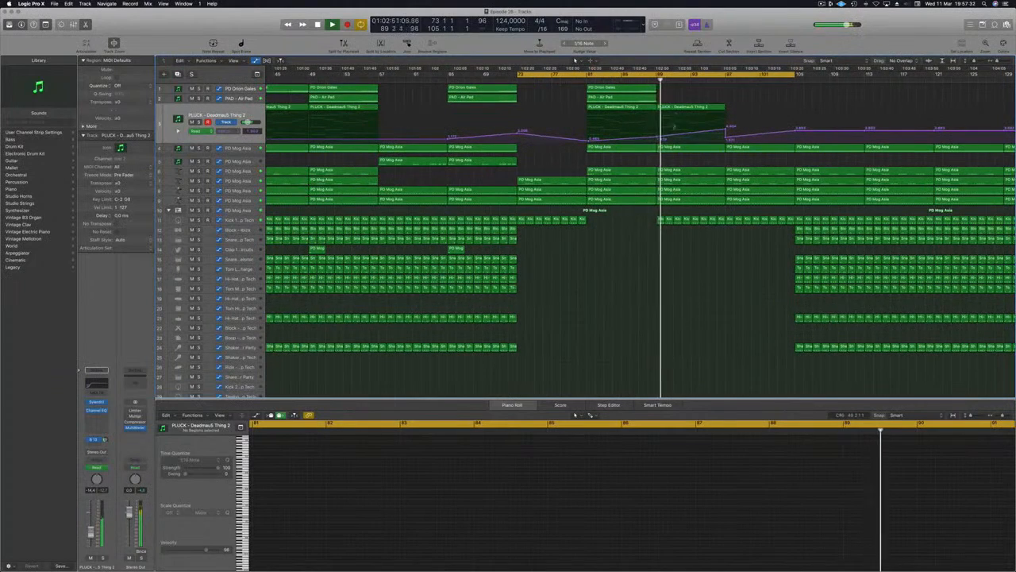
# Lower the drum kit's low-cut peak at bar 89 so it slopes gently towards bar 97, and replay the section.
pyautogui.click(667, 209)
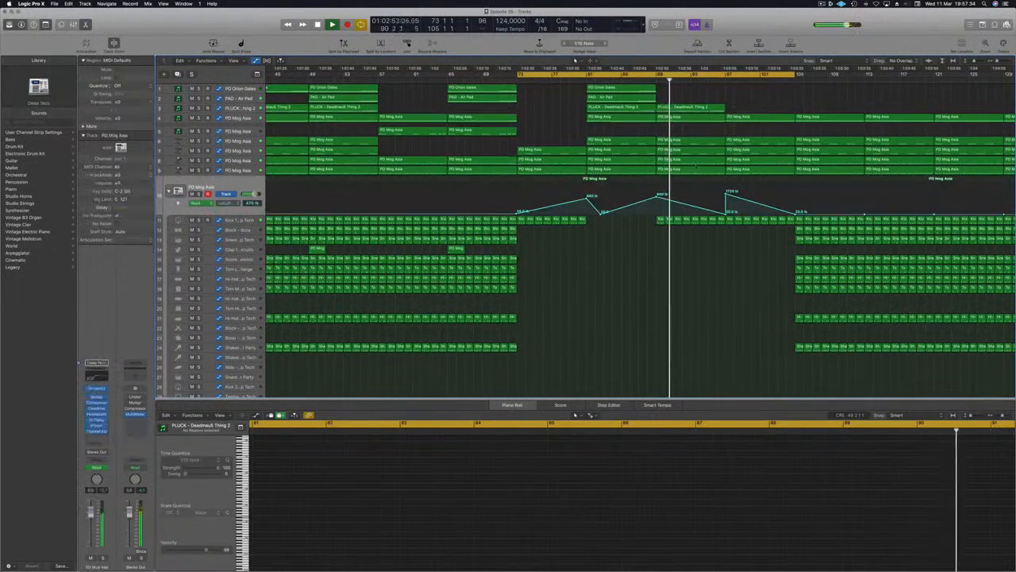
pyautogui.click(656, 195)
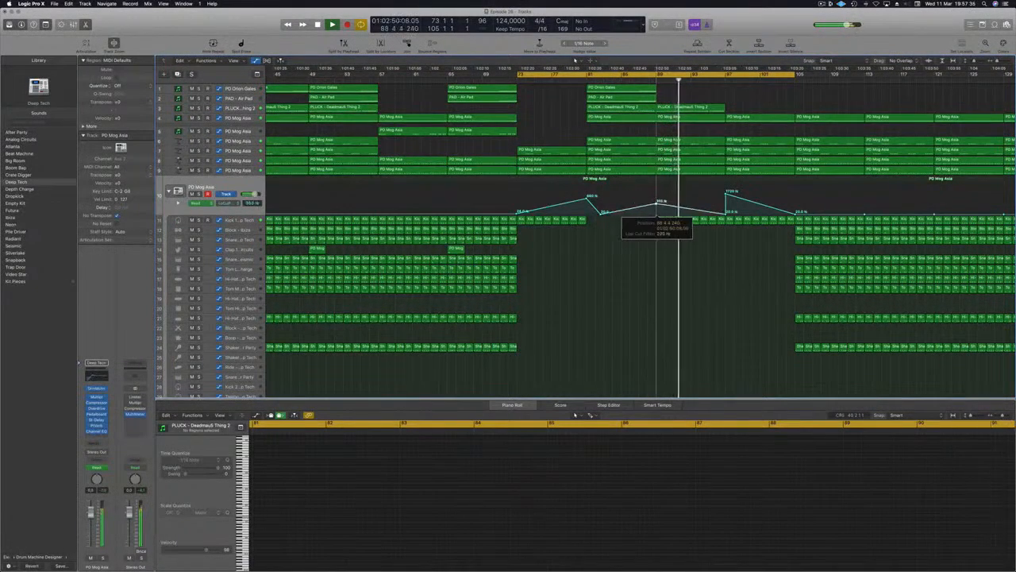
pyautogui.press(',')
pyautogui.press(',')
pyautogui.press(',')
pyautogui.press(',')
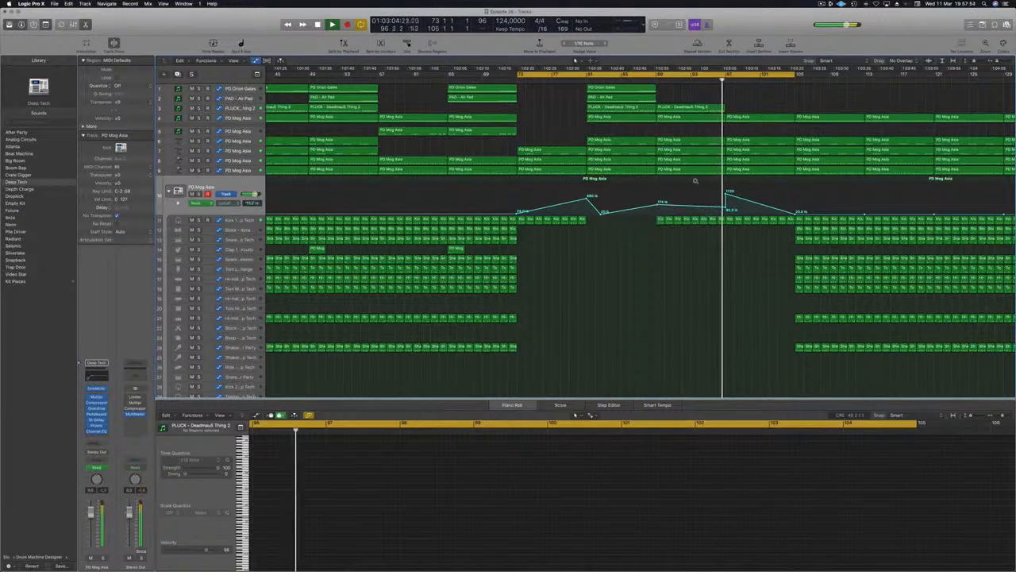
# Copy the pluck region from bar 89 to bar 97 and restart playback from bar 73.
pyautogui.press('super+Left')
pyautogui.moveTo(677, 108); pyautogui.dragTo(713, 108)
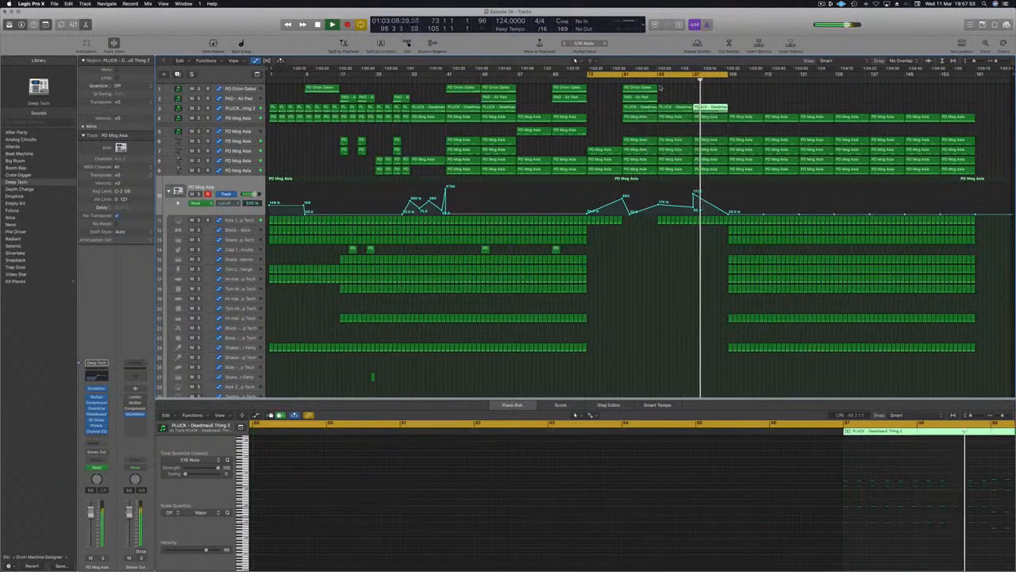
pyautogui.press('space')
pyautogui.press('space')
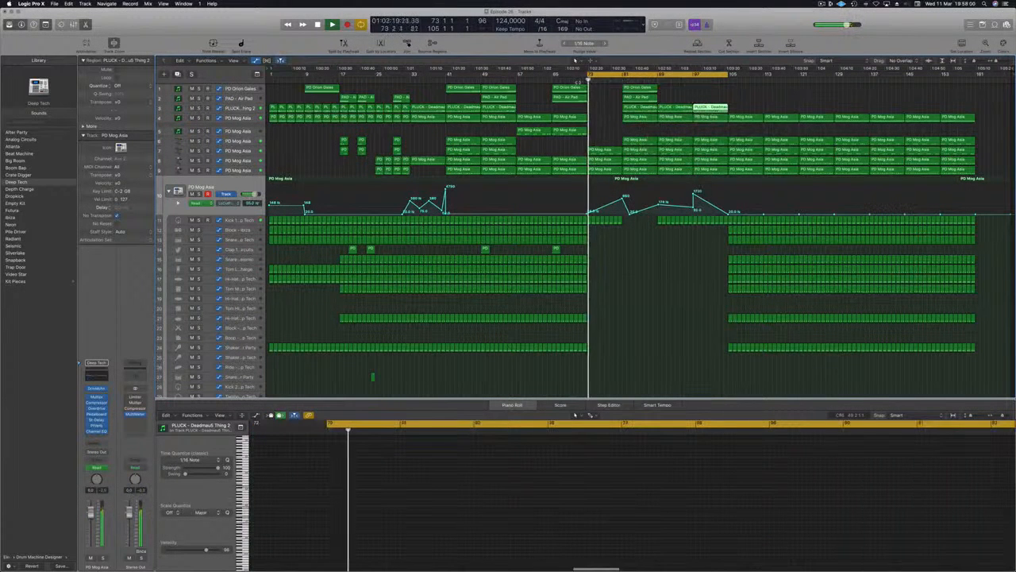
pyautogui.click(625, 272)
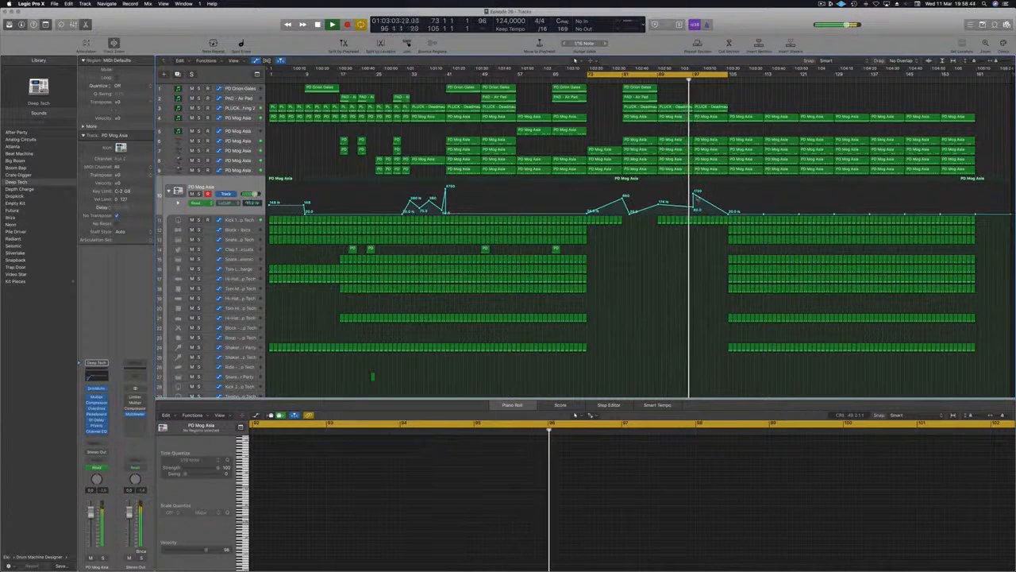
# Pull down the drum kit's low-cut spike at bar 97 and delete the last kick region before bar 105.
pyautogui.moveTo(694, 193); pyautogui.dragTo(695, 208)
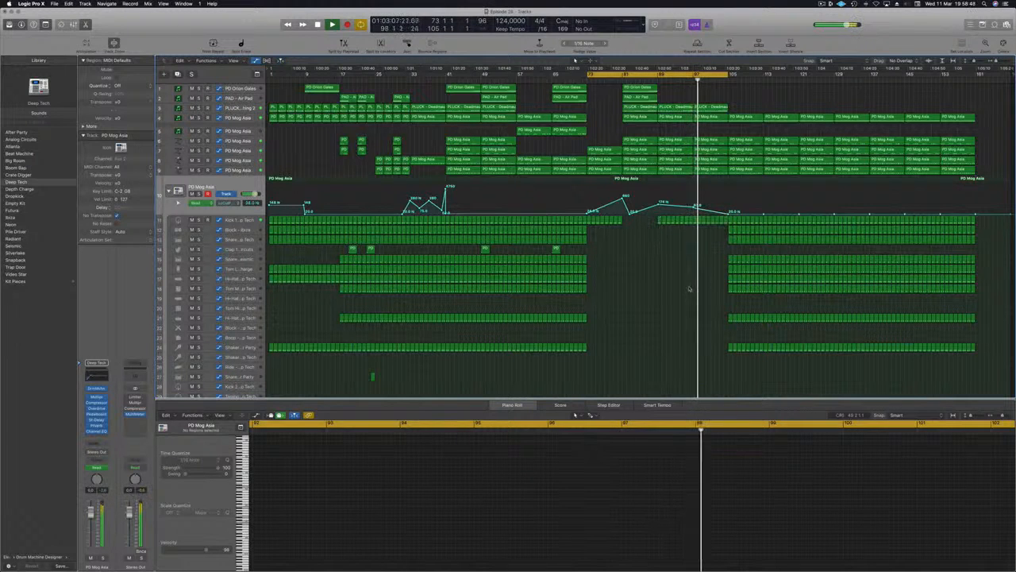
pyautogui.scroll(5, 696, 287)
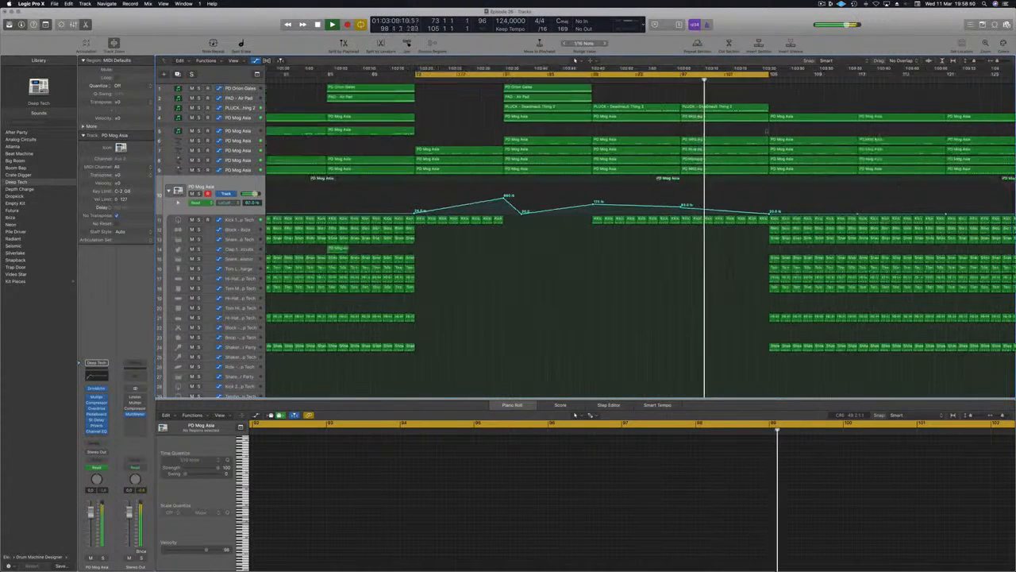
pyautogui.scroll(-2, 709, 239)
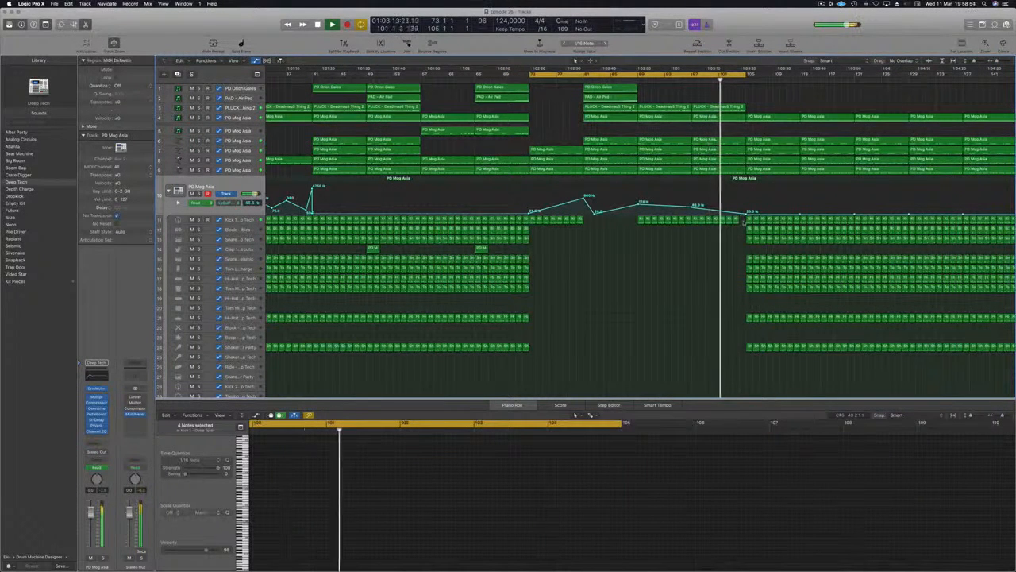
pyautogui.scroll(-2, 724, 252)
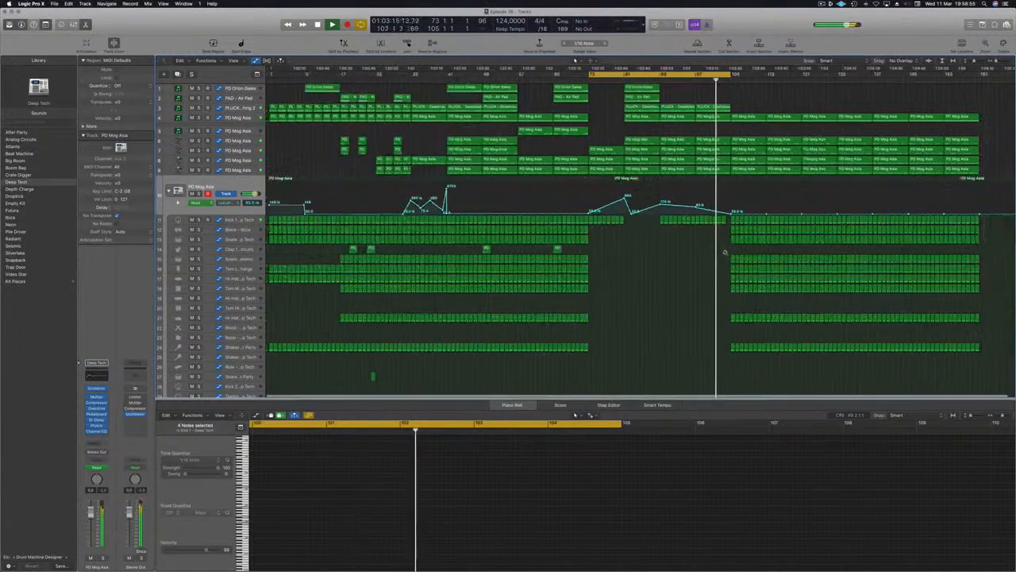
# Copy the PD Orion Gates and PAD - Air Pad regions from bar 81 to bar 105 and extend the cycle to bar 121.
pyautogui.click(640, 87)
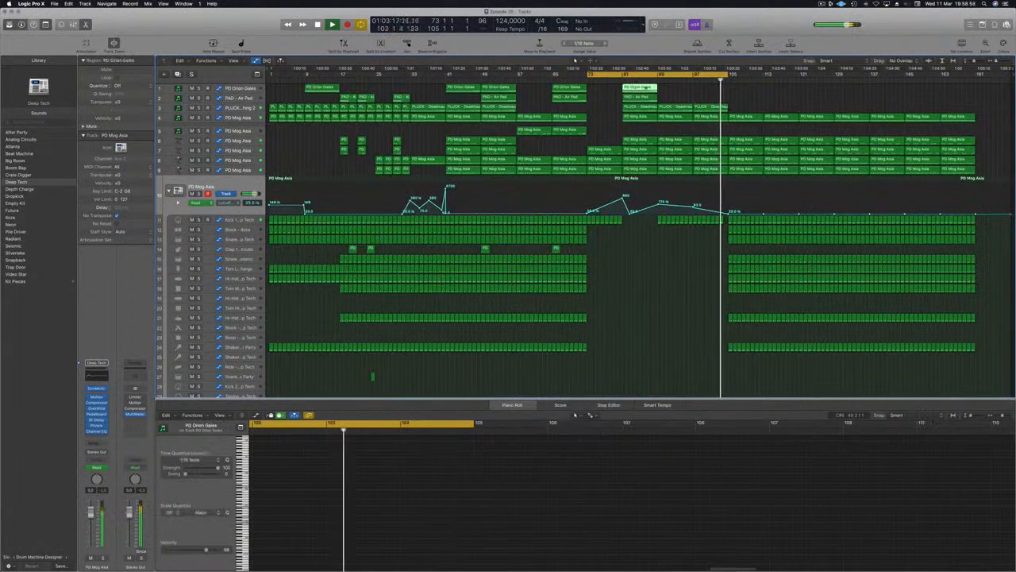
pyautogui.moveTo(642, 87); pyautogui.dragTo(807, 75)
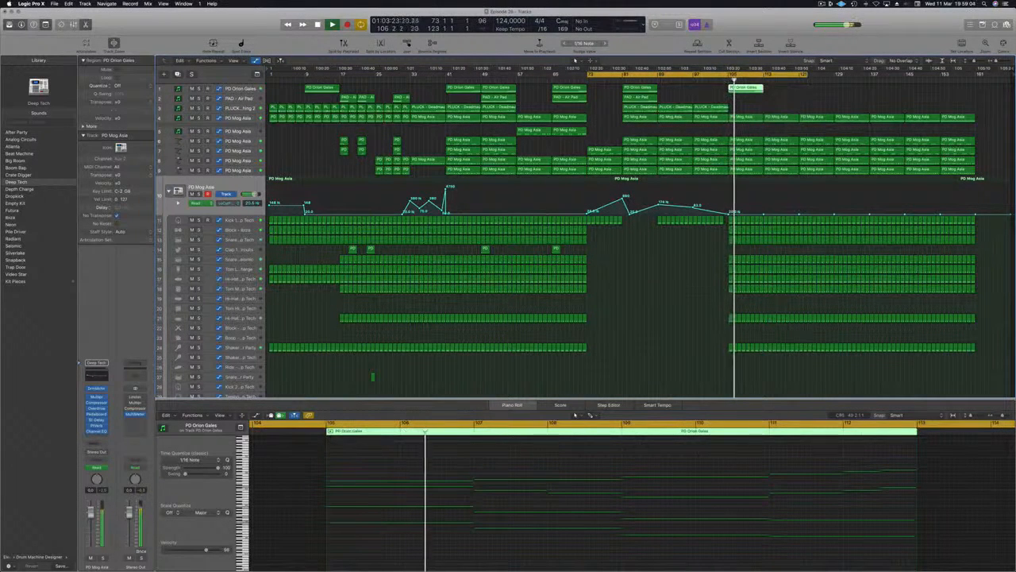
pyautogui.moveTo(640, 98); pyautogui.dragTo(747, 102)
# Copy the pluck regions at bars 89 and 97 to bars 105 and 113, and play that section with the pluck automation shown.
pyautogui.click(703, 108)
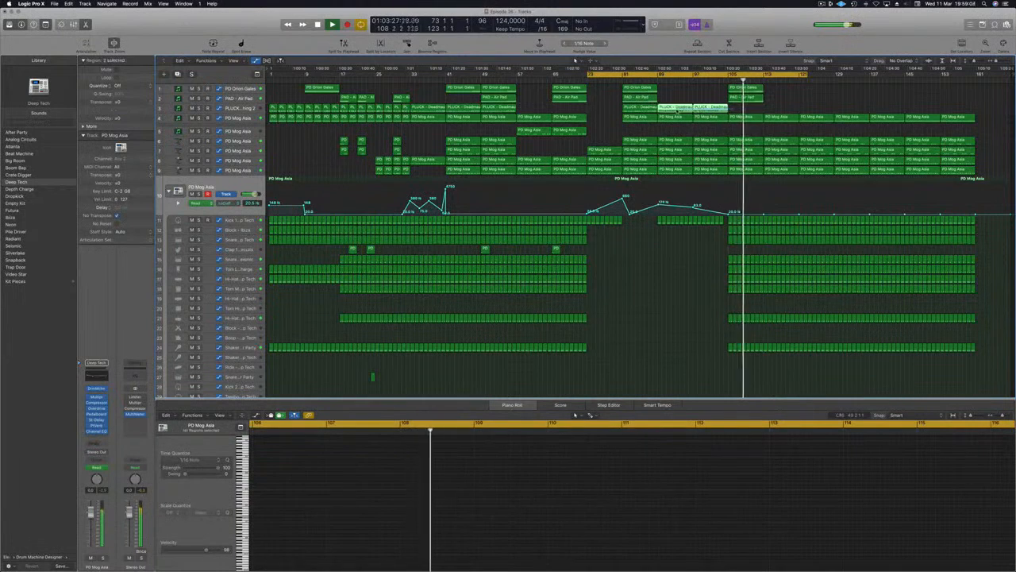
pyautogui.moveTo(679, 109); pyautogui.dragTo(750, 112)
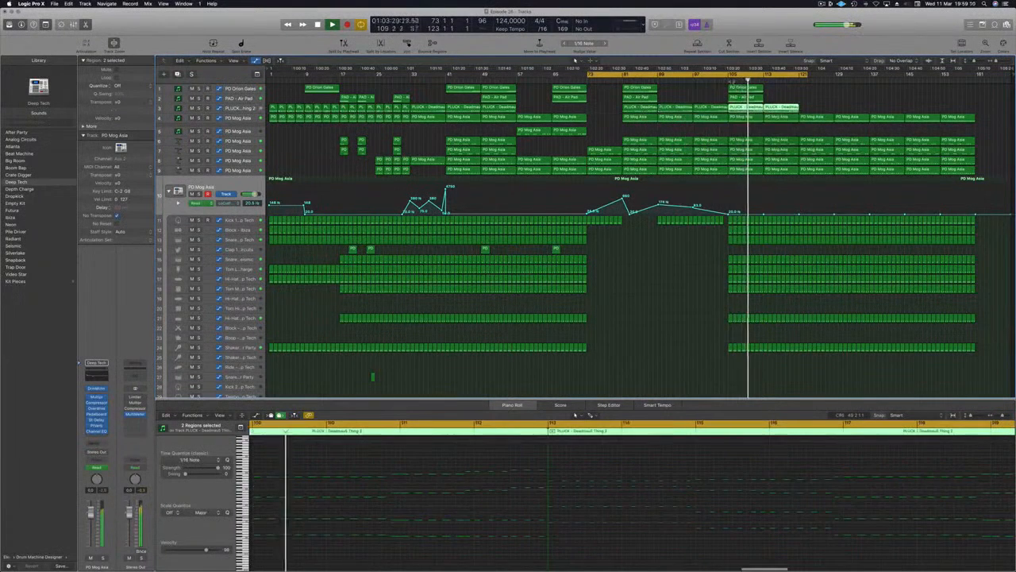
pyautogui.click(725, 80)
pyautogui.click(251, 111)
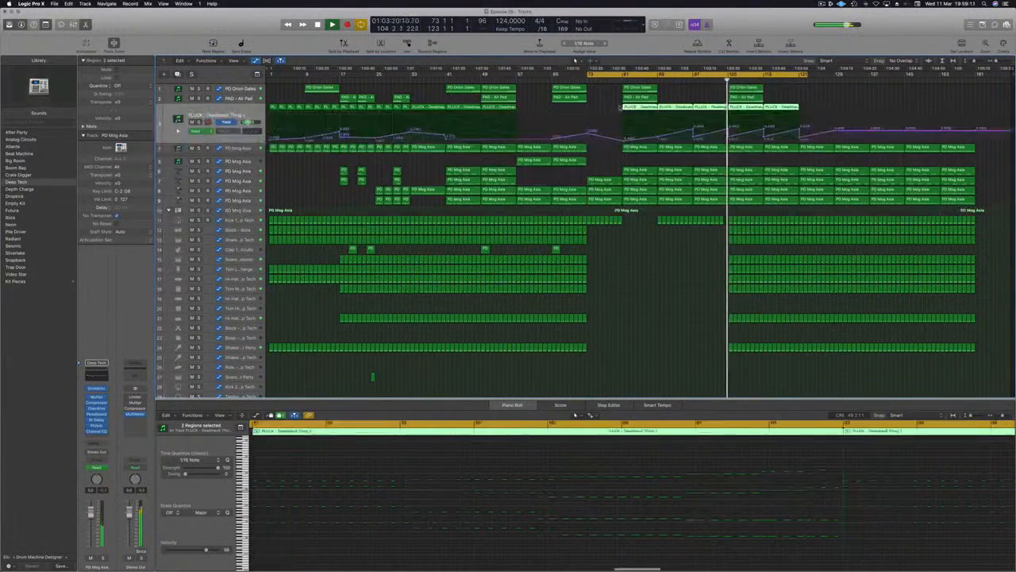
pyautogui.click(731, 137)
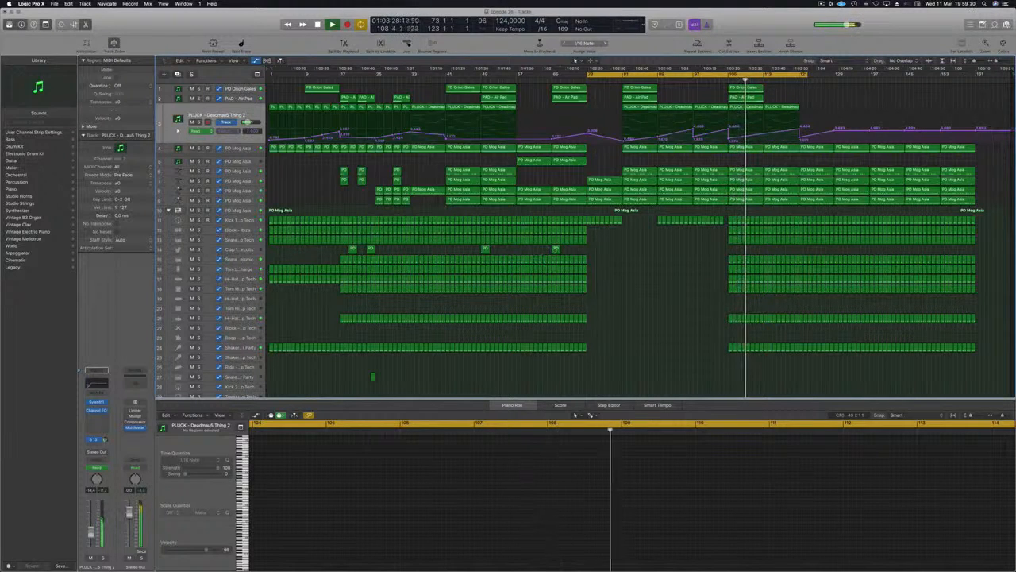
# Copy the noise hit region on track 30 from bar 57 to bar 105.
pyautogui.click(556, 250)
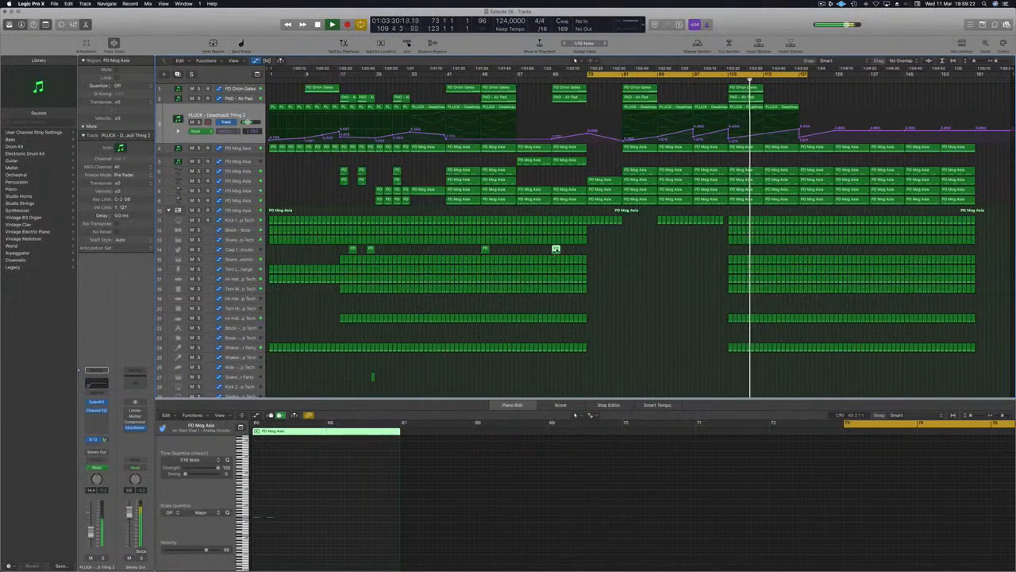
pyautogui.scroll(-3, 429, 377)
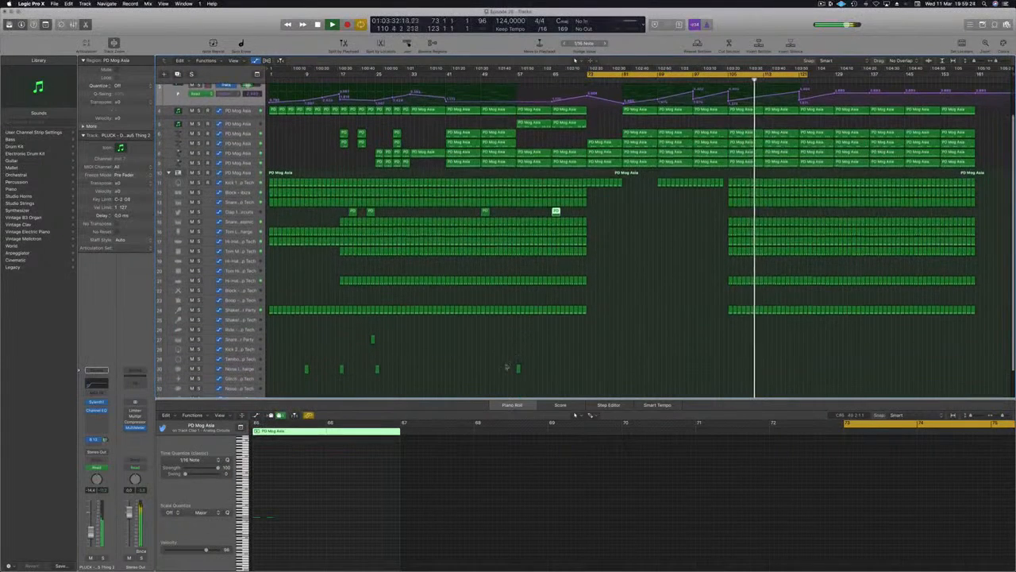
pyautogui.moveTo(518, 369); pyautogui.dragTo(731, 368)
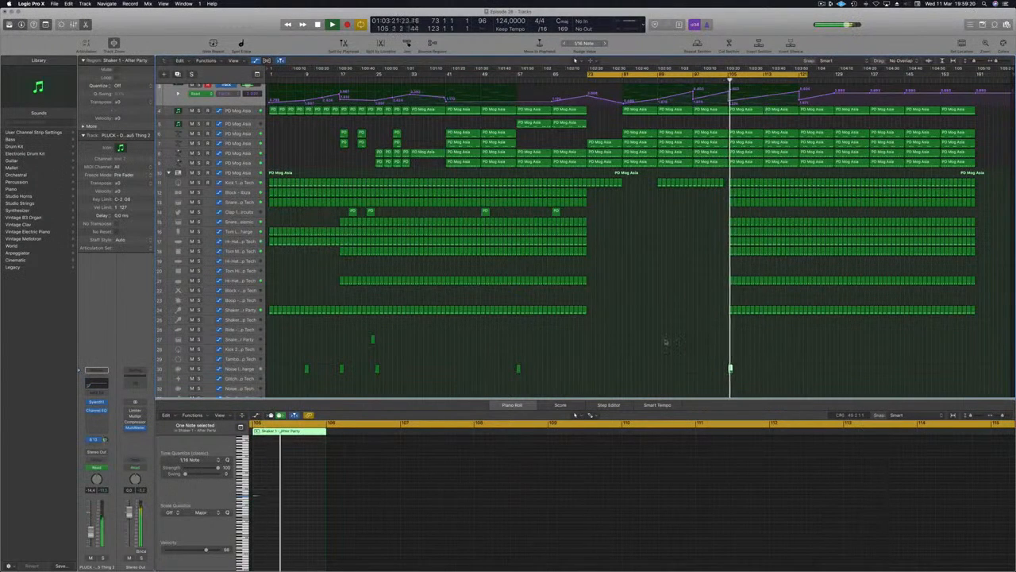
# Delete the regions from bar 153 onward across the melodic and drum tracks.
pyautogui.scroll(3, 698, 347)
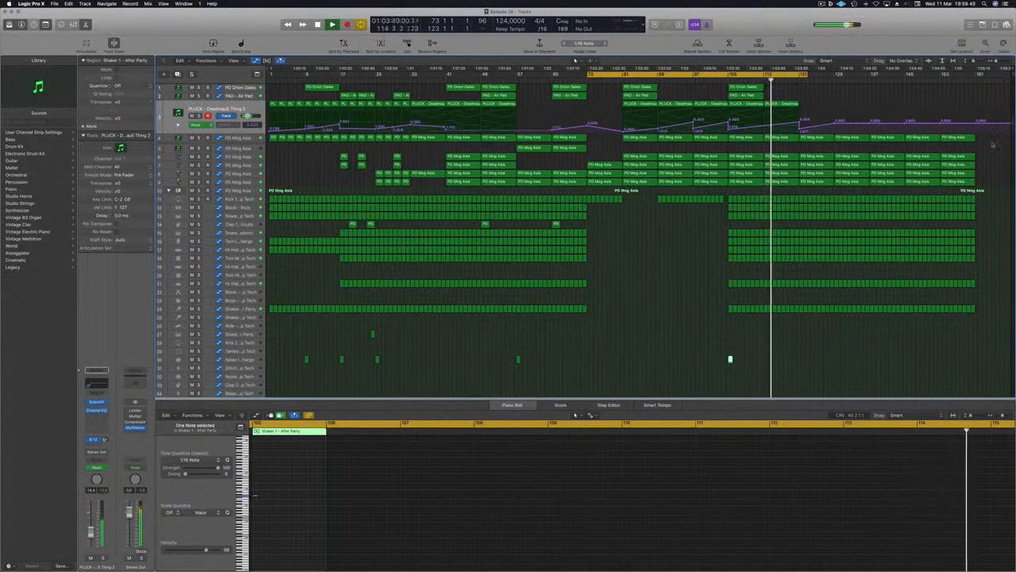
pyautogui.moveTo(989, 134); pyautogui.dragTo(943, 334)
pyautogui.press('Delete')
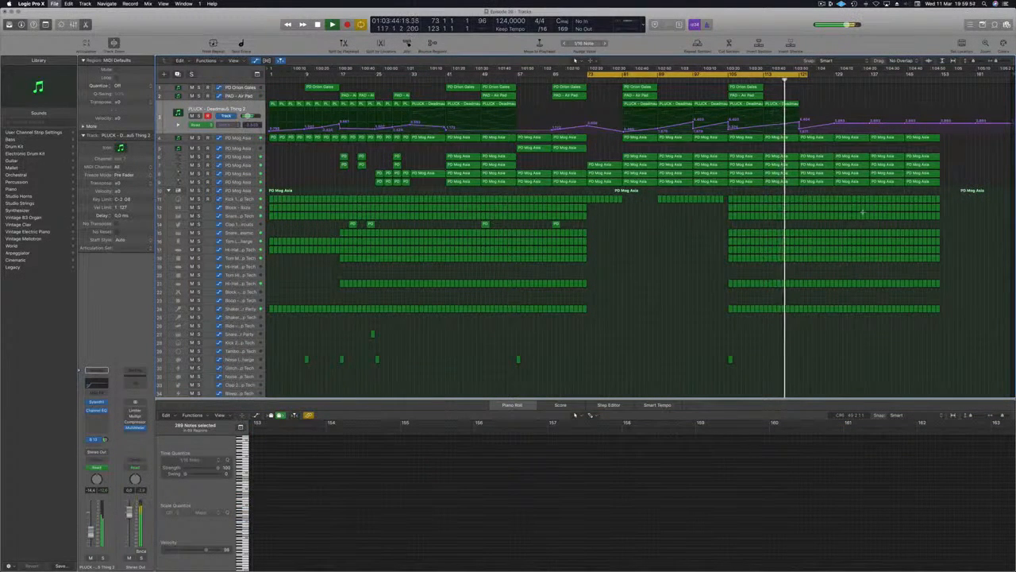
# Lower the pluck's cutoff automation point at bar 121 and copy the PD Orion Gates and PAD - Air Pad regions from bar 105 to bar 121.
pyautogui.press('super+Right')
pyautogui.click(803, 124)
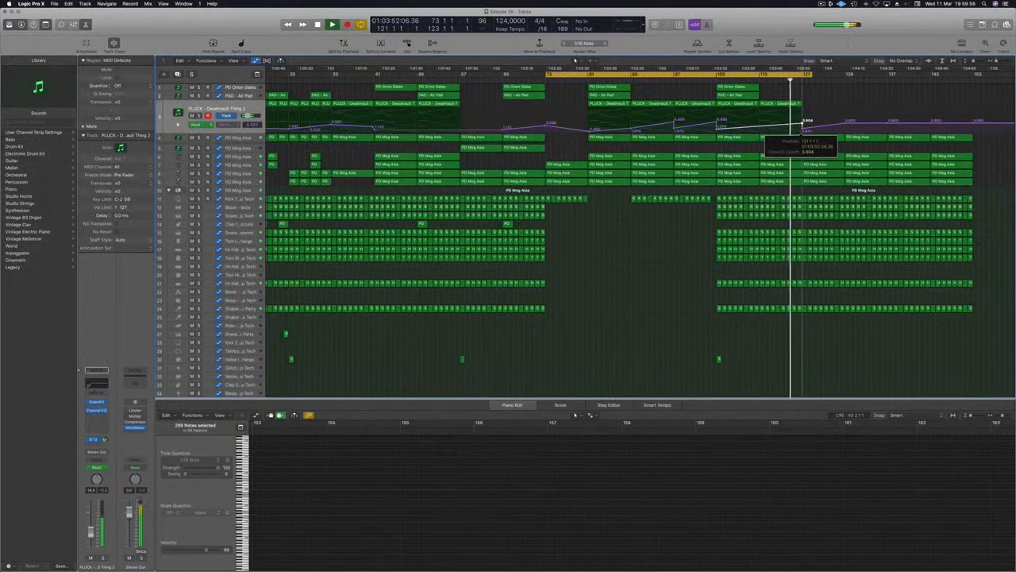
pyautogui.moveTo(802, 127); pyautogui.dragTo(802, 128)
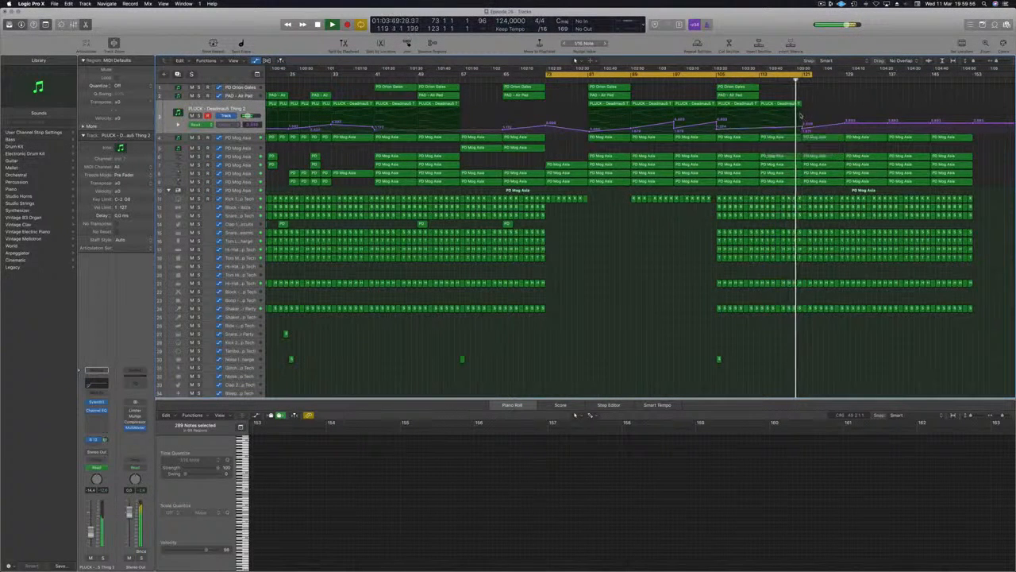
pyautogui.press('super+Left')
pyautogui.moveTo(775, 87); pyautogui.dragTo(816, 94)
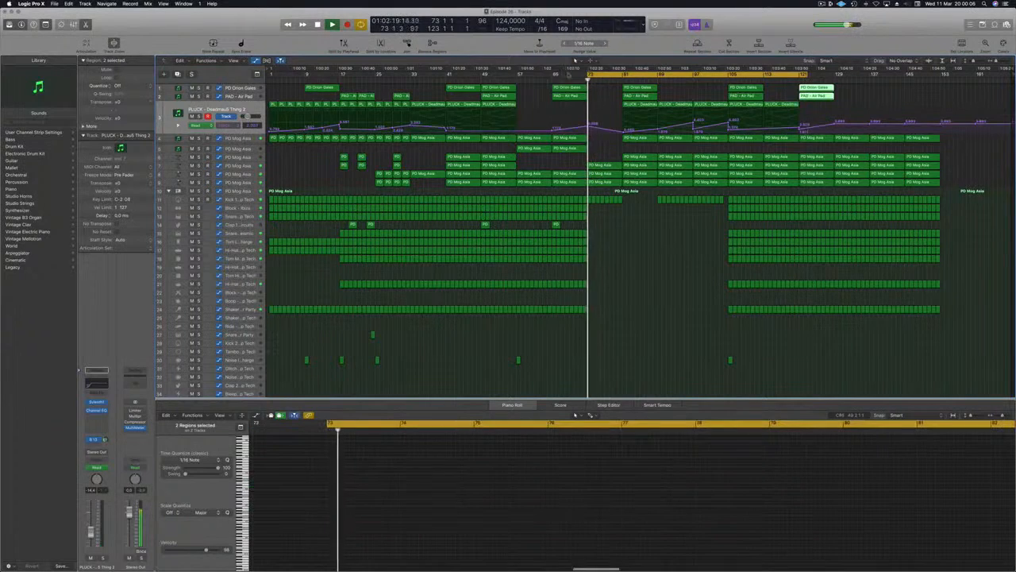
# Play the arrangement from bar 1 and check the regions on the PD Orion Gates track.
pyautogui.moveTo(591, 73); pyautogui.dragTo(270, 86)
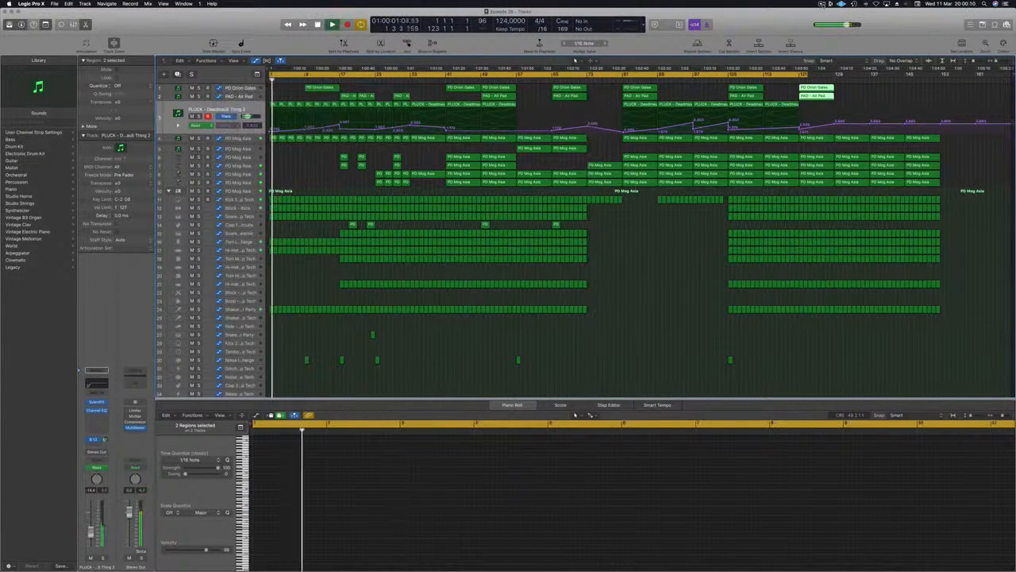
pyautogui.click(822, 4)
pyautogui.click(771, 22)
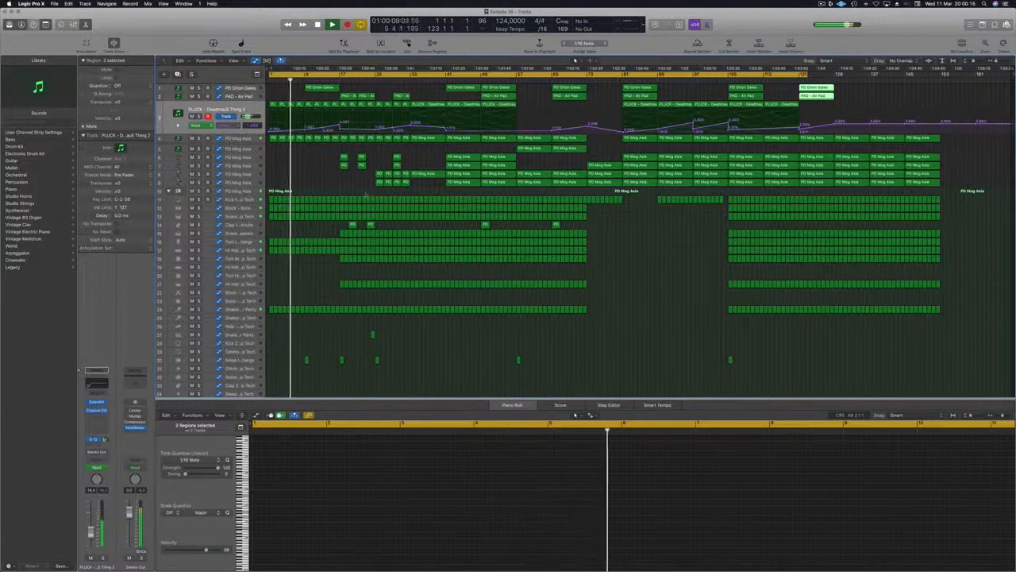
pyautogui.click(307, 177)
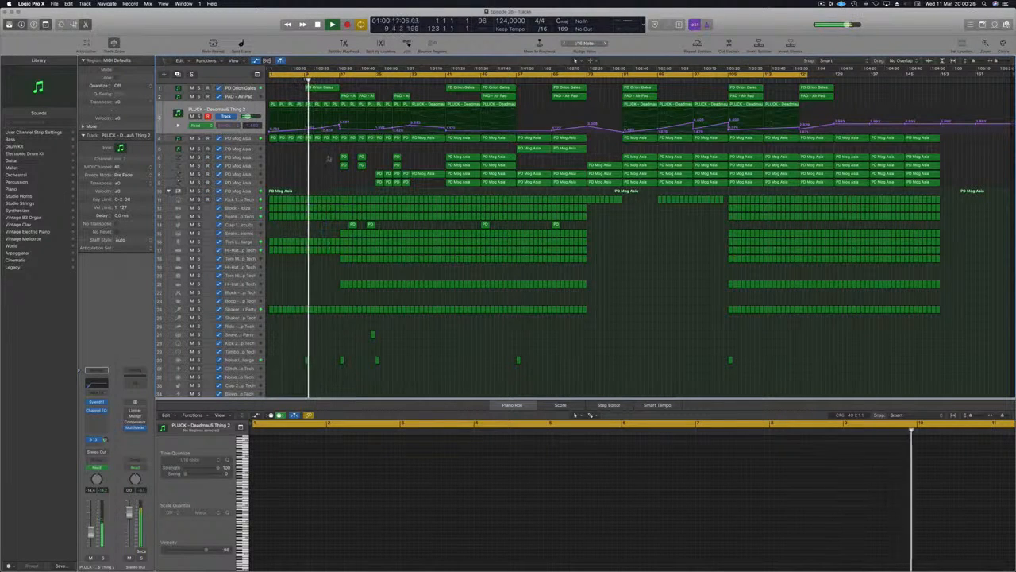
pyautogui.click(236, 92)
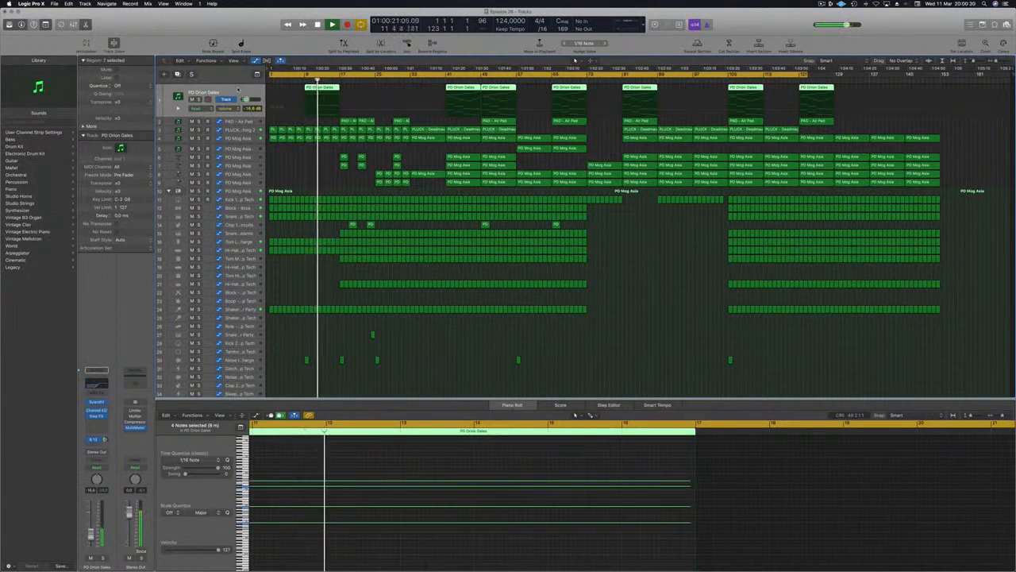
pyautogui.click(310, 177)
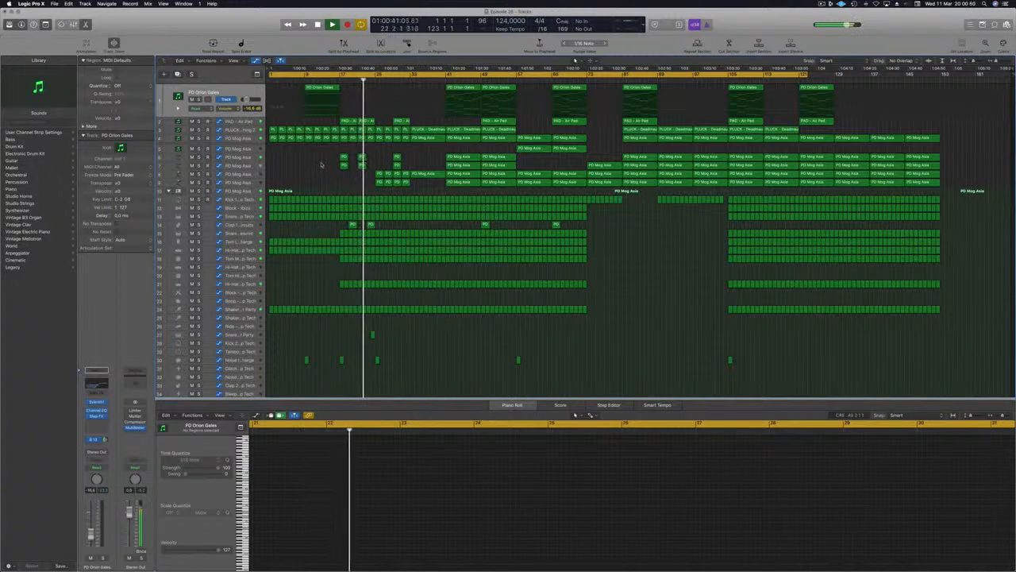
# Copy the Snare 1 - Deep Tech fill region from bar 24 to bar 72.
pyautogui.scroll(-2, 292, 173)
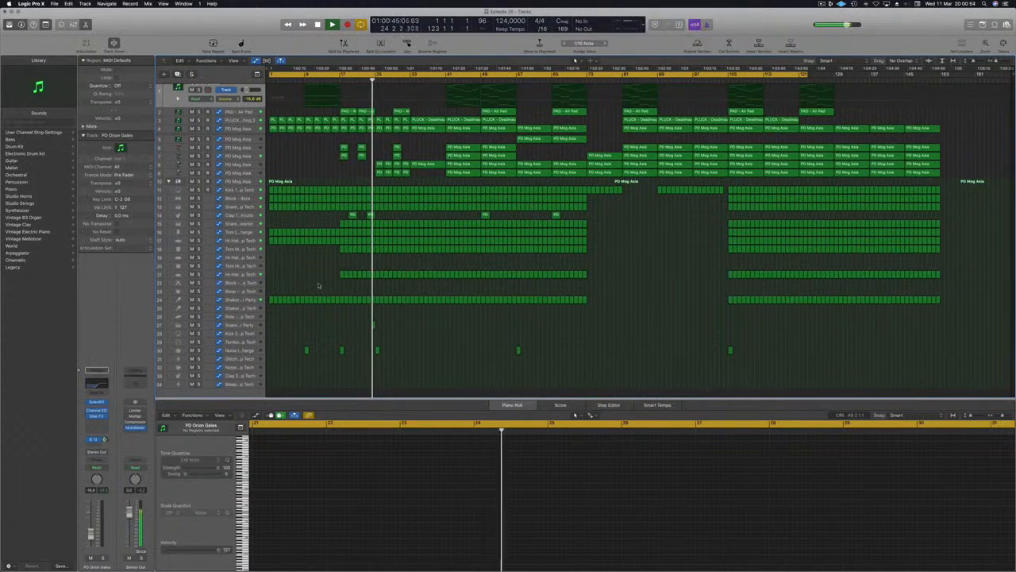
pyautogui.scroll(-1, 317, 289)
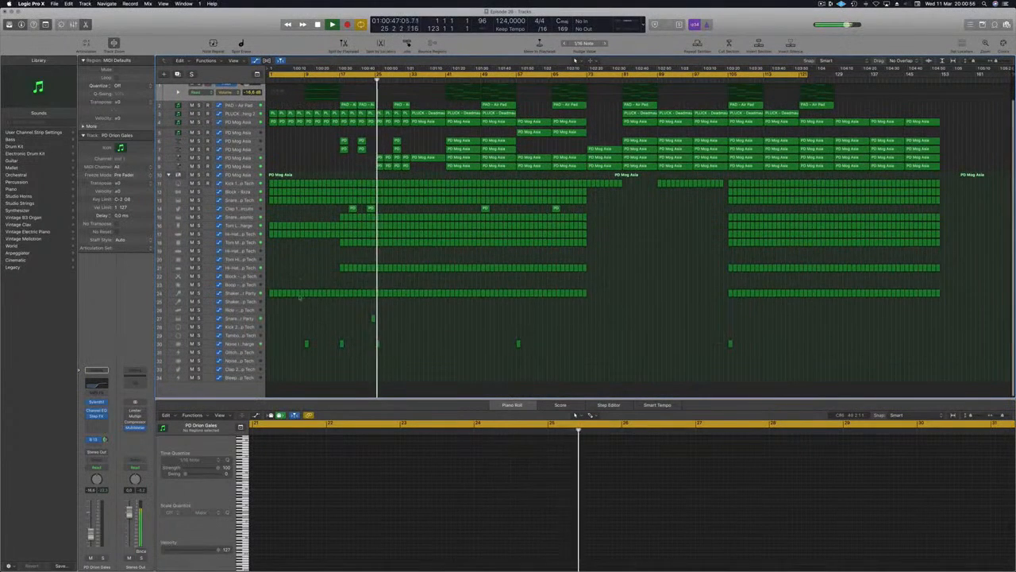
pyautogui.click(373, 318)
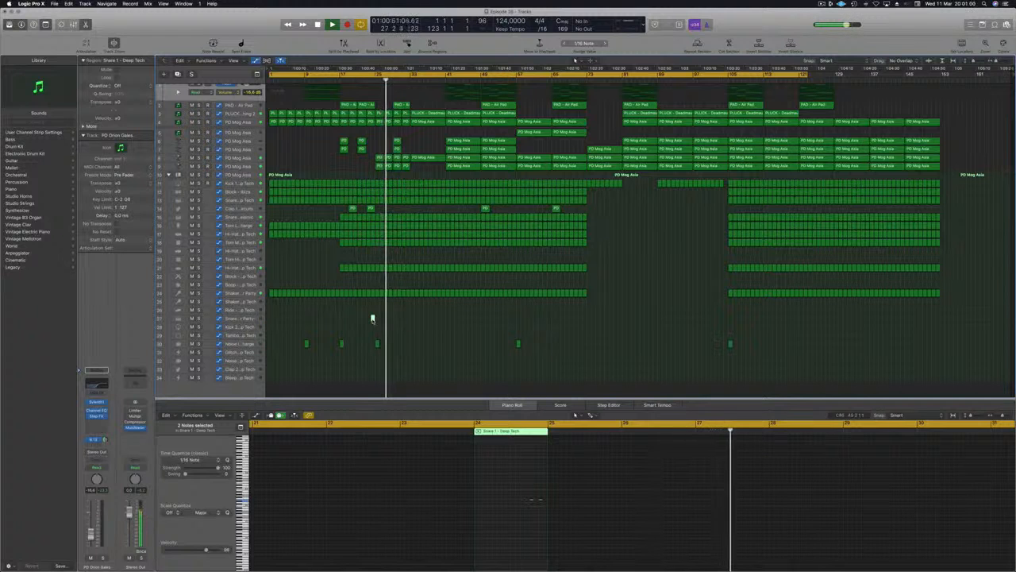
pyautogui.moveTo(373, 318); pyautogui.dragTo(586, 321)
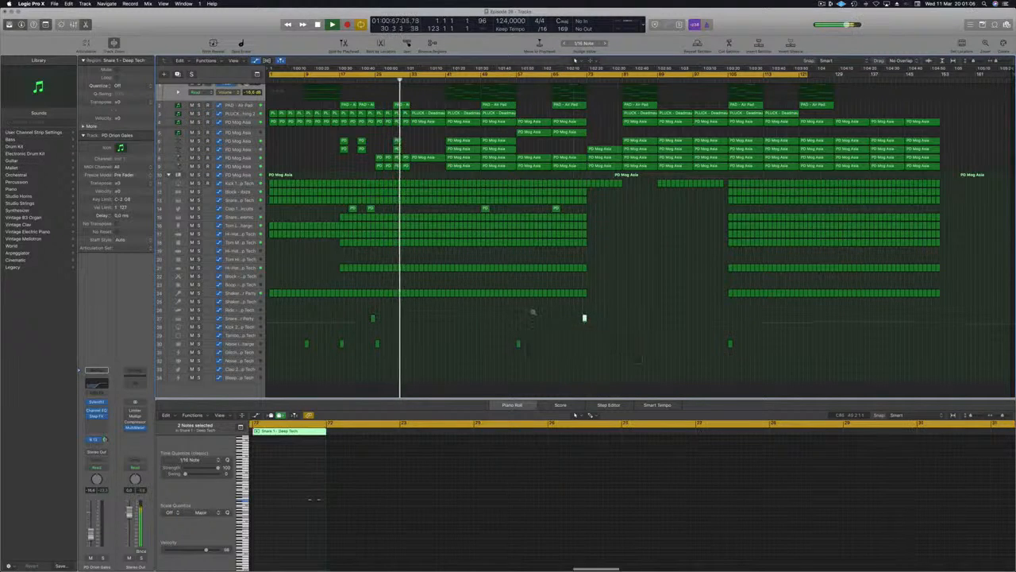
pyautogui.click(533, 312)
pyautogui.scroll(3, 472, 309)
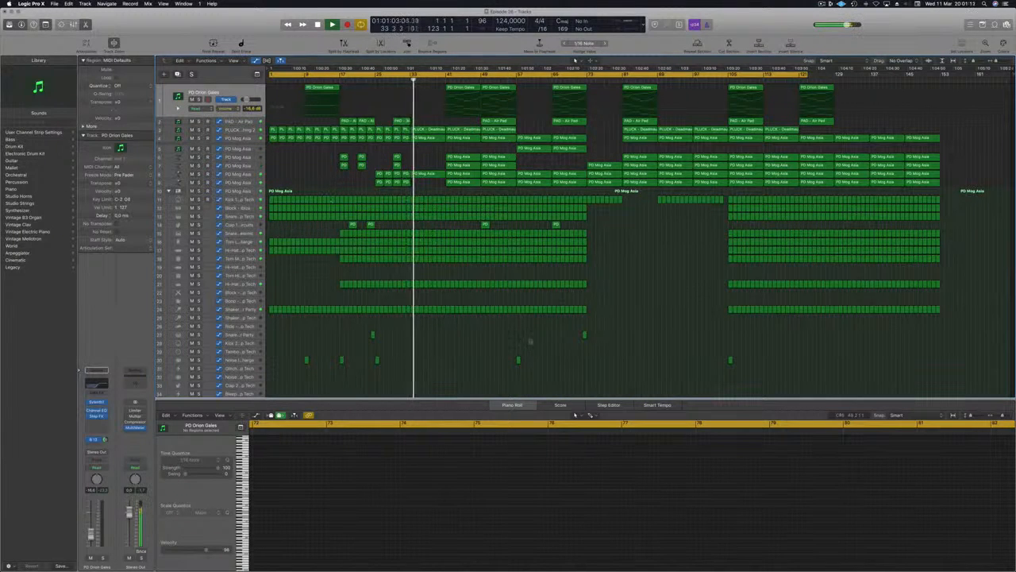
# Copy the noise hit region from bar 25 to bar 33 and the snare fill from bar 24 to bar 32.
pyautogui.moveTo(377, 361); pyautogui.dragTo(408, 362)
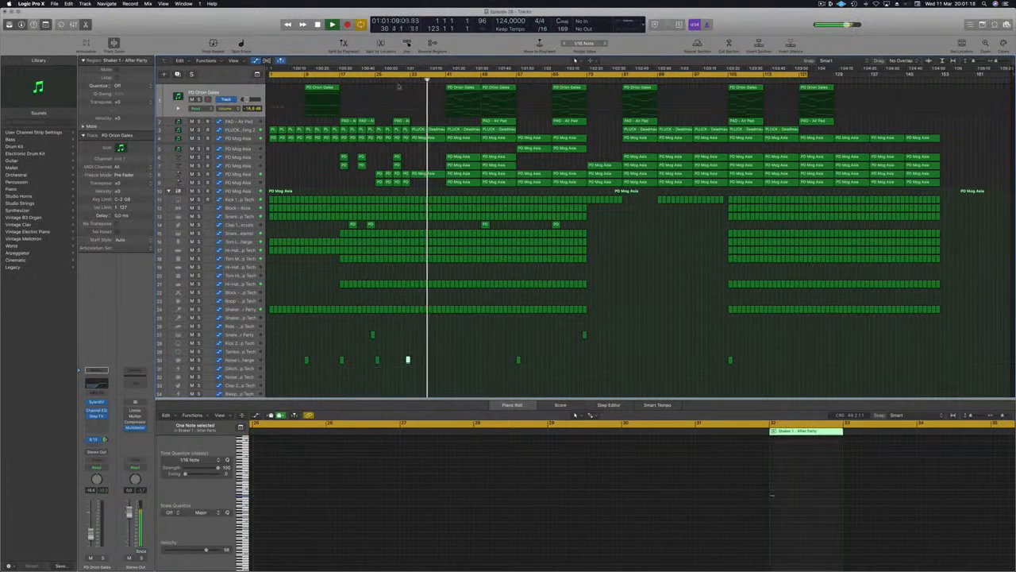
pyautogui.click(424, 367)
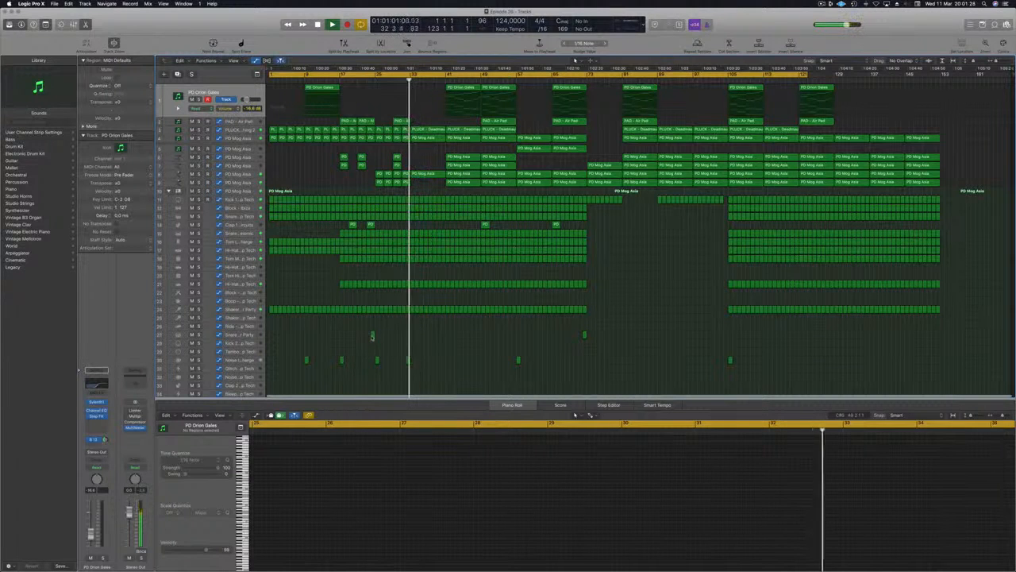
pyautogui.moveTo(372, 334); pyautogui.dragTo(412, 360)
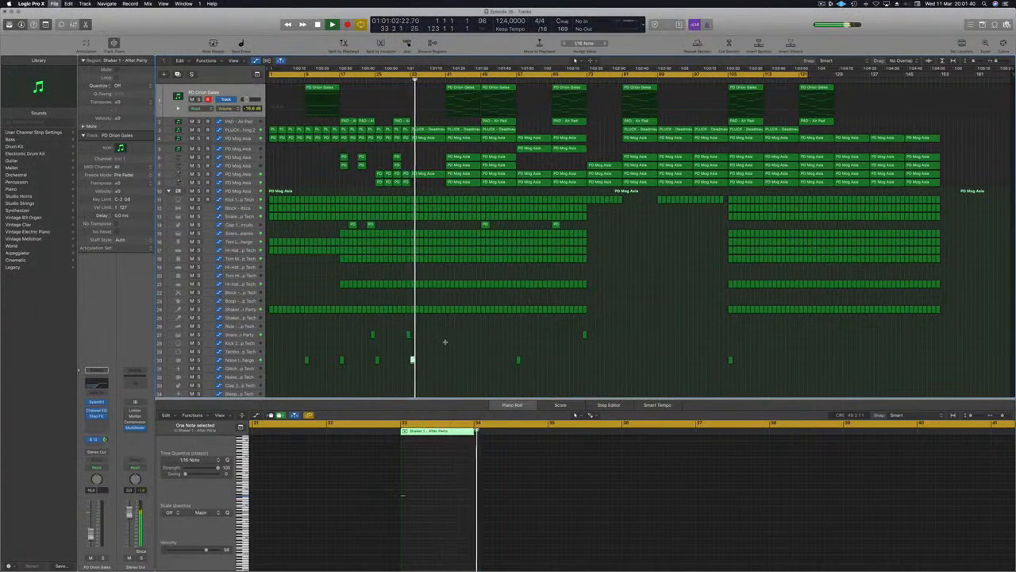
pyautogui.press('super+Right')
pyautogui.press('super+Right')
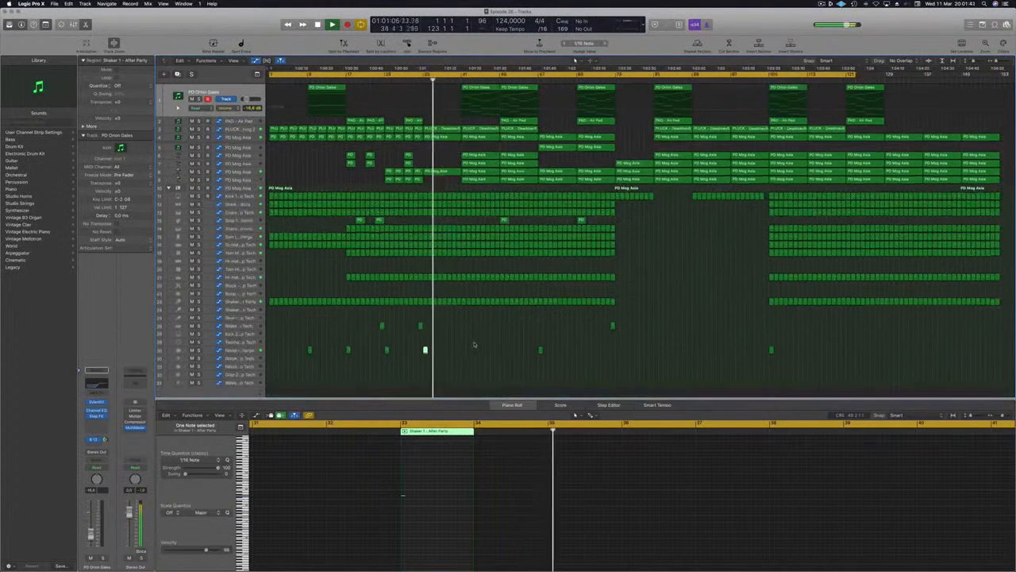
pyautogui.press('super+Left')
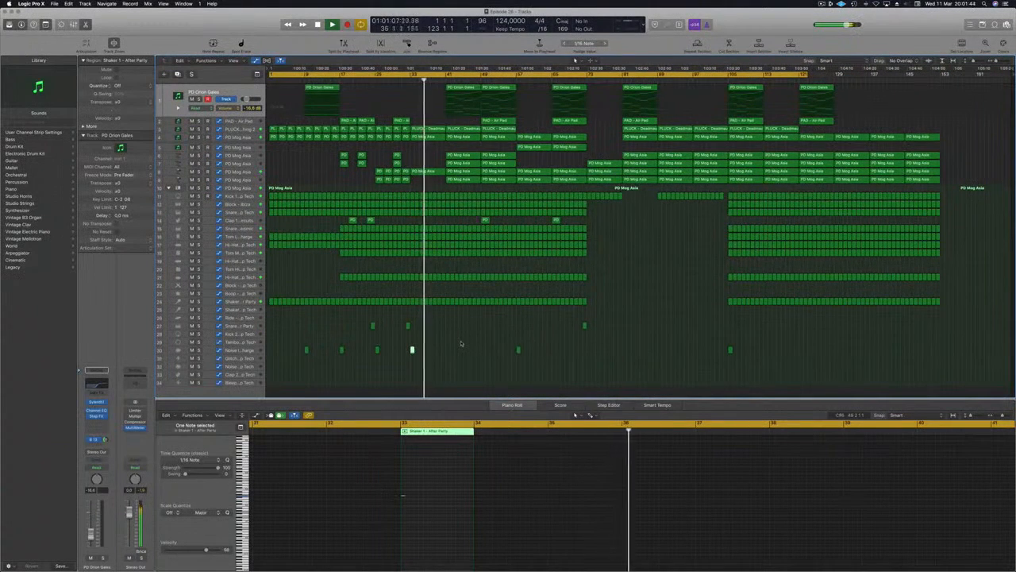
pyautogui.click(433, 328)
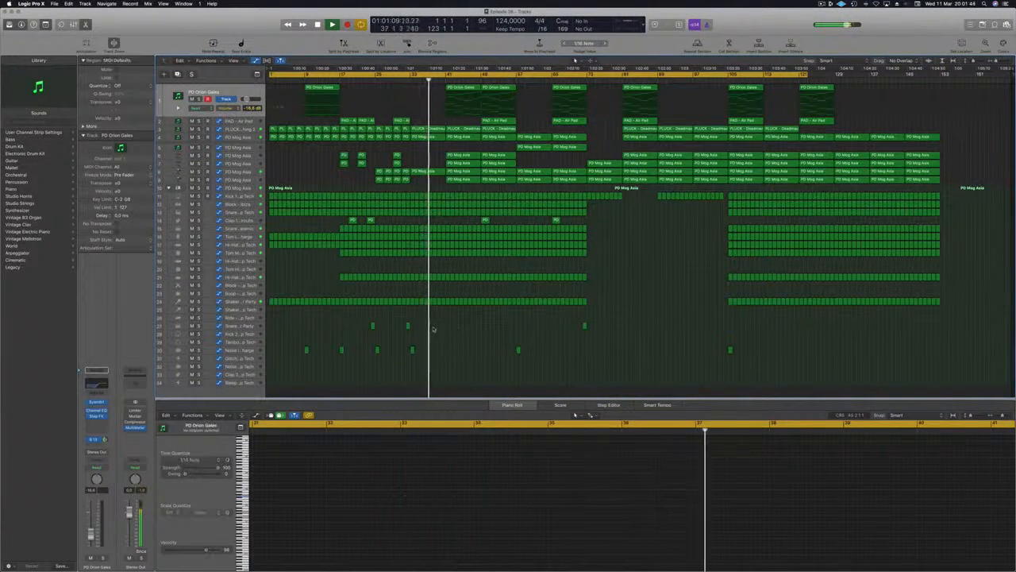
# Copy the snare fill region from bar 32 to bar 40.
pyautogui.press('super+Right')
pyautogui.press('super+Right')
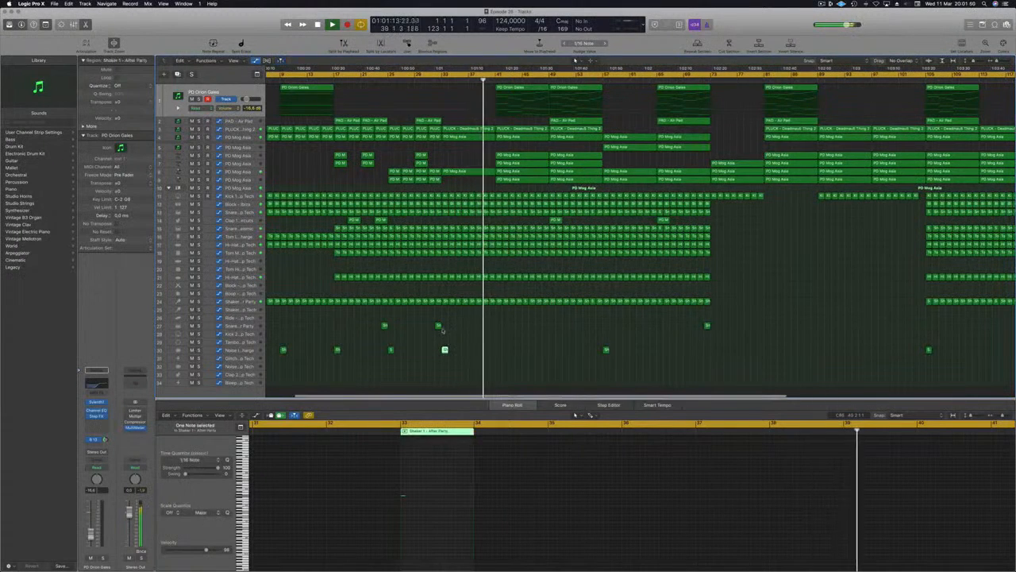
pyautogui.click(438, 325)
pyautogui.moveTo(437, 325); pyautogui.dragTo(492, 325)
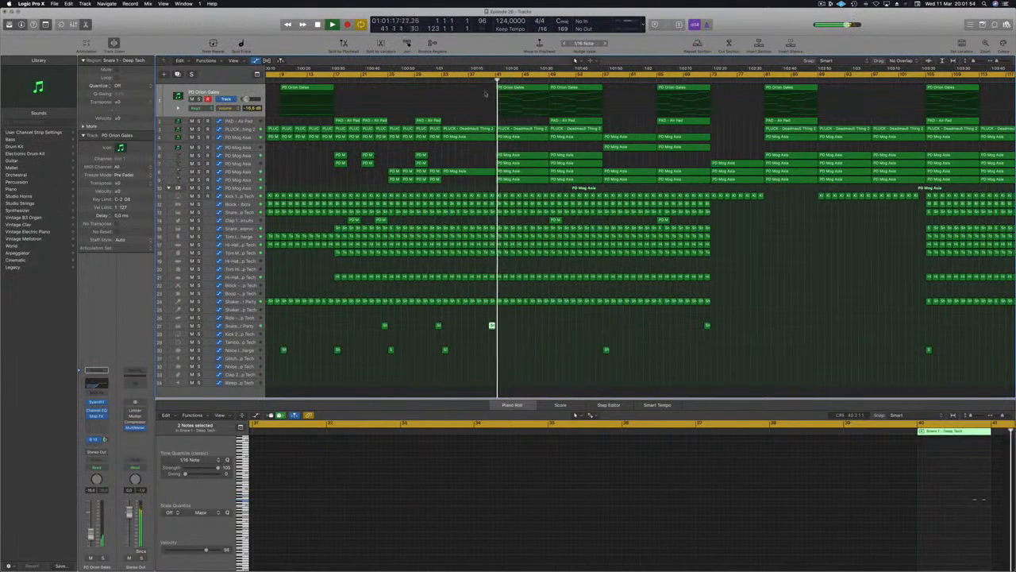
pyautogui.click(466, 367)
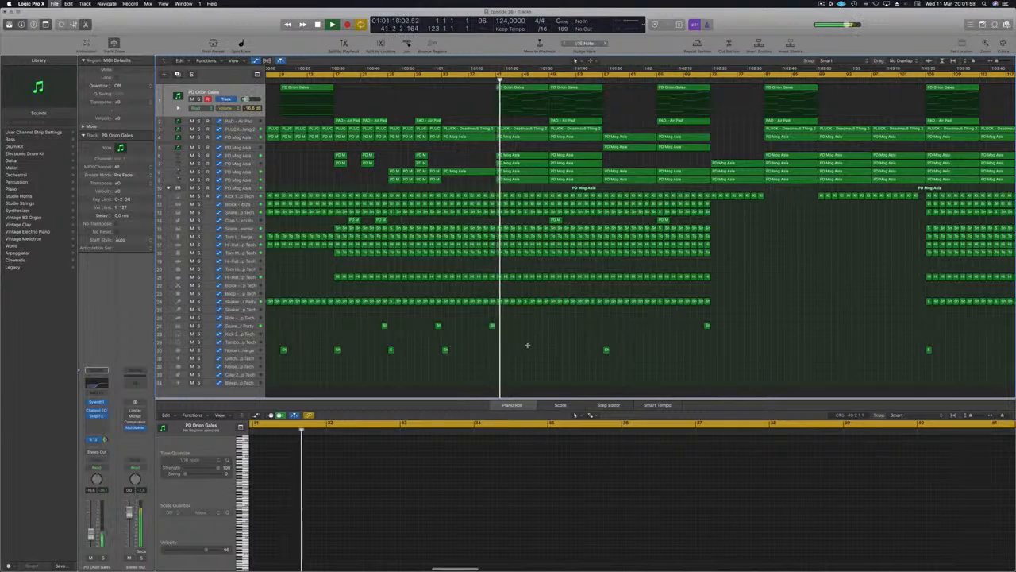
pyautogui.scroll(-2, 526, 322)
pyautogui.scroll(-2, 526, 322)
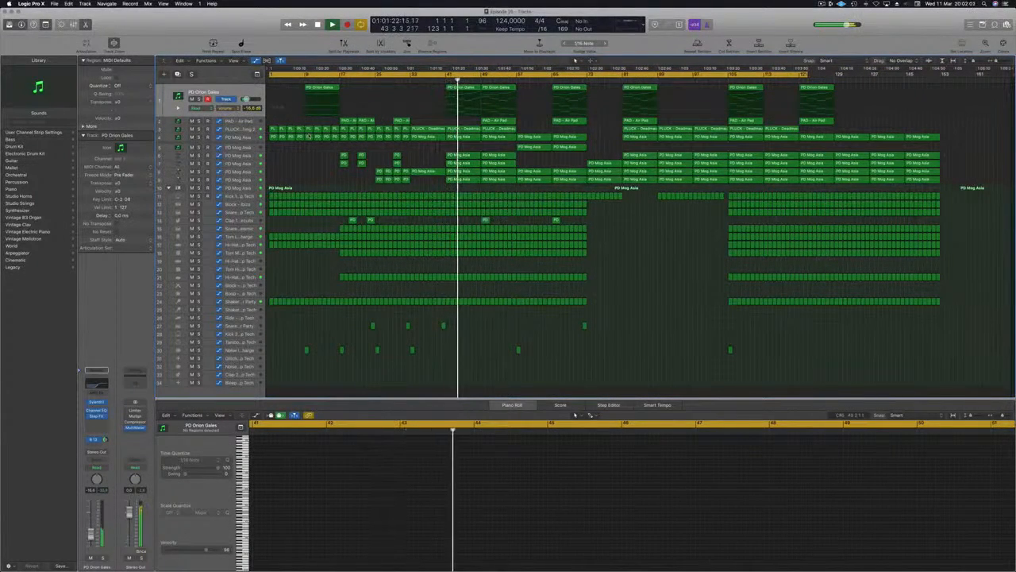
# Show the mixer, solo tracks 5 to 9 and the drum kit during playback to compare them, and clear all solos.
pyautogui.press('x')
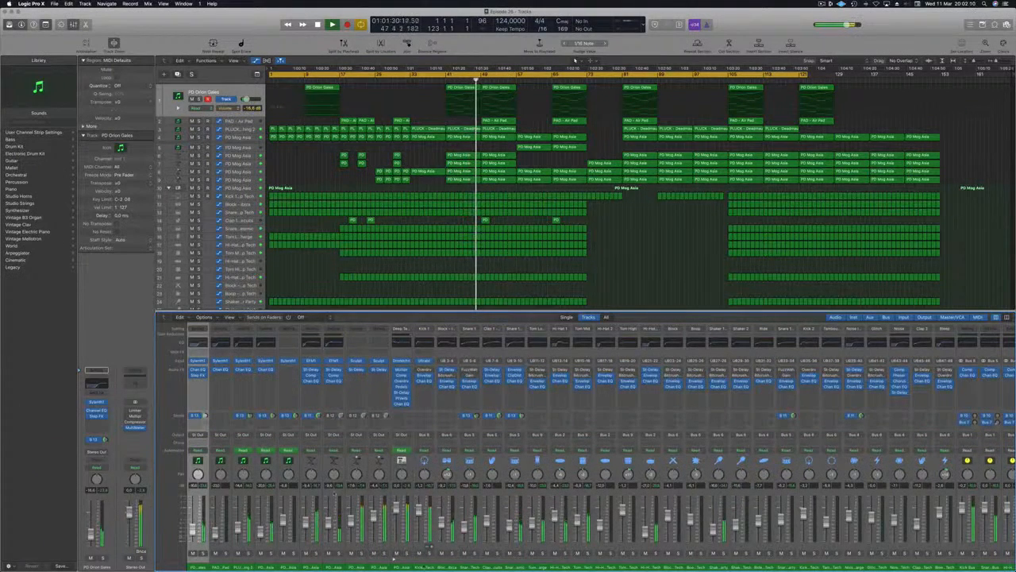
pyautogui.click(338, 553)
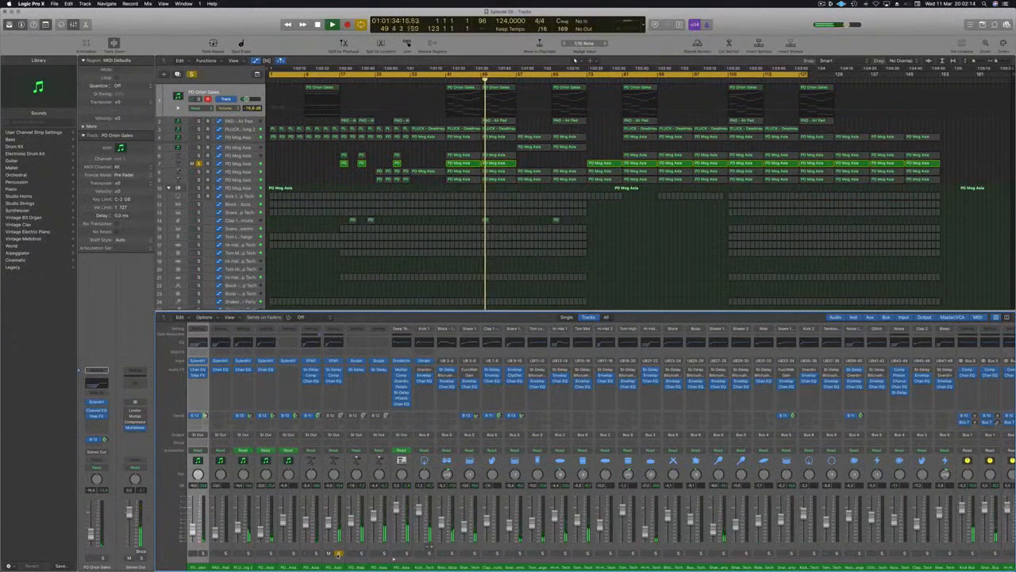
pyautogui.click(361, 553)
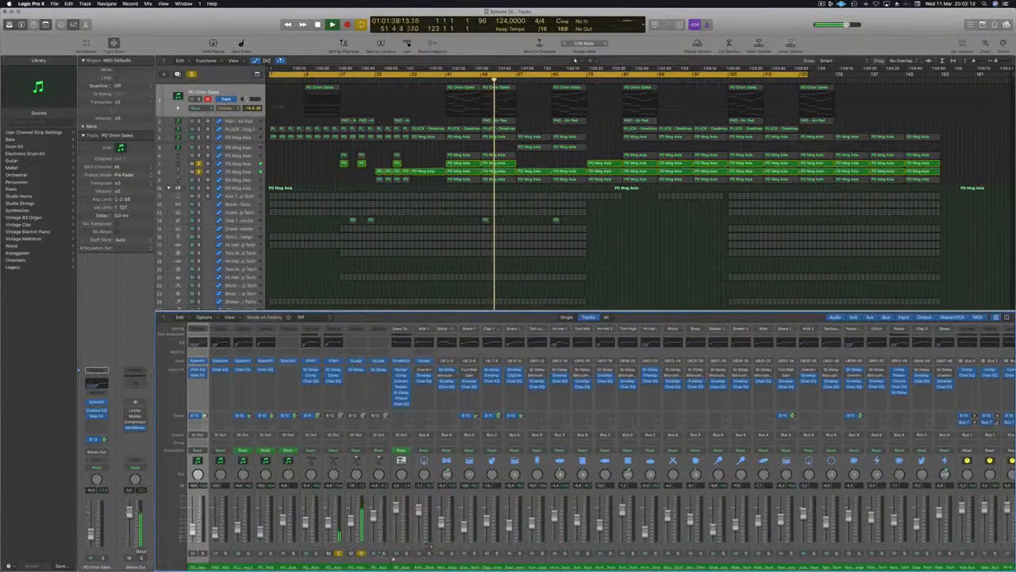
pyautogui.click(384, 553)
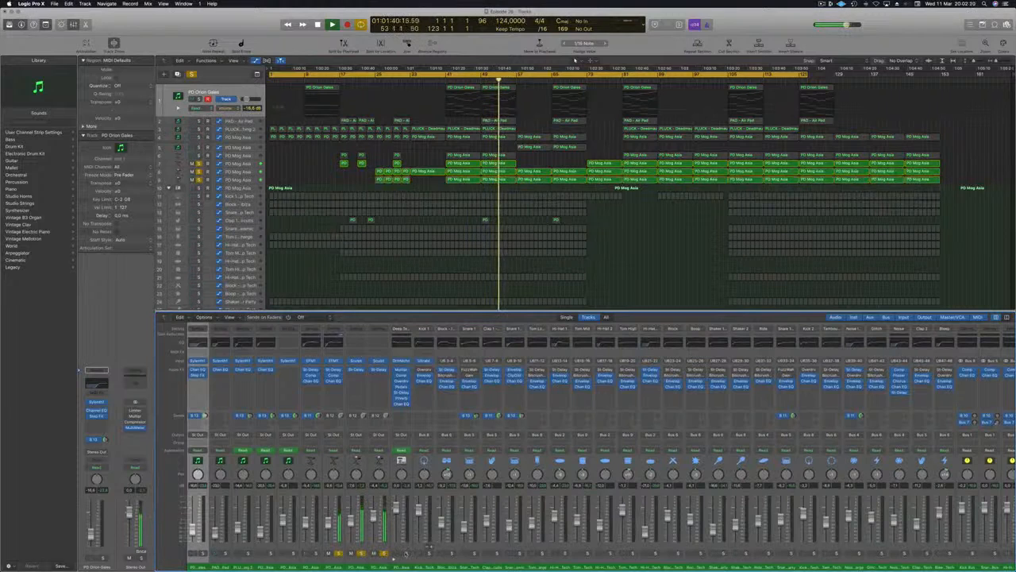
pyautogui.click(405, 554)
pyautogui.click(406, 553)
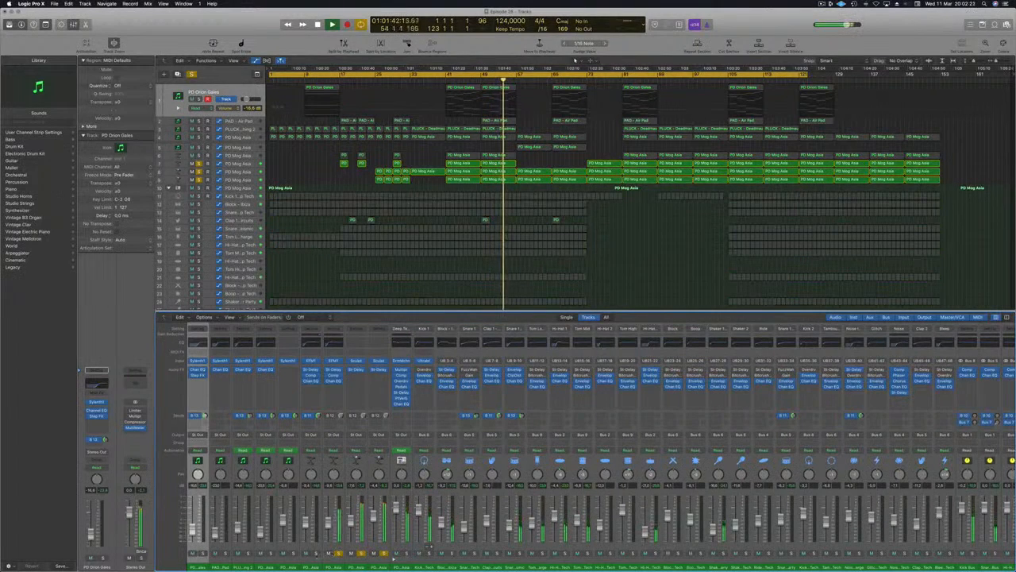
pyautogui.click(315, 553)
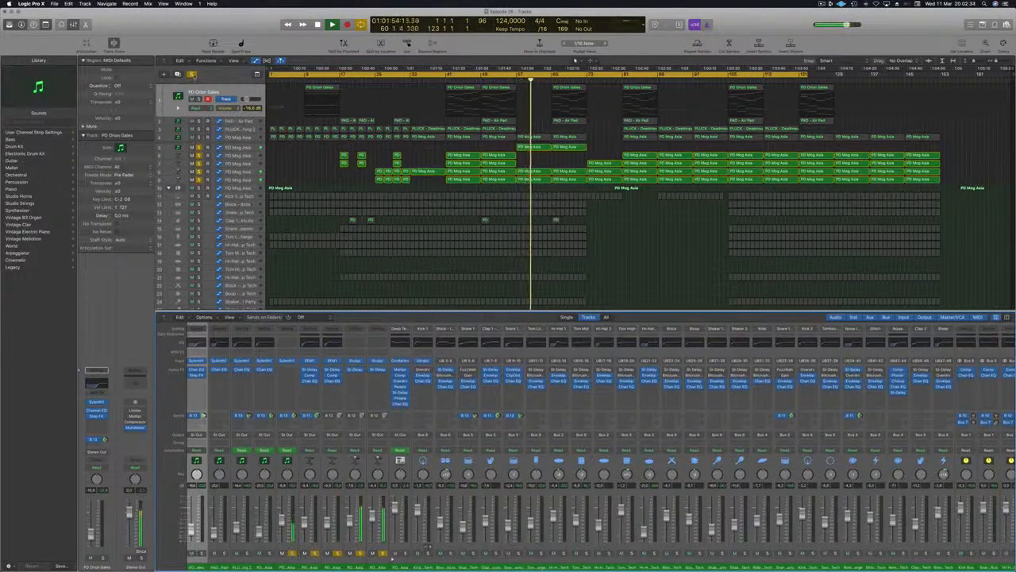
pyautogui.click(193, 76)
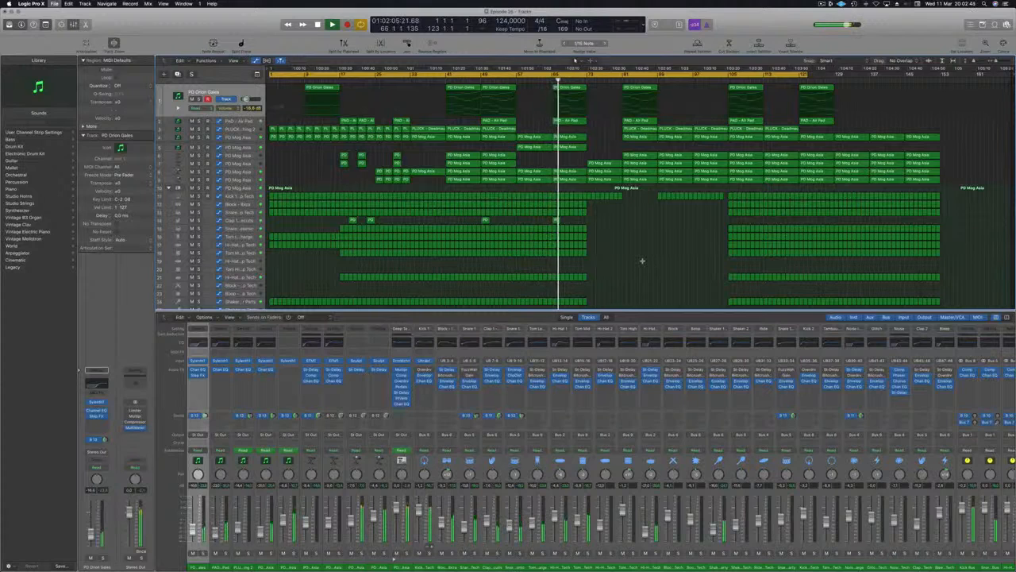
# Hide the mixer and adjust the expander thresholds of bands 1 and 2 in the drum kit's Multipressor.
pyautogui.press('x')
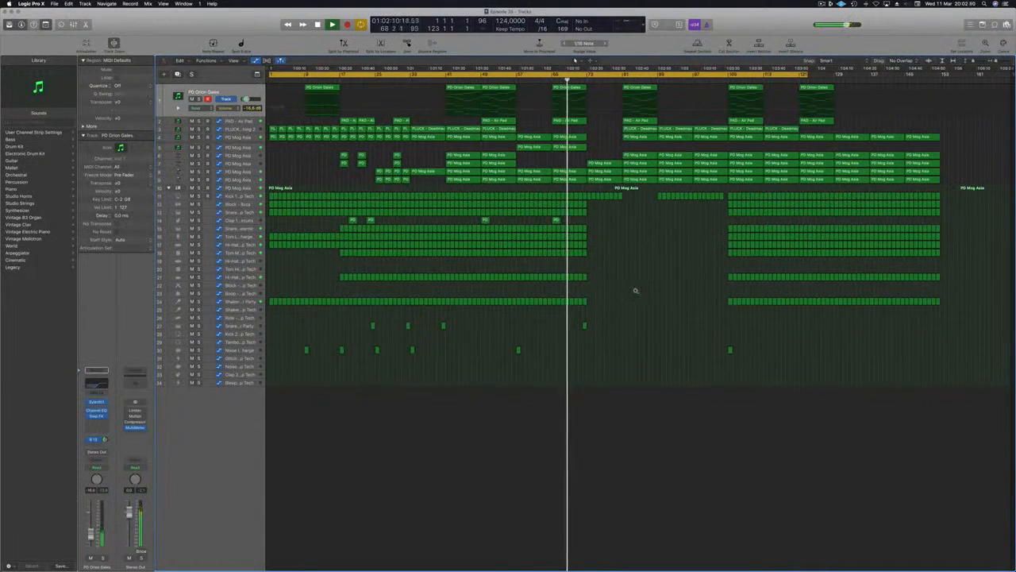
pyautogui.click(238, 188)
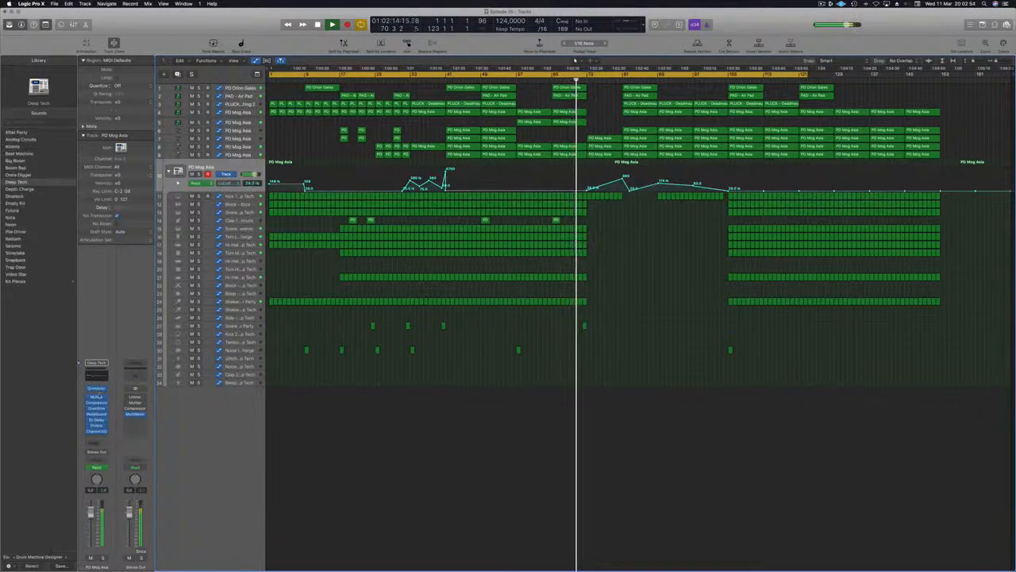
pyautogui.click(98, 397)
pyautogui.moveTo(199, 19); pyautogui.dragTo(565, 292)
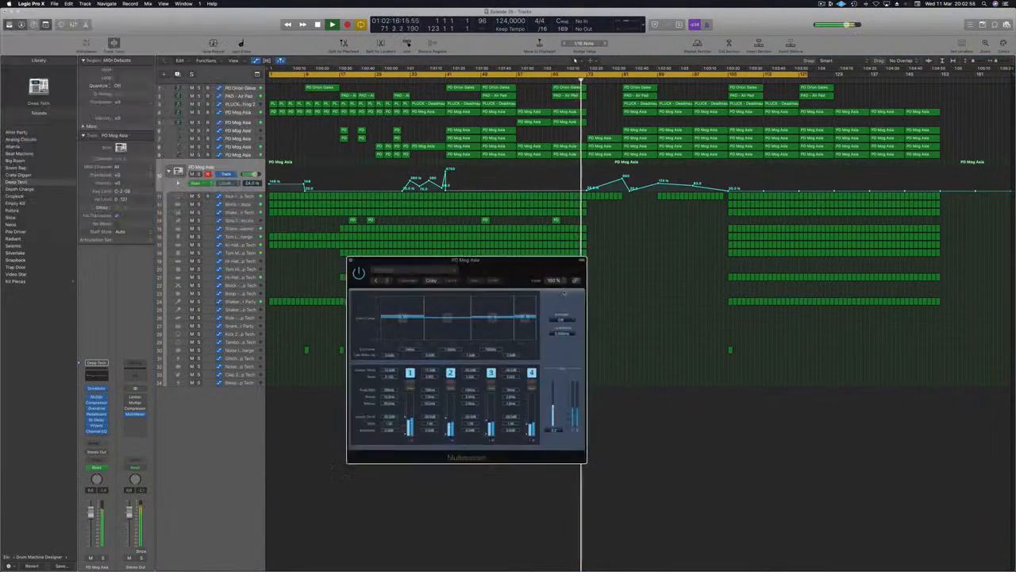
pyautogui.moveTo(505, 266); pyautogui.dragTo(624, 261)
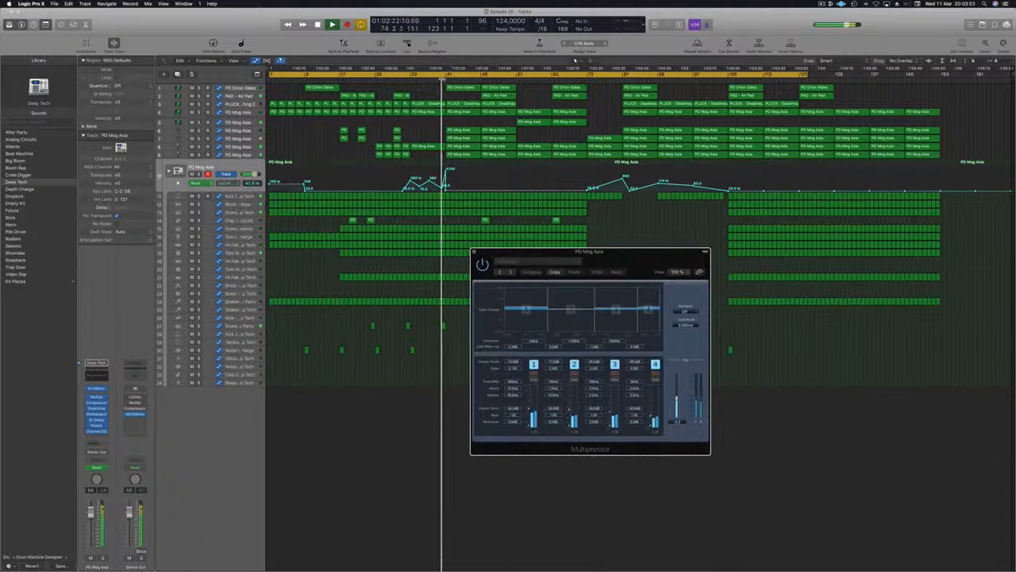
pyautogui.moveTo(606, 252); pyautogui.dragTo(561, 198)
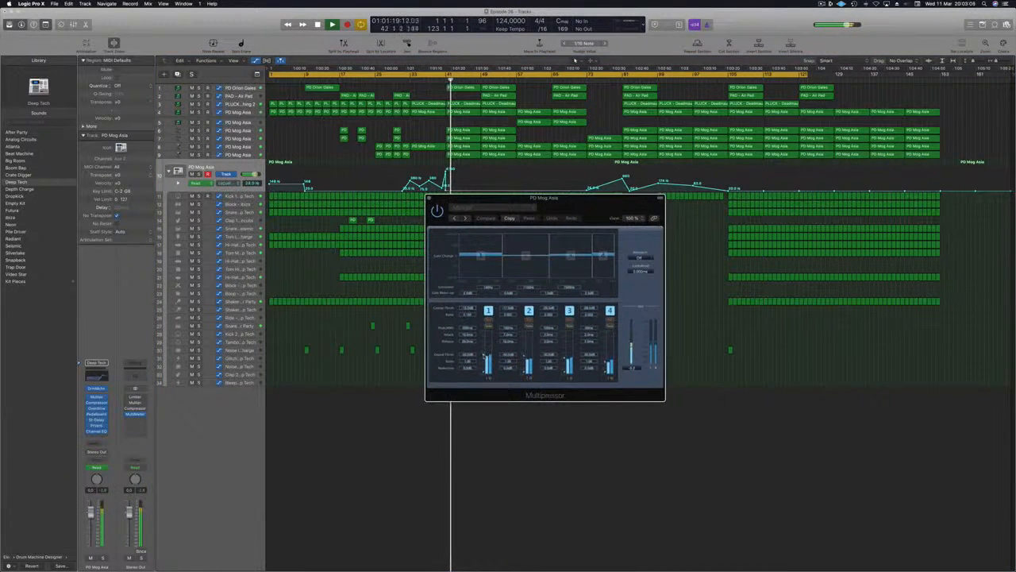
pyautogui.moveTo(484, 356); pyautogui.dragTo(484, 354)
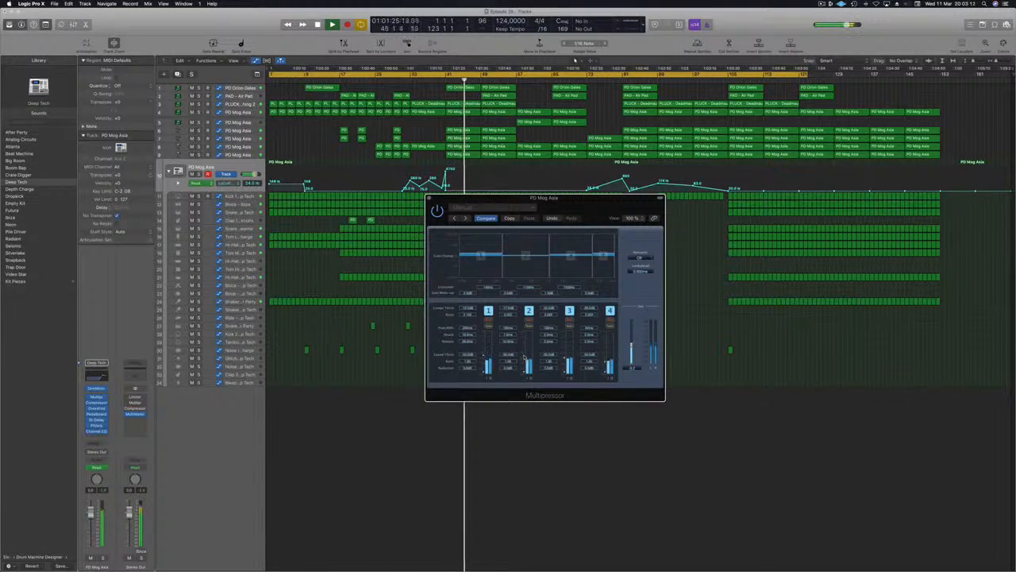
pyautogui.moveTo(524, 358); pyautogui.dragTo(524, 358)
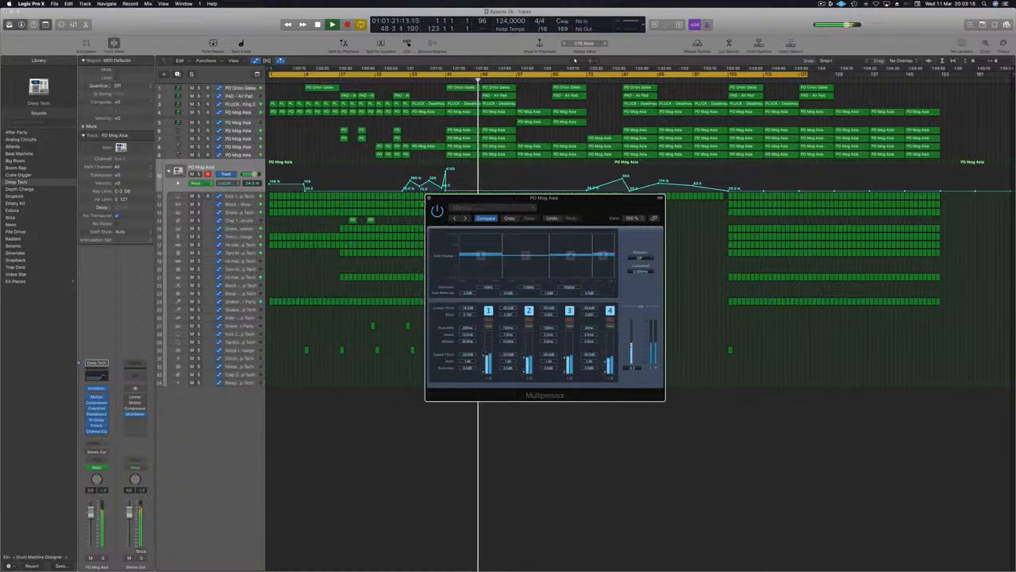
pyautogui.press('super+w')
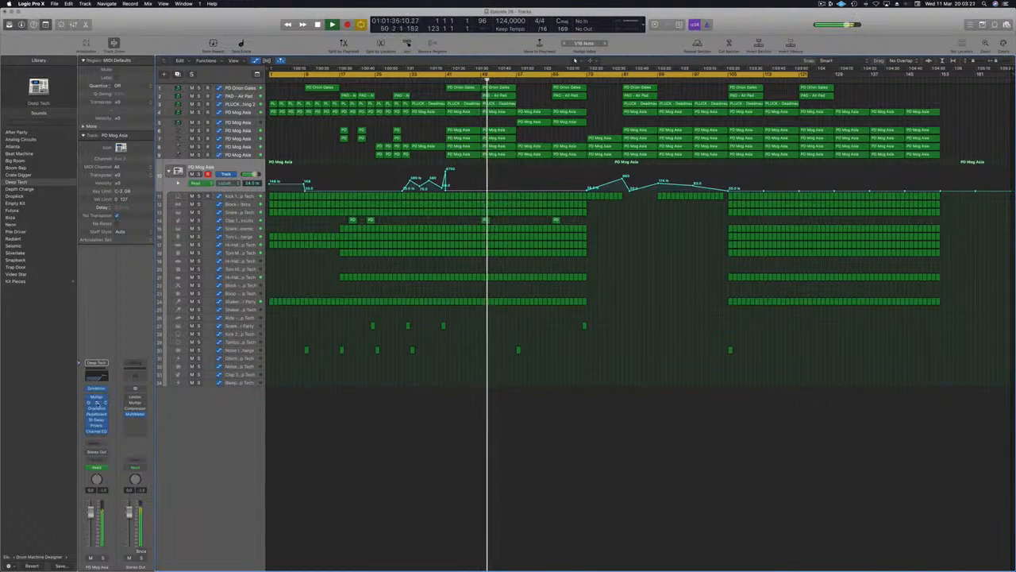
# Lower the threshold of the drum kit's Compressor to -26.0 dB.
pyautogui.click(96, 402)
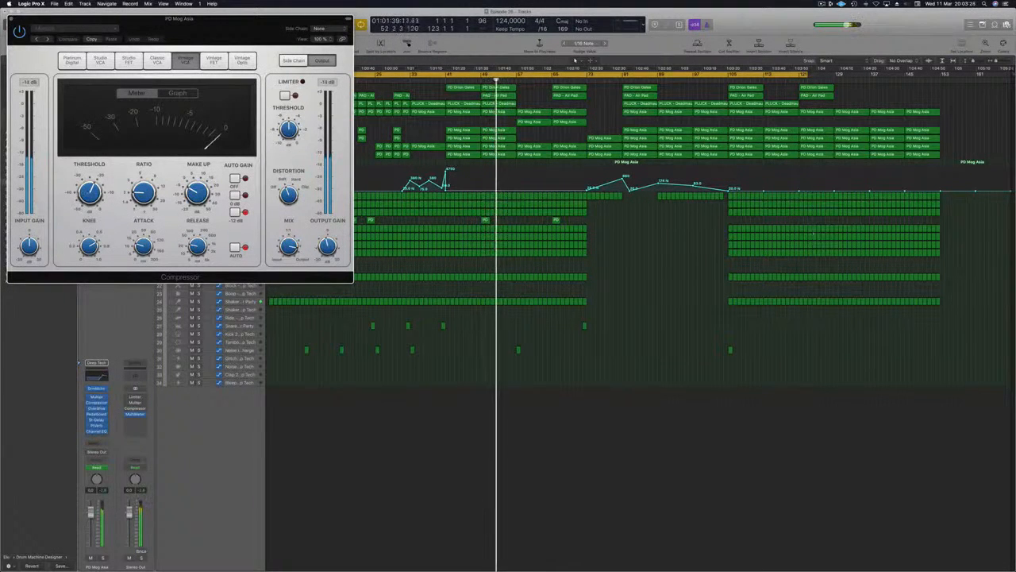
pyautogui.moveTo(93, 191); pyautogui.dragTo(94, 197)
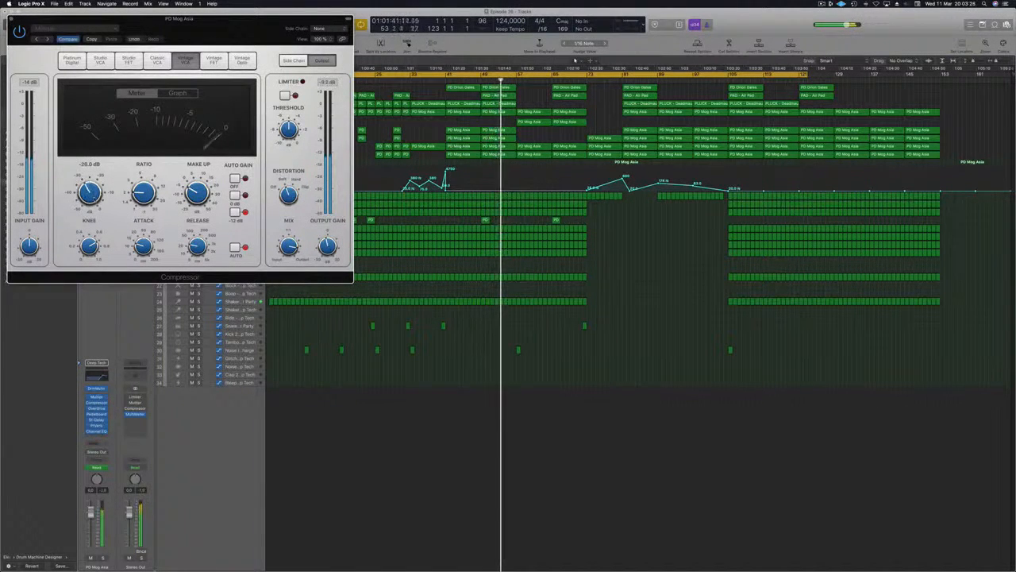
pyautogui.moveTo(270, 18); pyautogui.dragTo(570, 226)
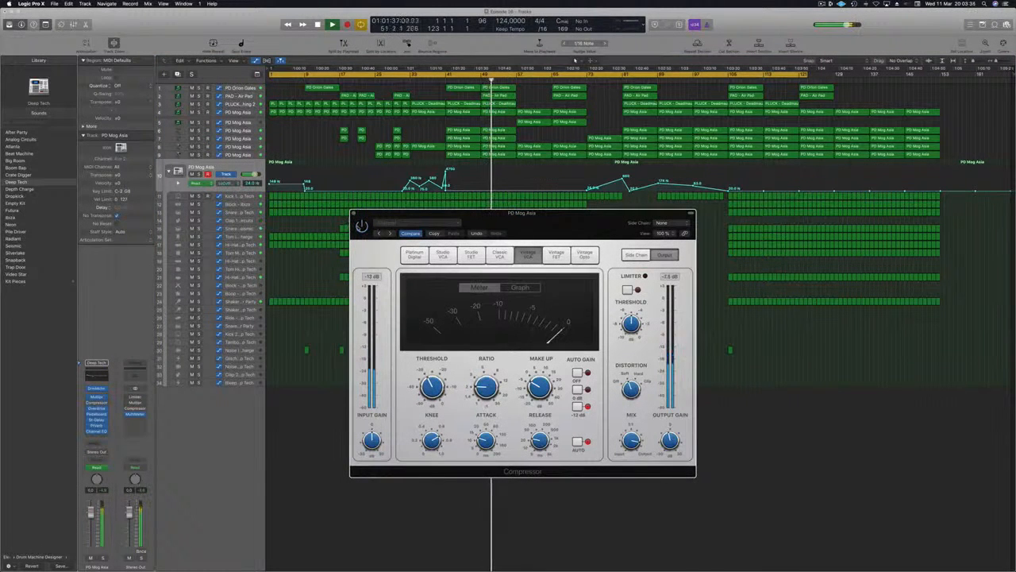
pyautogui.click(354, 213)
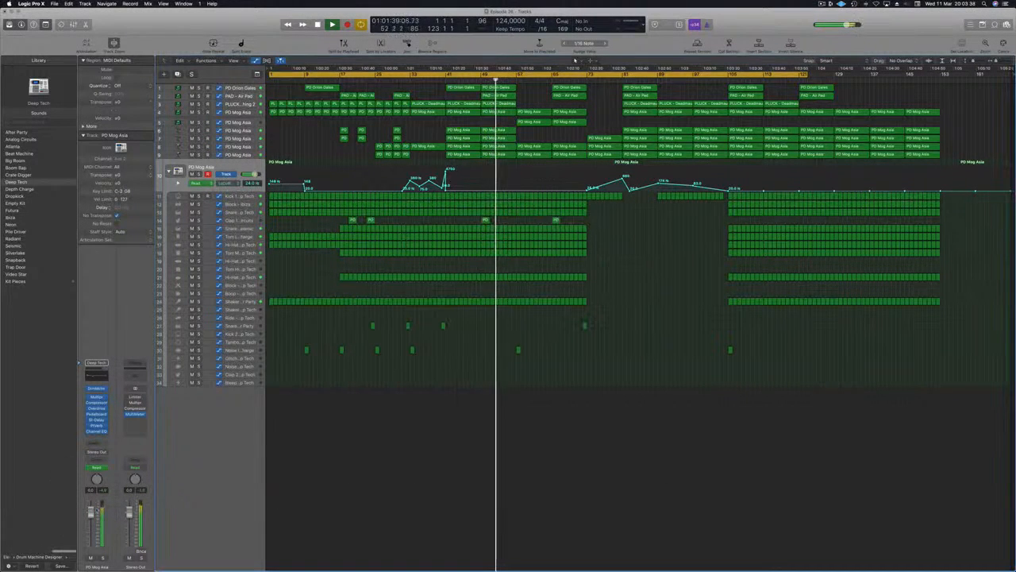
# Set the drum kit's volume to -0.4 dB while playing from the start and around bar 40.
pyautogui.press('space')
pyautogui.press('Return')
pyautogui.press('space')
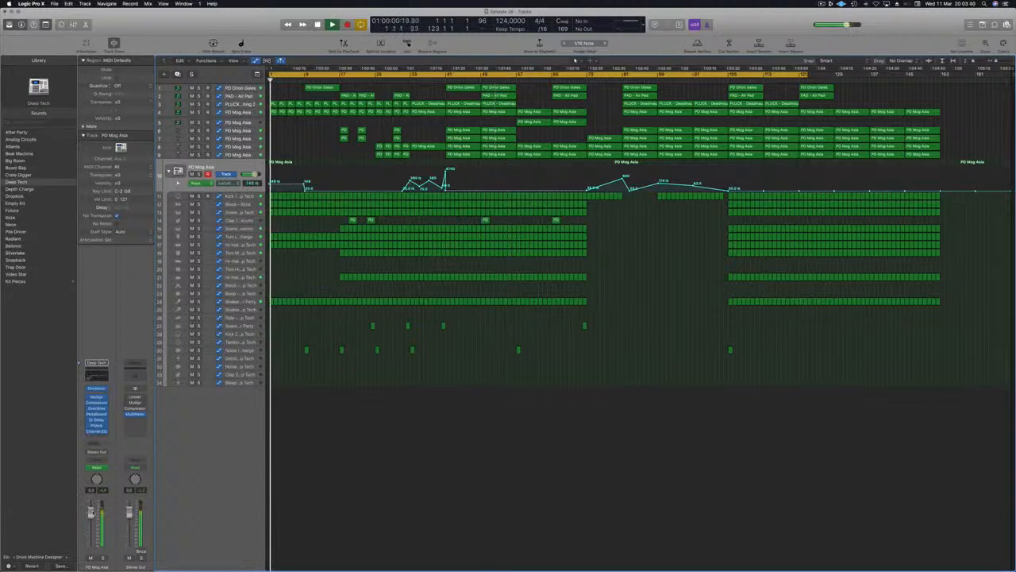
pyautogui.click(441, 80)
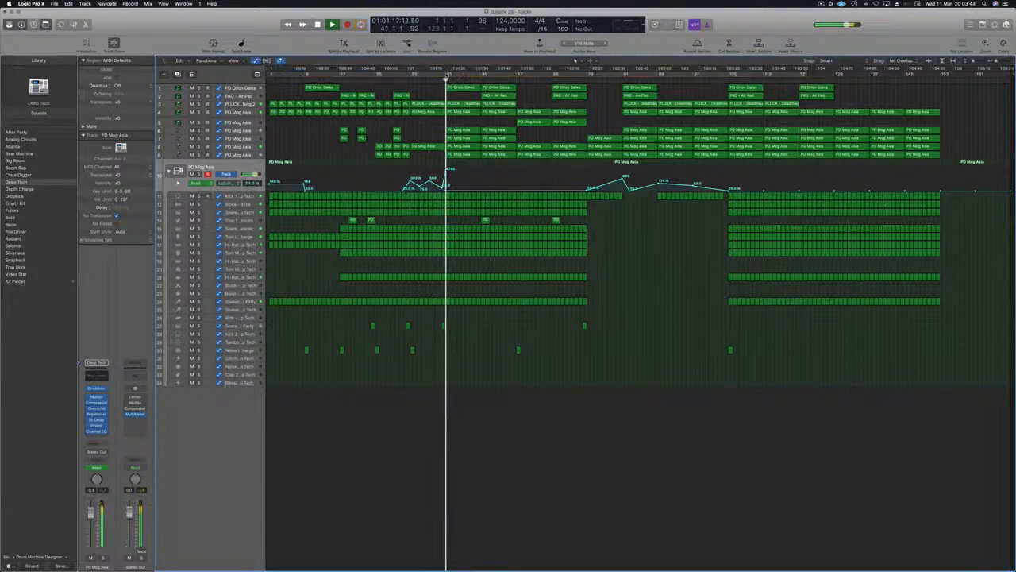
# Audition bars 41 to 57 as a cycle, set the cycle range to bars 57 to 105, and play from bar 73.
pyautogui.moveTo(448, 73); pyautogui.dragTo(512, 80)
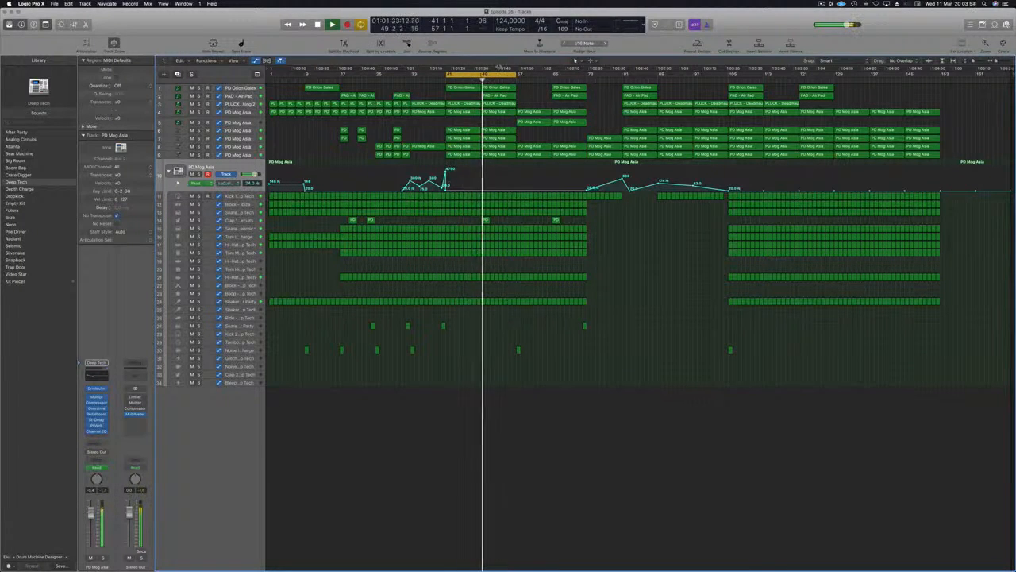
pyautogui.moveTo(496, 75); pyautogui.dragTo(564, 77)
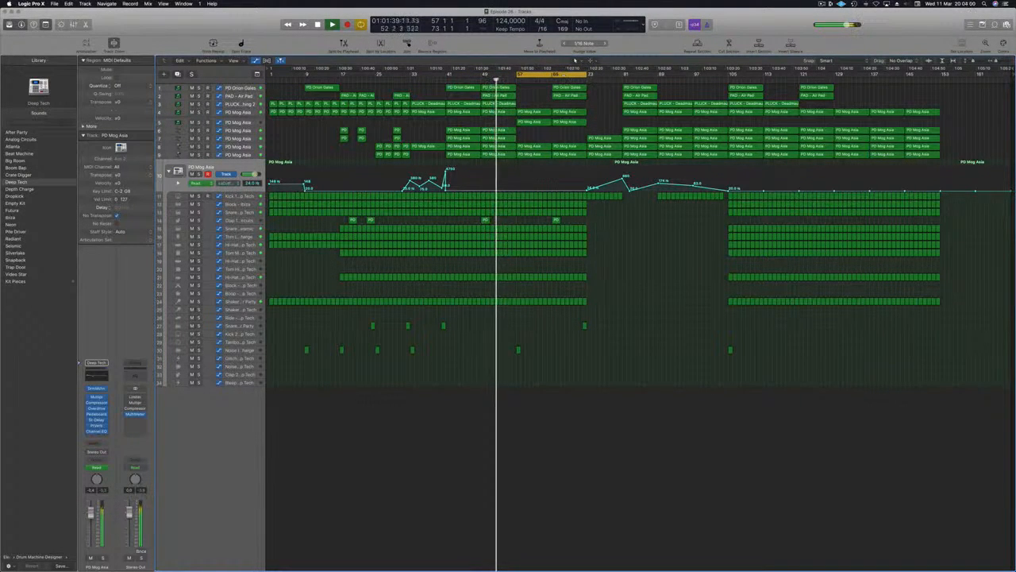
pyautogui.moveTo(589, 76); pyautogui.dragTo(731, 81)
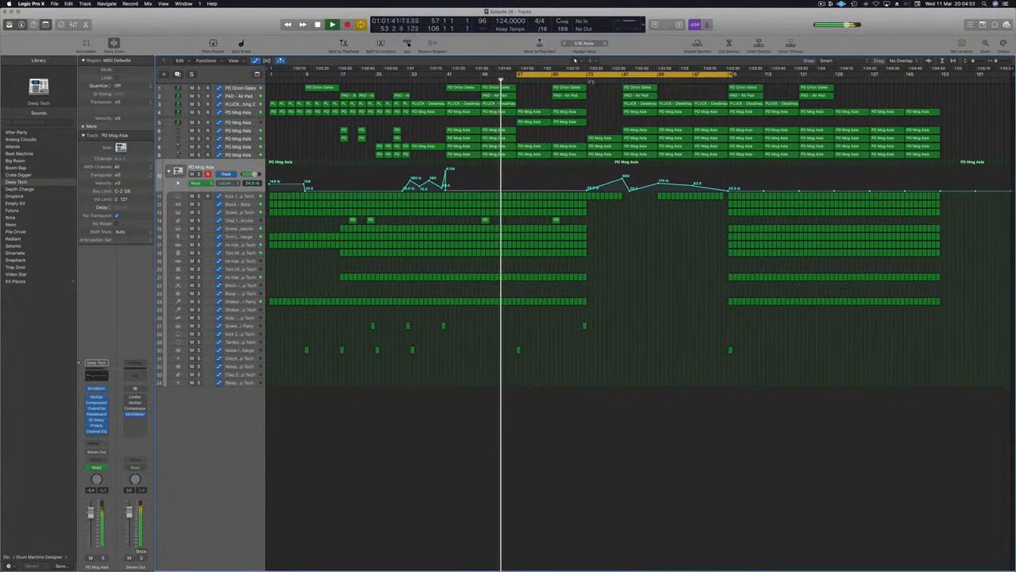
pyautogui.click(586, 80)
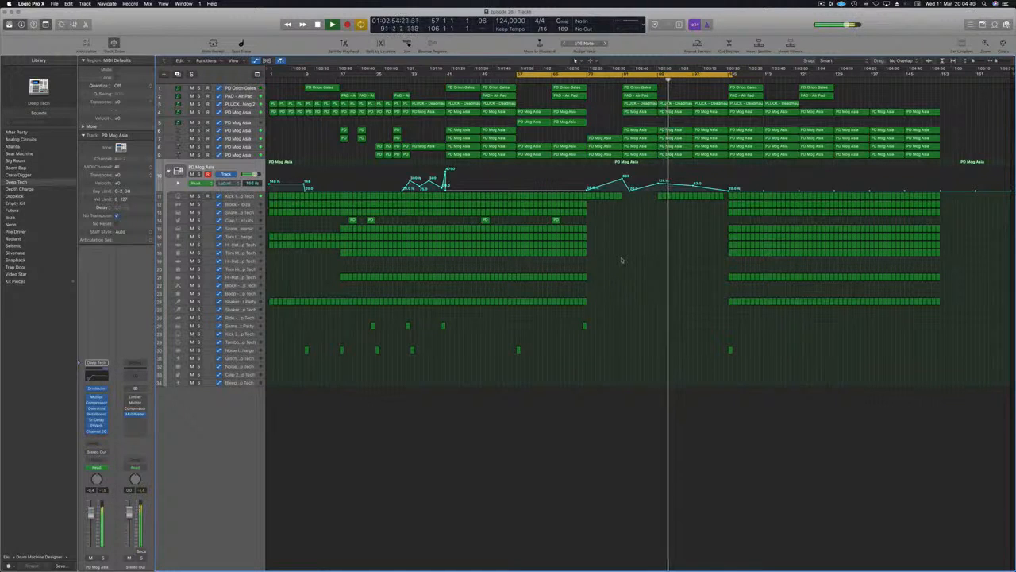
# Extend the cycle range to bar 153 and play back the closing section from around bar 128.
pyautogui.moveTo(733, 74); pyautogui.dragTo(940, 80)
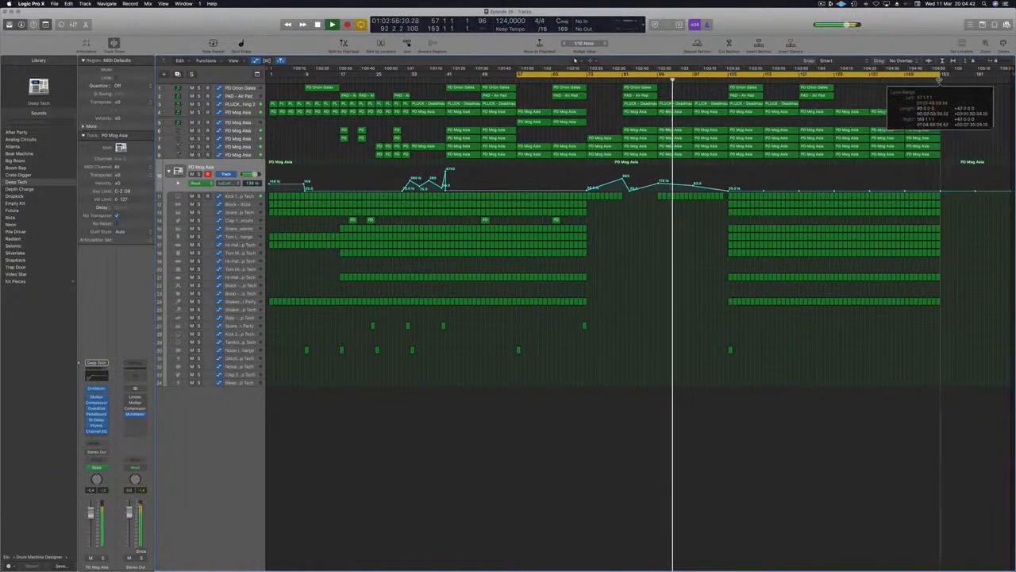
pyautogui.press('space')
pyautogui.press('space')
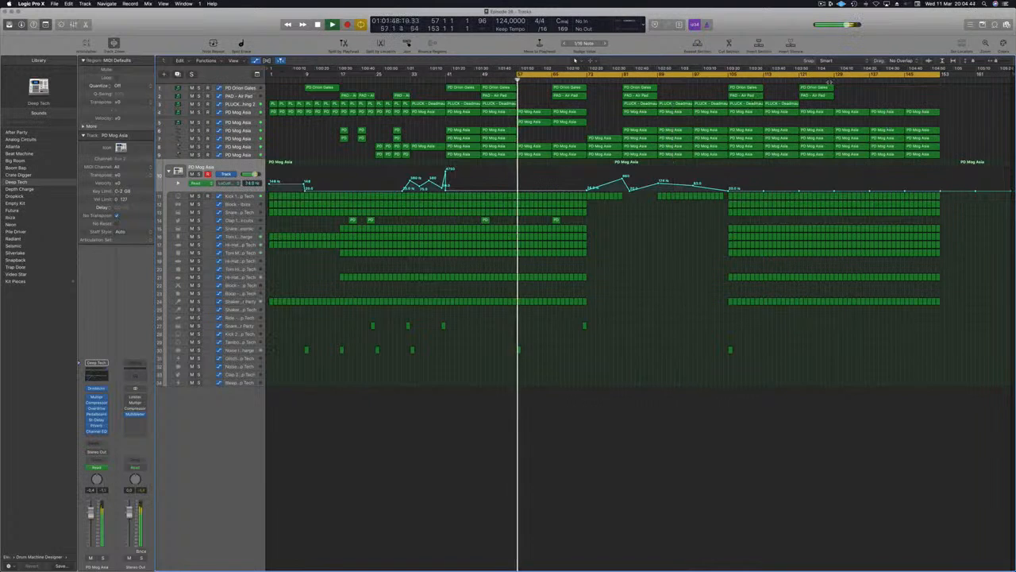
pyautogui.click(828, 79)
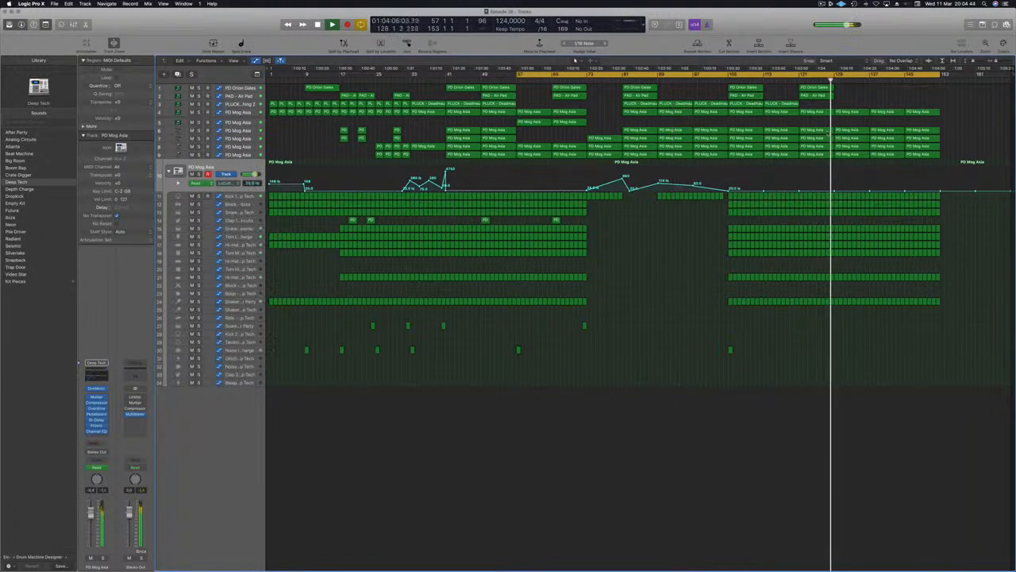
pyautogui.click(905, 80)
pyautogui.press('space')
pyautogui.press('space')
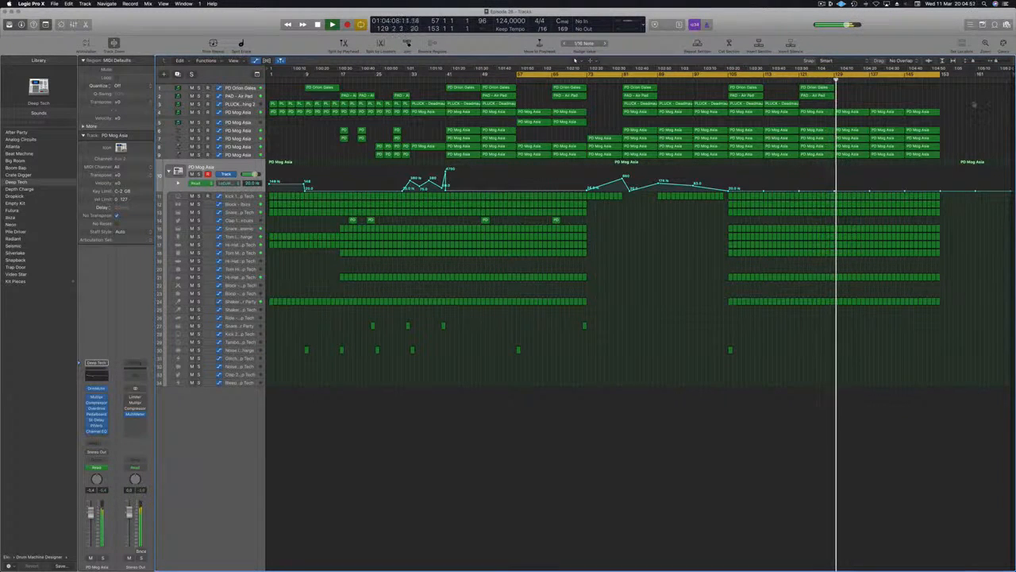
# Replace the melodic regions from bar 137 to 153 with a copy of those from bars 17 to 33, and save the project.
pyautogui.press('Delete')
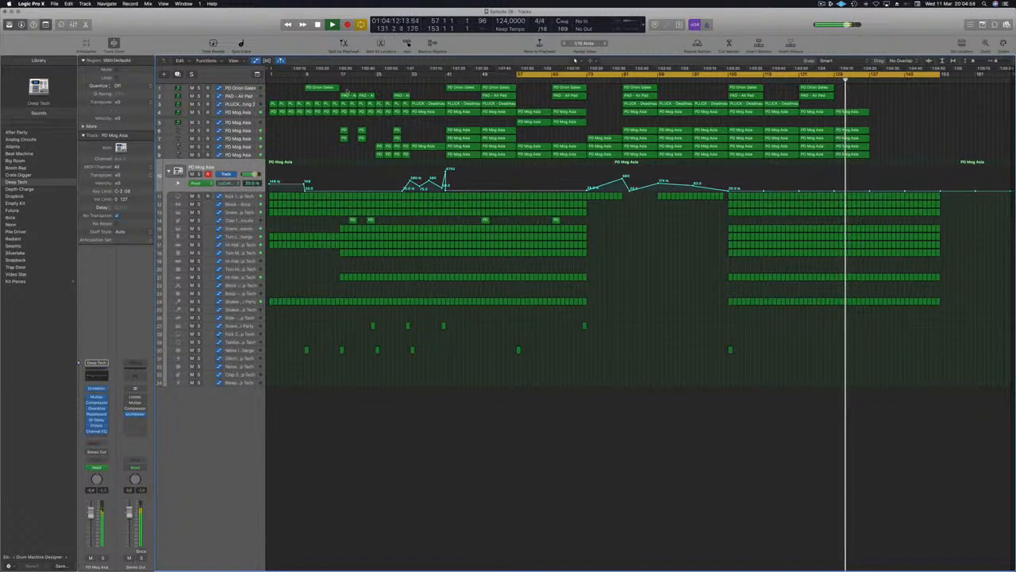
pyautogui.moveTo(343, 89); pyautogui.dragTo(407, 163)
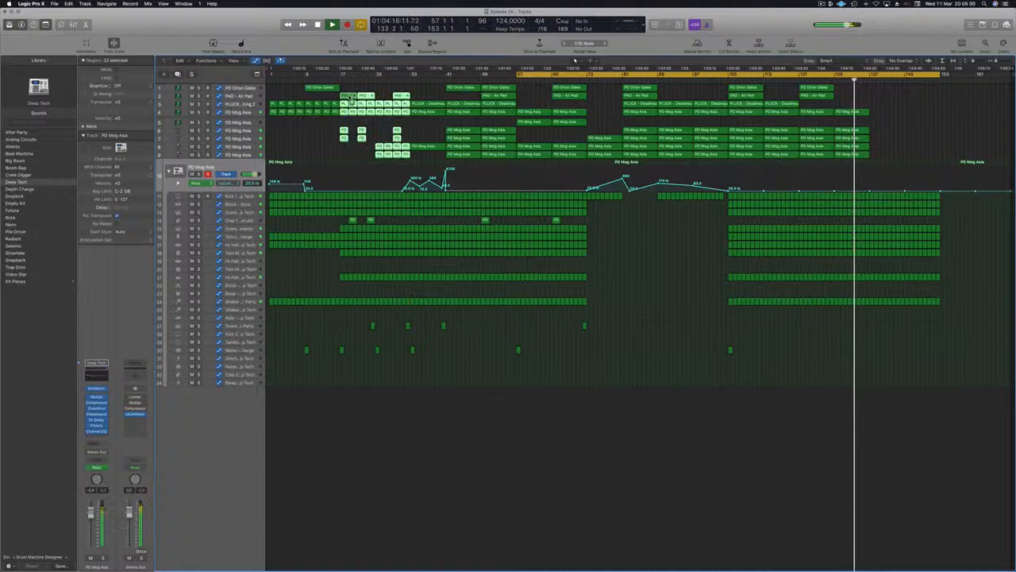
pyautogui.moveTo(352, 102); pyautogui.dragTo(877, 99)
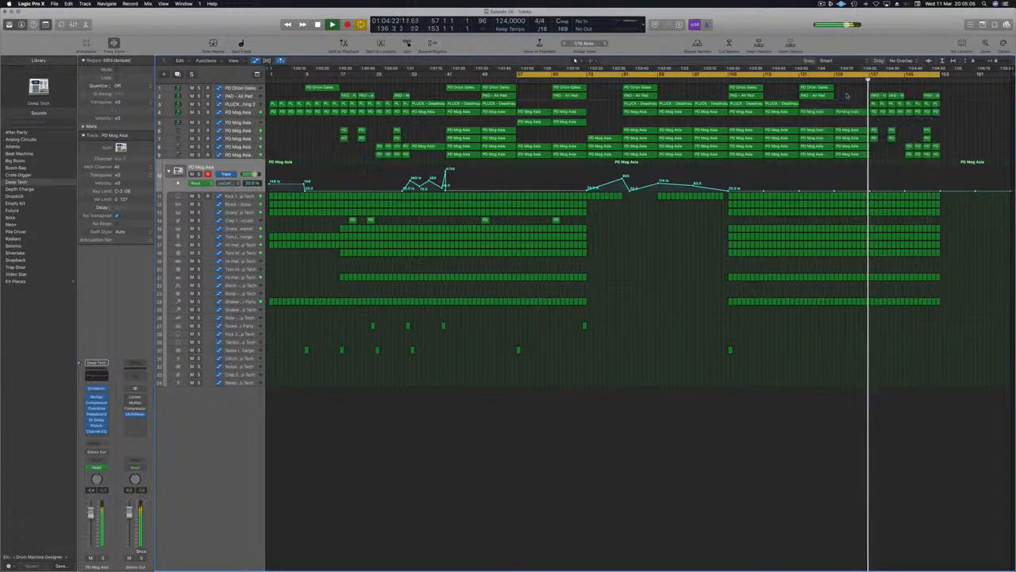
pyautogui.press('super+s')
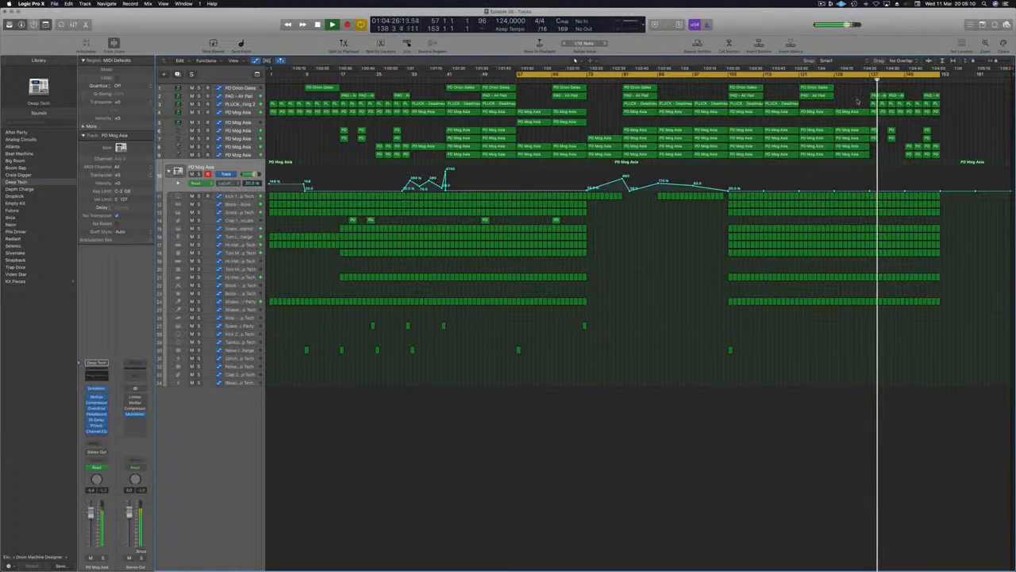
# Delete the copied PAD and track 6 and 7 regions at bar 149, and move the track 8 and 9 regions from bar 145 to 137.
pyautogui.click(933, 96)
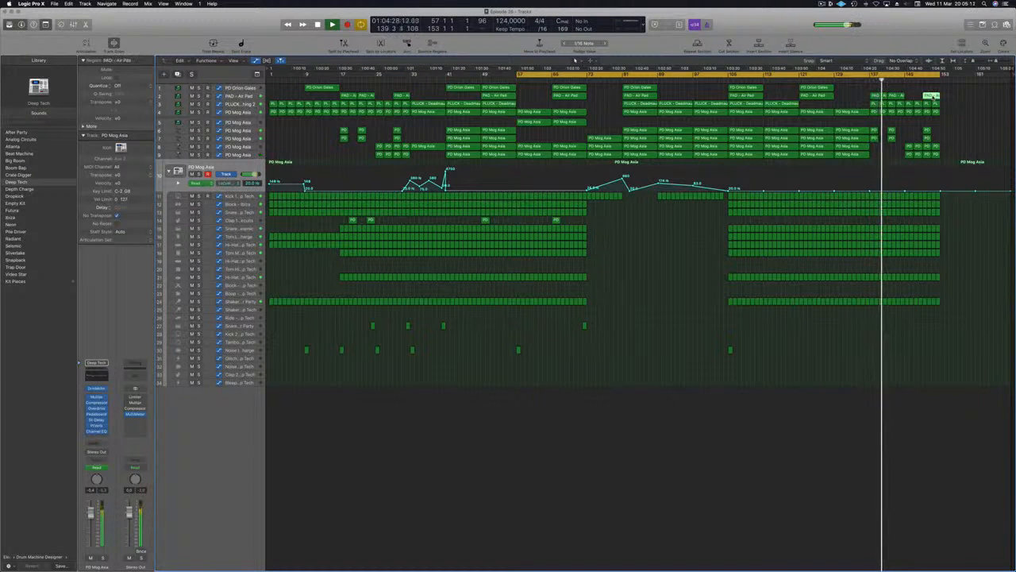
pyautogui.press('Delete')
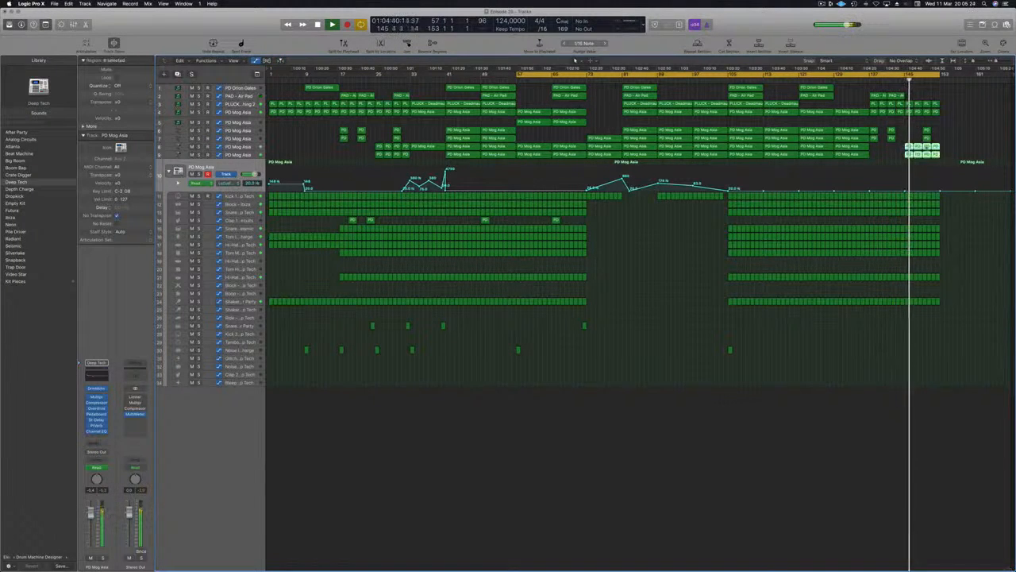
pyautogui.moveTo(908, 148); pyautogui.dragTo(874, 150)
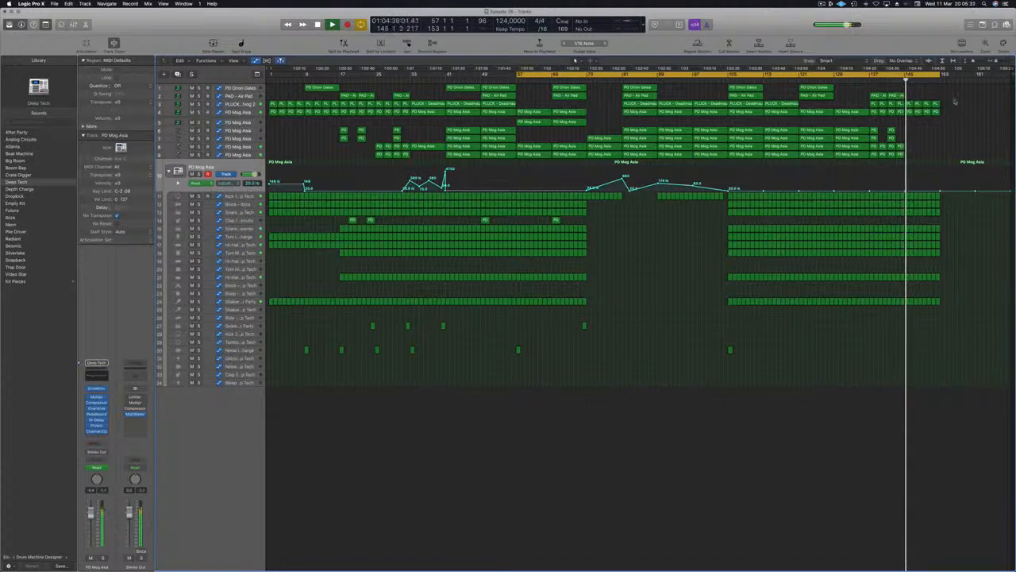
# On track 4, remove the regions and jagged automation from bar 145 onward and slope the curve down between bars 137 and 145.
pyautogui.click(239, 112)
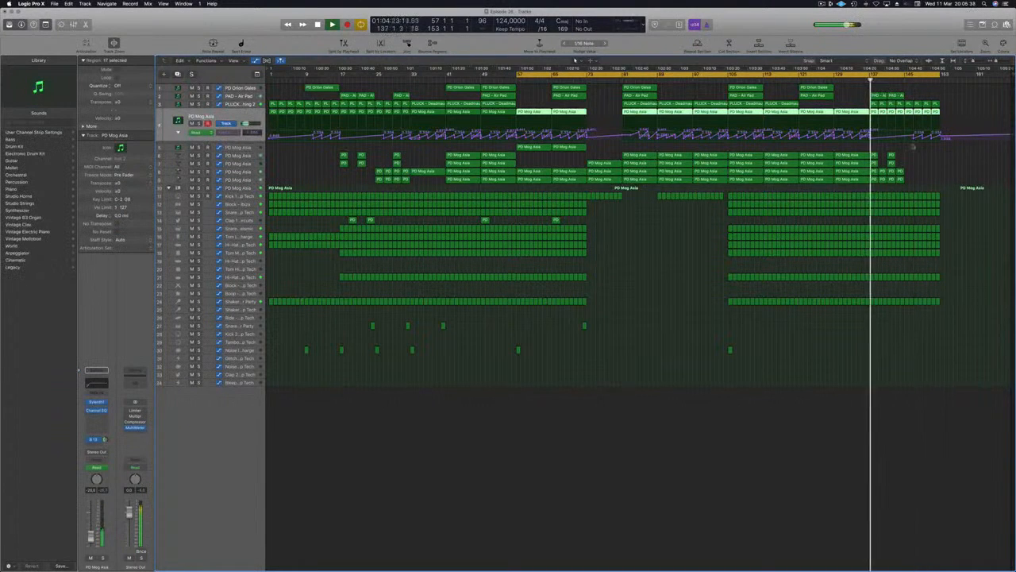
pyautogui.click(904, 136)
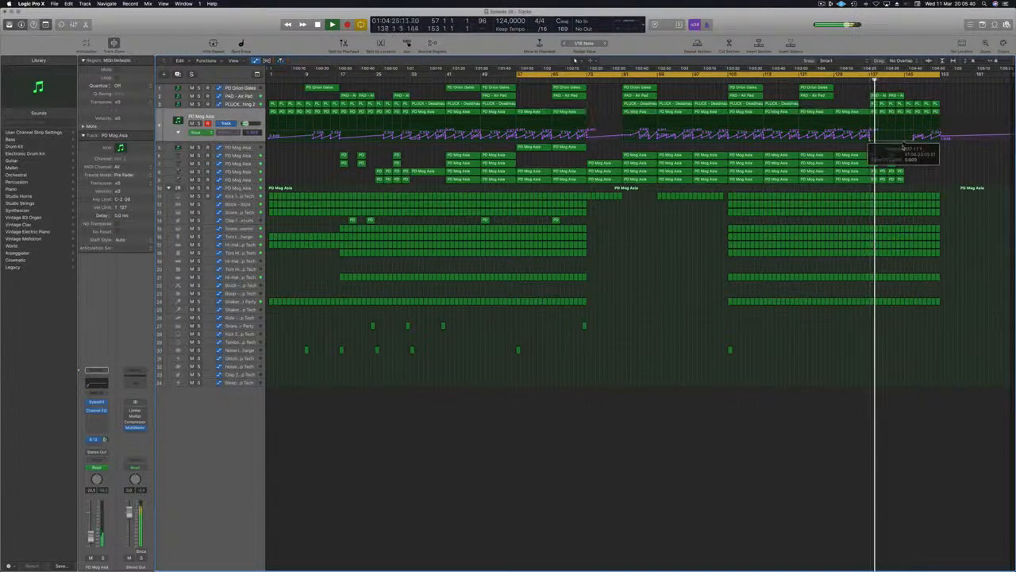
pyautogui.click(869, 140)
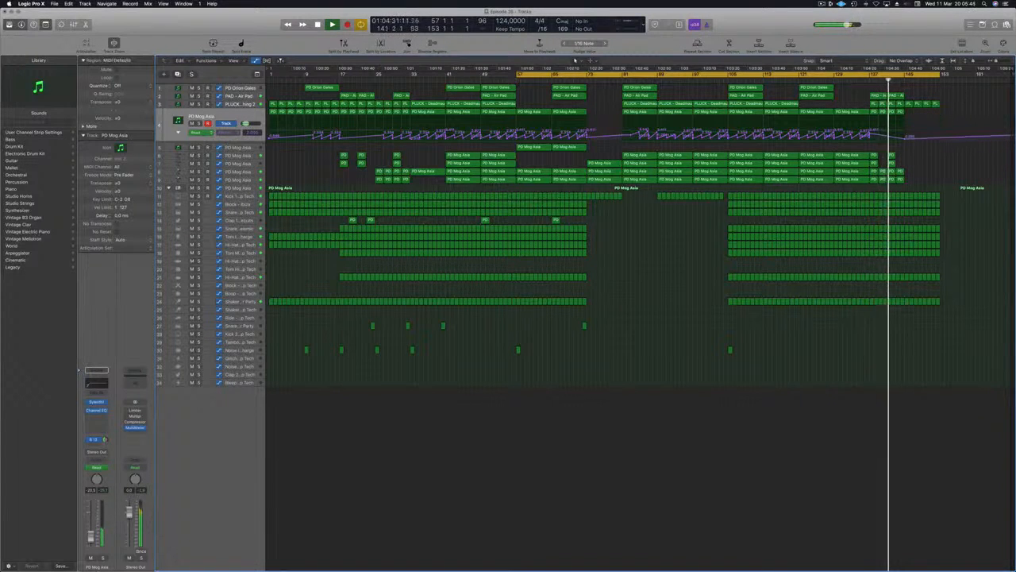
# On the PLUCK track, delete the regions from bar 145 onward and slope the automation down between bars 137 and 145.
pyautogui.press('Up')
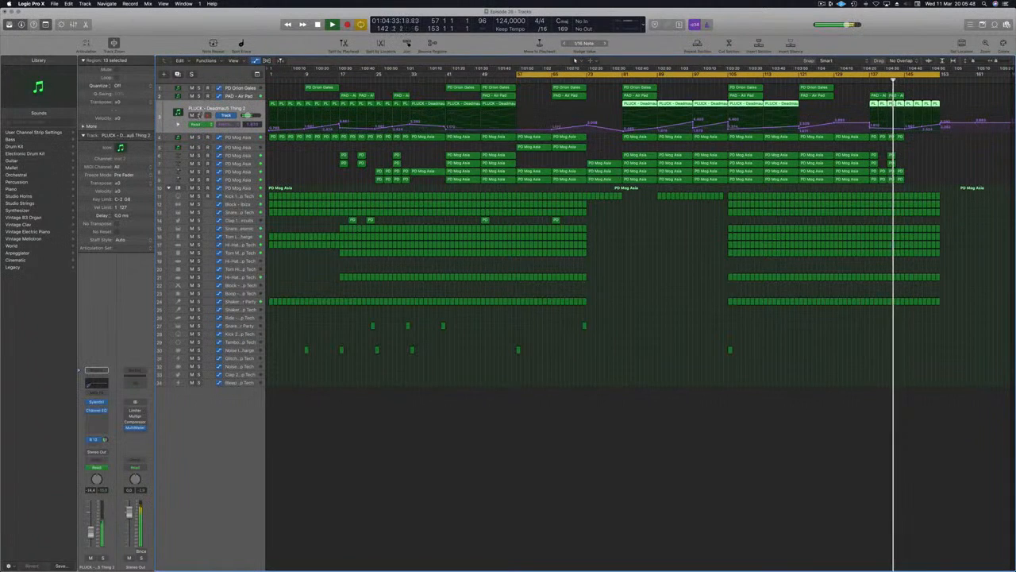
pyautogui.press('s')
pyautogui.press('s')
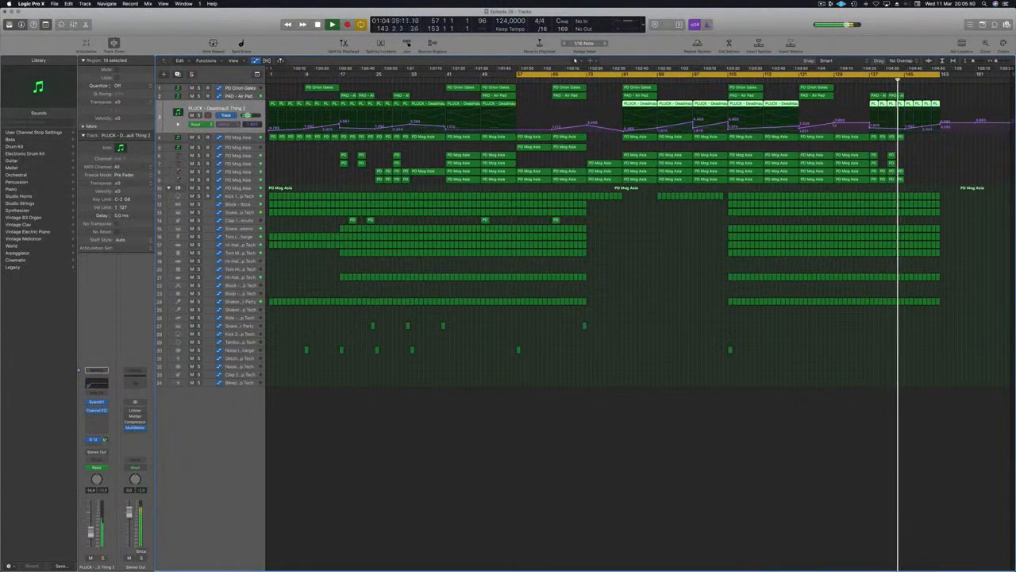
pyautogui.click(907, 129)
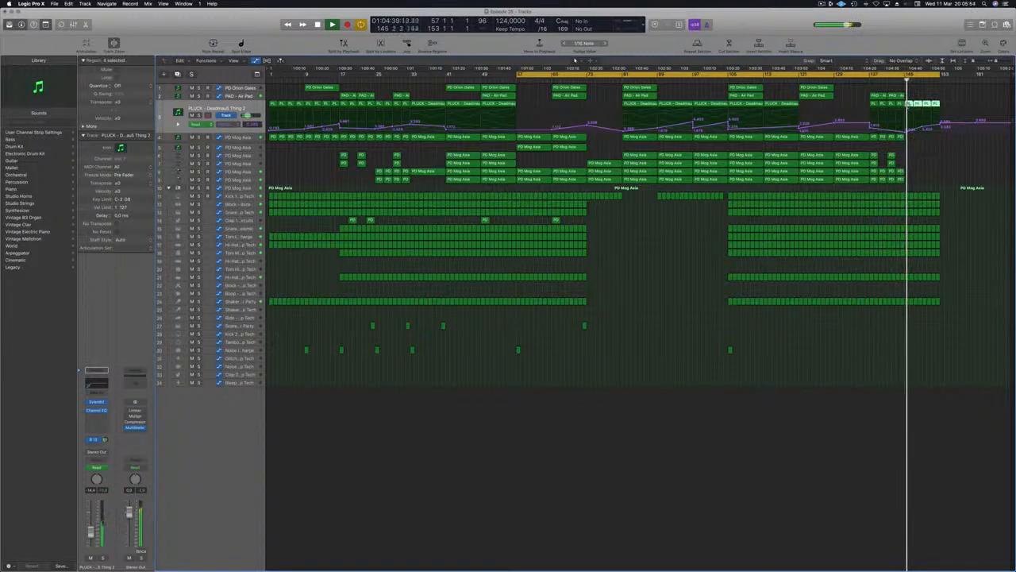
pyautogui.press('Delete')
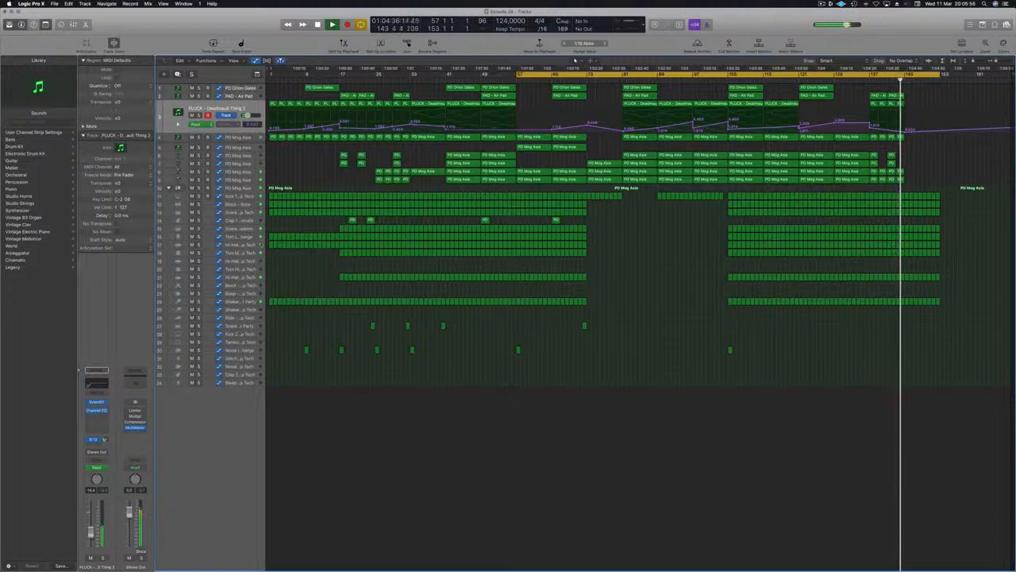
# Remove the Tom Low - Depth Charge regions and the track 18 tom regions from bar 144 onward.
pyautogui.click(241, 238)
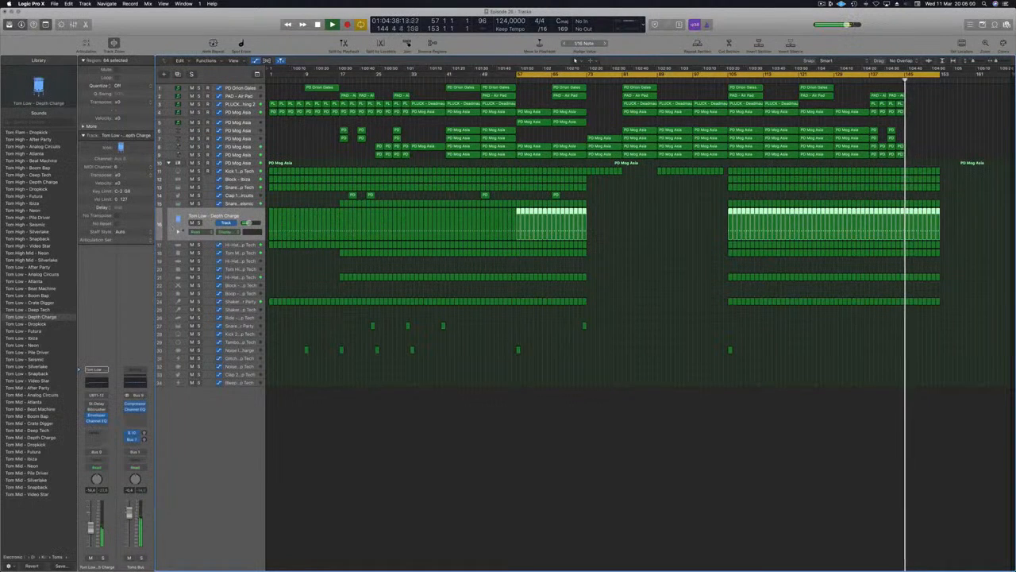
pyautogui.click(198, 223)
pyautogui.press('s')
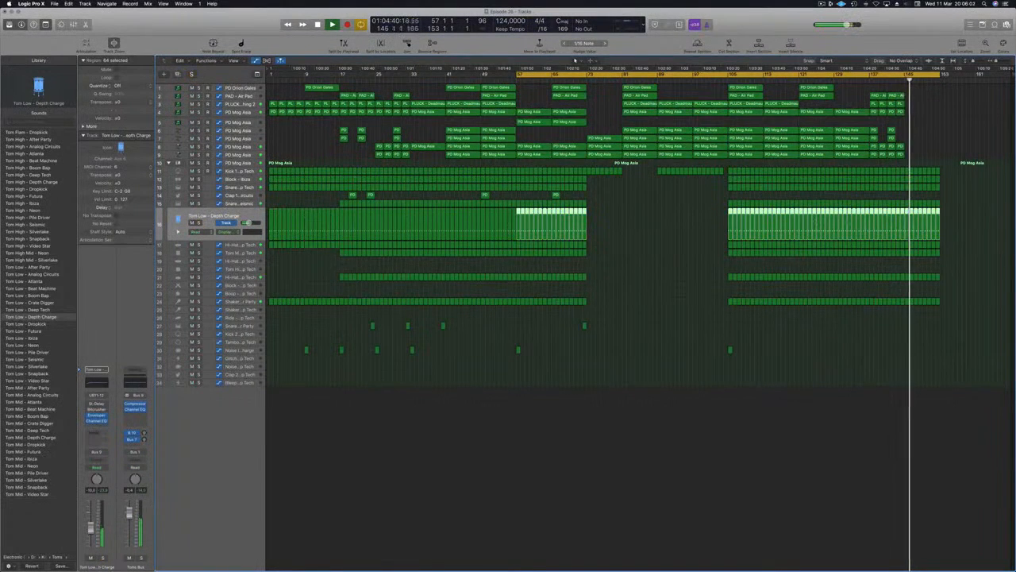
pyautogui.moveTo(974, 211); pyautogui.dragTo(918, 219)
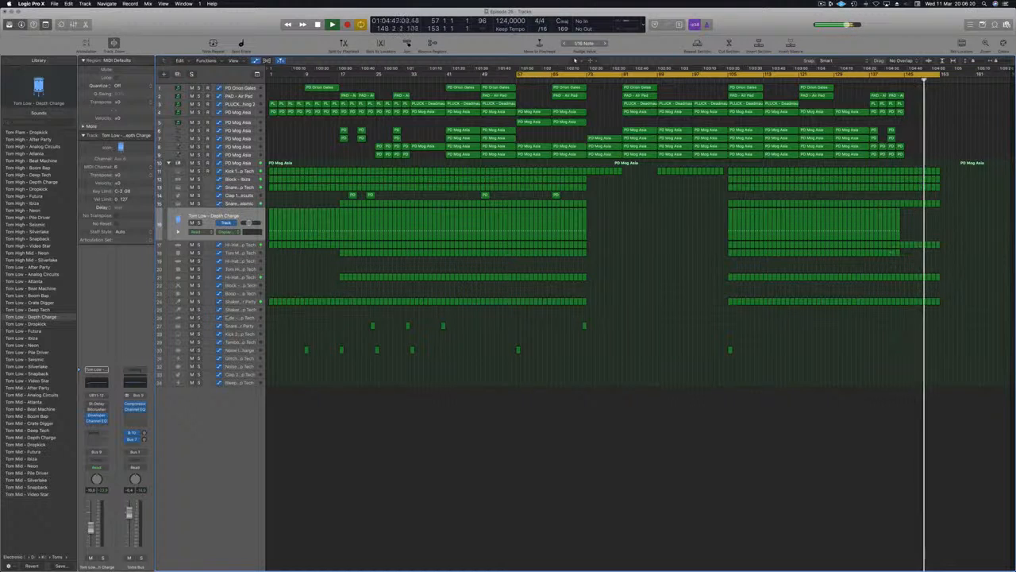
# Audition the track 24 shaker in the outro, and delete the Block - Ibiza regions from bar 145 onward.
pyautogui.click(199, 301)
pyautogui.click(200, 302)
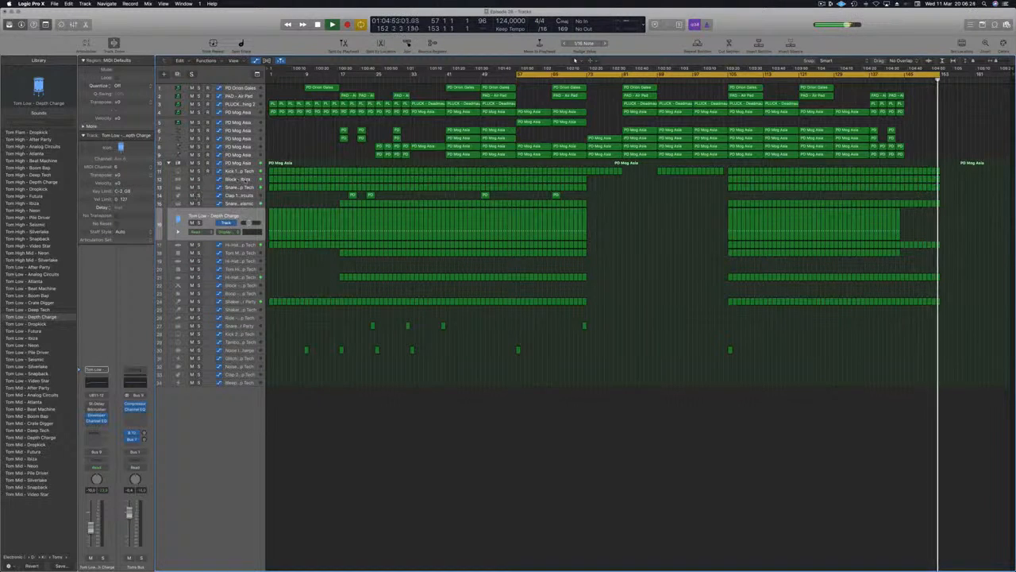
pyautogui.click(209, 182)
pyautogui.click(903, 82)
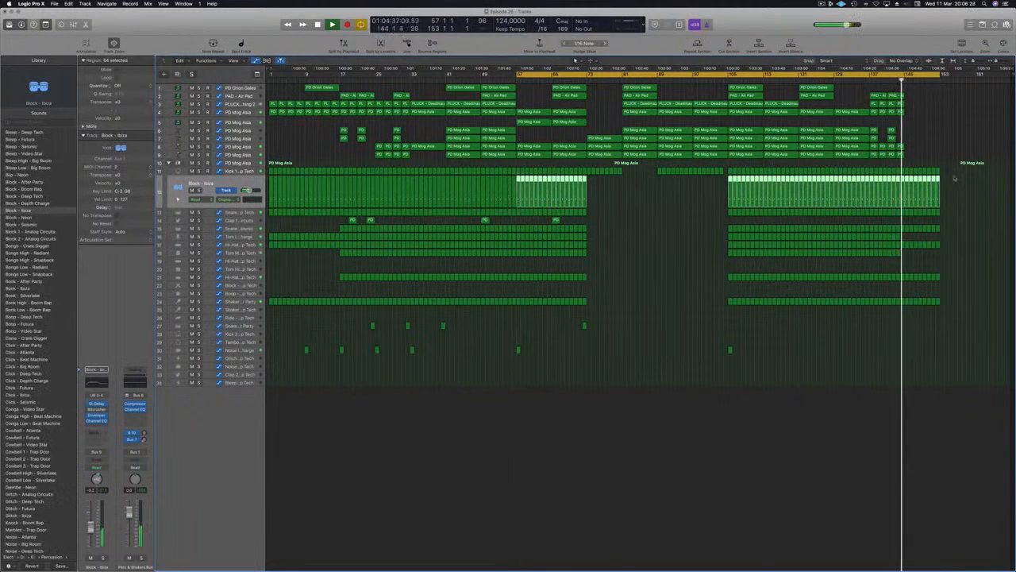
pyautogui.moveTo(951, 181); pyautogui.dragTo(907, 193)
pyautogui.press('Delete')
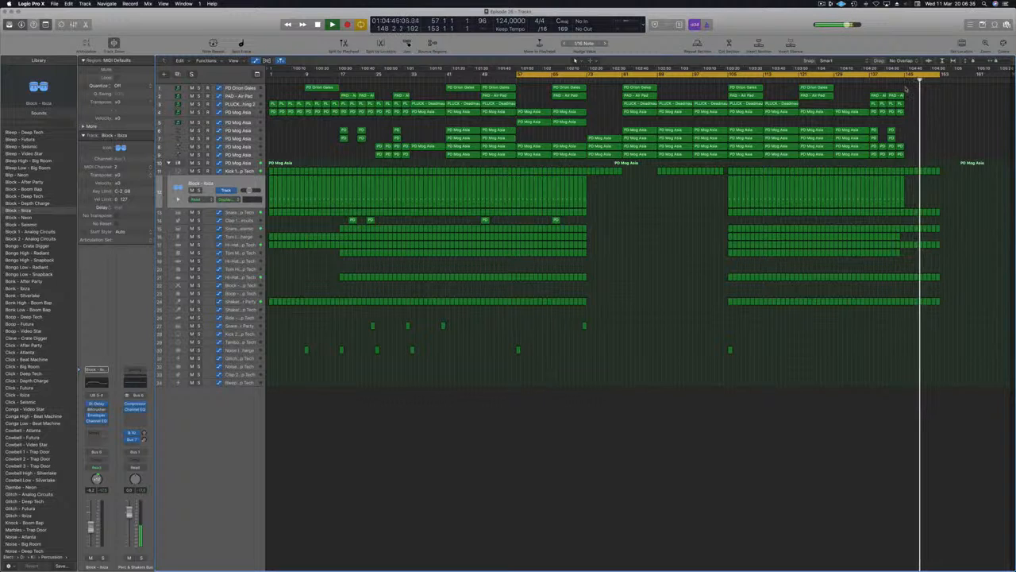
# Extend the cycle range back to bar 1, play the section around bar 17, and restart playback from the beginning.
pyautogui.click(512, 76)
pyautogui.moveTo(518, 73); pyautogui.dragTo(270, 73)
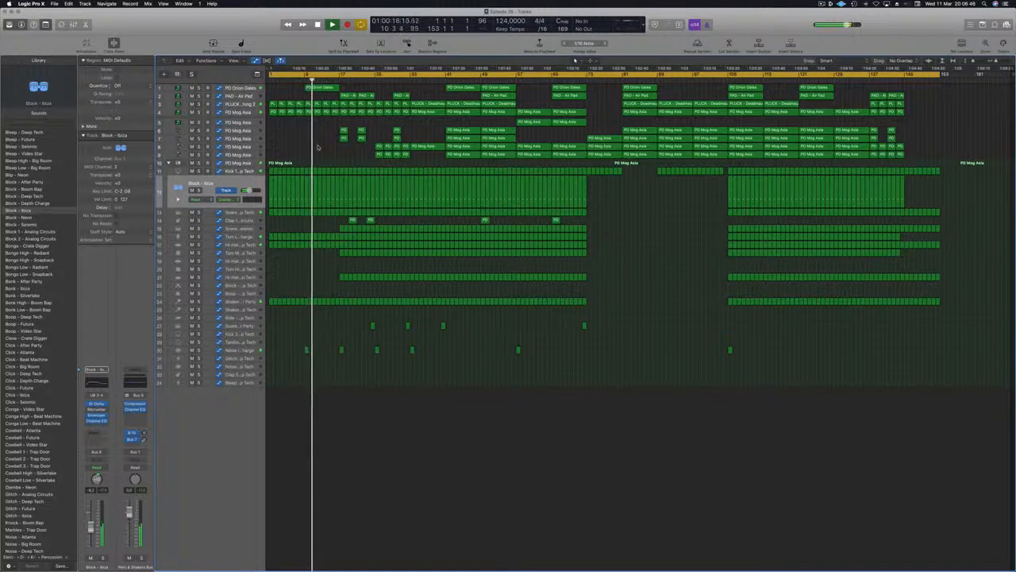
pyautogui.click(339, 80)
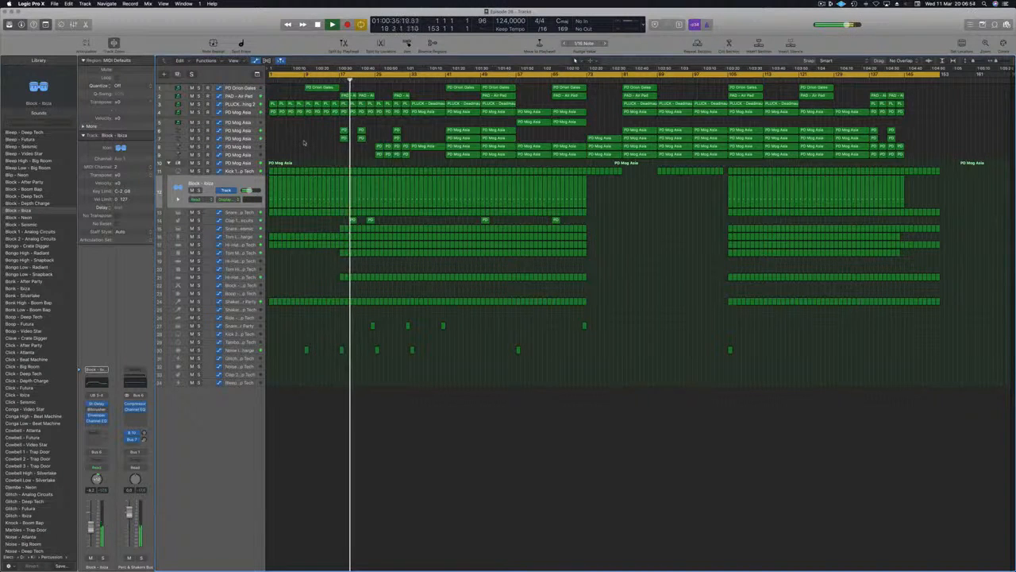
pyautogui.press('space')
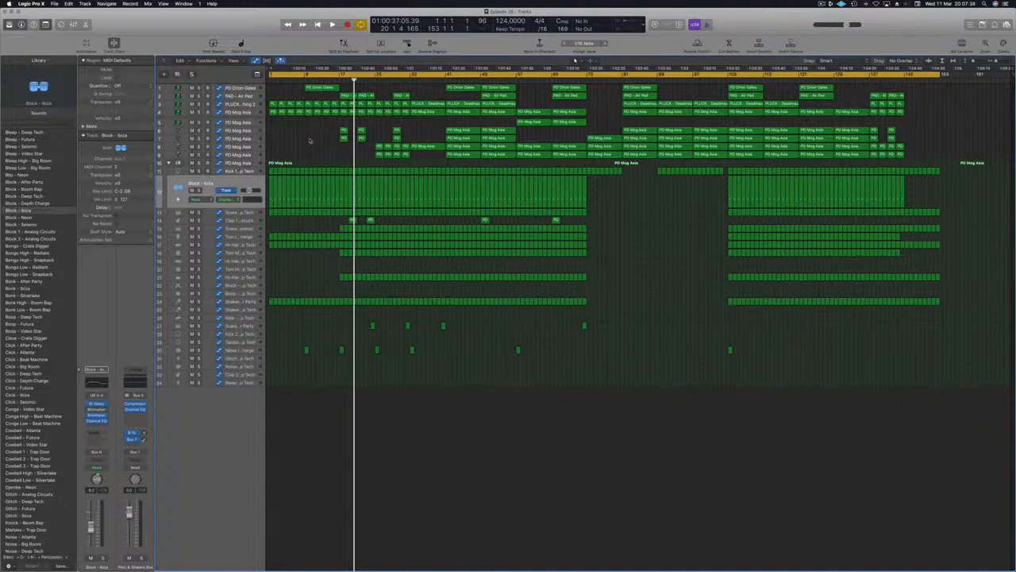
pyautogui.press('Return')
pyautogui.press('space')
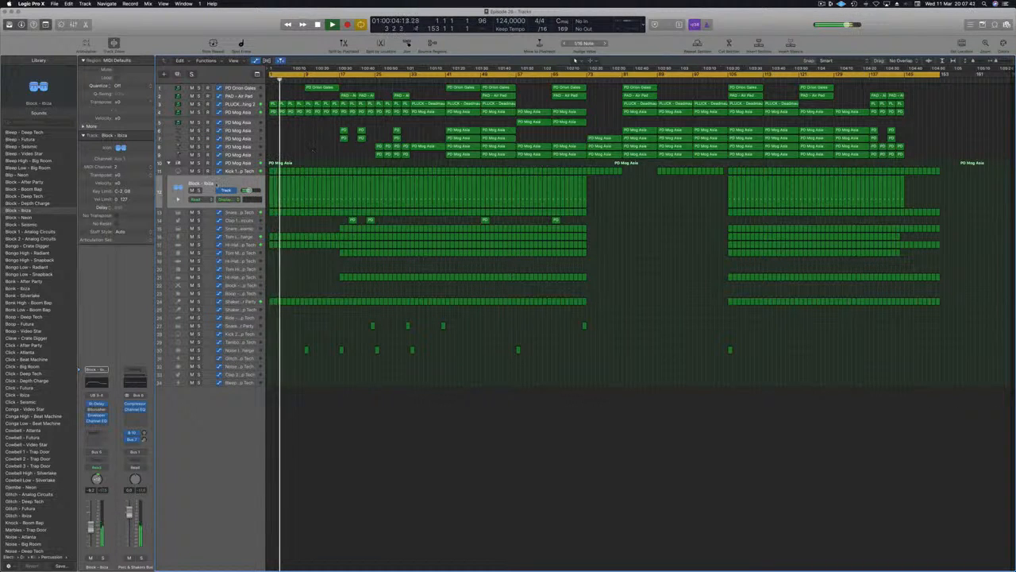
# Lower the Block - Ibiza track's volume to about -16 dB and deselect its regions.
pyautogui.click(216, 184)
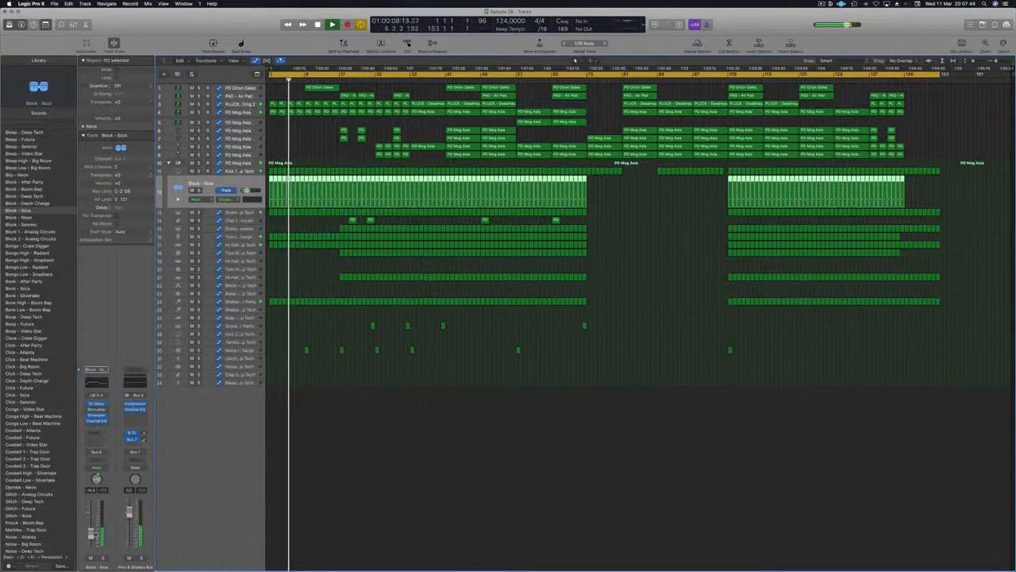
pyautogui.click(386, 463)
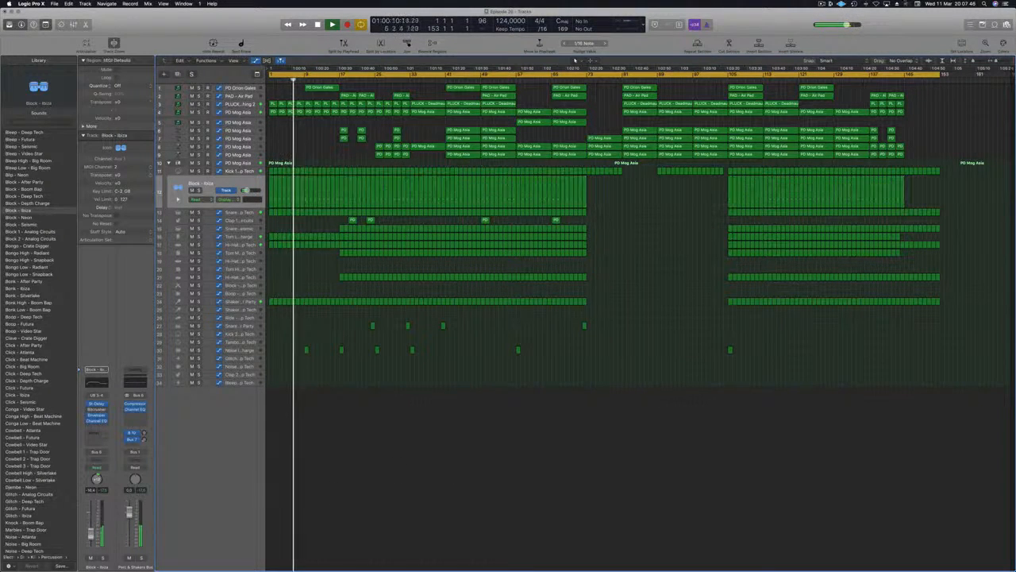